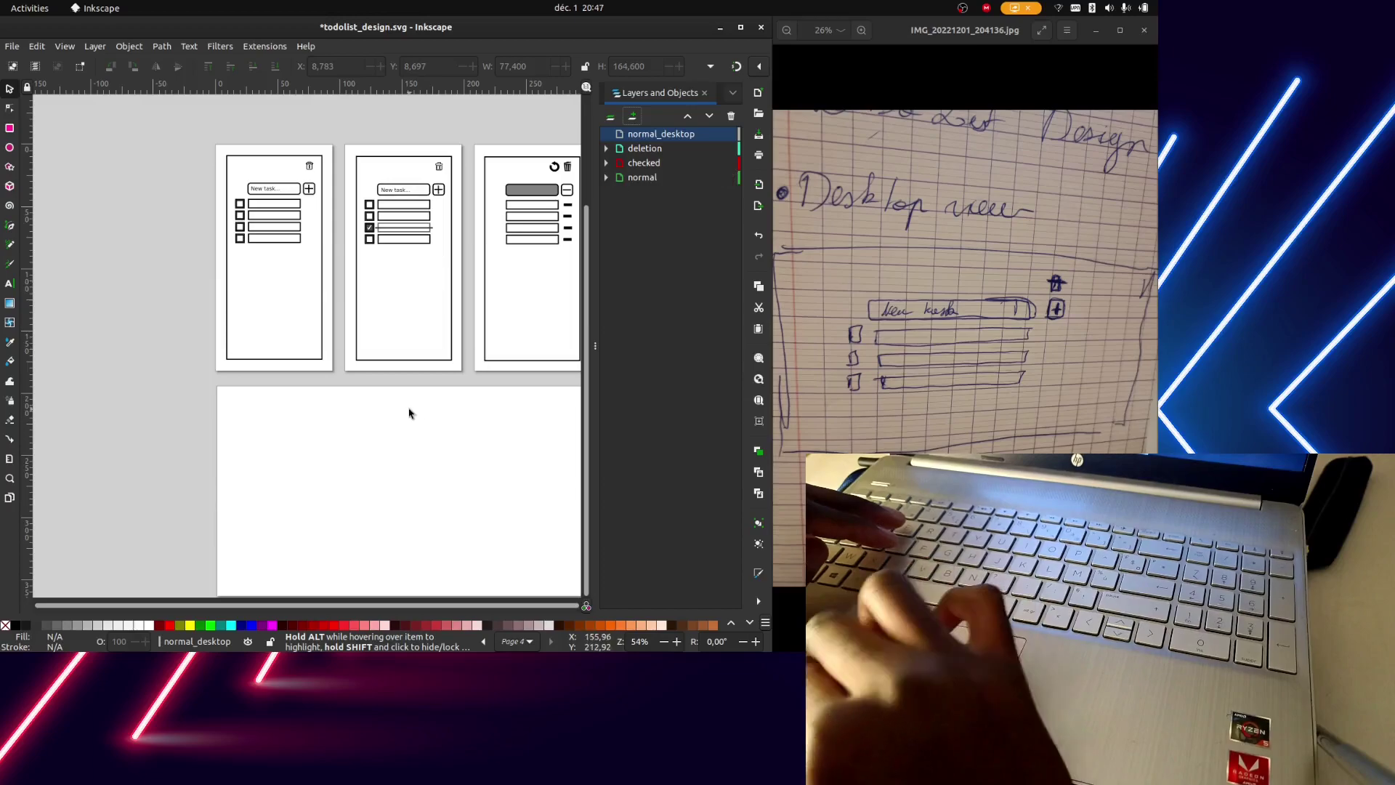
# Paste a copy of the mobile mockup onto the desktop page and nudge it up two steps
pyautogui.scroll(-5, 277, 419)
pyautogui.hscroll(5, 276, 419)
pyautogui.scroll(2, 276, 419)
pyautogui.hscroll(-1, 276, 419)
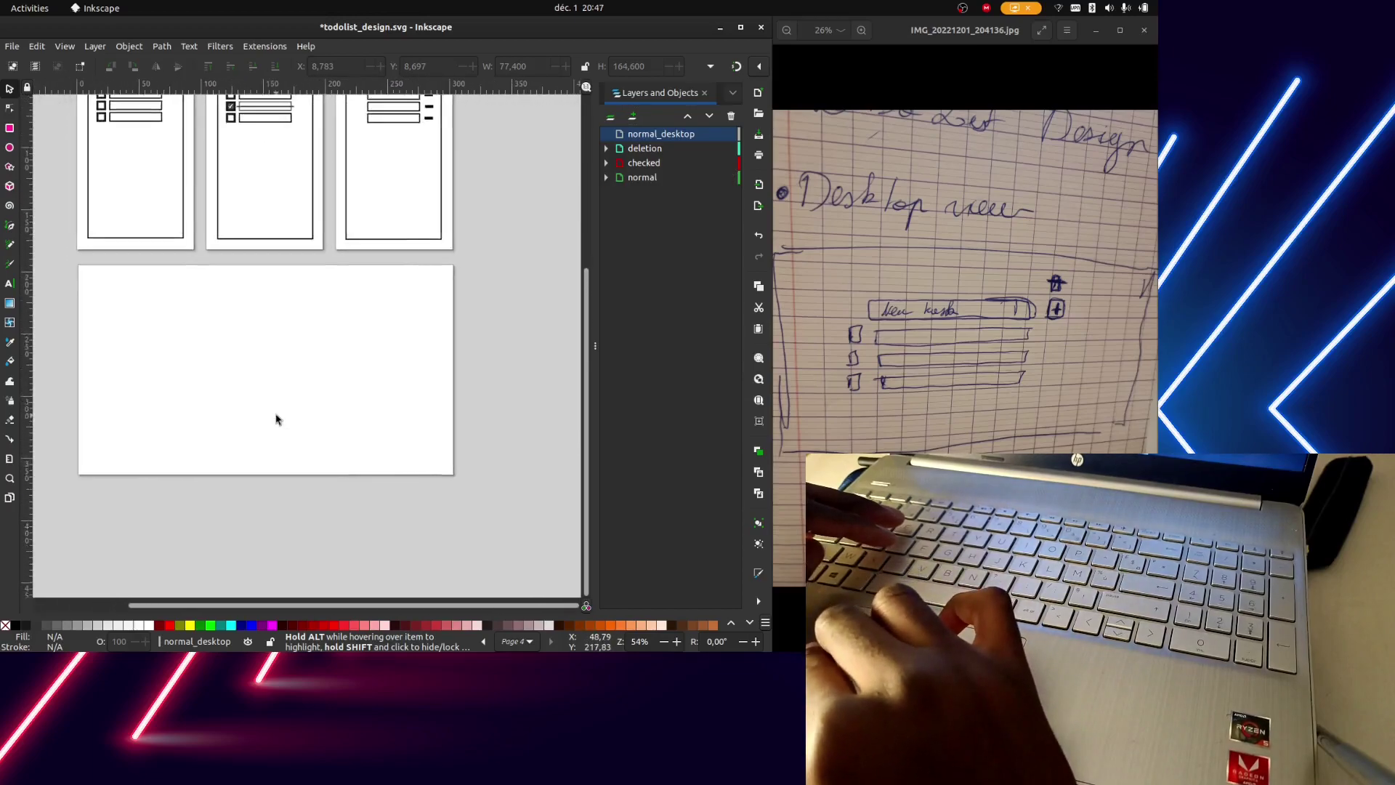
pyautogui.hscroll(-2, 276, 419)
pyautogui.scroll(-1, 276, 419)
pyautogui.hotkey('ctrl', 'v')
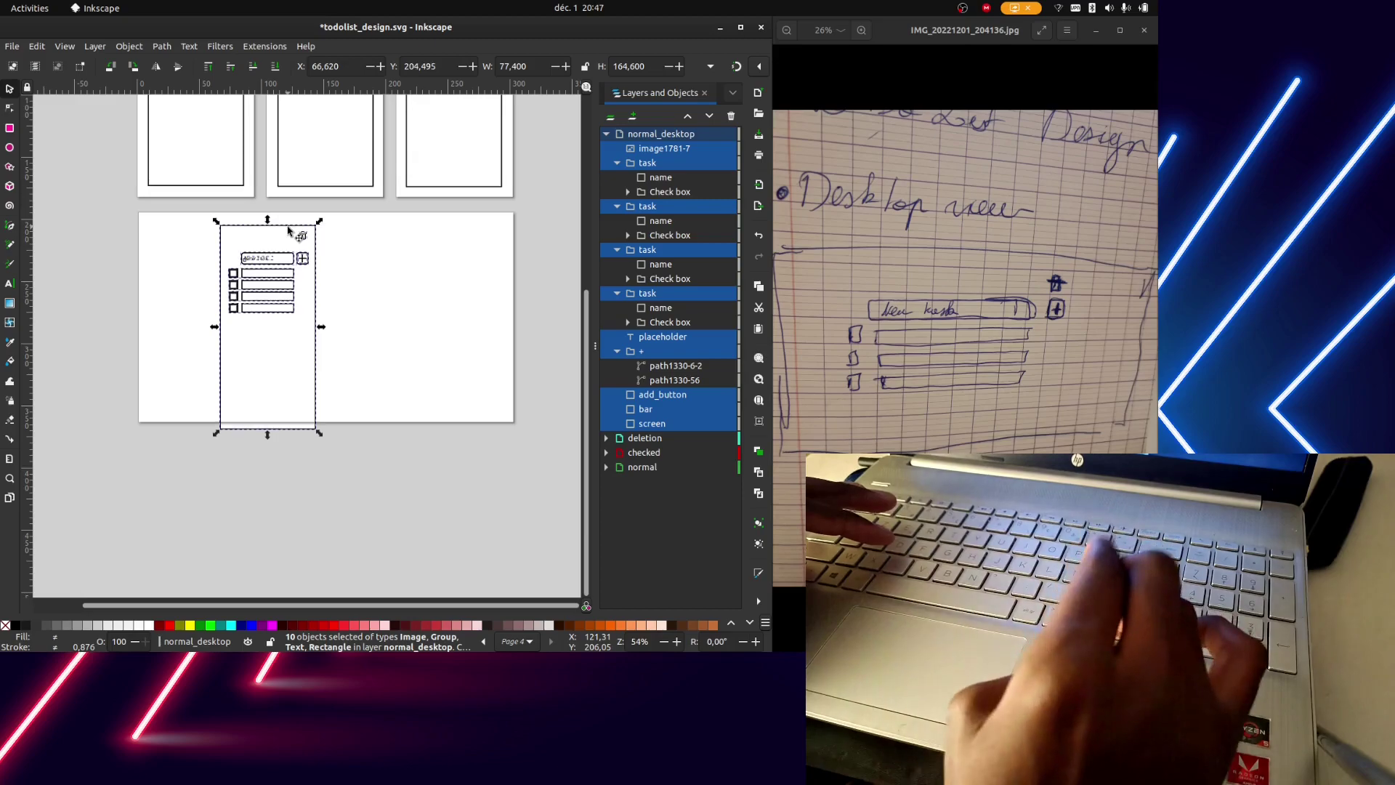
pyautogui.press('Up')
pyautogui.press('Up')
pyautogui.press('Up')
pyautogui.press('Up')
pyautogui.press('Up')
pyautogui.press('Up')
pyautogui.press('Up')
pyautogui.press('Up')
pyautogui.press('Up')
pyautogui.press('Up')
pyautogui.press('Up')
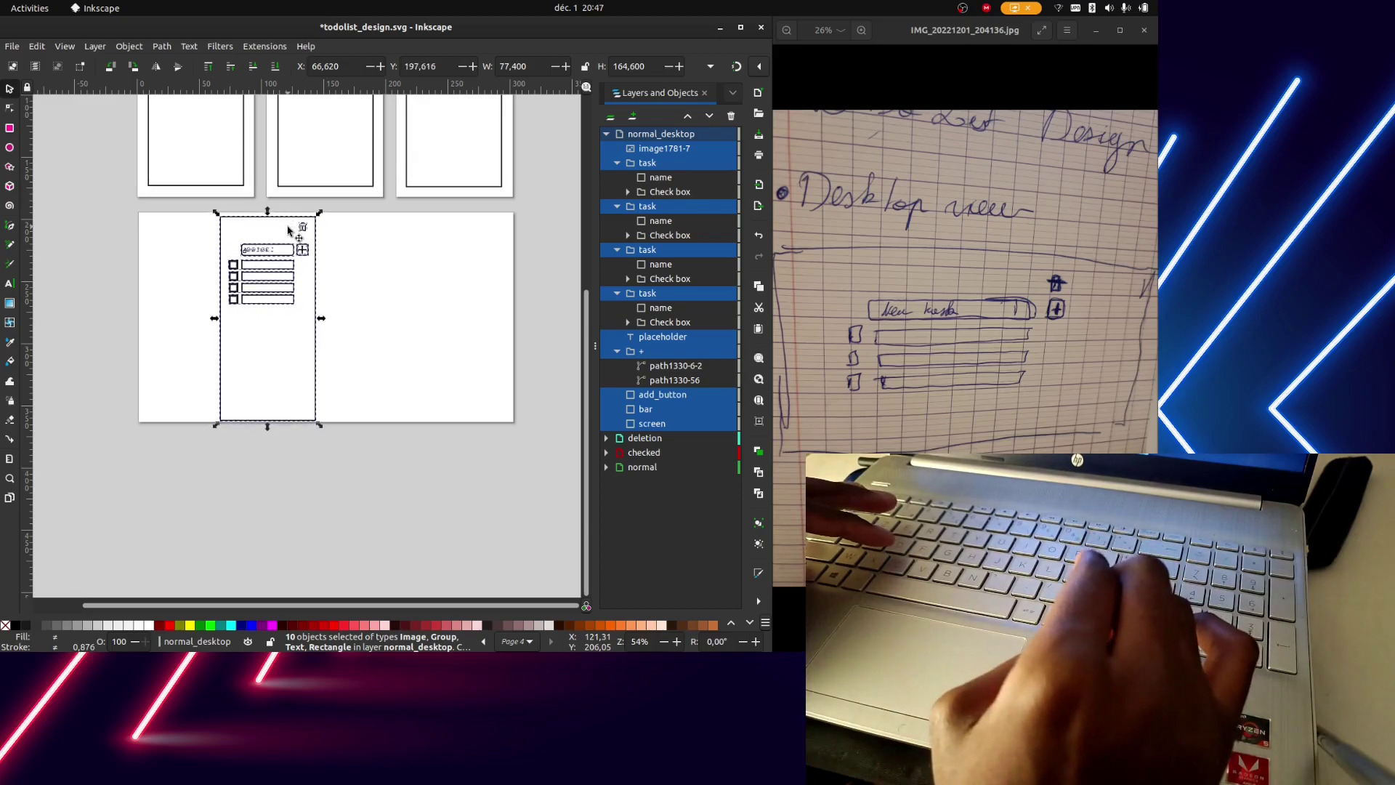
pyautogui.press('Up')
pyautogui.press('Up')
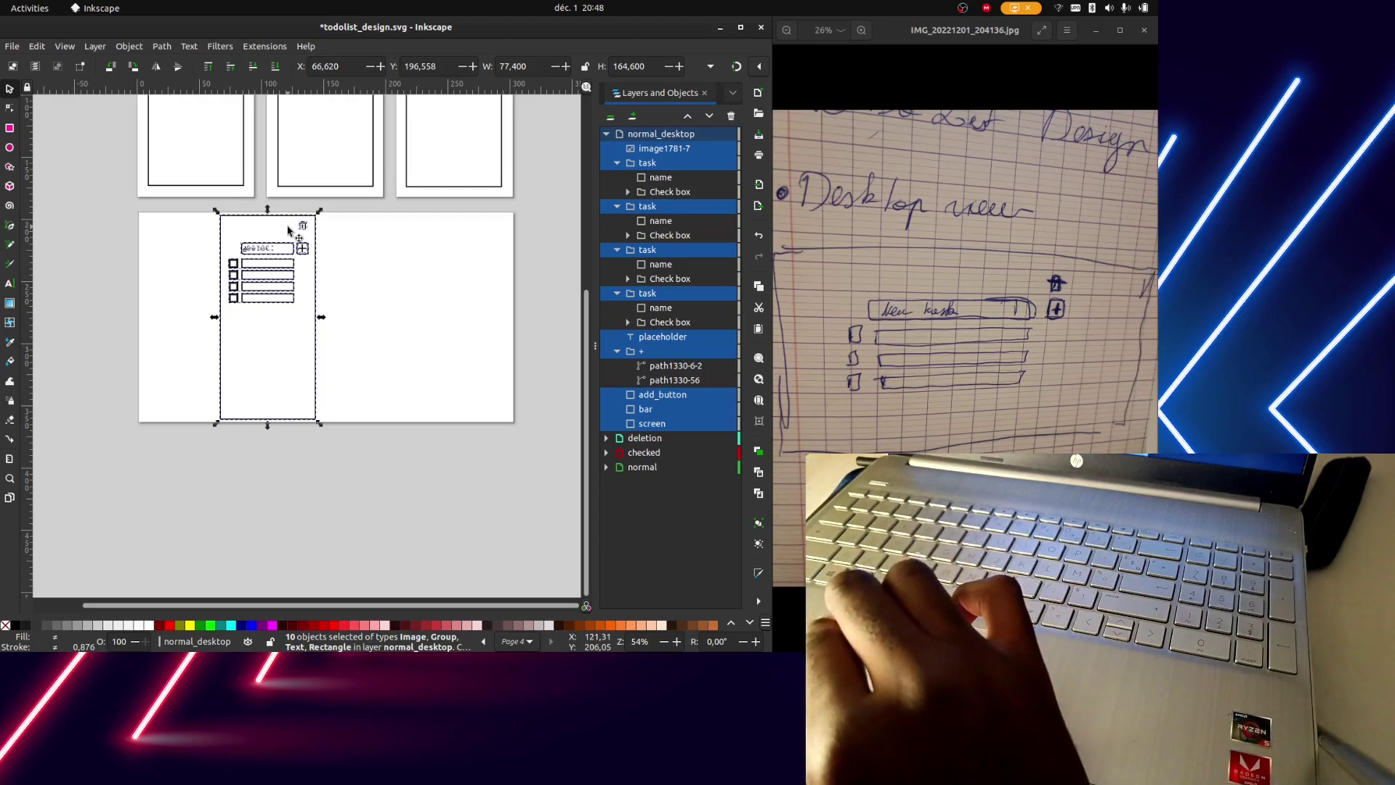
# Deselect the pasted mockup and zoom in on the canvas
pyautogui.click(424, 330)
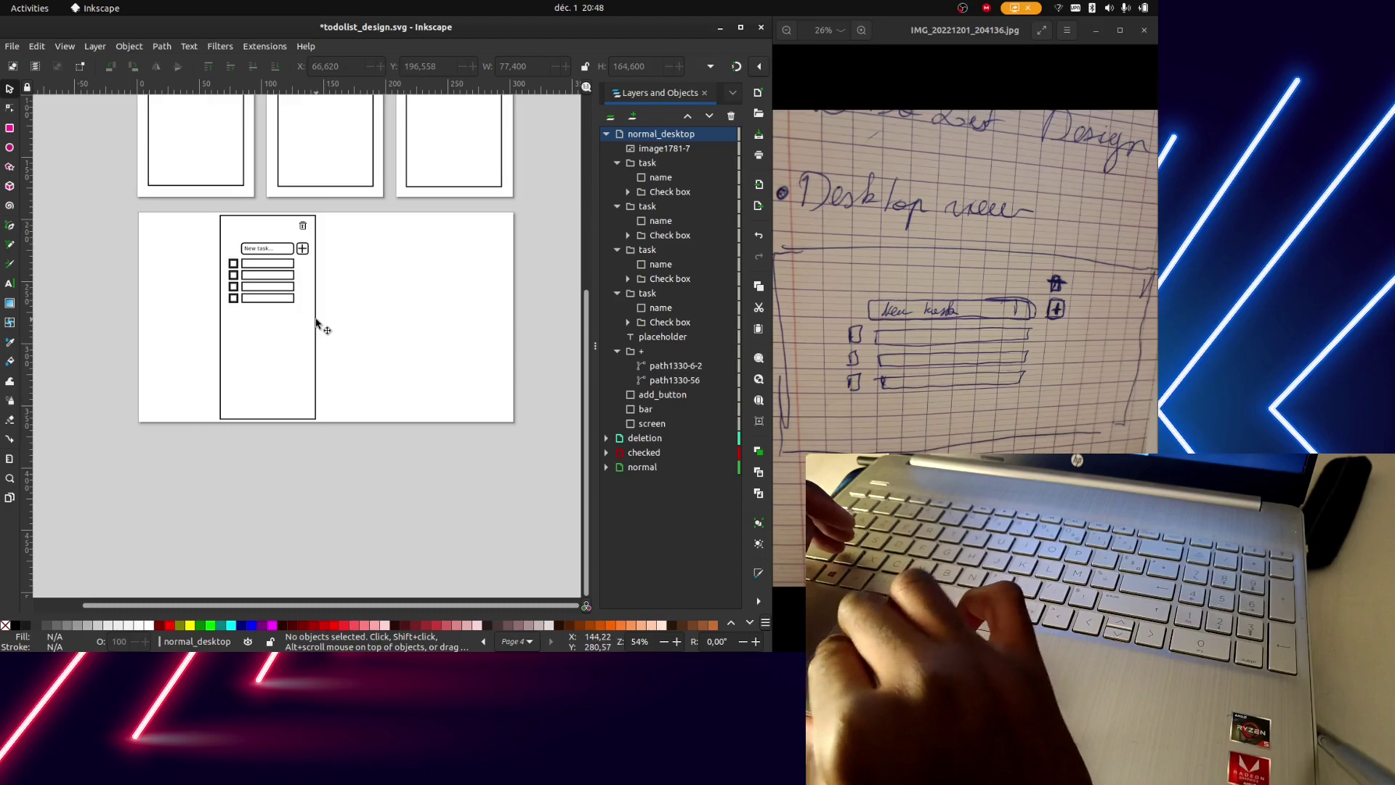
pyautogui.keyDown('ctrl'); pyautogui.scroll(1, 316, 323); pyautogui.keyUp('ctrl')
pyautogui.keyDown('ctrl'); pyautogui.scroll(1, 318, 318); pyautogui.keyUp('ctrl')
pyautogui.keyDown('ctrl'); pyautogui.scroll(1, 319, 312); pyautogui.keyUp('ctrl')
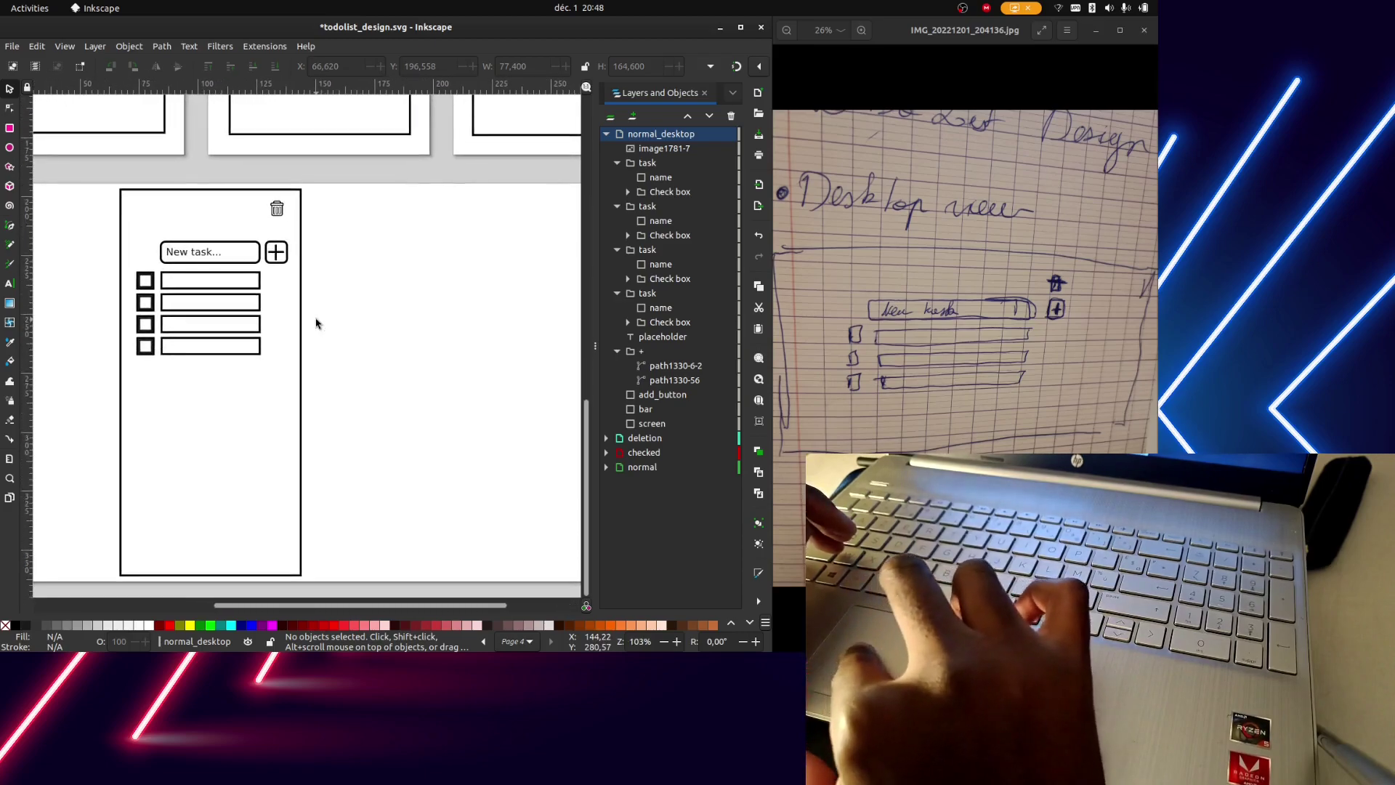
# Select the mockup's screen rectangle and reposition its top and bottom edges
pyautogui.click(216, 193)
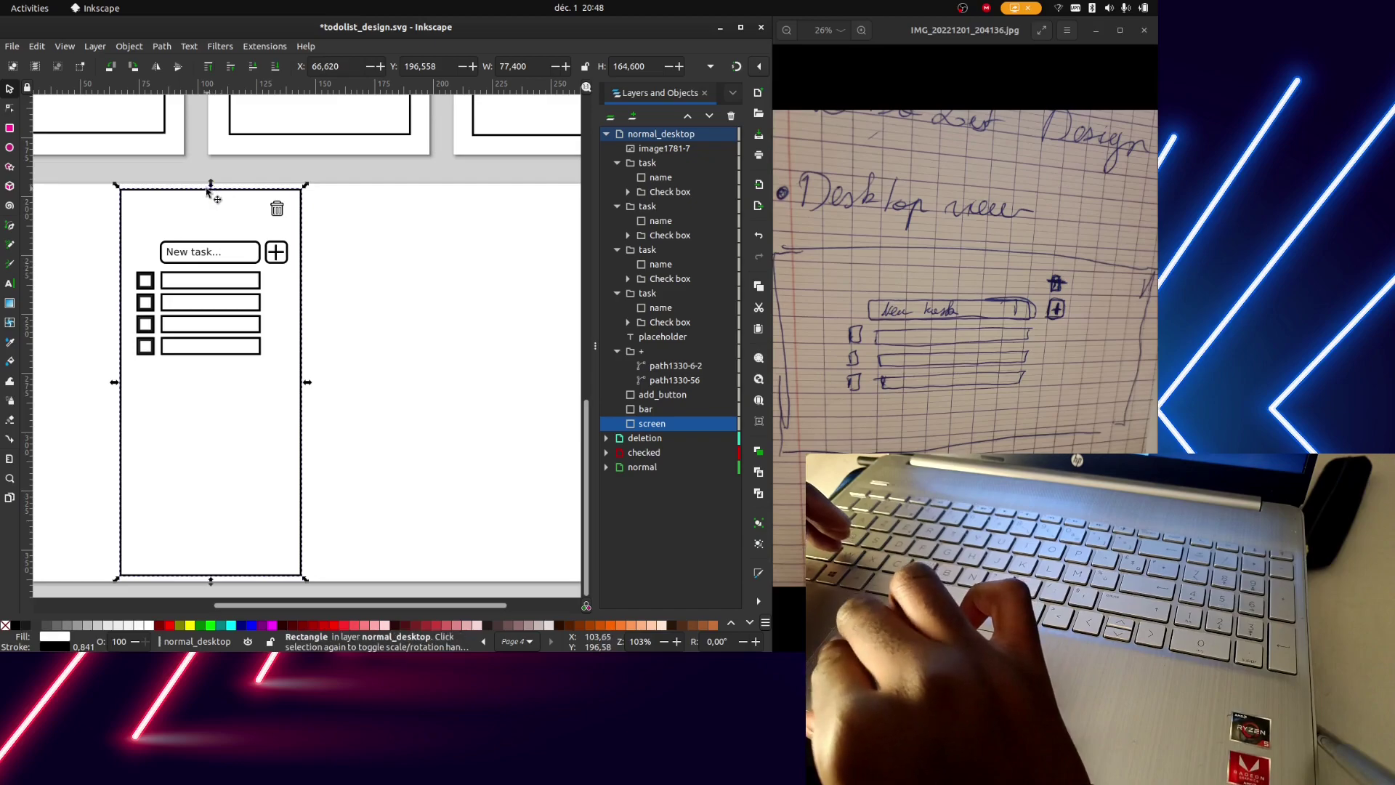
pyautogui.press('r')
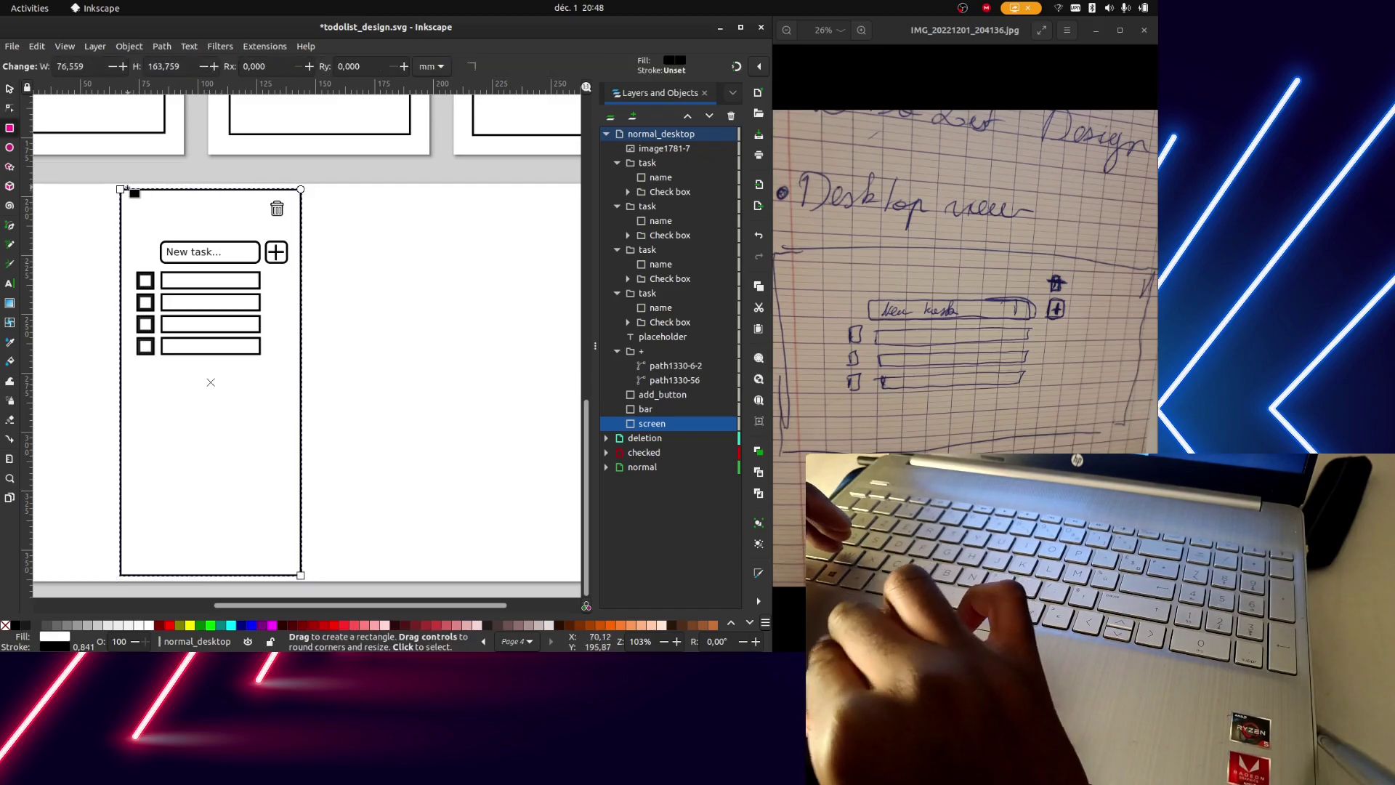
pyautogui.moveTo(121, 189); pyautogui.dragTo(119, 204)
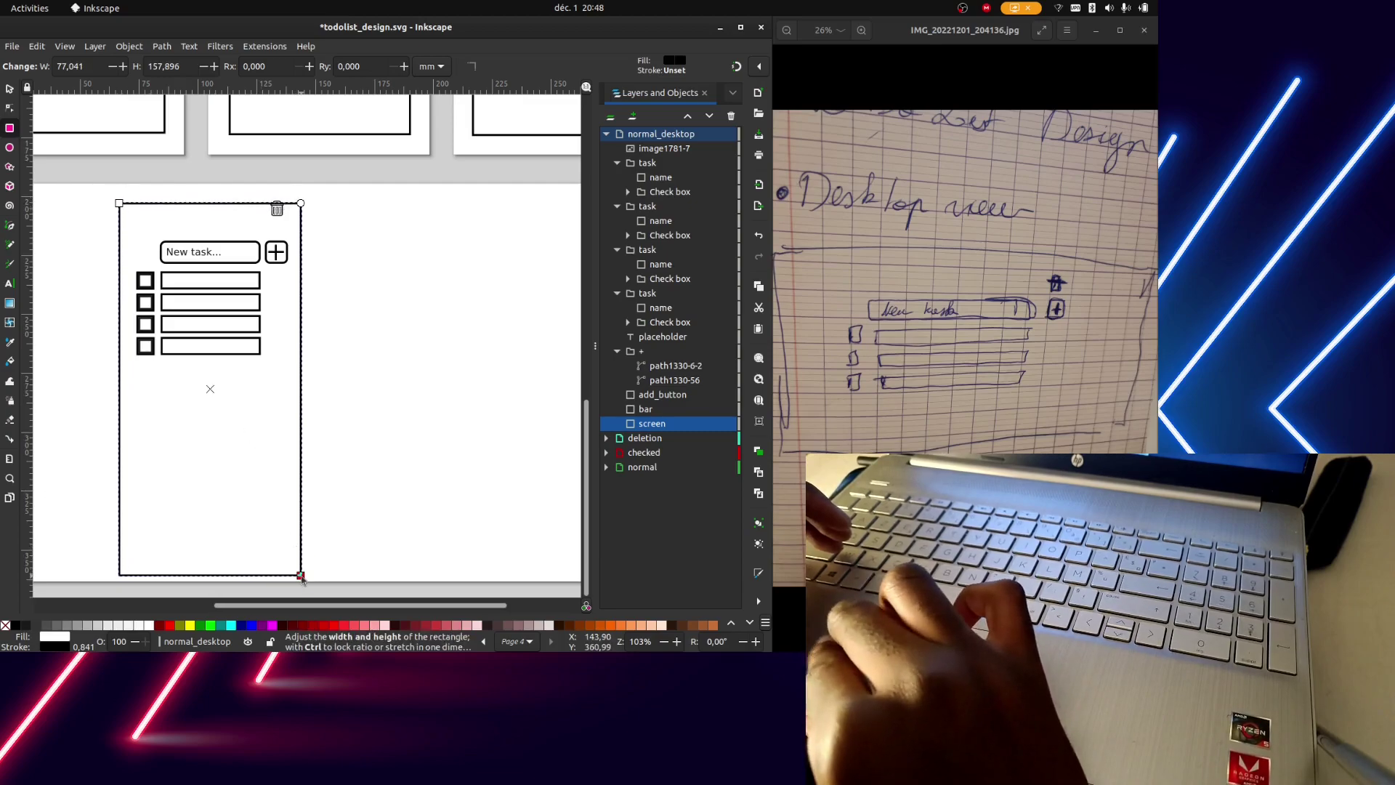
pyautogui.moveTo(301, 576)
pyautogui.mouseDown()
pyautogui.moveTo(301, 556)
pyautogui.moveTo(553, 554)
pyautogui.mouseUp()
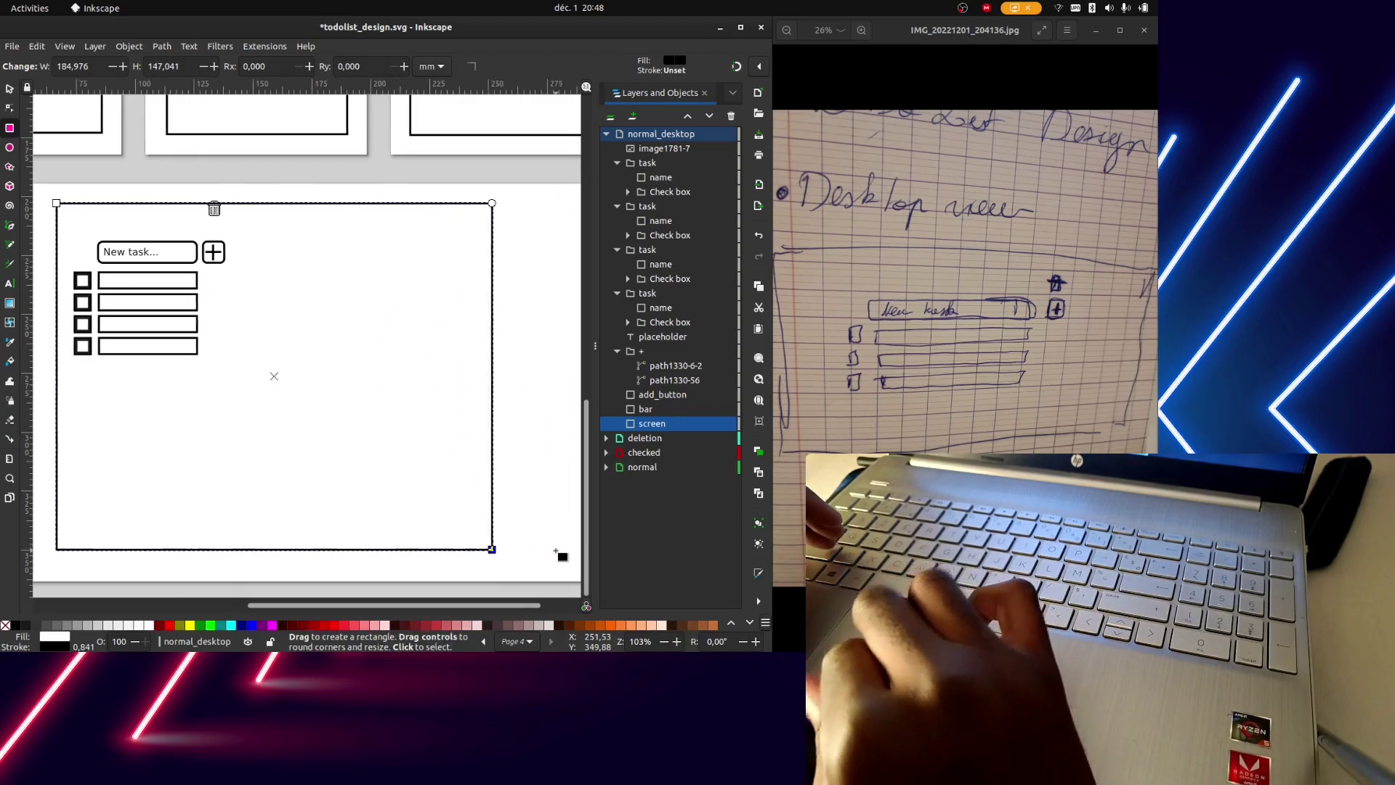
pyautogui.moveTo(553, 554); pyautogui.dragTo(556, 552)
pyautogui.keyDown('ctrl'); pyautogui.scroll(-1, 556, 552); pyautogui.keyUp('ctrl')
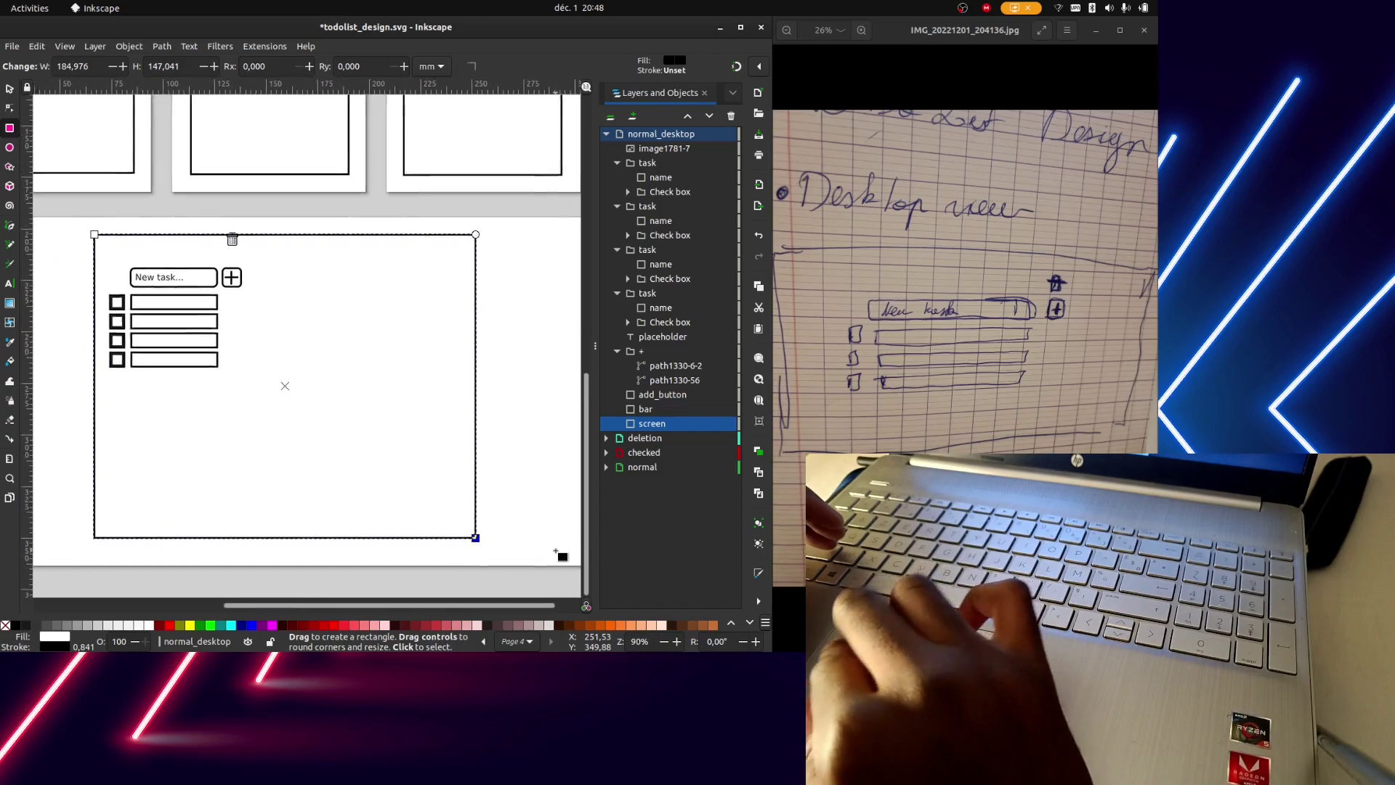
pyautogui.hscroll(-4, 557, 552)
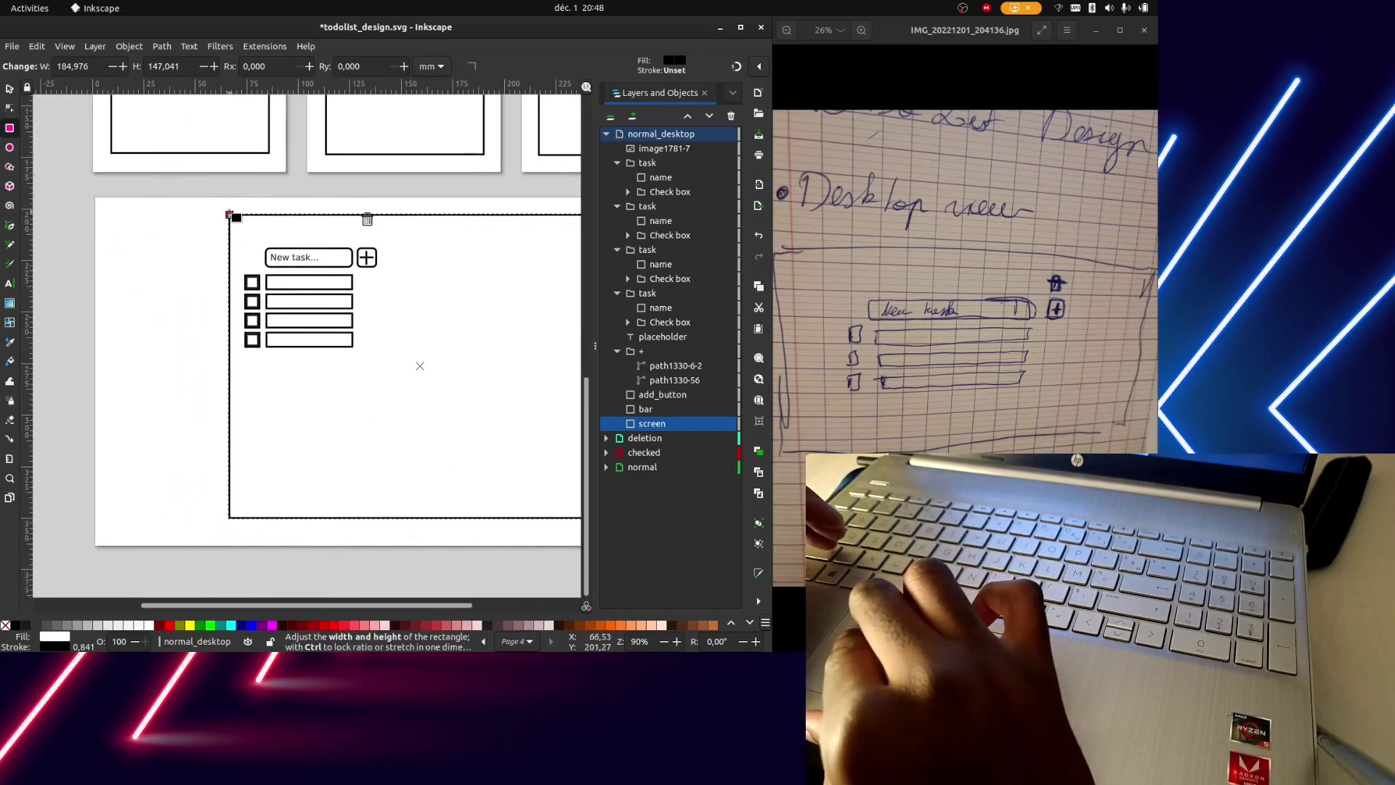
# Stretch the screen frame left and right across the page, trimming the bottom-right corner to fit
pyautogui.moveTo(230, 215); pyautogui.dragTo(117, 216)
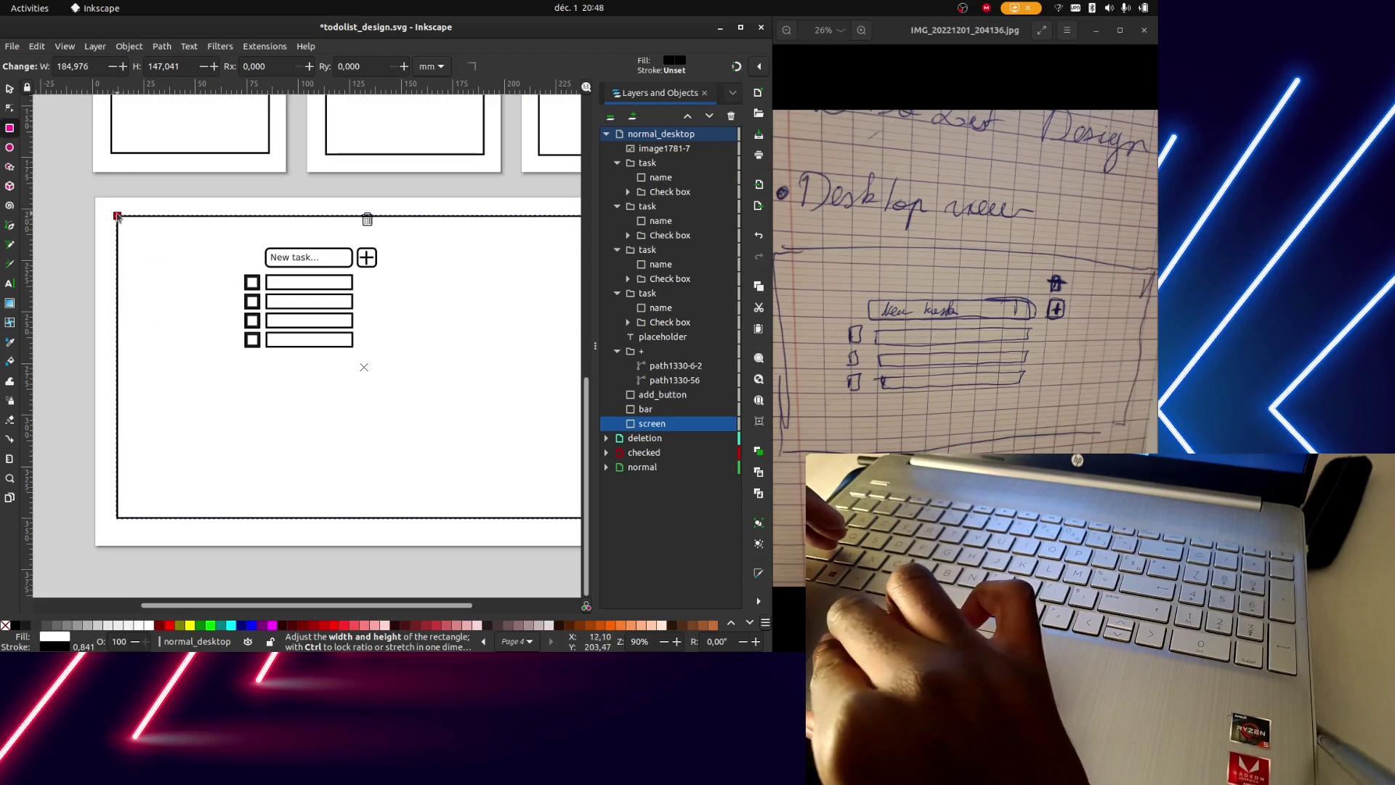
pyautogui.hscroll(4, 274, 319)
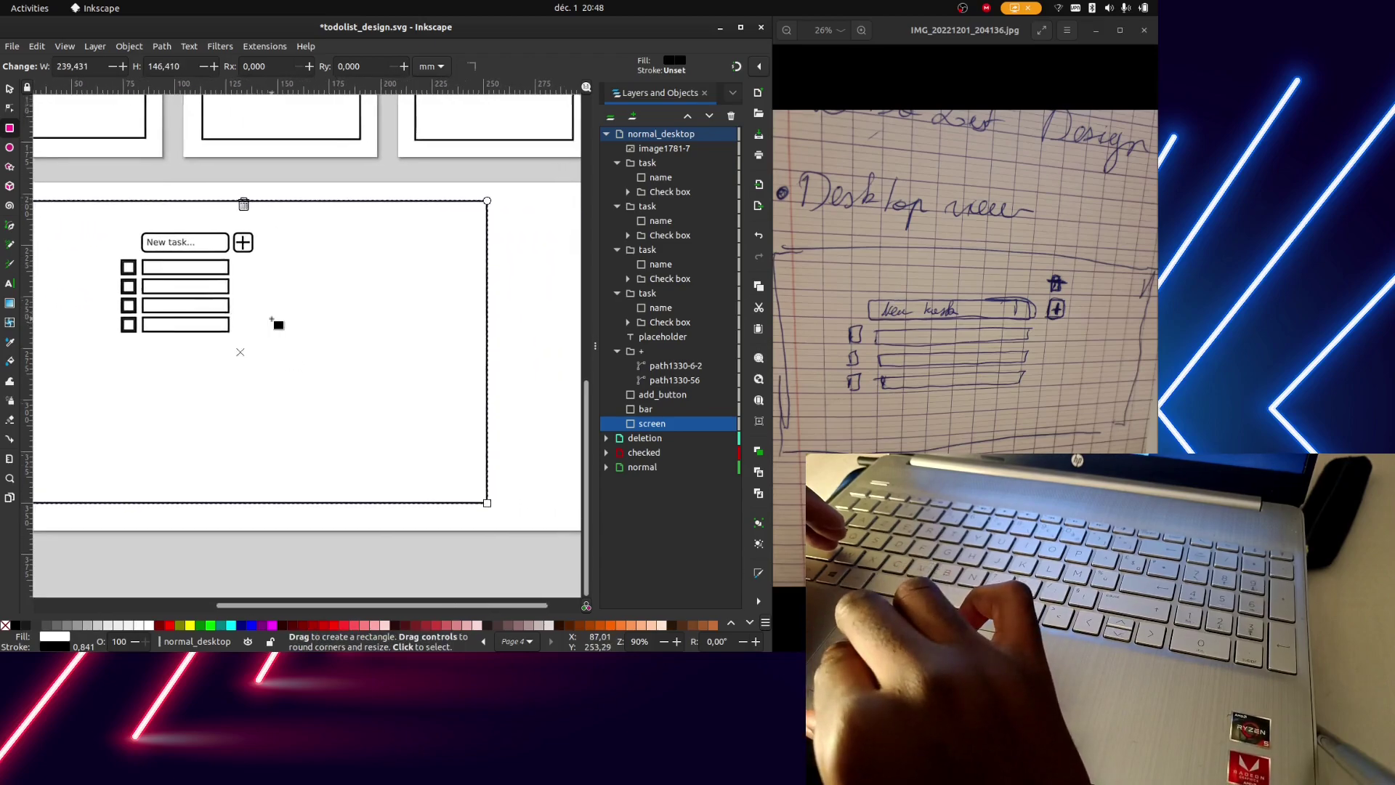
pyautogui.scroll(-1, 274, 319)
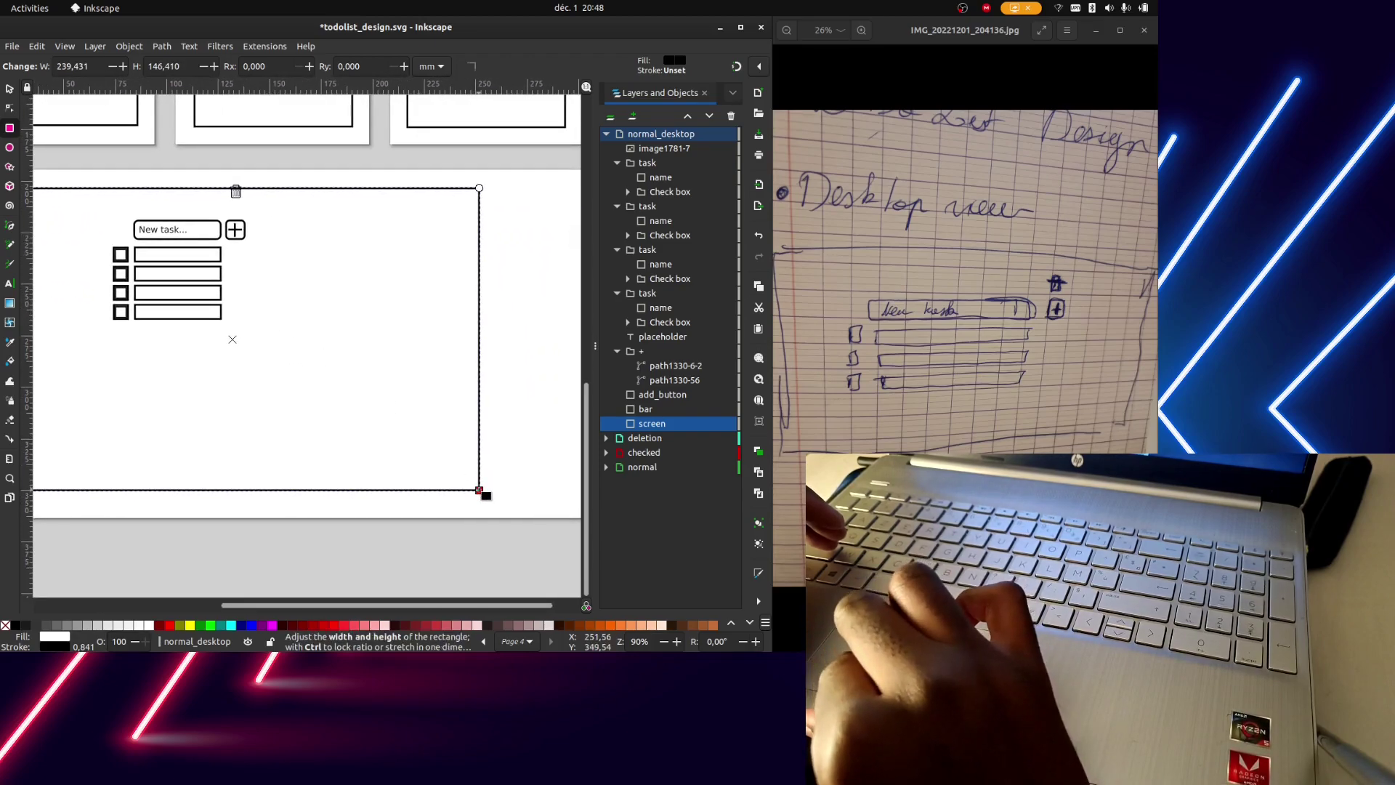
pyautogui.moveTo(479, 491); pyautogui.dragTo(574, 501)
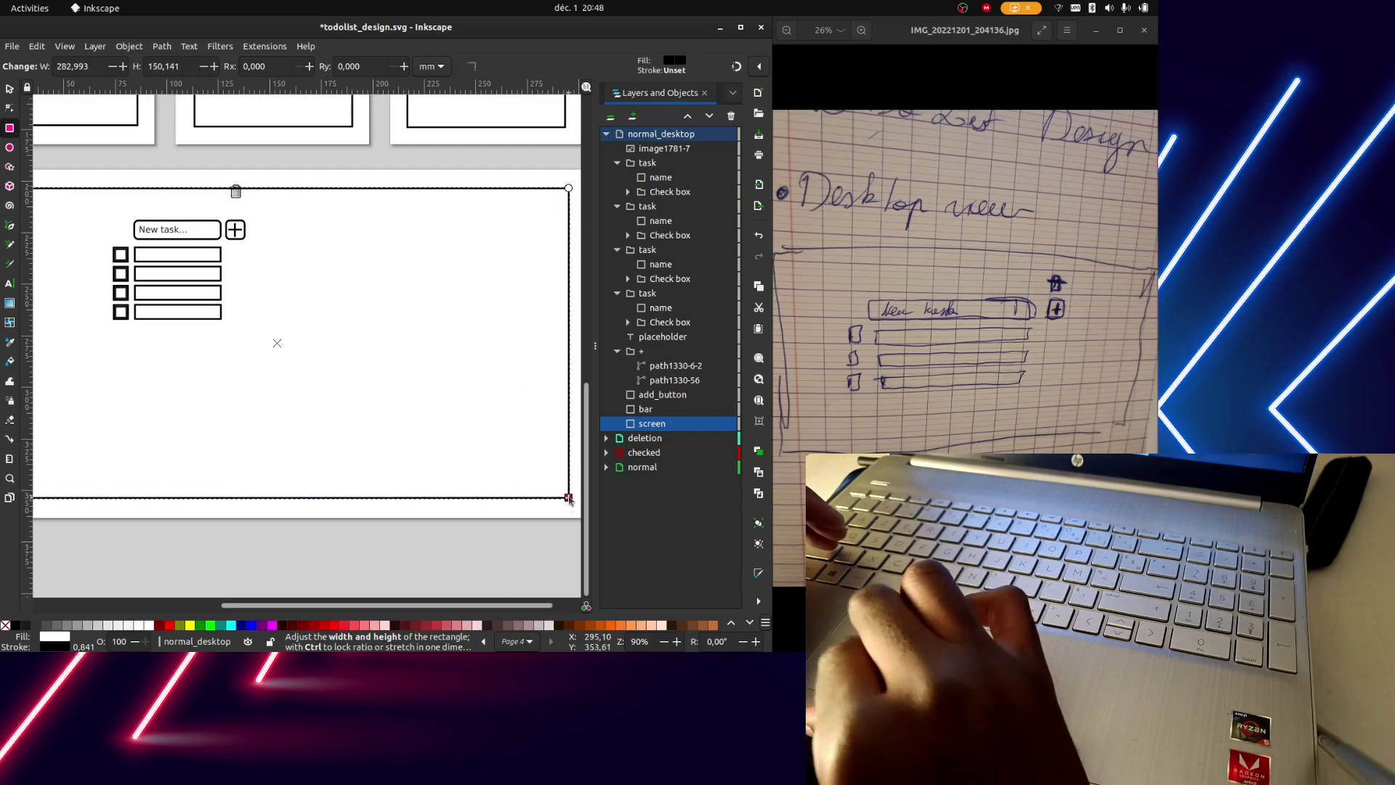
pyautogui.hscroll(2, 550, 407)
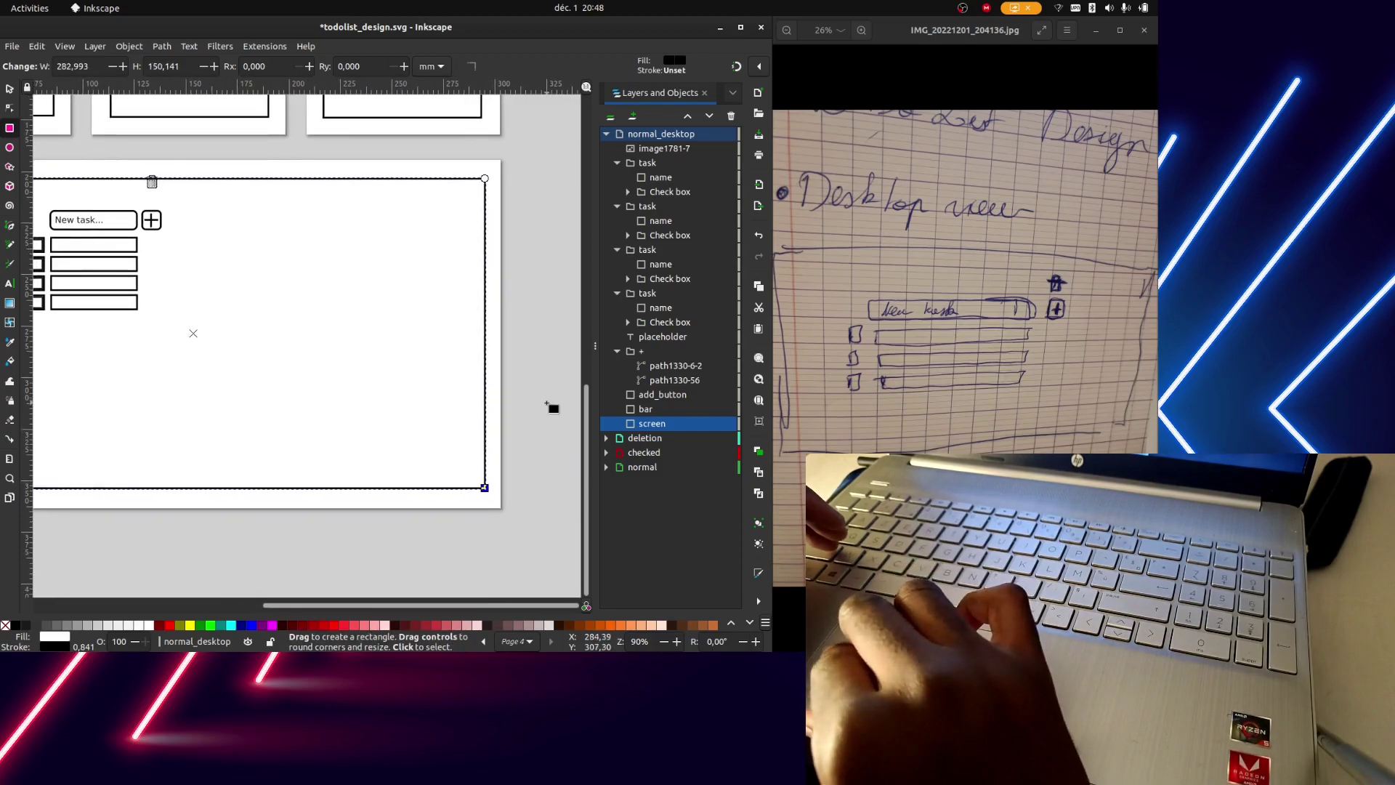
pyautogui.keyDown('ctrl'); pyautogui.scroll(-1, 550, 407); pyautogui.keyUp('ctrl')
pyautogui.keyDown('ctrl'); pyautogui.scroll(-2, 552, 407); pyautogui.keyUp('ctrl')
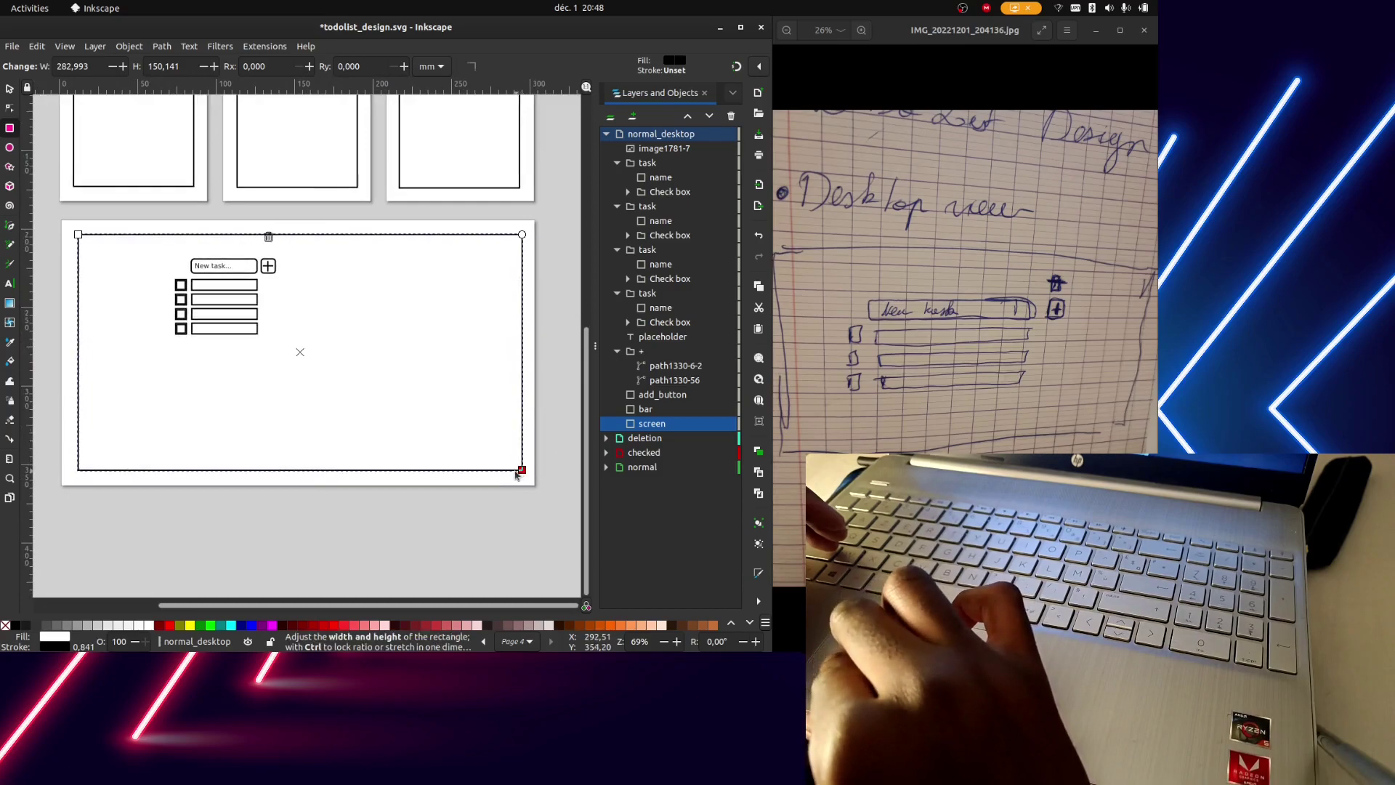
pyautogui.moveTo(515, 473); pyautogui.dragTo(517, 470)
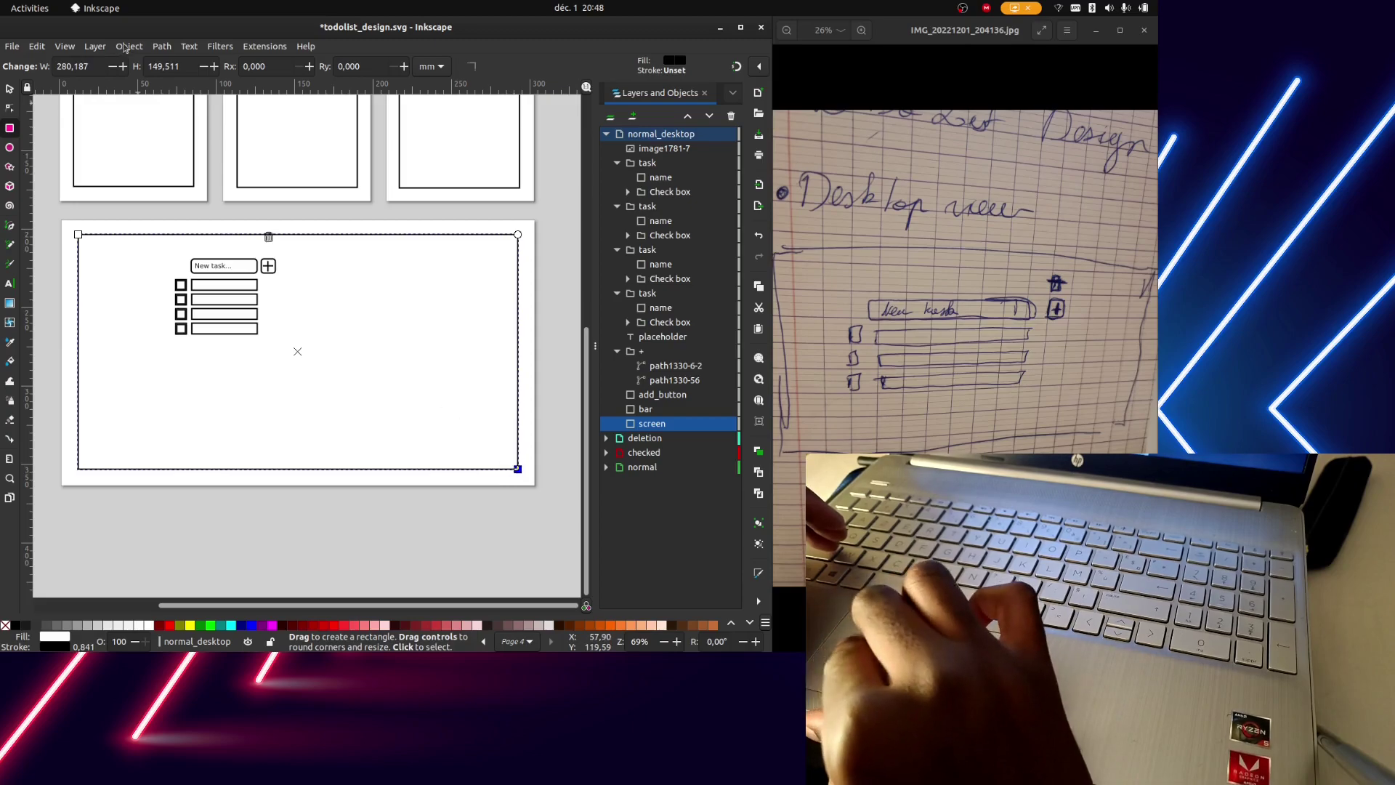
# Turn on the Page Grid from the View menu
pyautogui.click(128, 45)
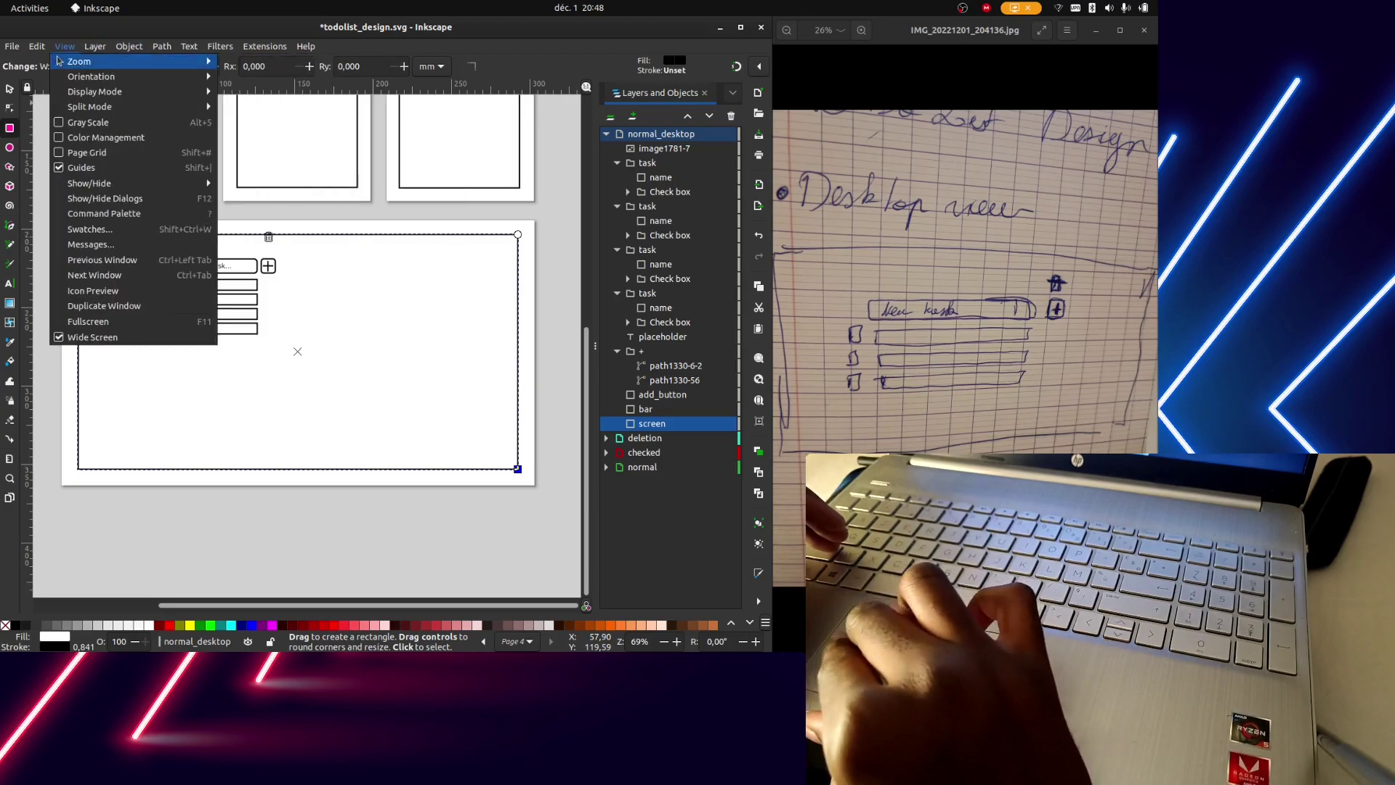
pyautogui.click(89, 153)
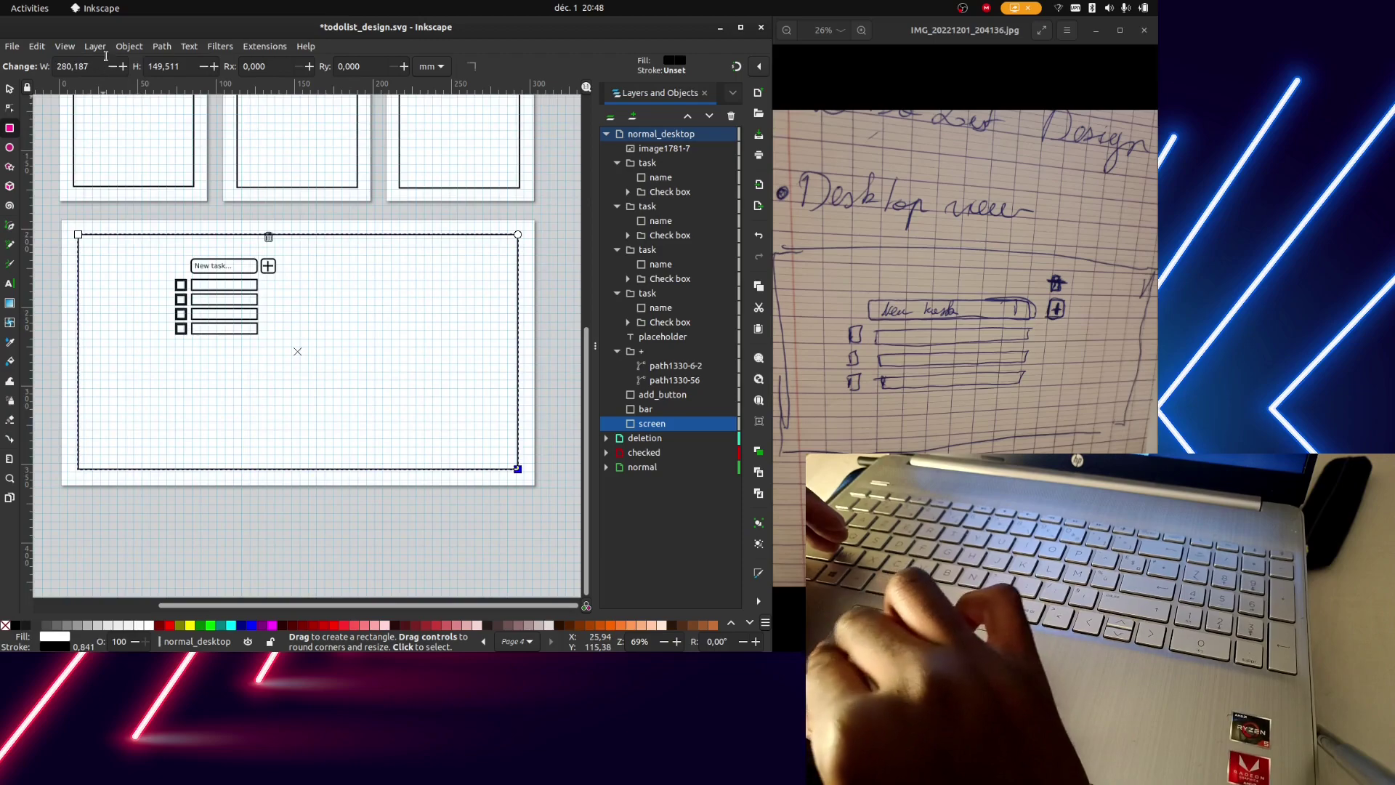
pyautogui.click(129, 46)
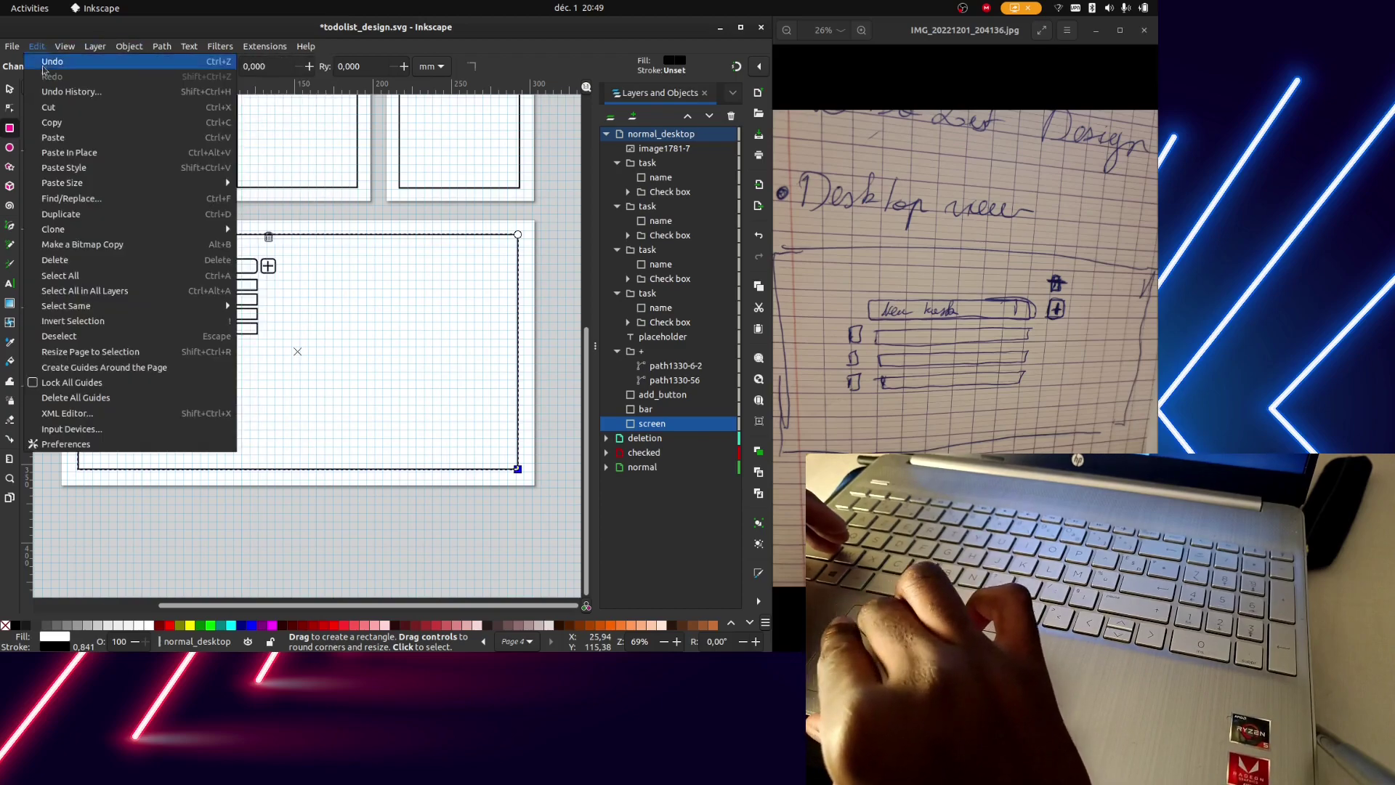
pyautogui.moveTo(305, 46)
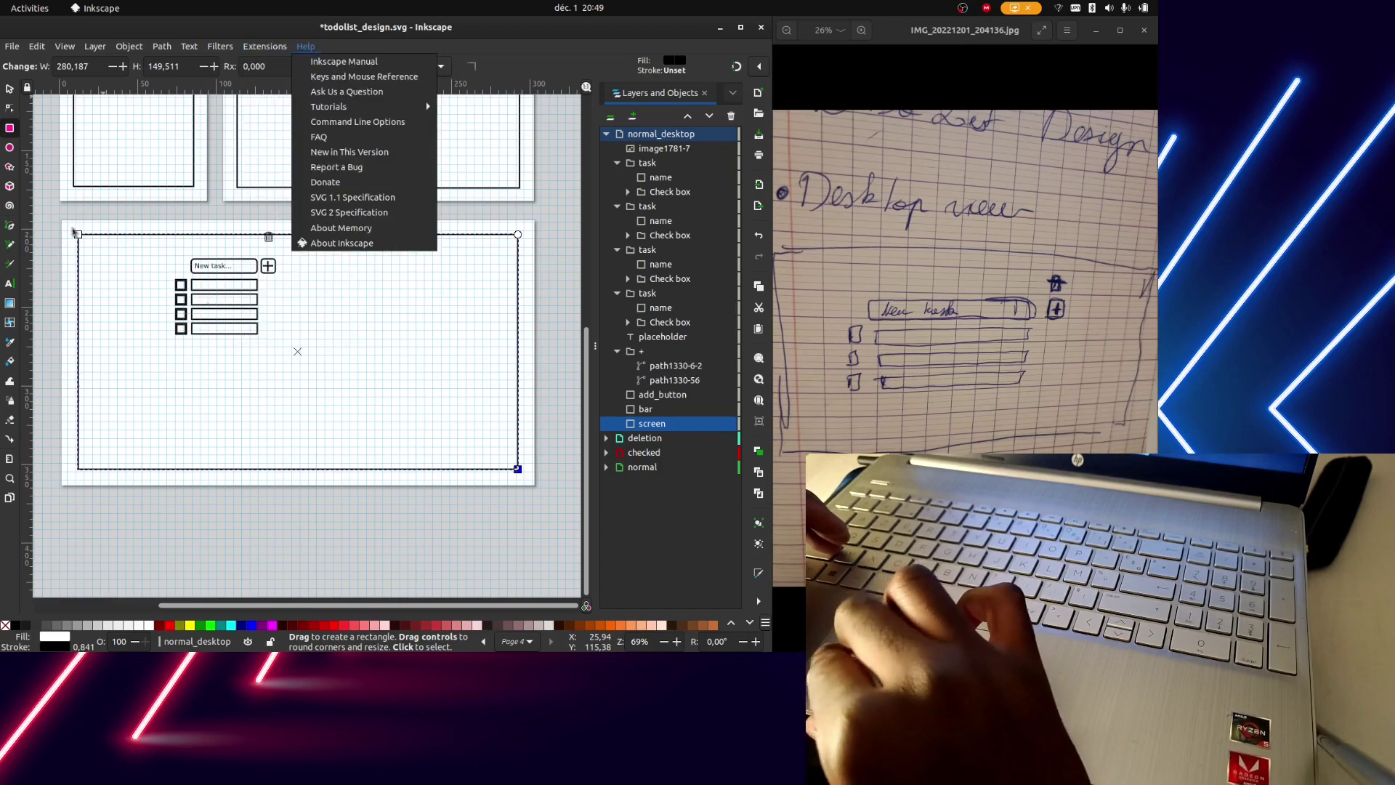
# Raise the screen frame's top edge slightly, then show the window overview
pyautogui.click(80, 238)
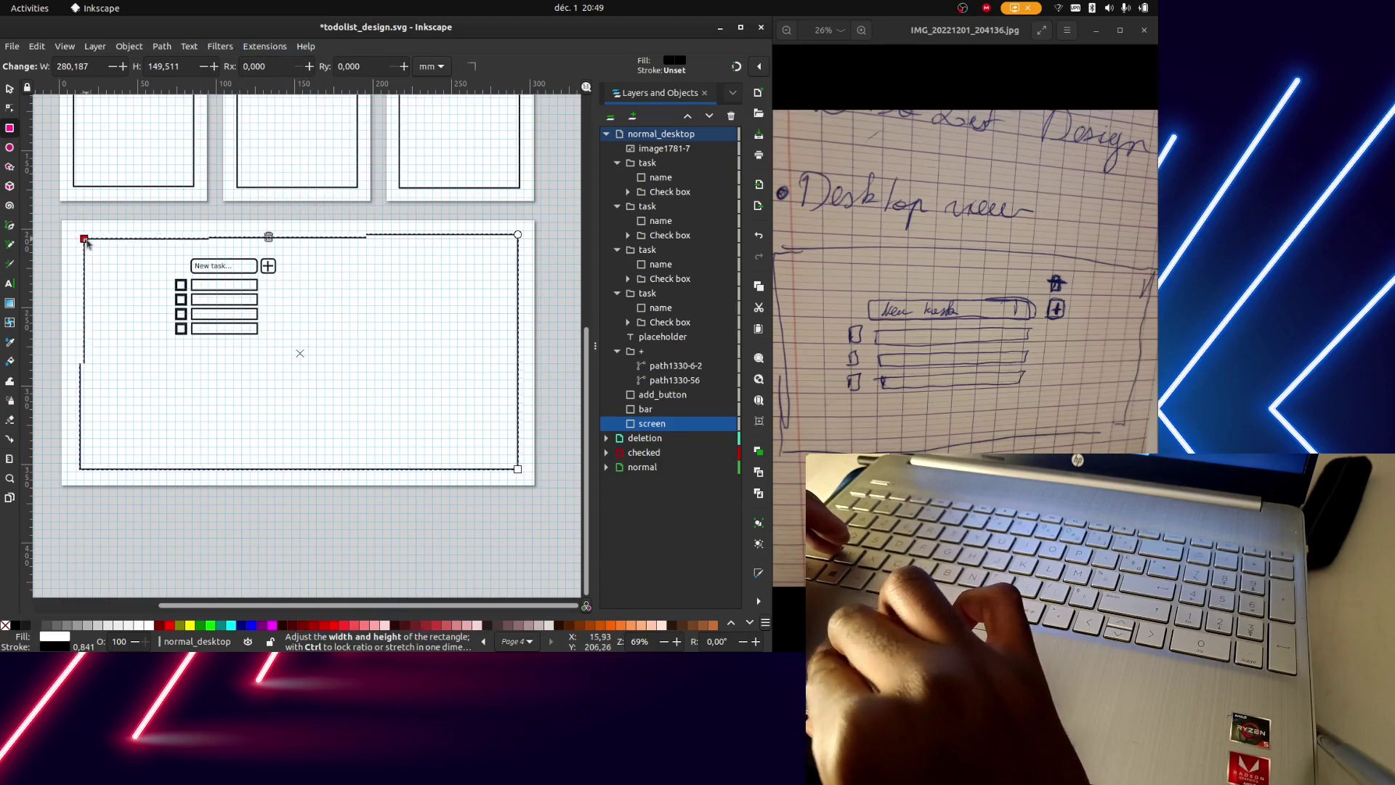
pyautogui.moveTo(80, 235); pyautogui.dragTo(78, 231)
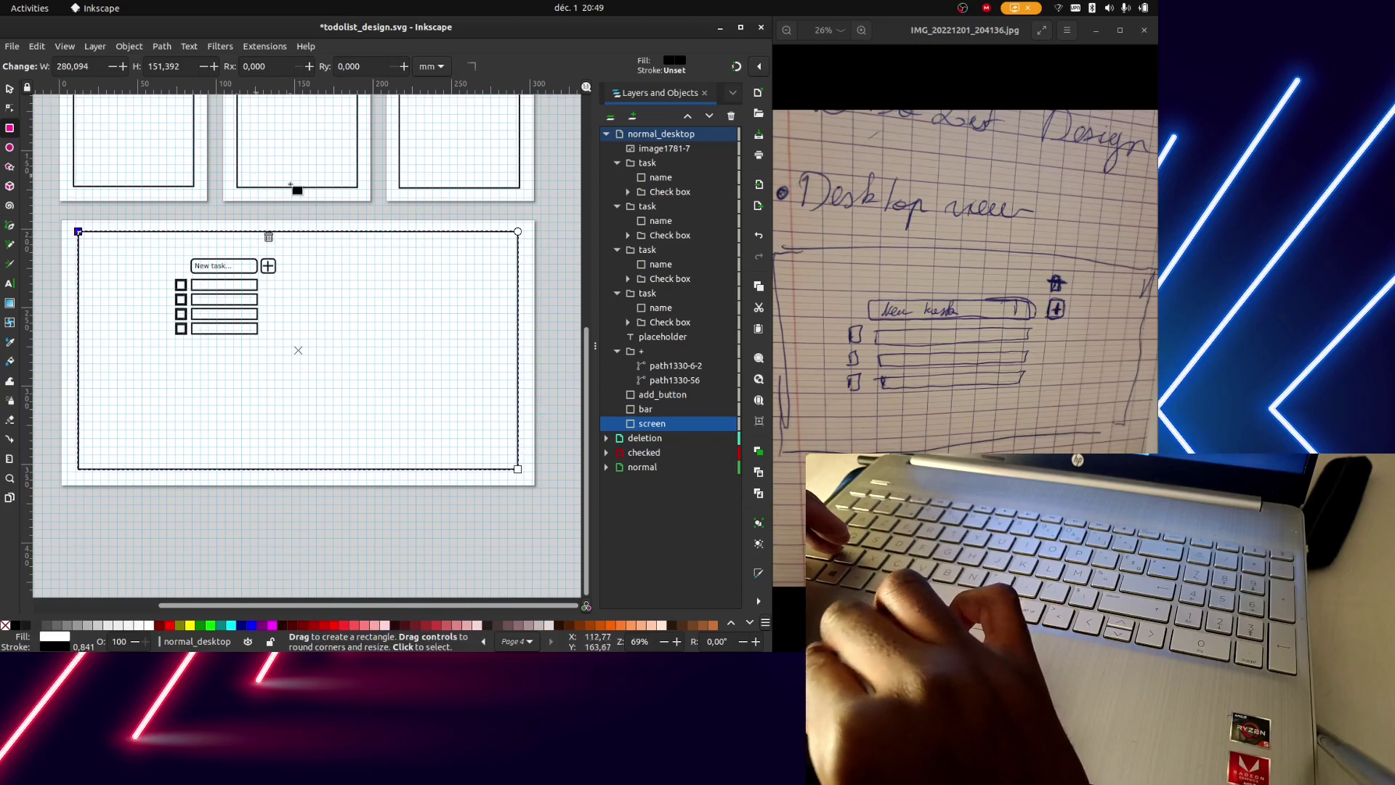
pyautogui.press('super')
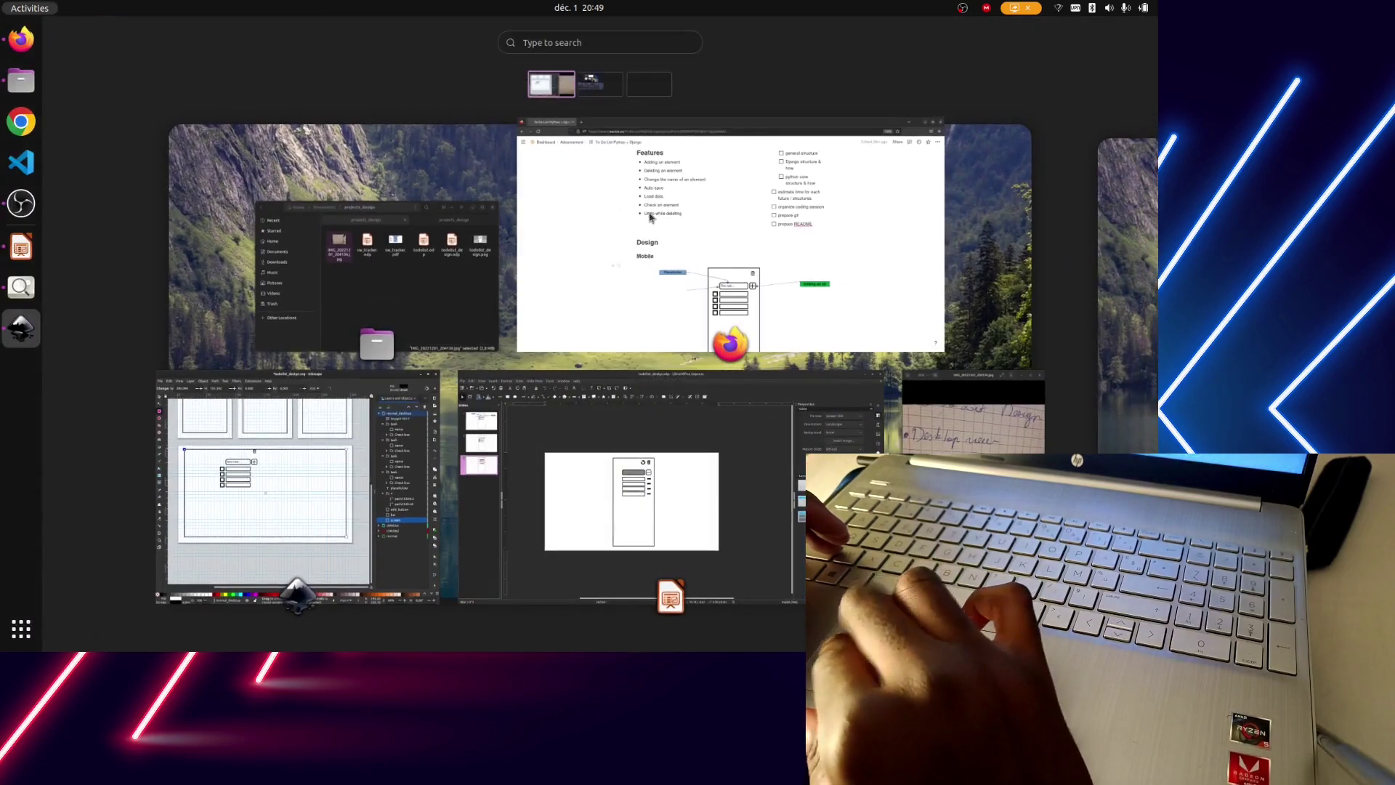
# Search Google for 'snap to grid inkscape' in a new Firefox tab
pyautogui.click(652, 213)
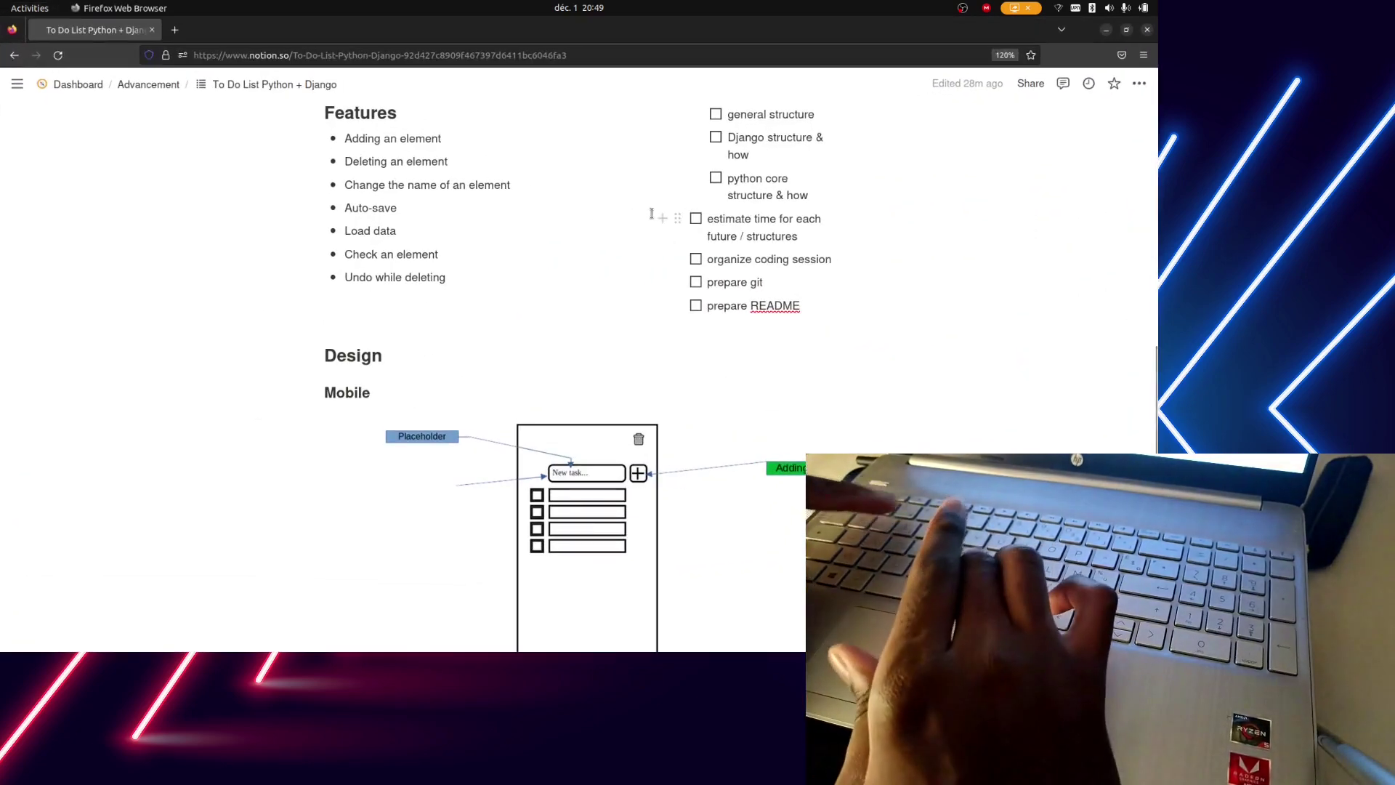
pyautogui.hotkey('ctrl', 't')
pyautogui.write('snap')
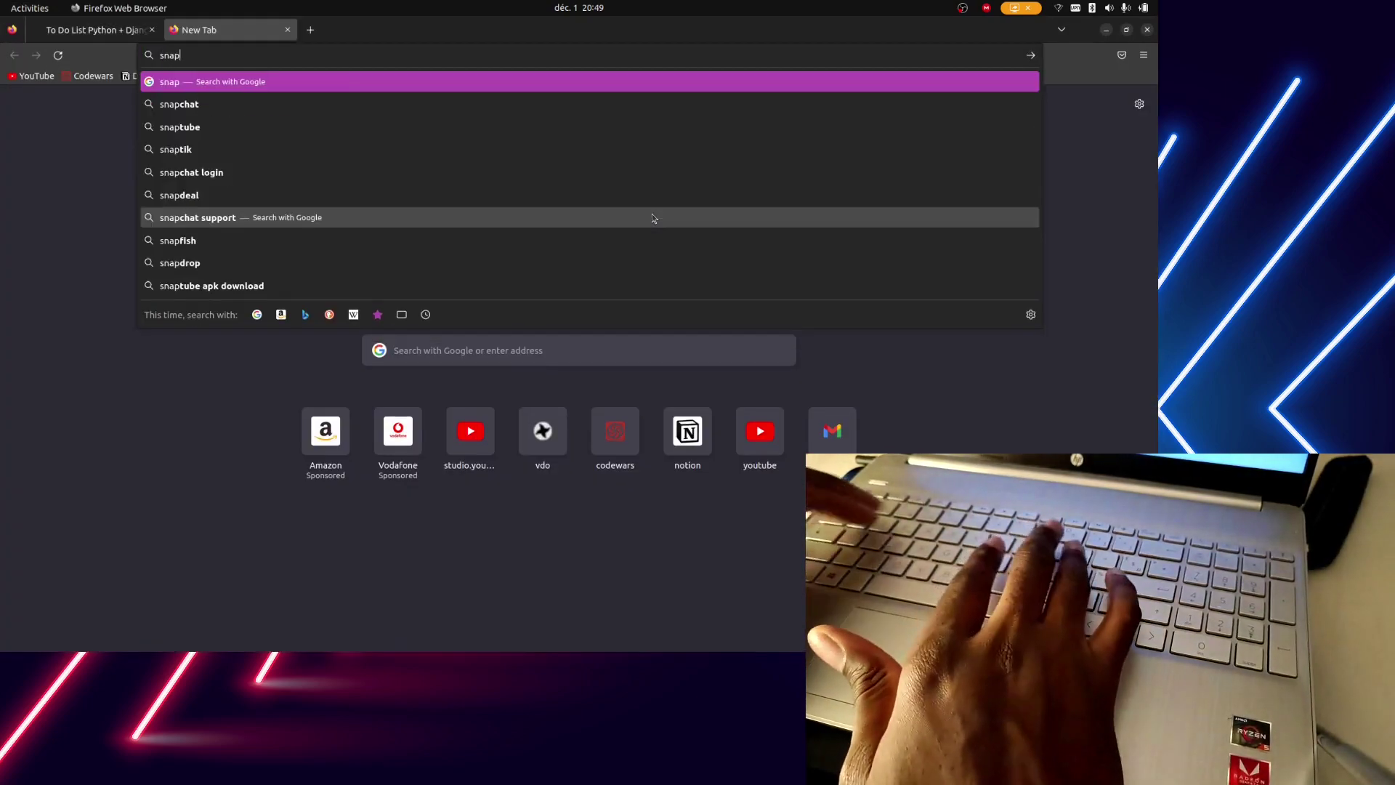
pyautogui.write(' to grid ')
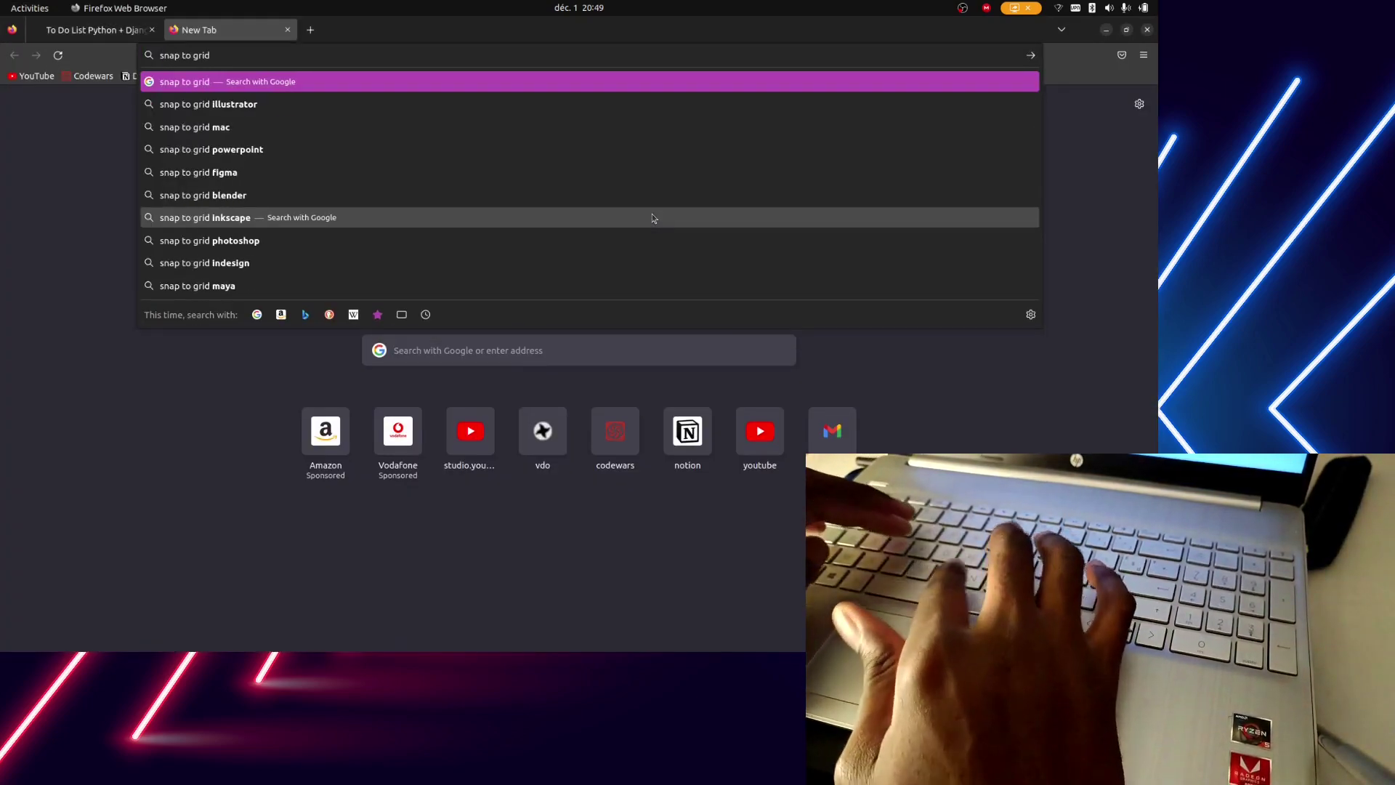
pyautogui.write('inkscape')
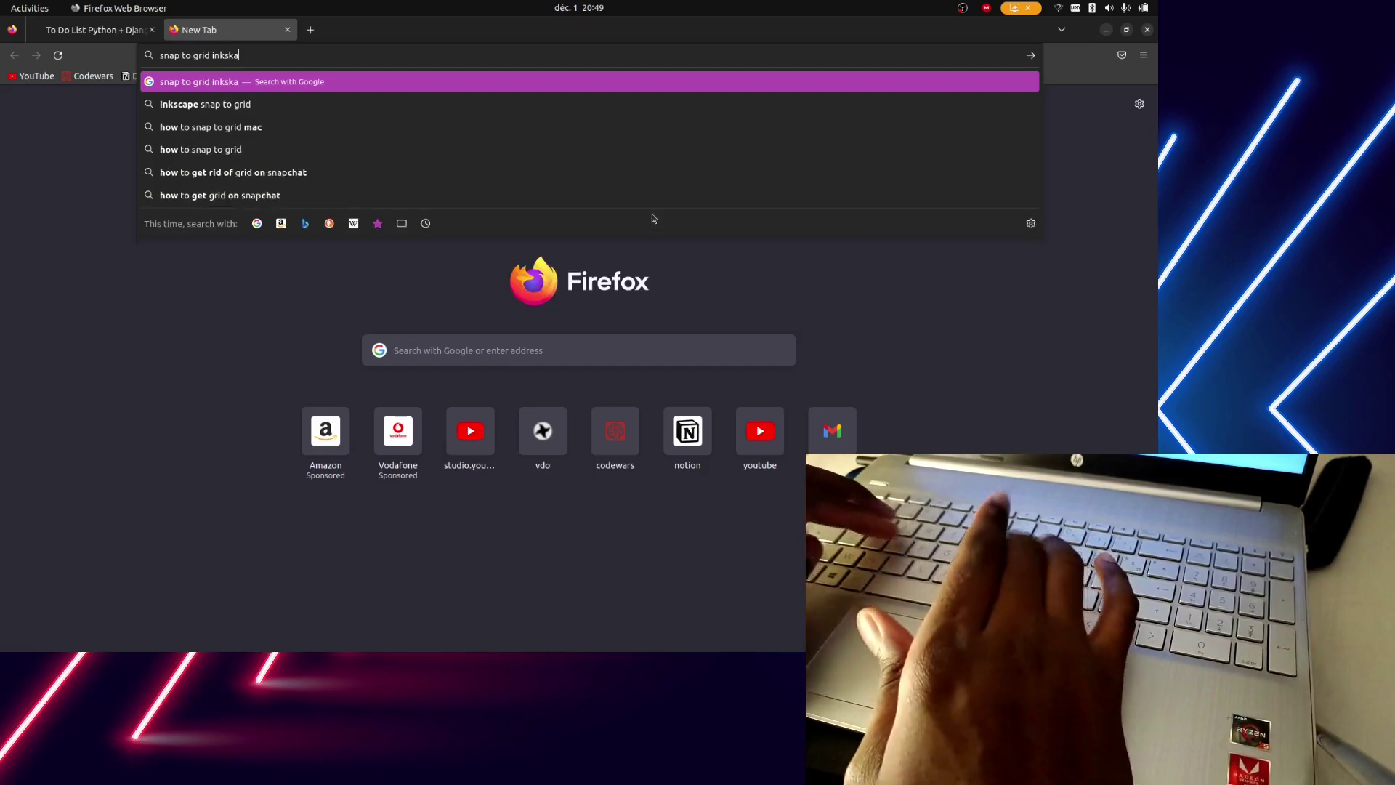
pyautogui.press('Return')
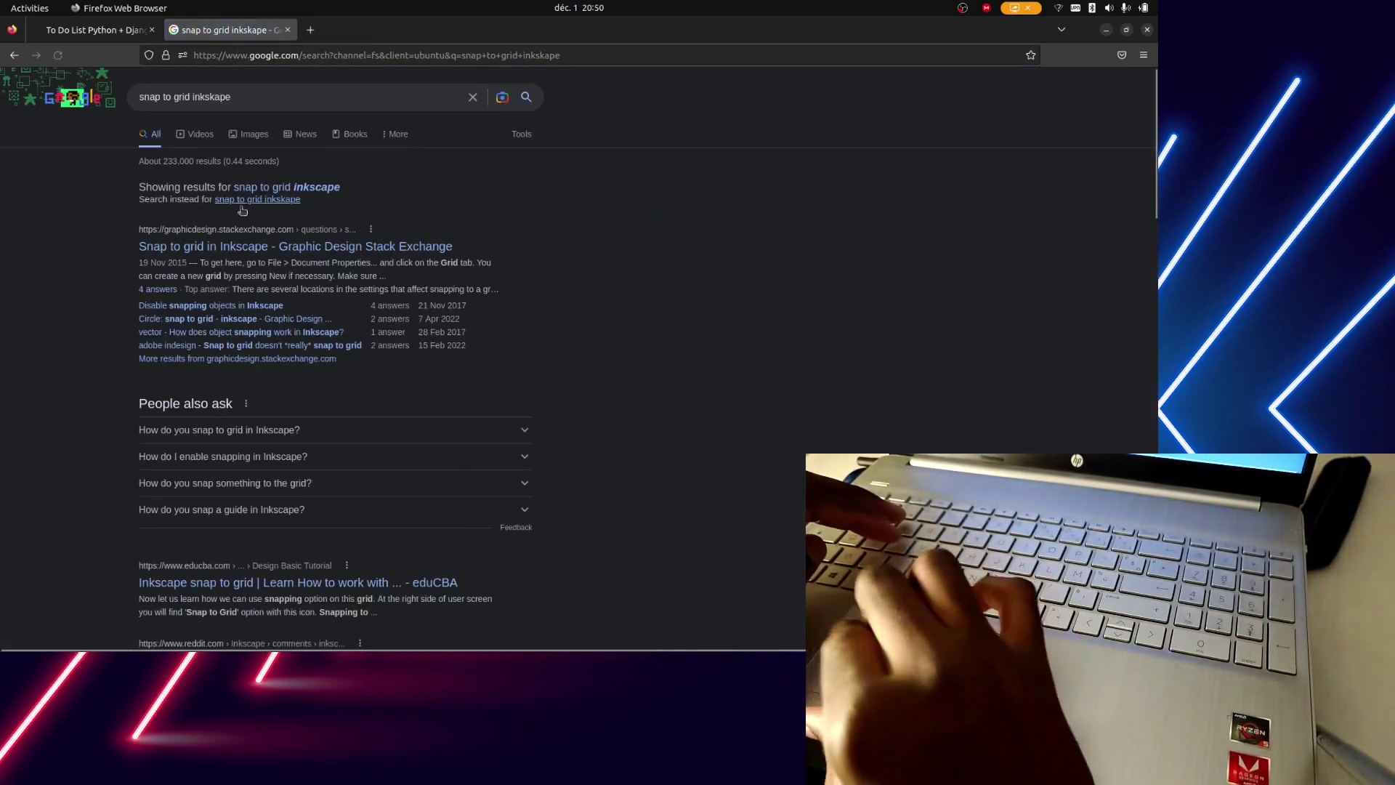
# Open the Stack Exchange answer, accept cookies, zoom the page in twice and scroll to the snapping settings
pyautogui.click(196, 247)
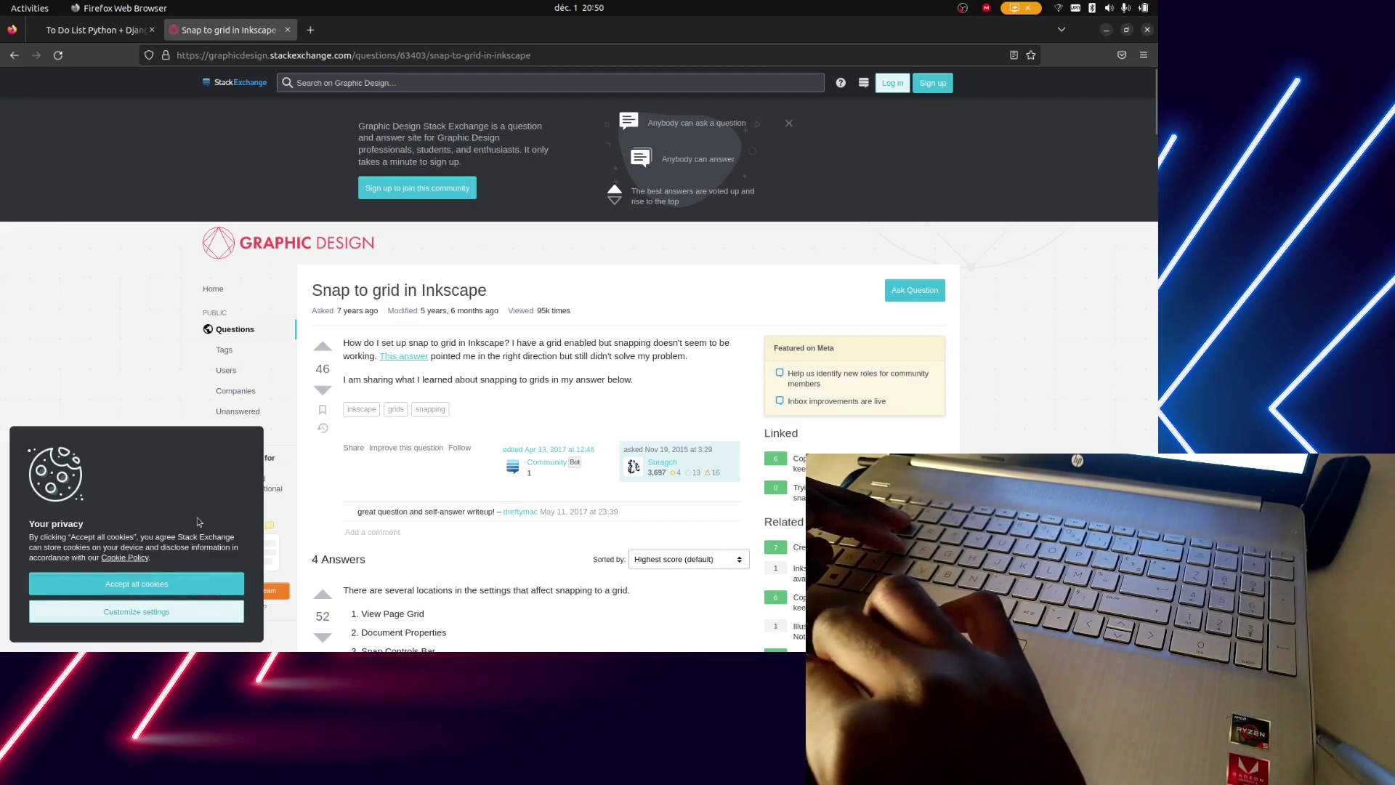
pyautogui.click(150, 587)
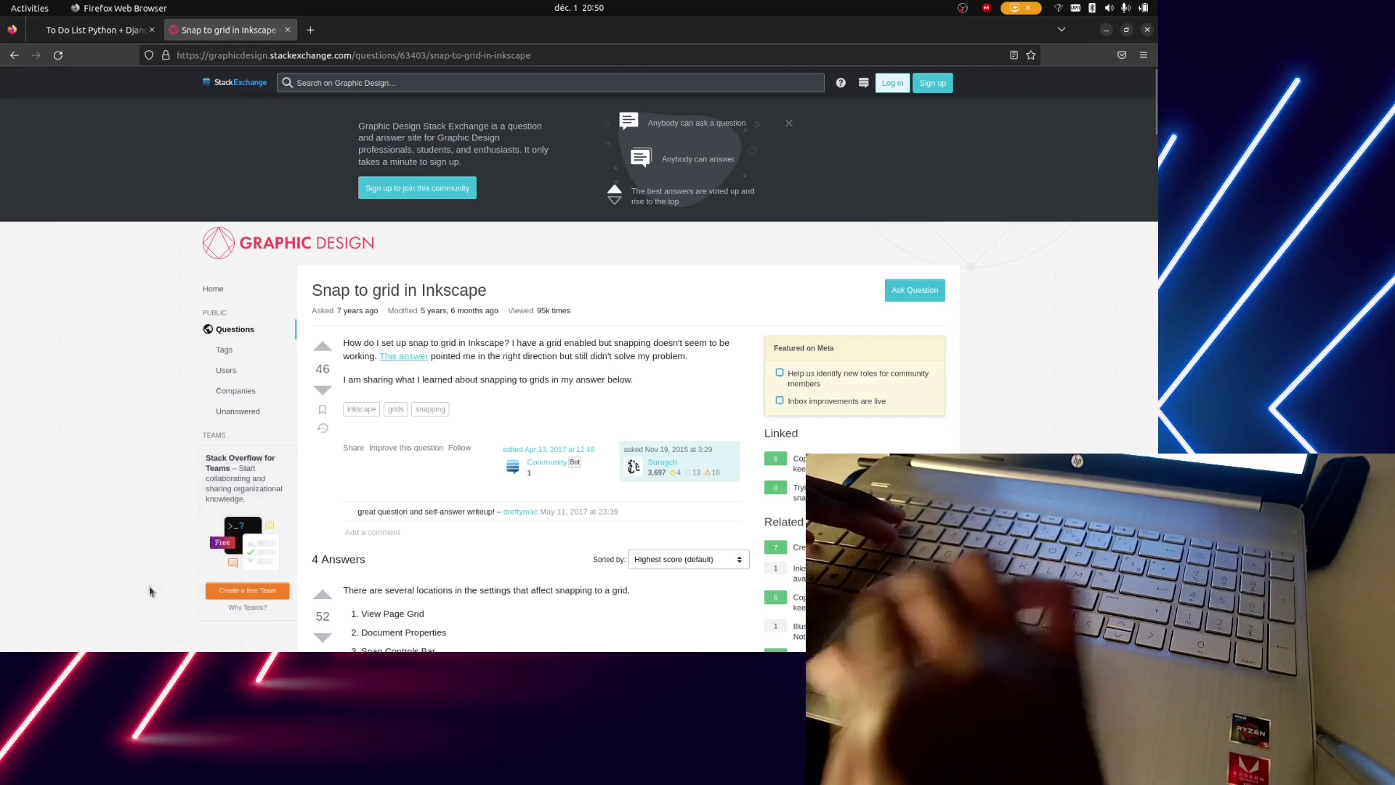
pyautogui.hotkey('ctrl', '+')
pyautogui.hotkey('ctrl', '+')
pyautogui.hotkey('ctrl', '+')
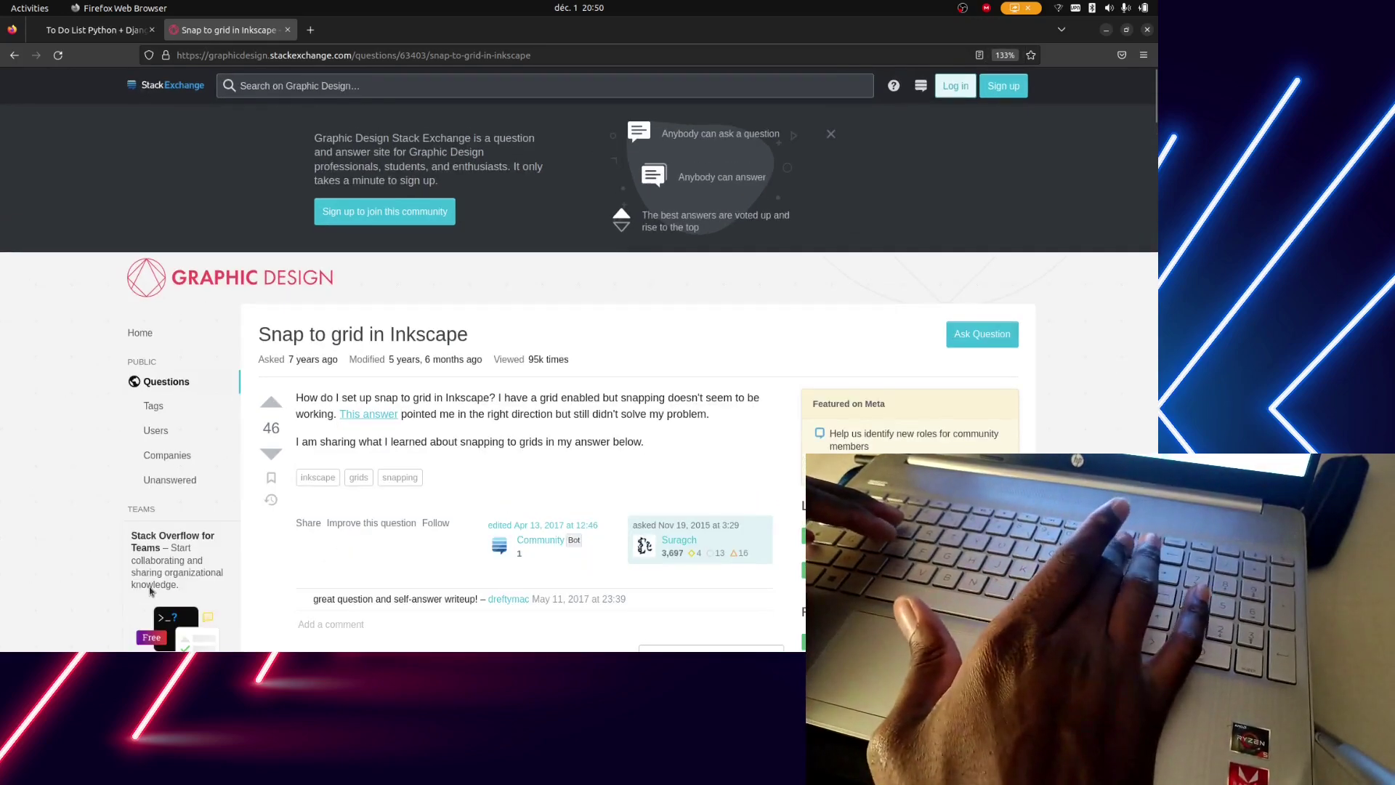
pyautogui.hotkey('ctrl', '+')
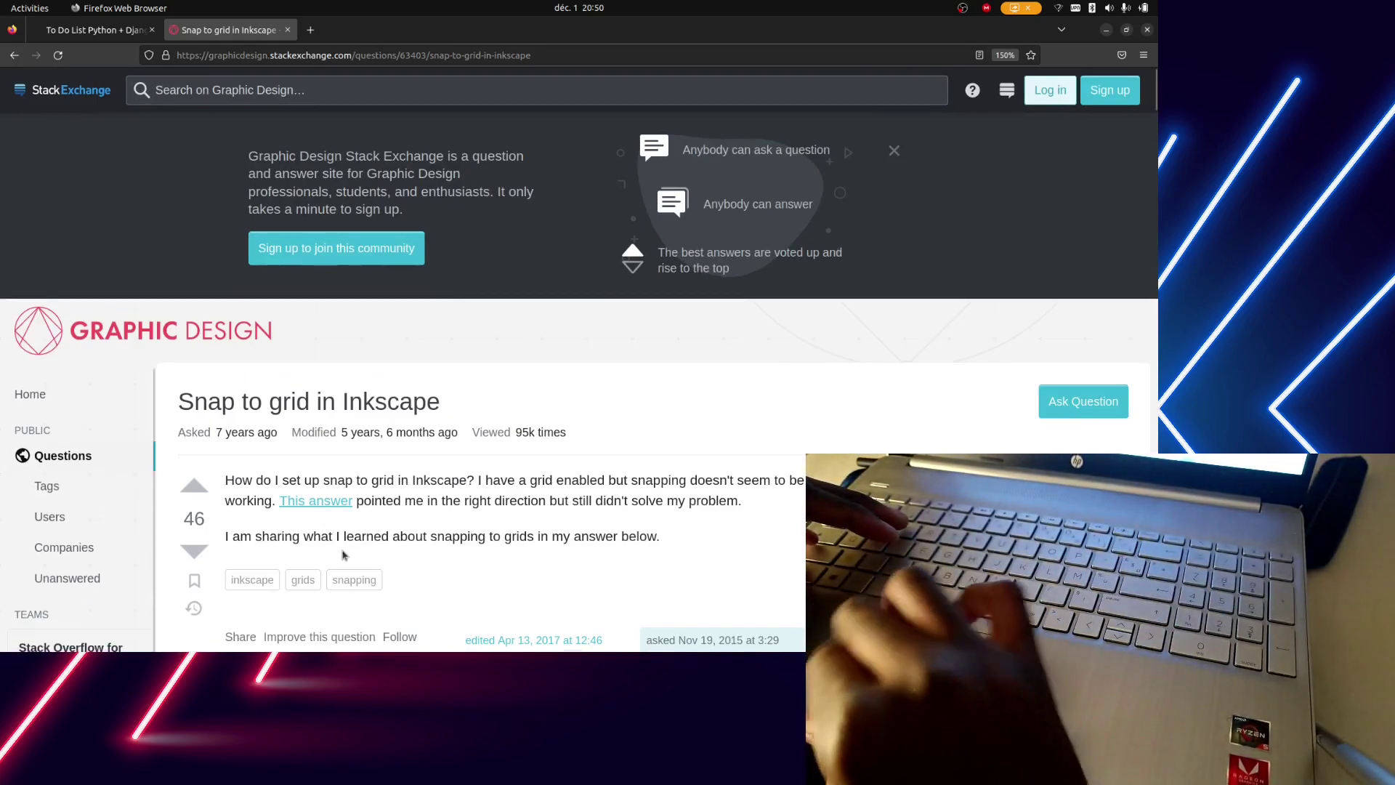
pyautogui.scroll(-3, 349, 553)
pyautogui.scroll(-2, 352, 553)
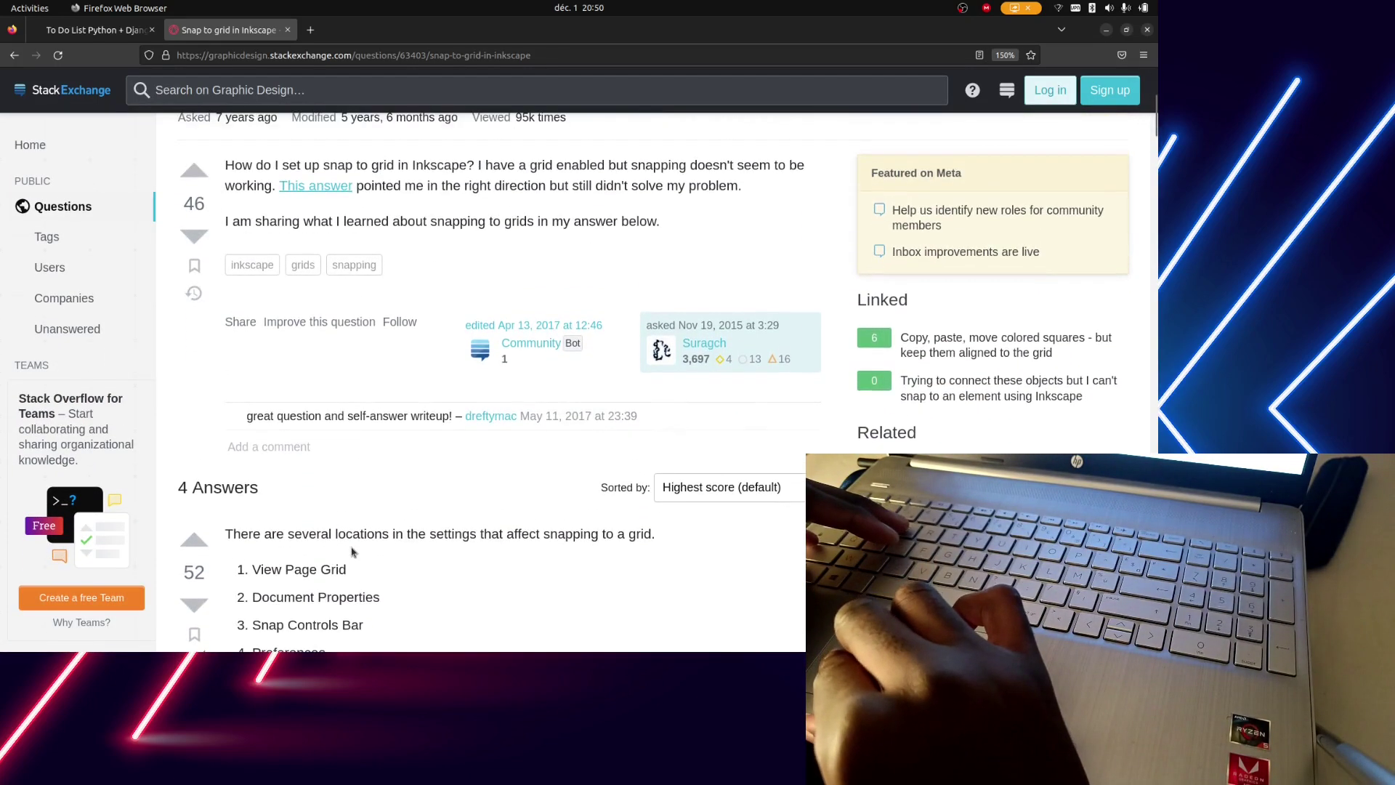
pyautogui.scroll(-1, 352, 552)
pyautogui.scroll(-4, 352, 552)
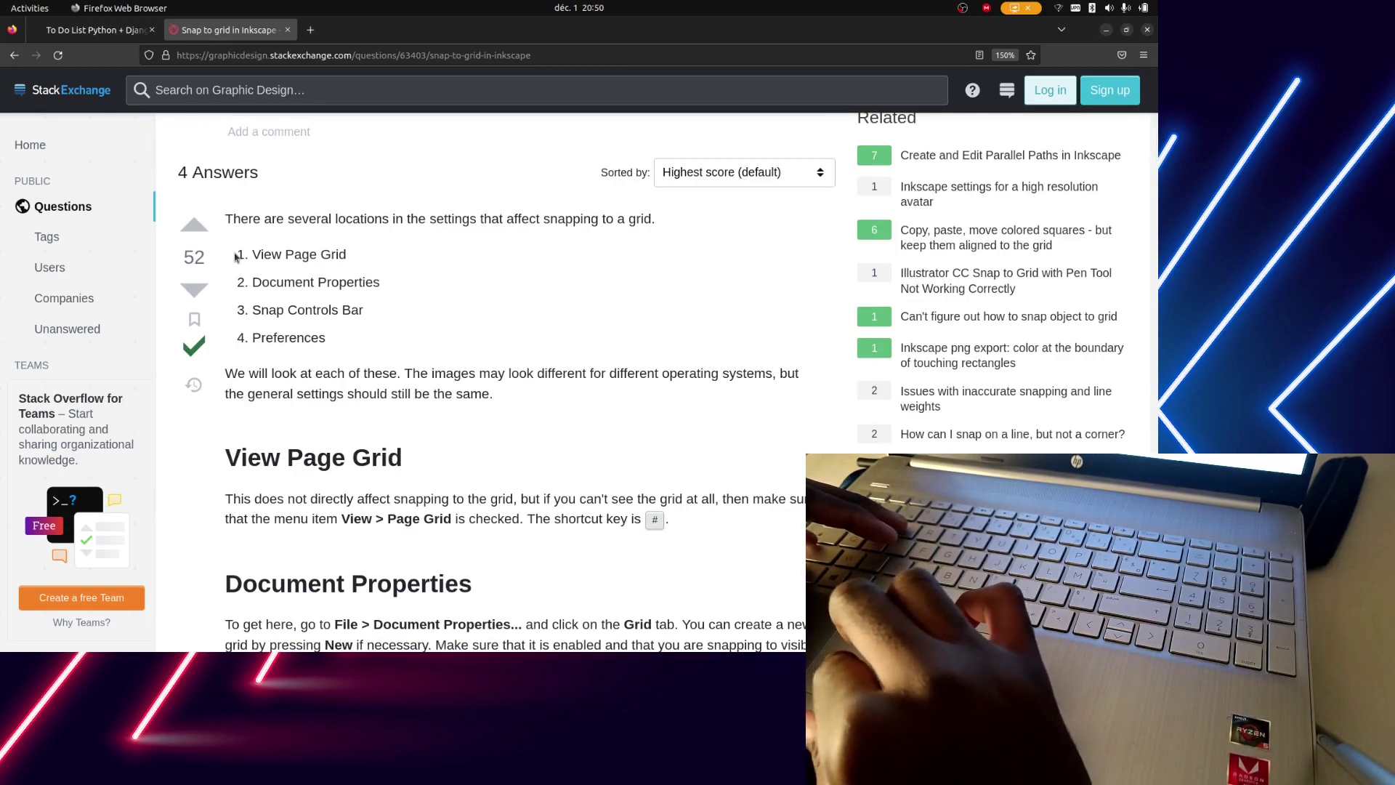
pyautogui.hotkey('alt', 'Tab')
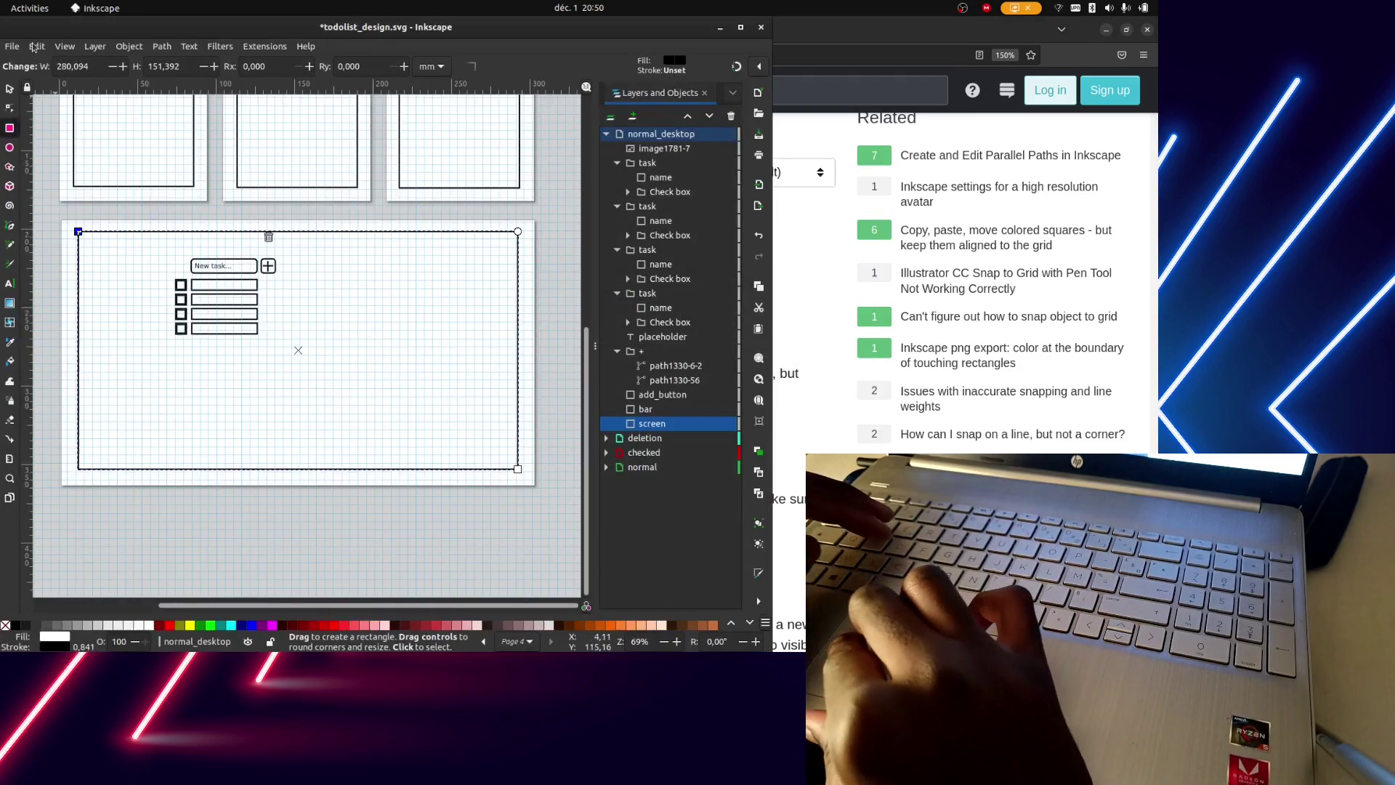
# Check the Grids tab in Document Properties, briefly viewing the Guides tab
pyautogui.click(37, 45)
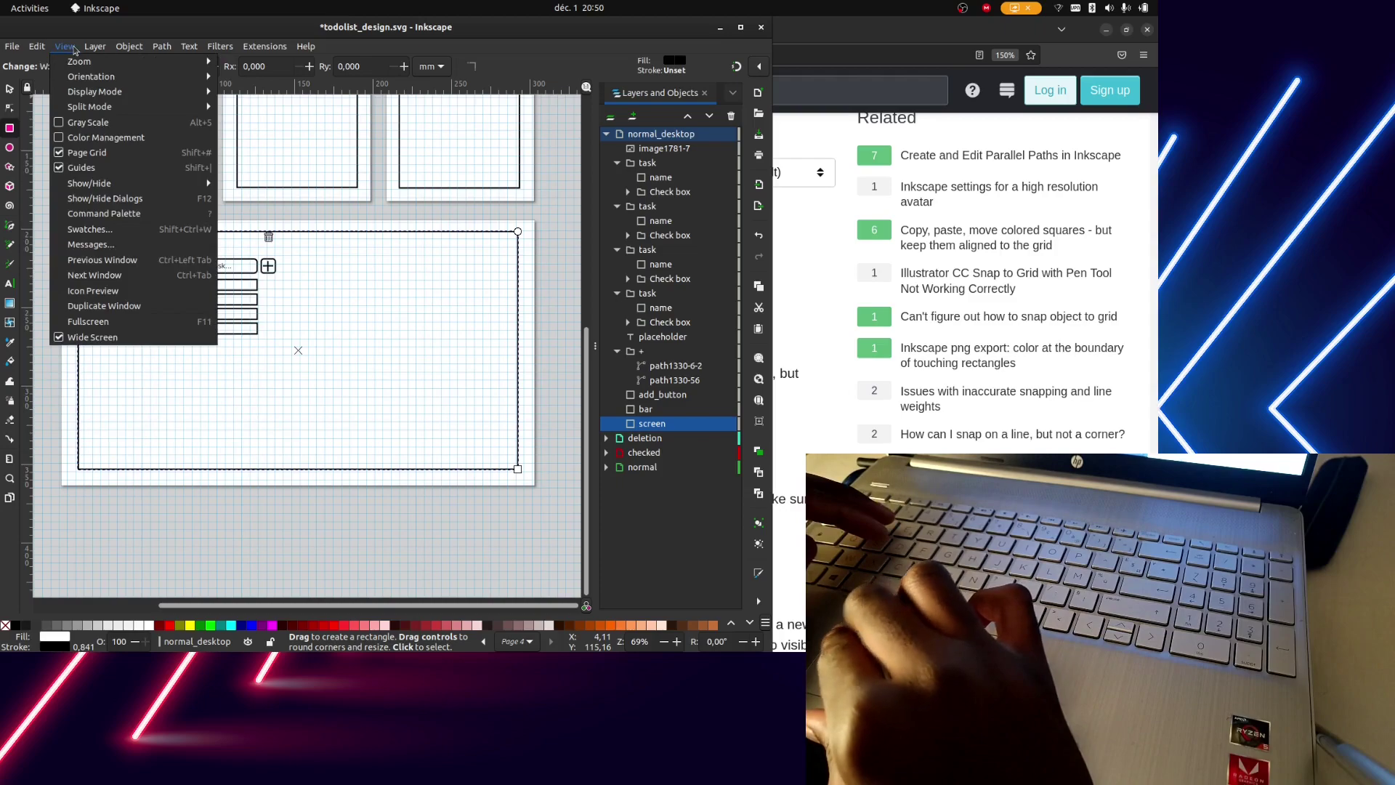
pyautogui.moveTo(11, 46)
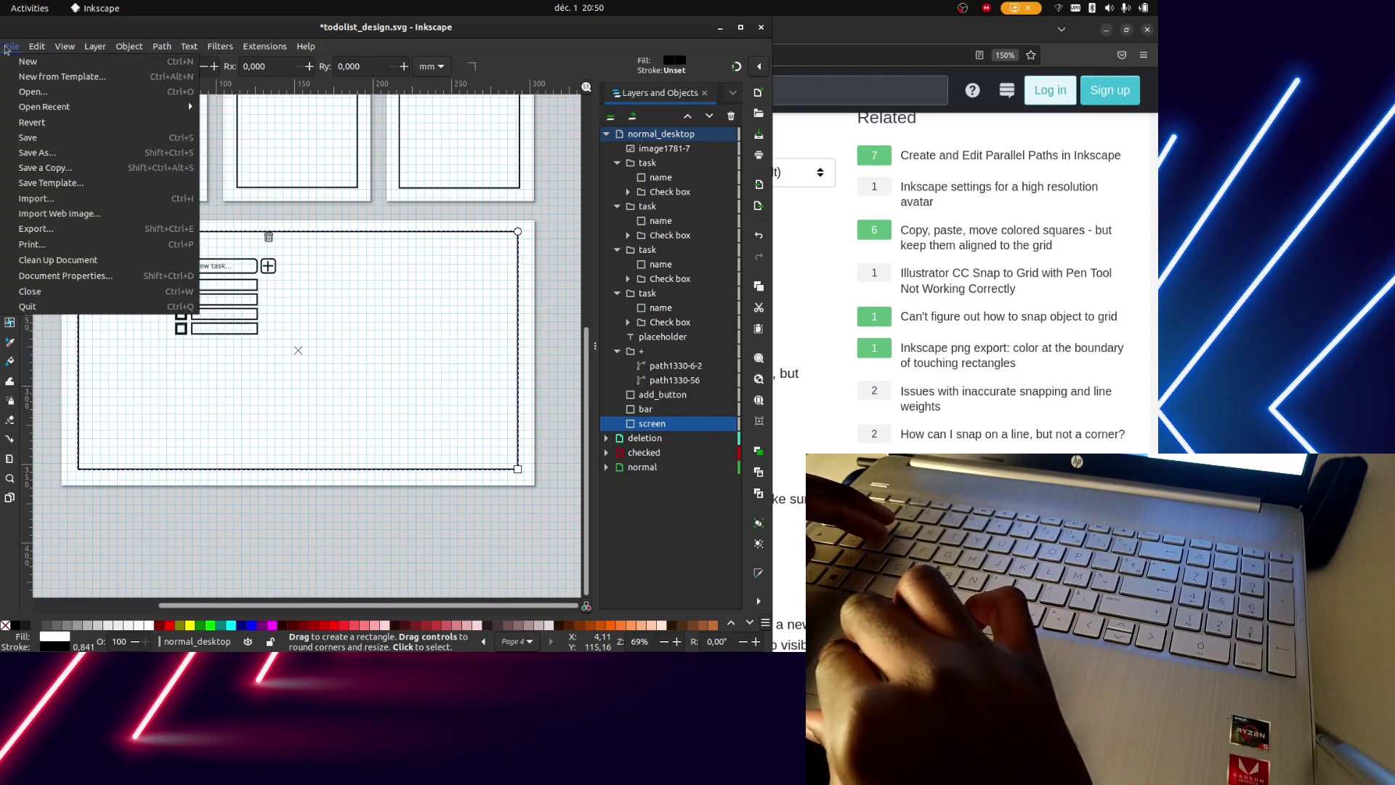
pyautogui.click(58, 275)
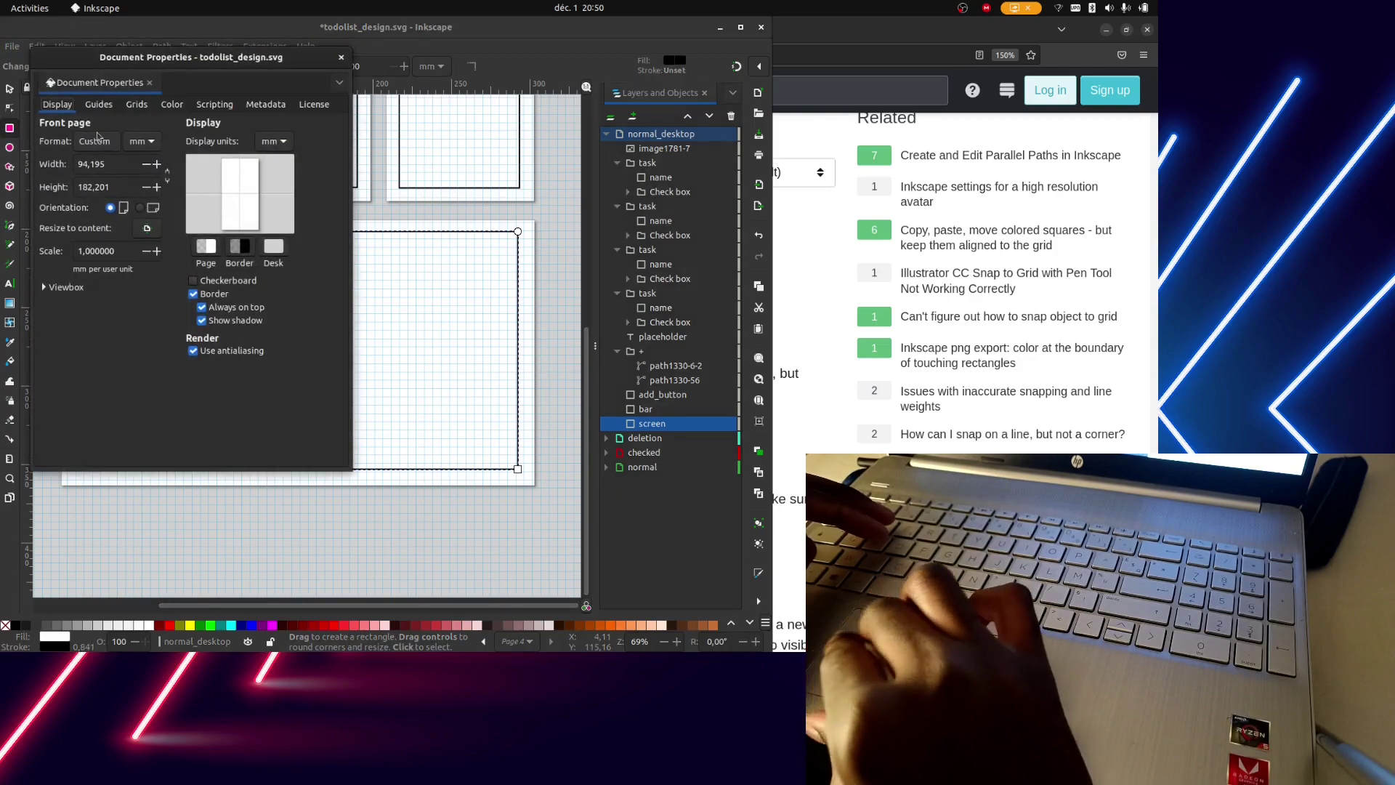
pyautogui.click(135, 105)
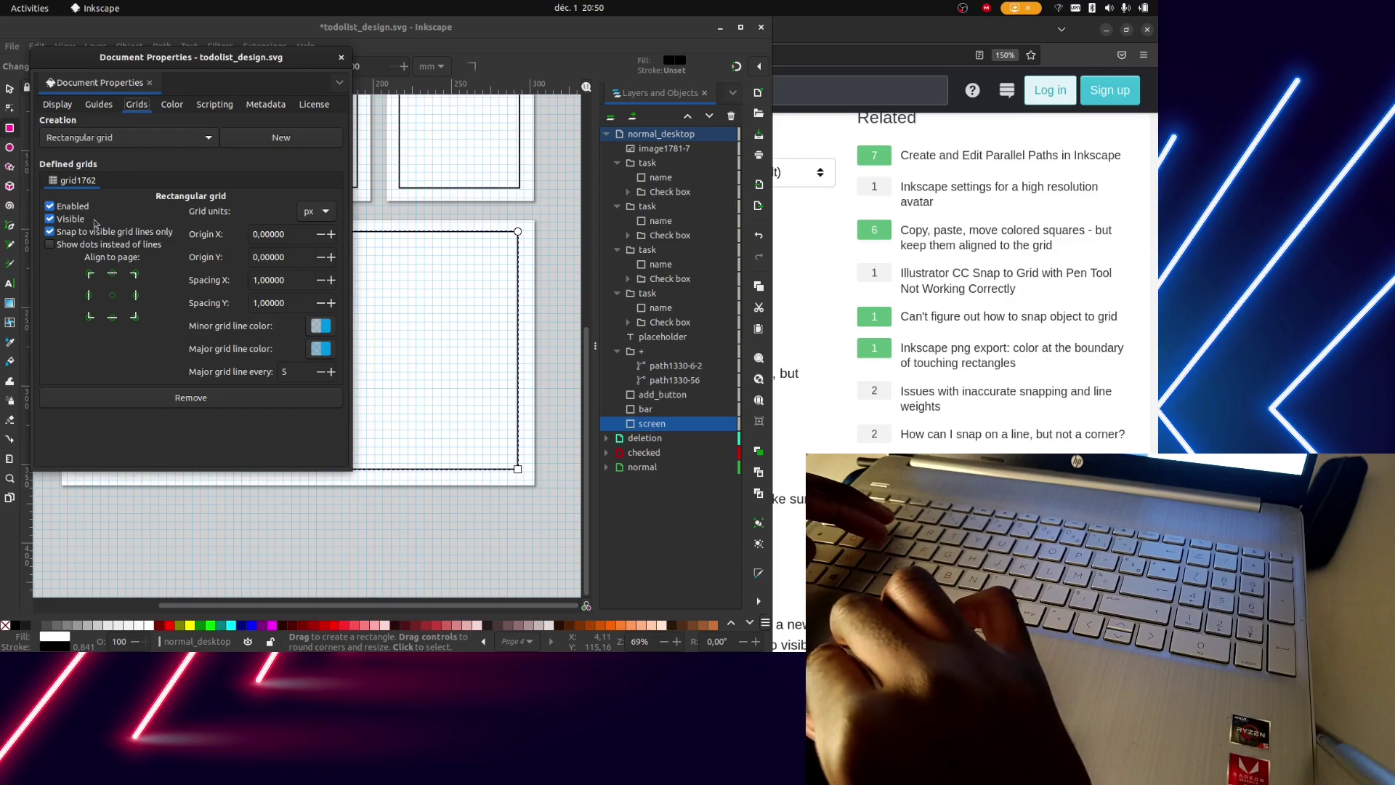
pyautogui.click(102, 105)
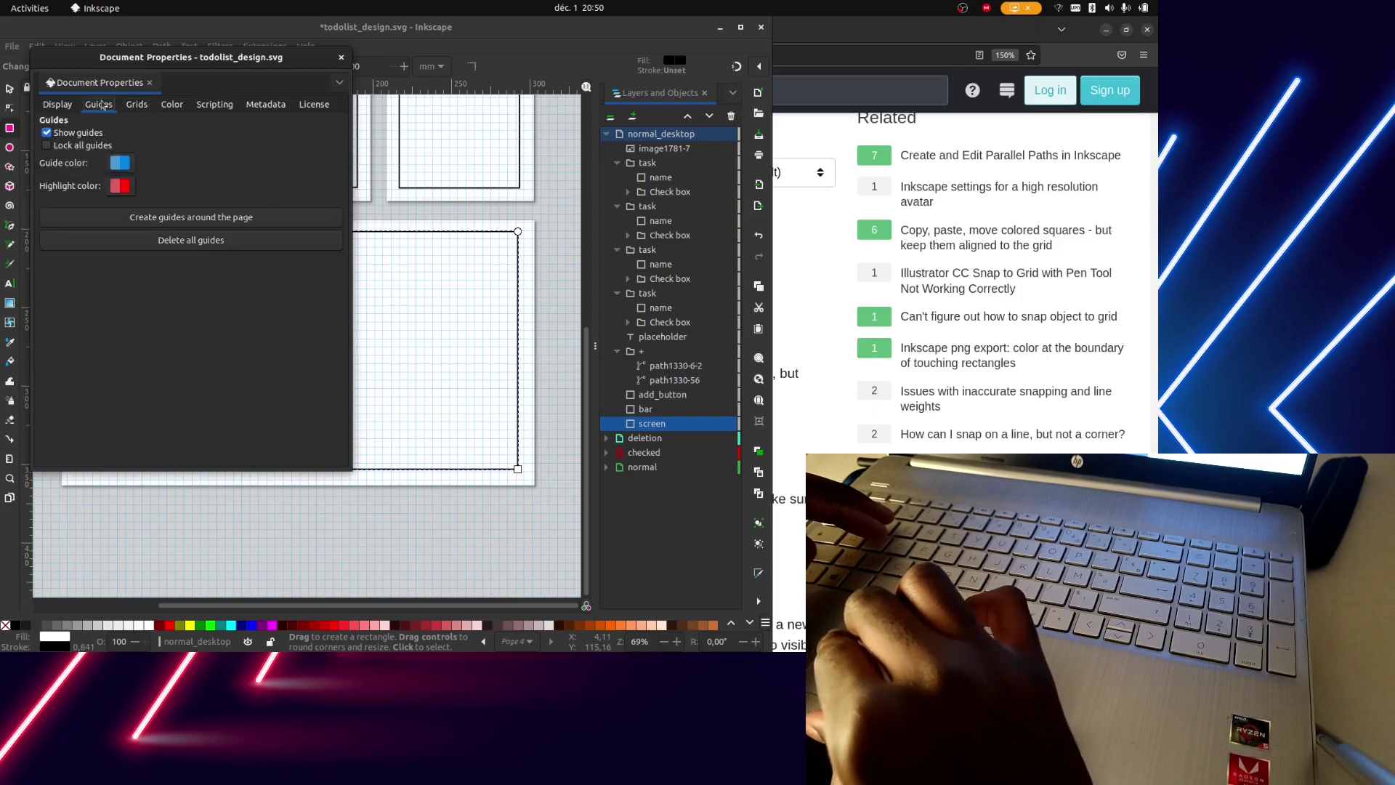
pyautogui.click(127, 106)
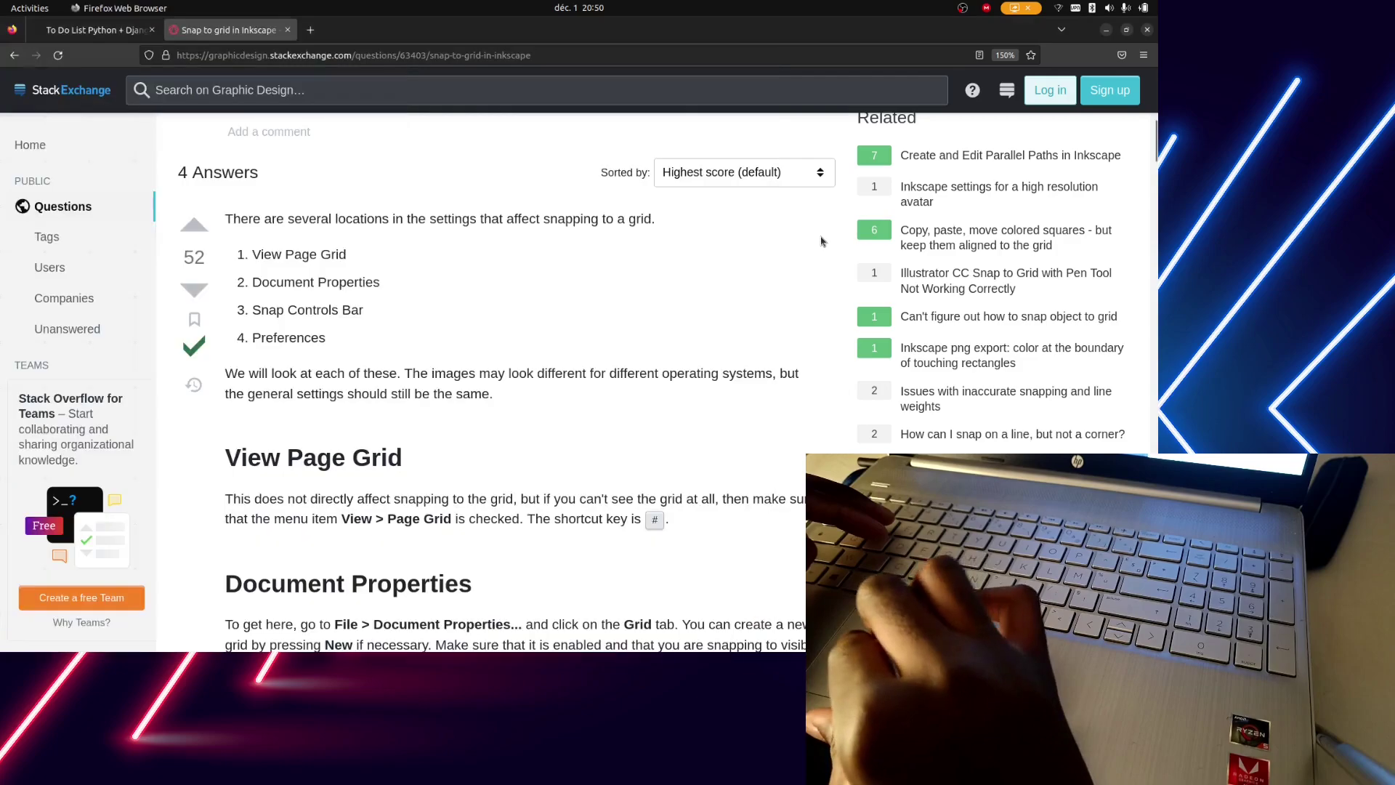
# Return to Inkscape, close Document Properties and zoom into the canvas
pyautogui.click(821, 242)
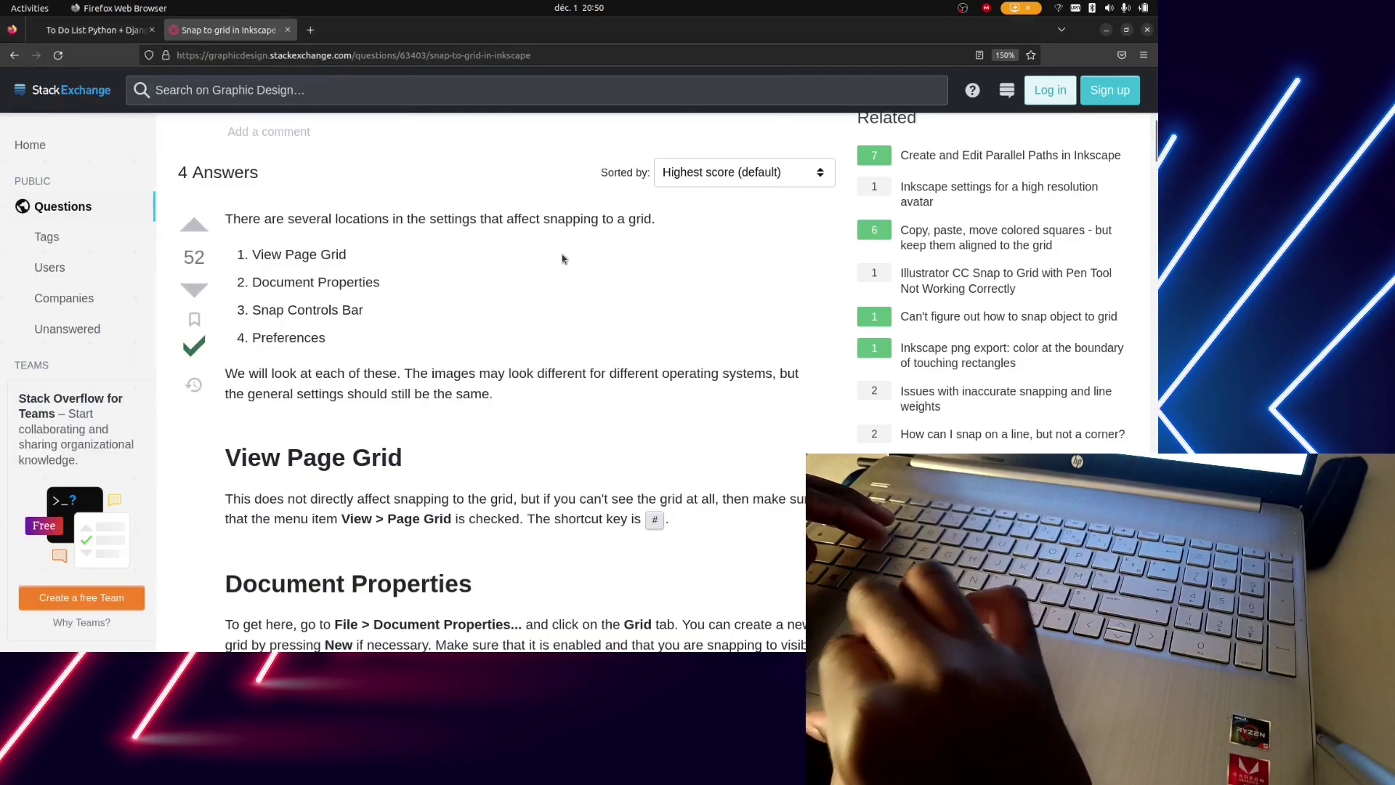
pyautogui.press('super')
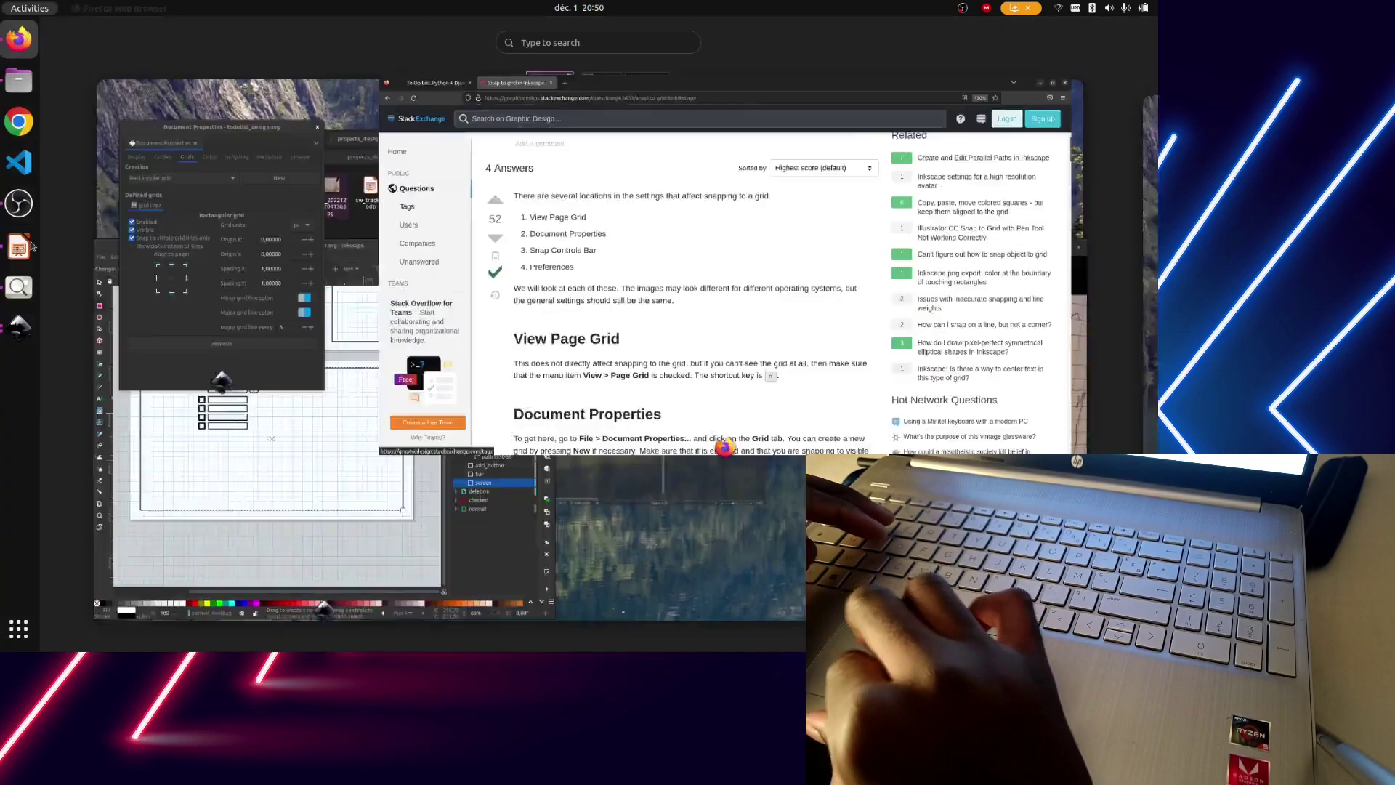
pyautogui.click(200, 218)
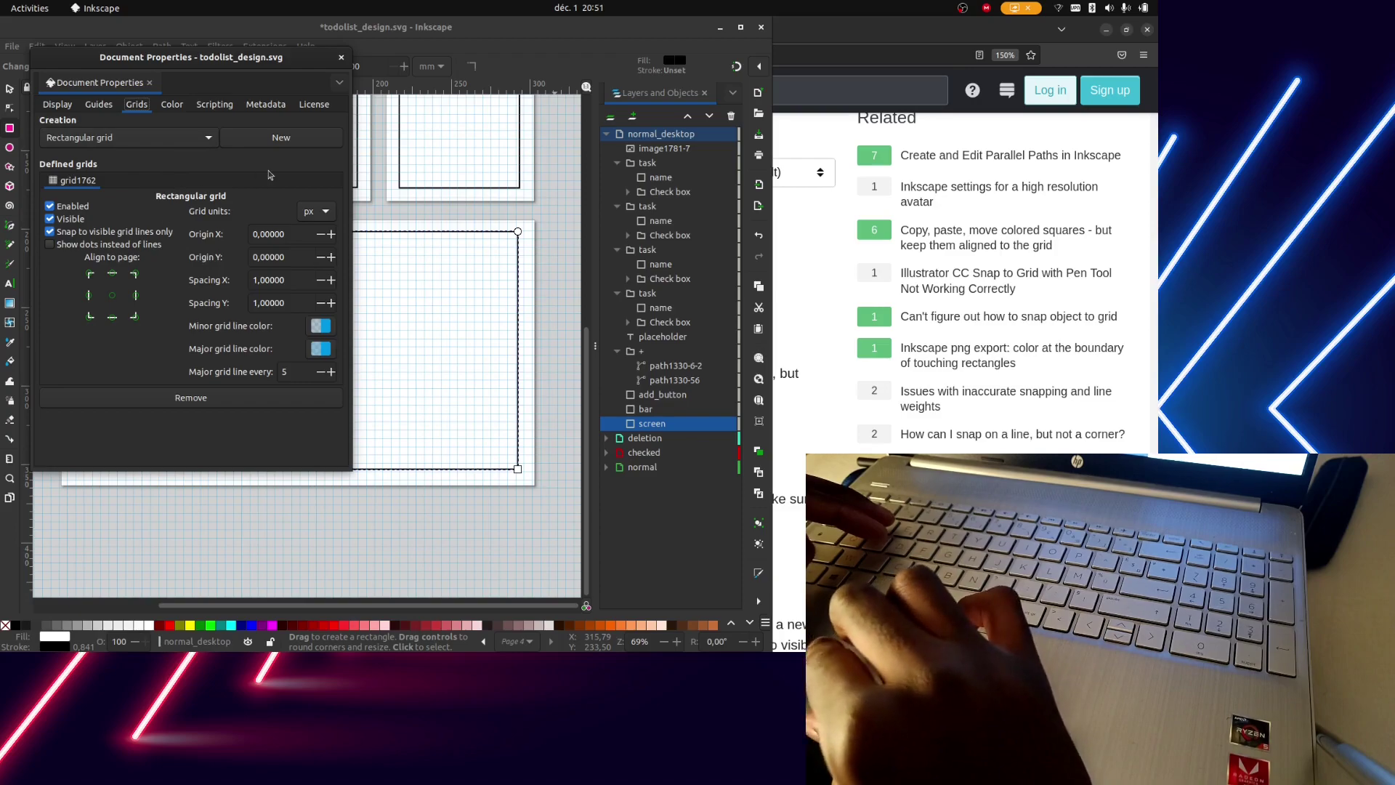
pyautogui.click(341, 57)
pyautogui.keyDown('ctrl'); pyautogui.scroll(2, 331, 244); pyautogui.keyUp('ctrl')
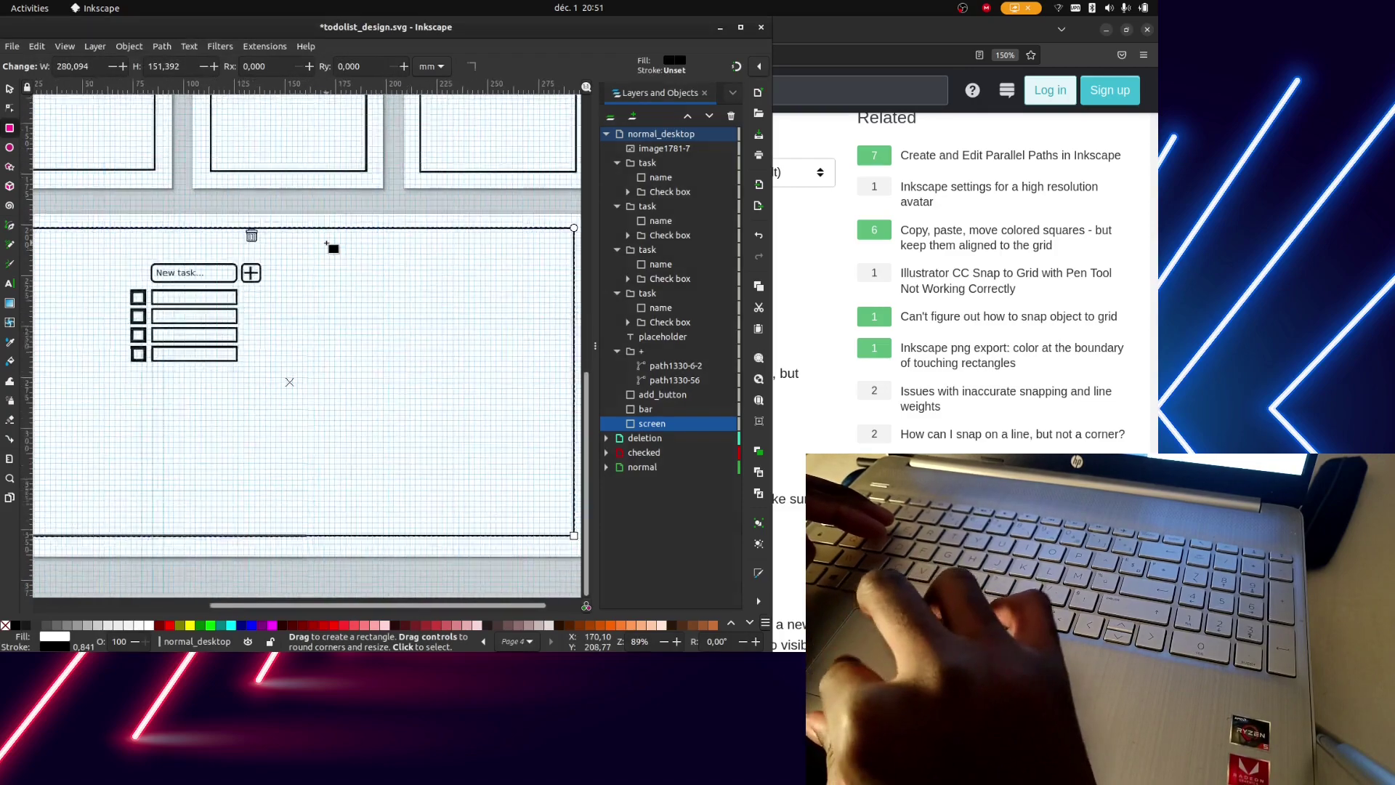
pyautogui.hscroll(3, 331, 248)
pyautogui.hscroll(3, 331, 248)
# Snap the screen frame's top-left corner onto a grid line
pyautogui.keyDown('ctrl'); pyautogui.scroll(1, 330, 248); pyautogui.keyUp('ctrl')
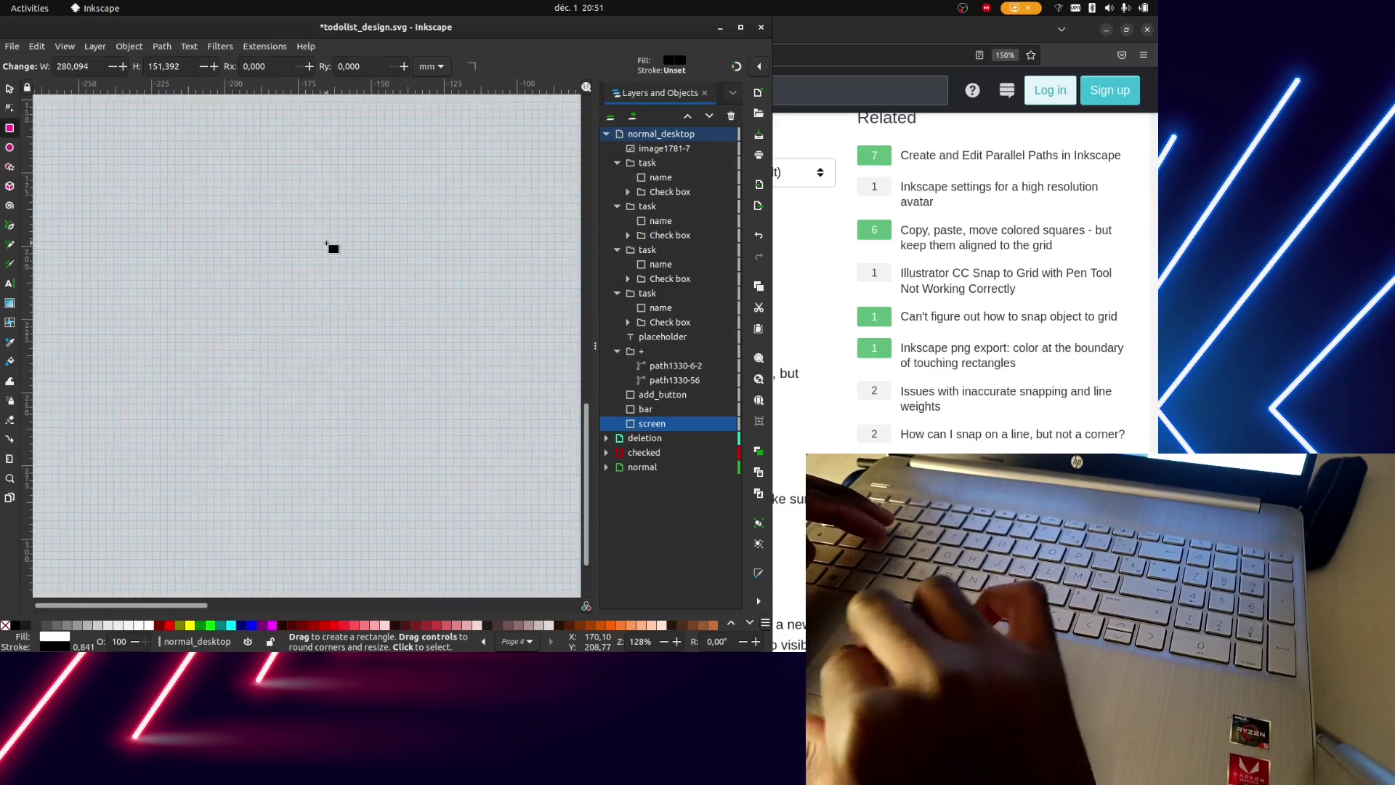
pyautogui.hscroll(1, 331, 249)
pyautogui.keyDown('ctrl'); pyautogui.scroll(1, 387, 302); pyautogui.keyUp('ctrl')
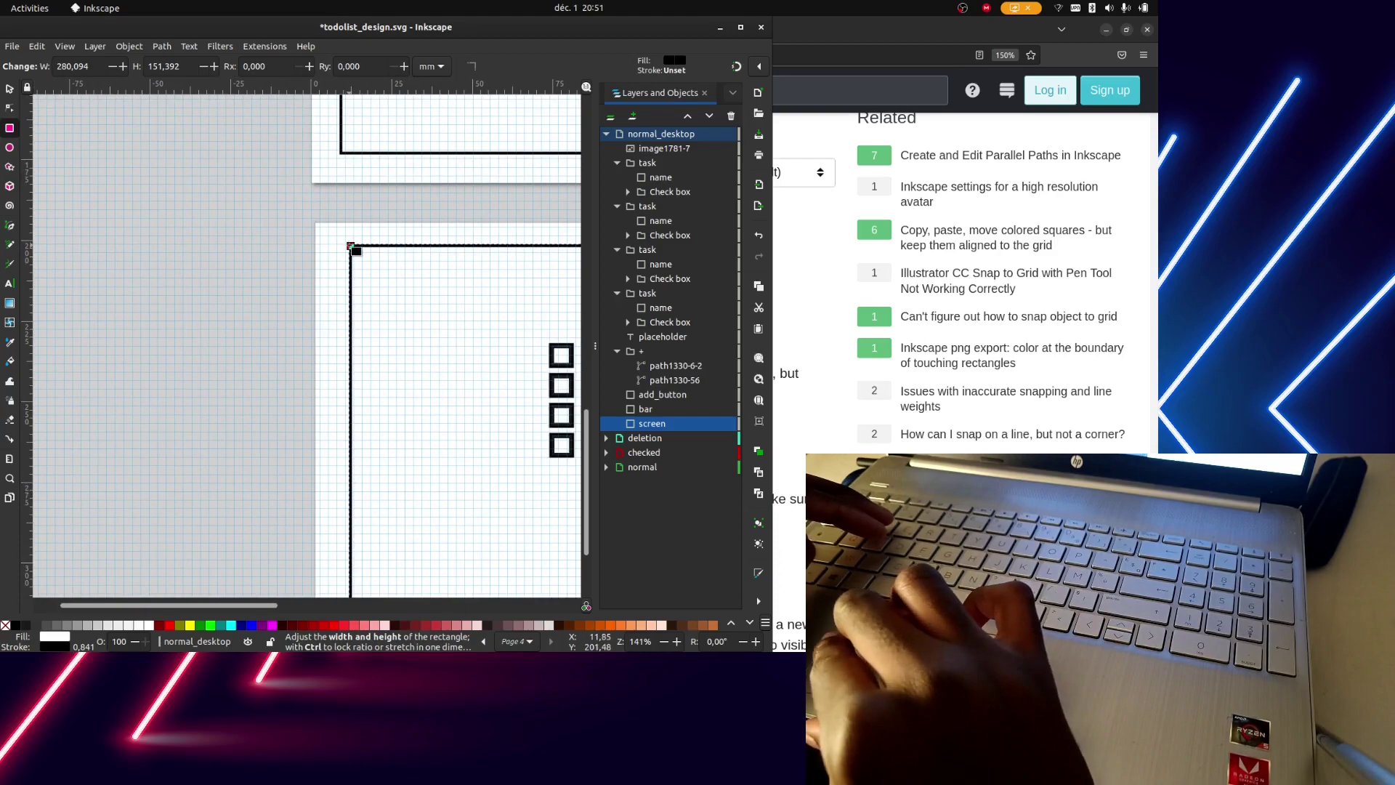
pyautogui.moveTo(352, 247); pyautogui.dragTo(358, 252)
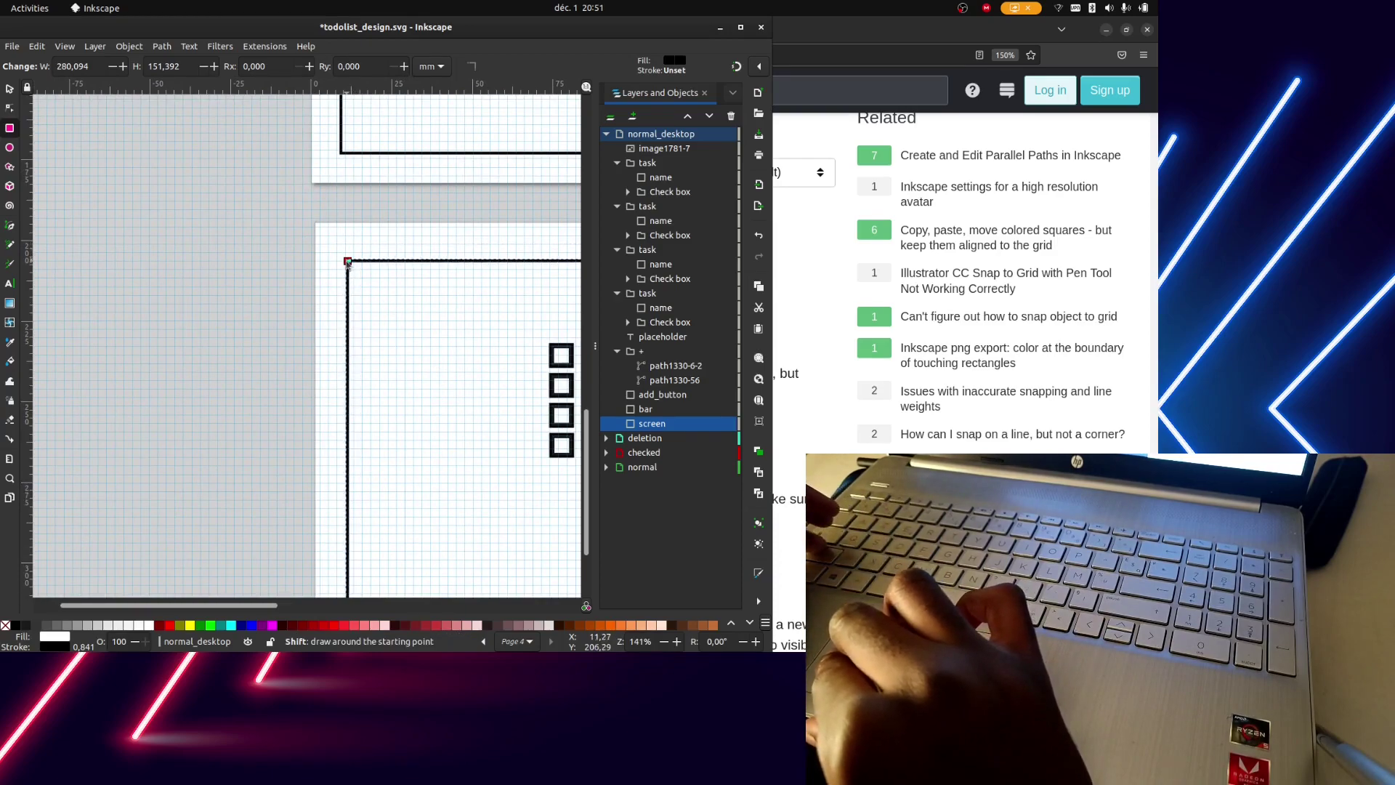
pyautogui.moveTo(358, 252); pyautogui.dragTo(345, 245)
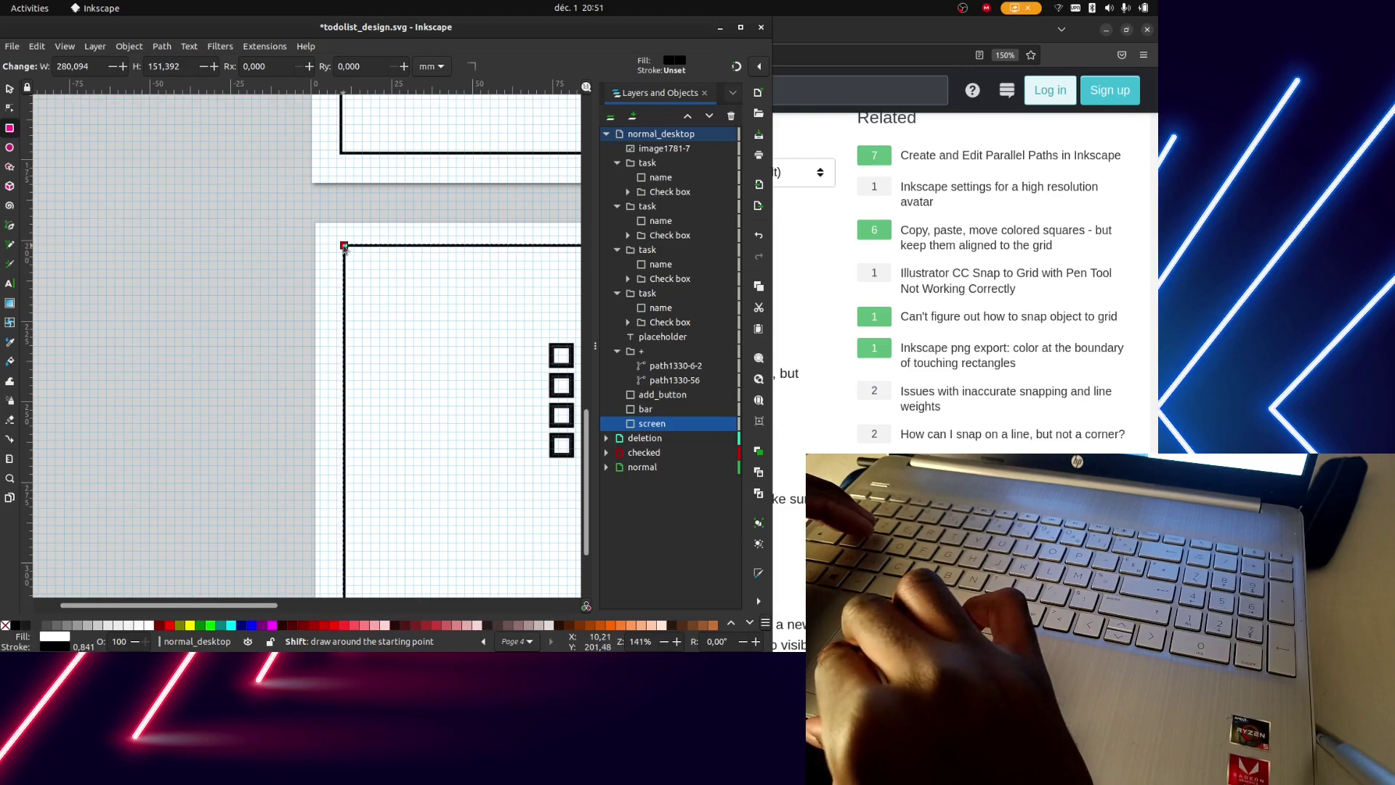
# Snap the screen frame's bottom-right corner to the grid
pyautogui.hscroll(5, 404, 311)
pyautogui.scroll(-6, 404, 311)
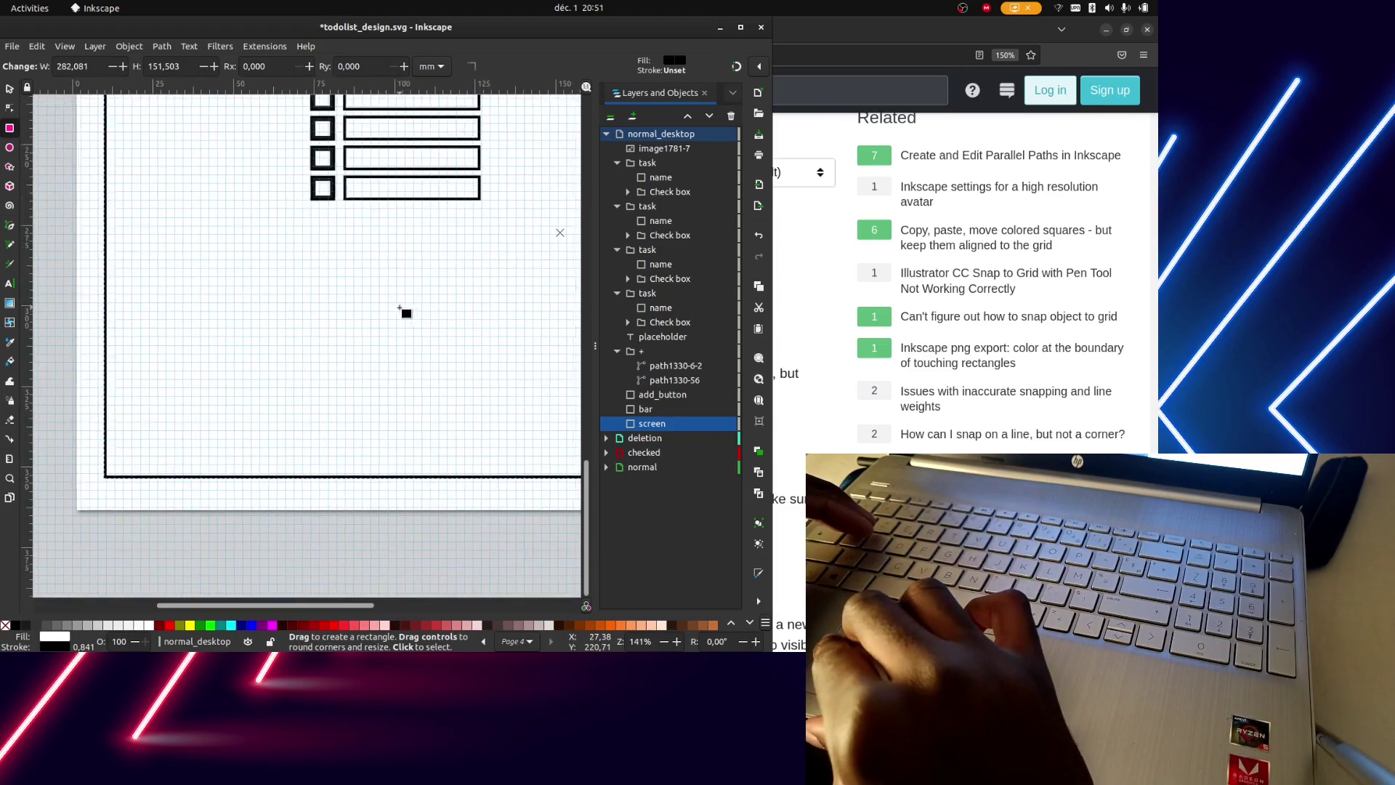
pyautogui.scroll(5, 404, 311)
pyautogui.scroll(3, 404, 311)
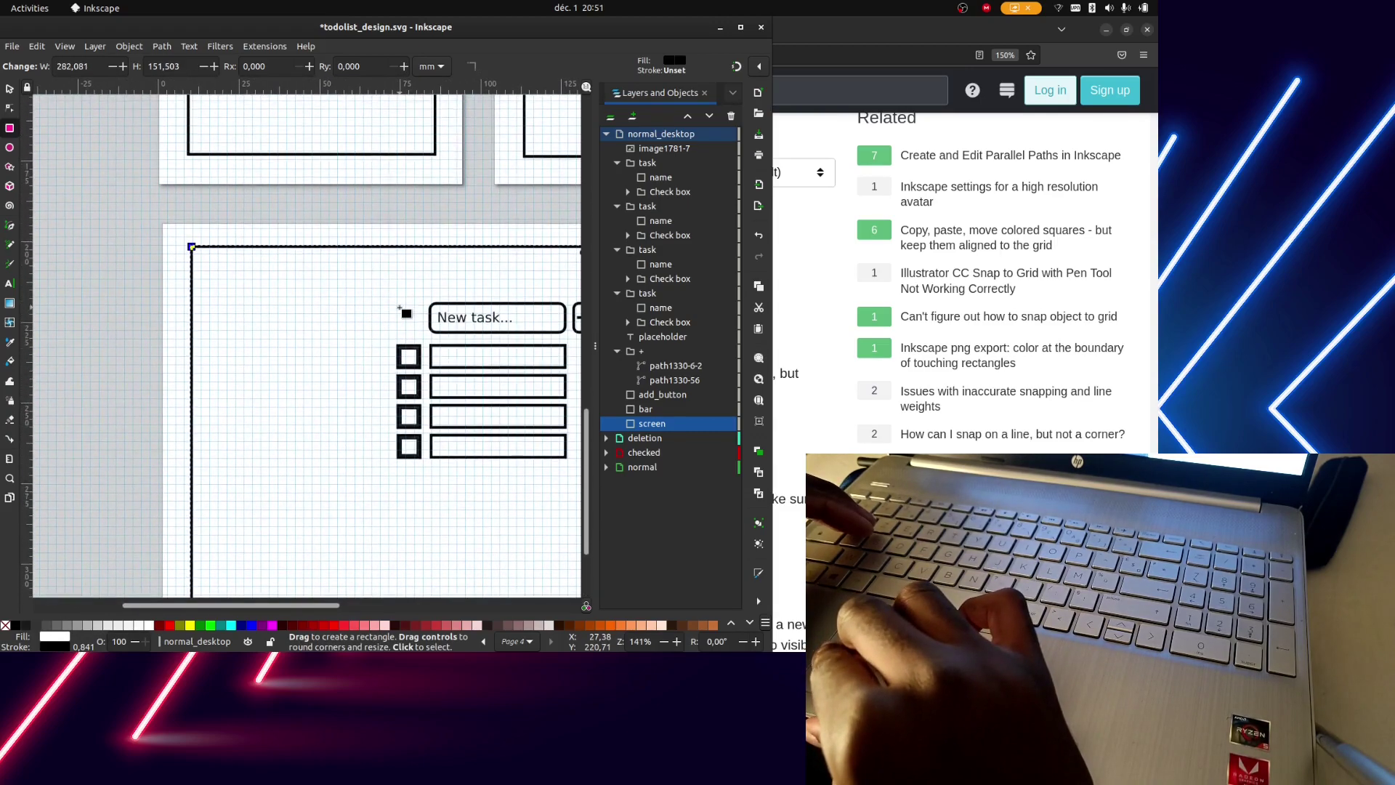
pyautogui.scroll(-9, 404, 311)
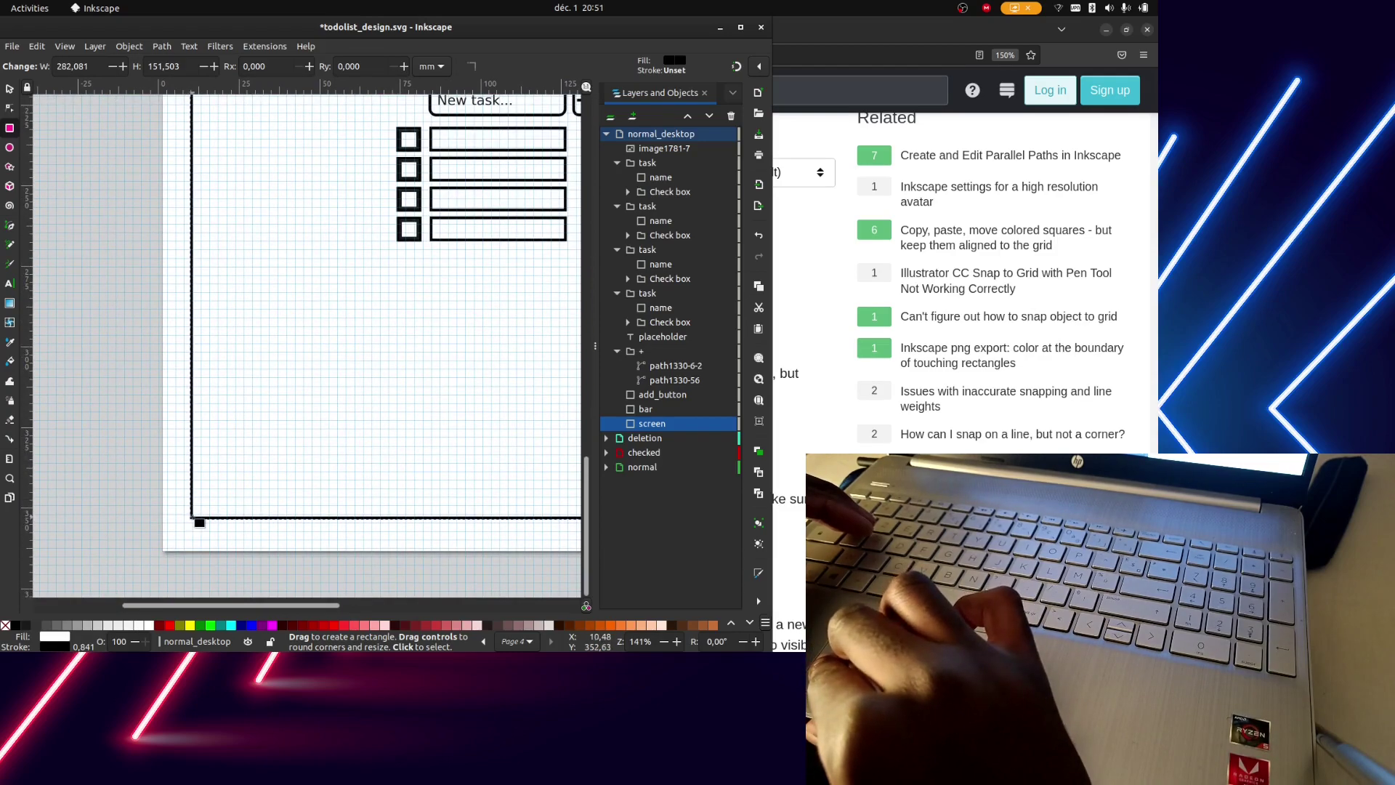
pyautogui.hscroll(5, 243, 473)
pyautogui.hscroll(5, 243, 473)
pyautogui.hscroll(5, 243, 473)
pyautogui.hscroll(3, 326, 488)
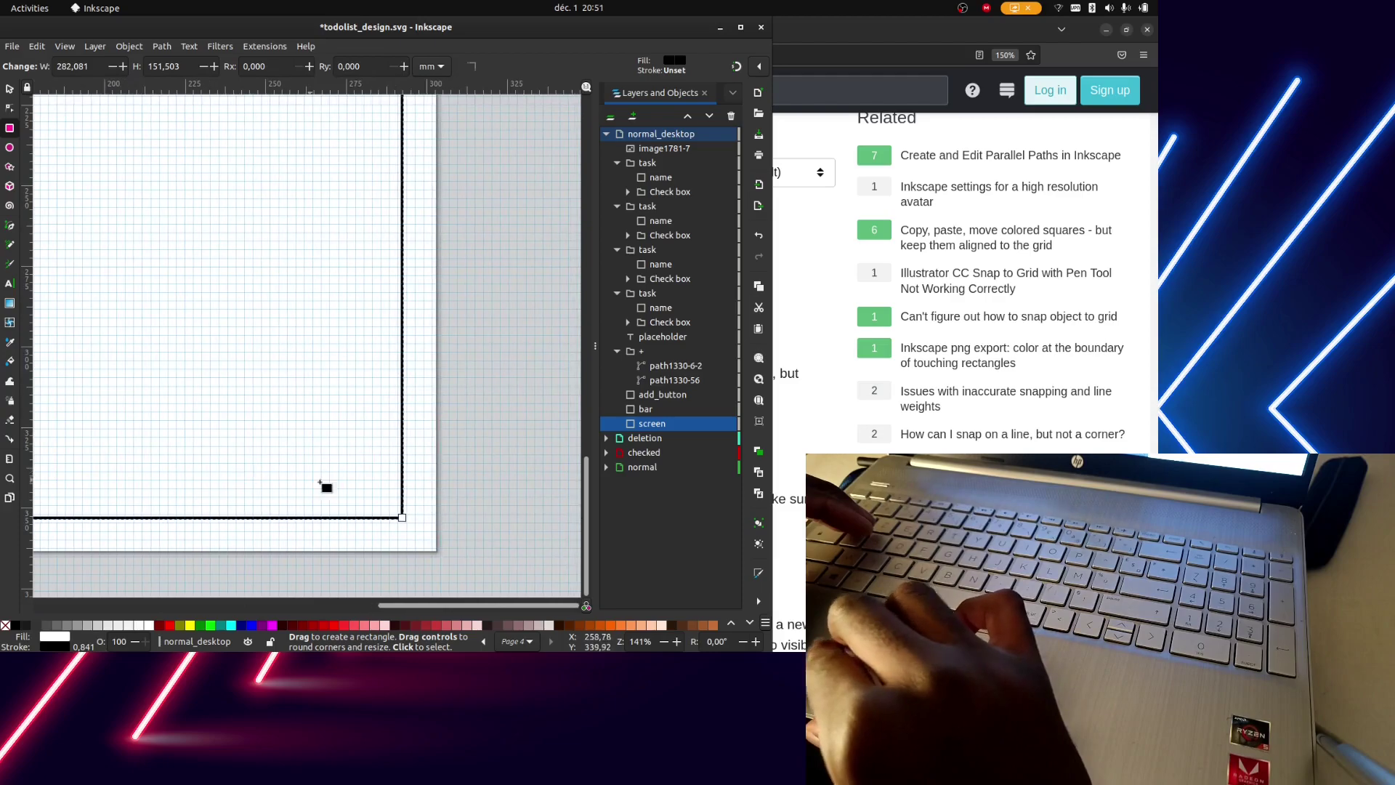
pyautogui.hscroll(-10, 326, 488)
pyautogui.scroll(5, 367, 439)
pyautogui.hscroll(-5, 367, 439)
pyautogui.hscroll(-5, 368, 439)
pyautogui.hscroll(-3, 367, 439)
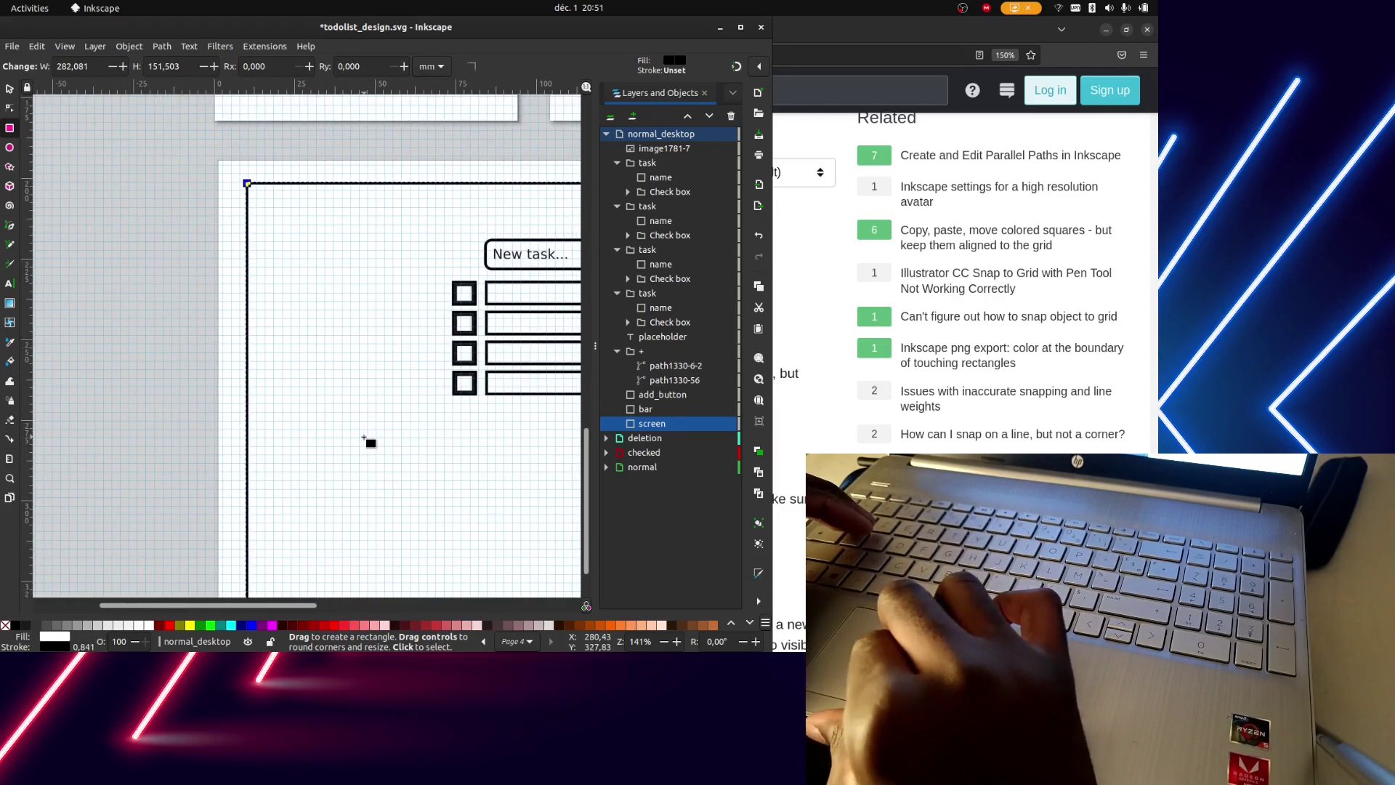
pyautogui.hscroll(7, 368, 439)
pyautogui.hscroll(5, 368, 439)
pyautogui.scroll(-9, 367, 439)
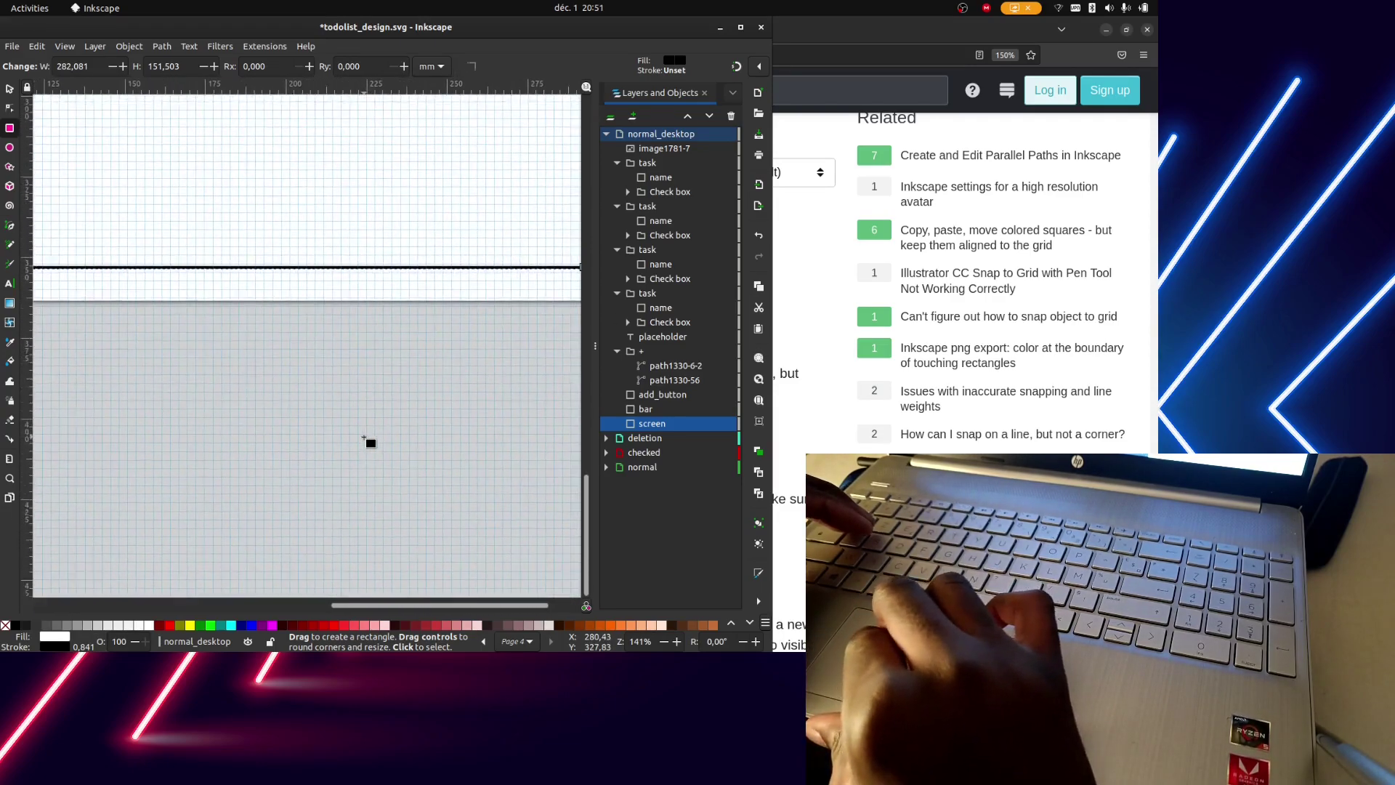
pyautogui.scroll(4, 368, 439)
pyautogui.hscroll(-10, 368, 439)
pyautogui.hscroll(6, 367, 438)
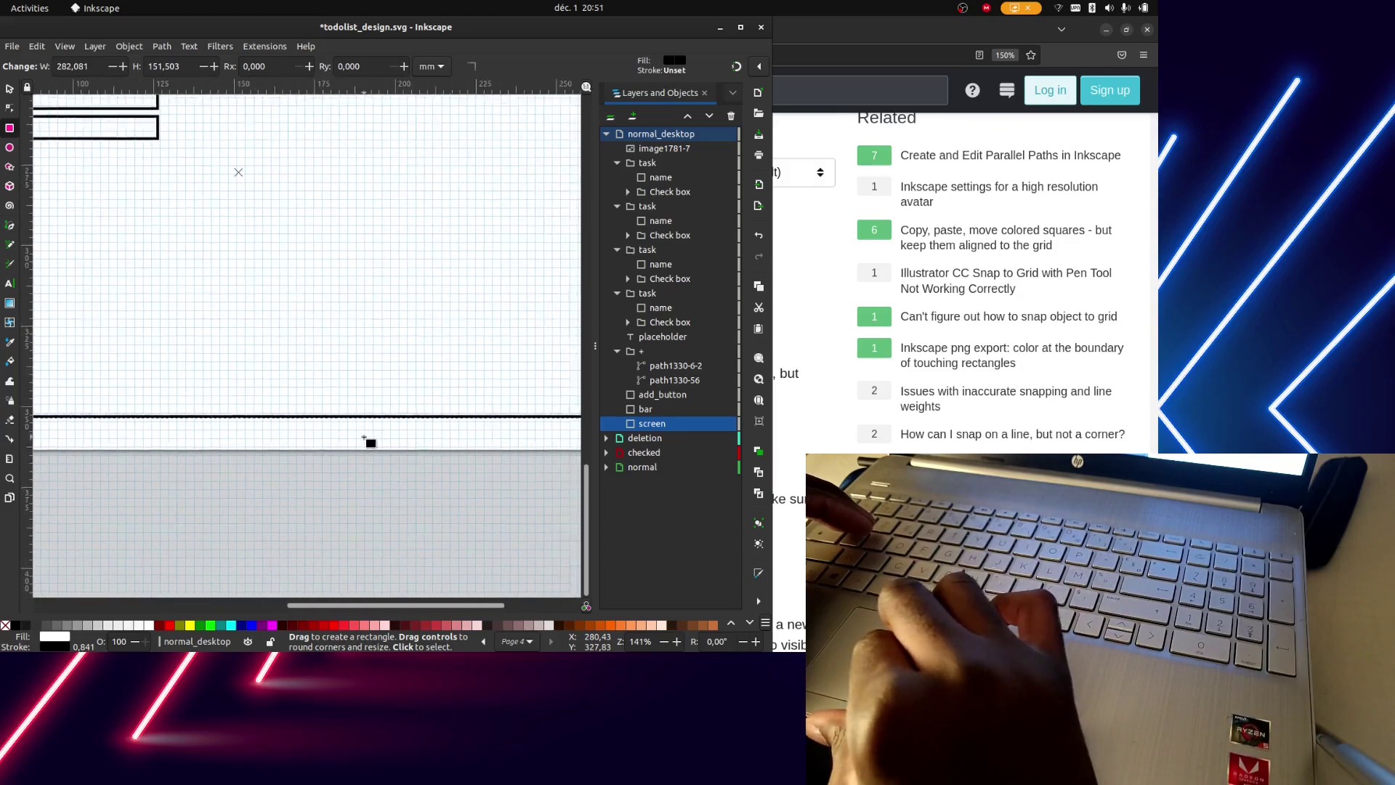
pyautogui.hscroll(6, 367, 439)
pyautogui.scroll(-1, 367, 439)
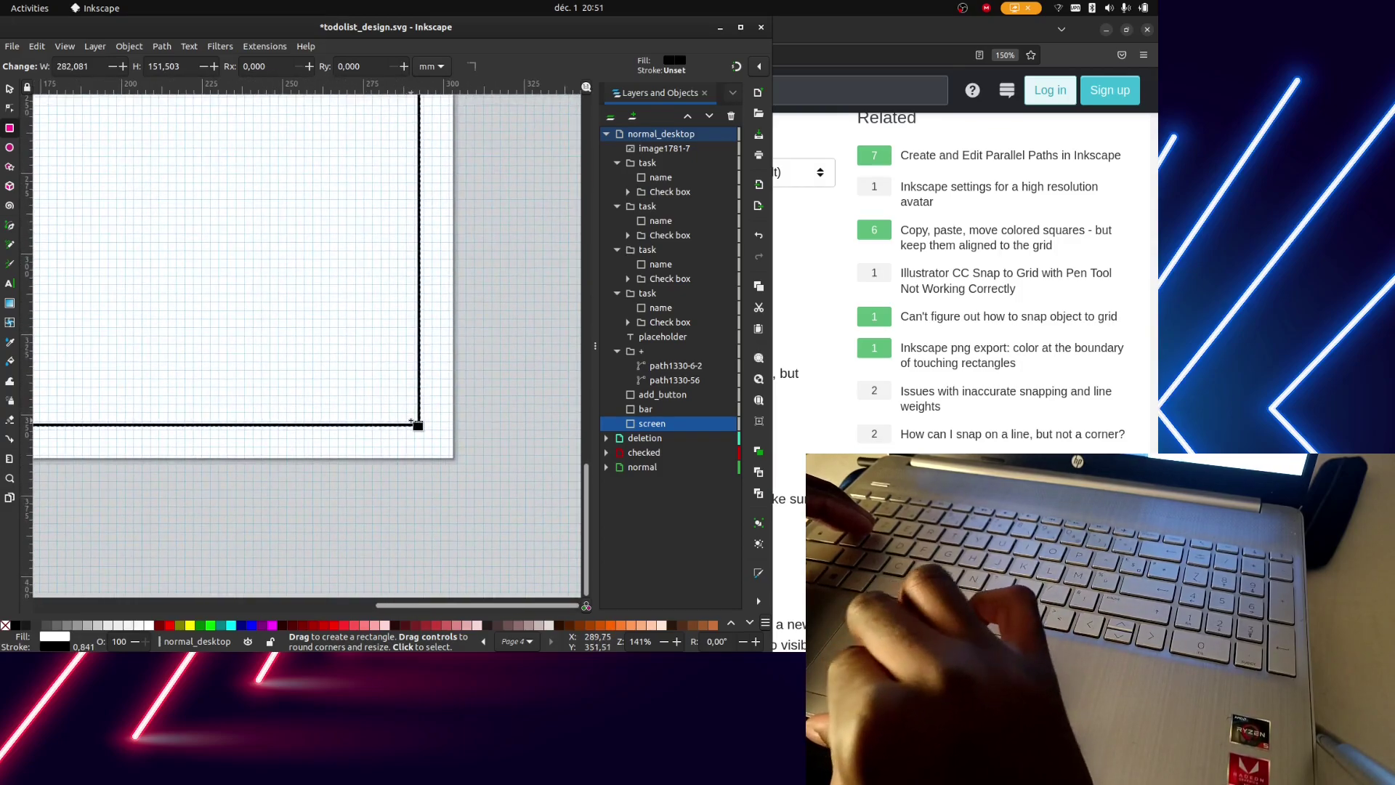
pyautogui.moveTo(420, 427); pyautogui.dragTo(427, 430)
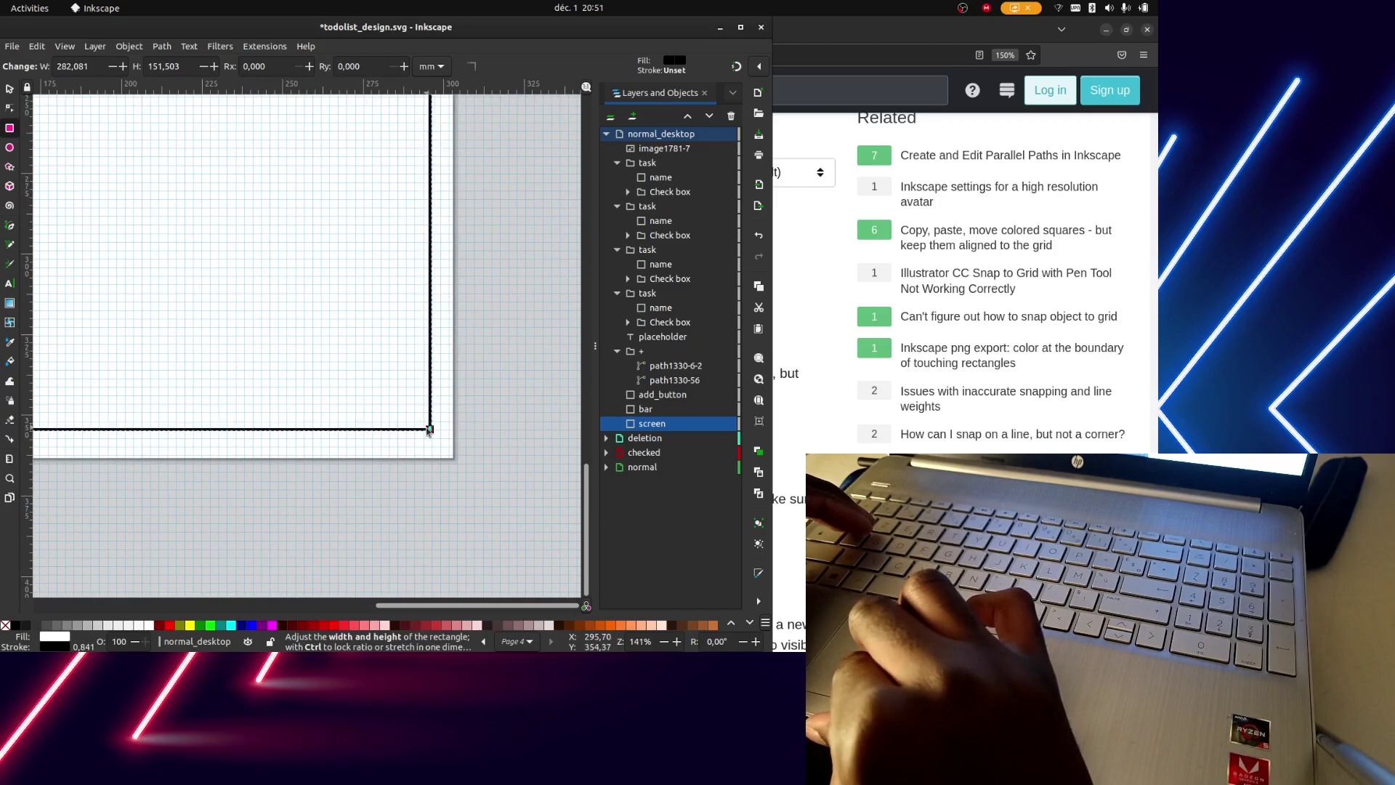
# Lower the frame's top edge slightly so it sits inside the page
pyautogui.hscroll(-7, 427, 430)
pyautogui.scroll(2, 427, 430)
pyautogui.hscroll(-8, 367, 504)
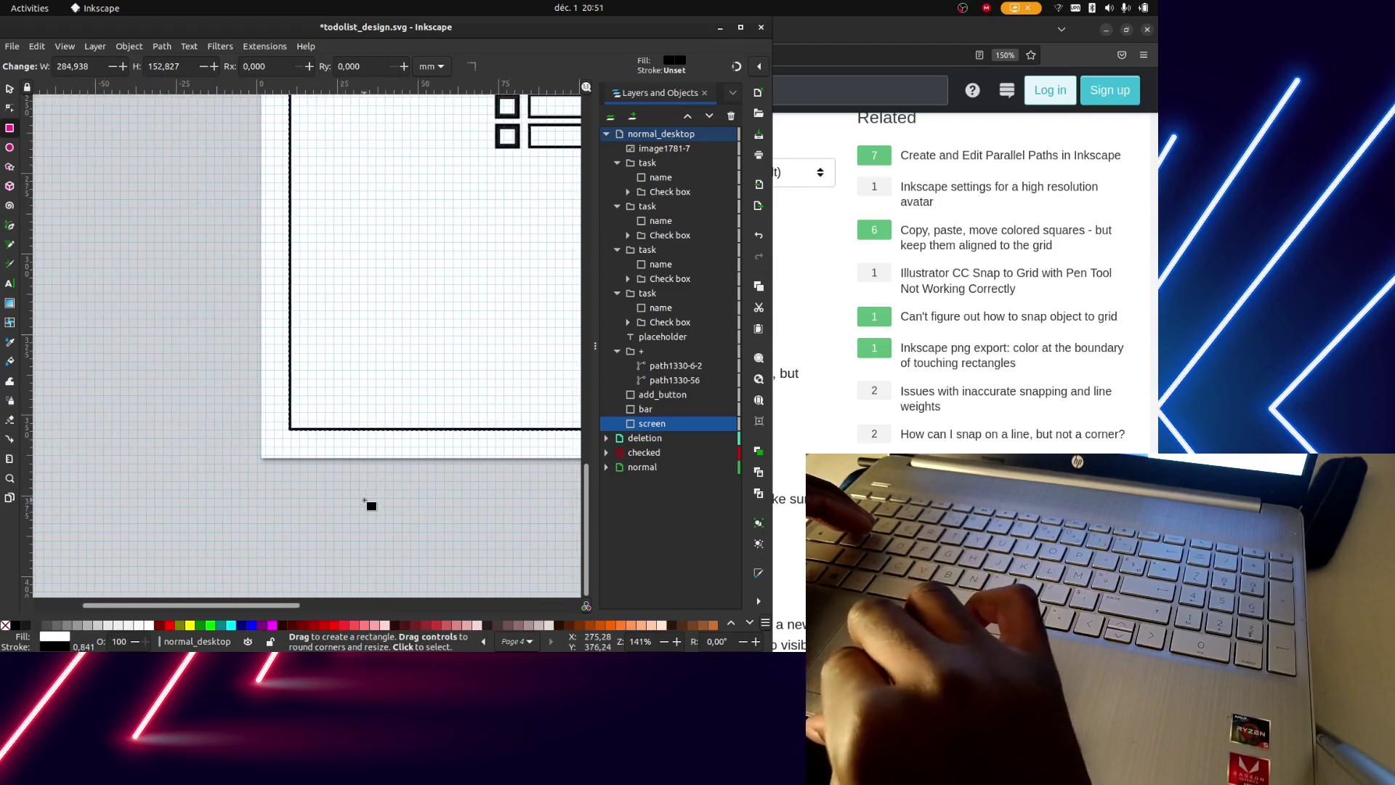
pyautogui.hscroll(3, 367, 504)
pyautogui.scroll(5, 368, 504)
pyautogui.scroll(-1, 367, 504)
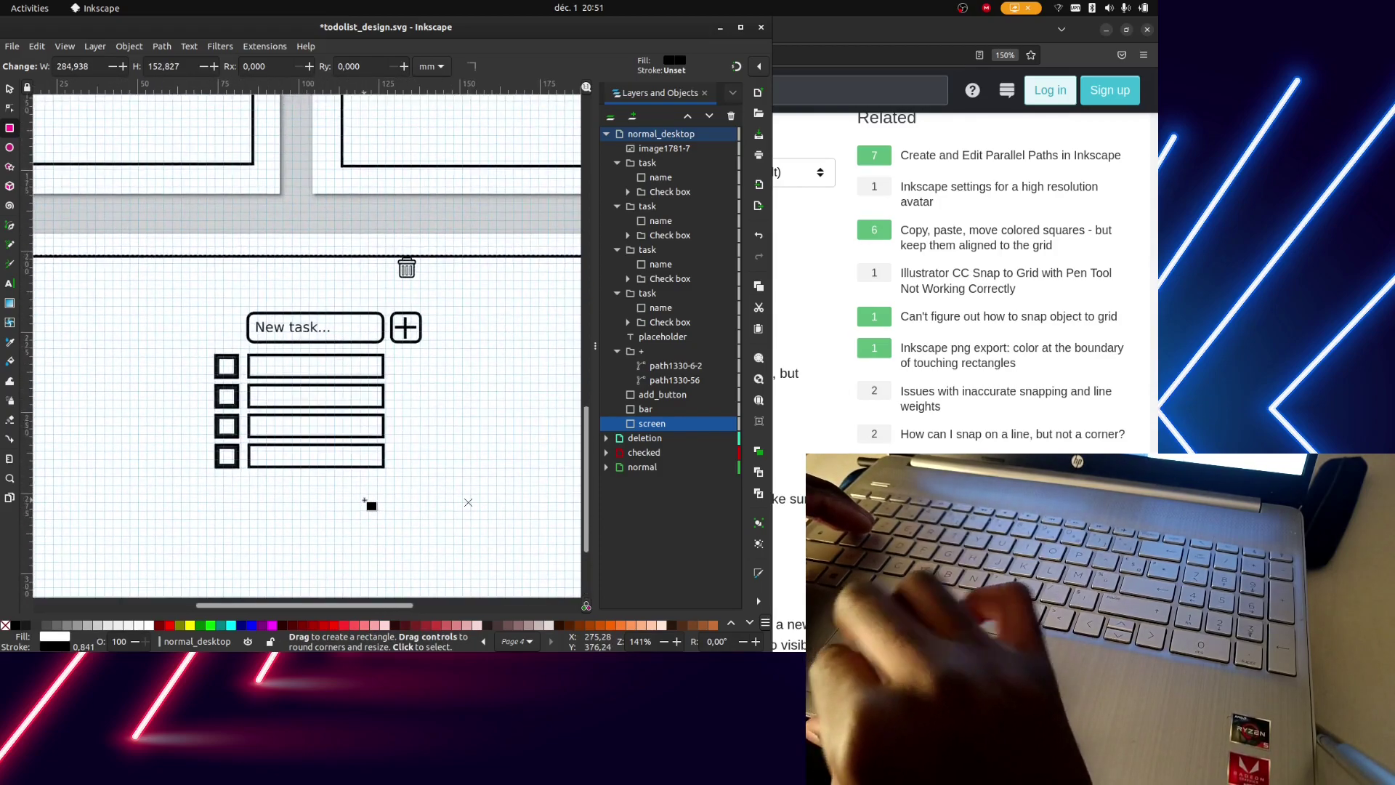
pyautogui.hscroll(-2, 367, 505)
pyautogui.scroll(-1, 367, 504)
pyautogui.keyDown('ctrl'); pyautogui.scroll(-2, 368, 504); pyautogui.keyUp('ctrl')
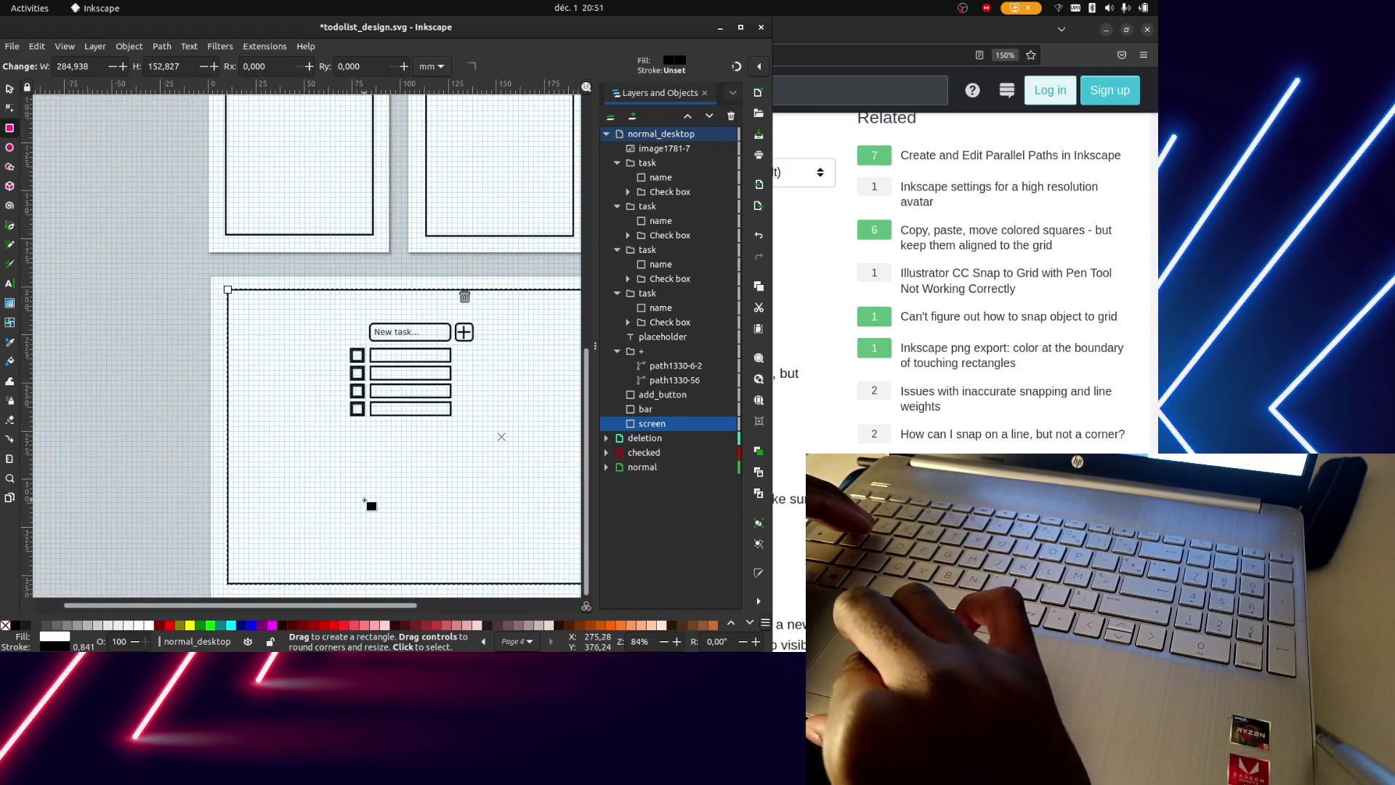
pyautogui.scroll(-2, 368, 504)
pyautogui.scroll(-1, 367, 504)
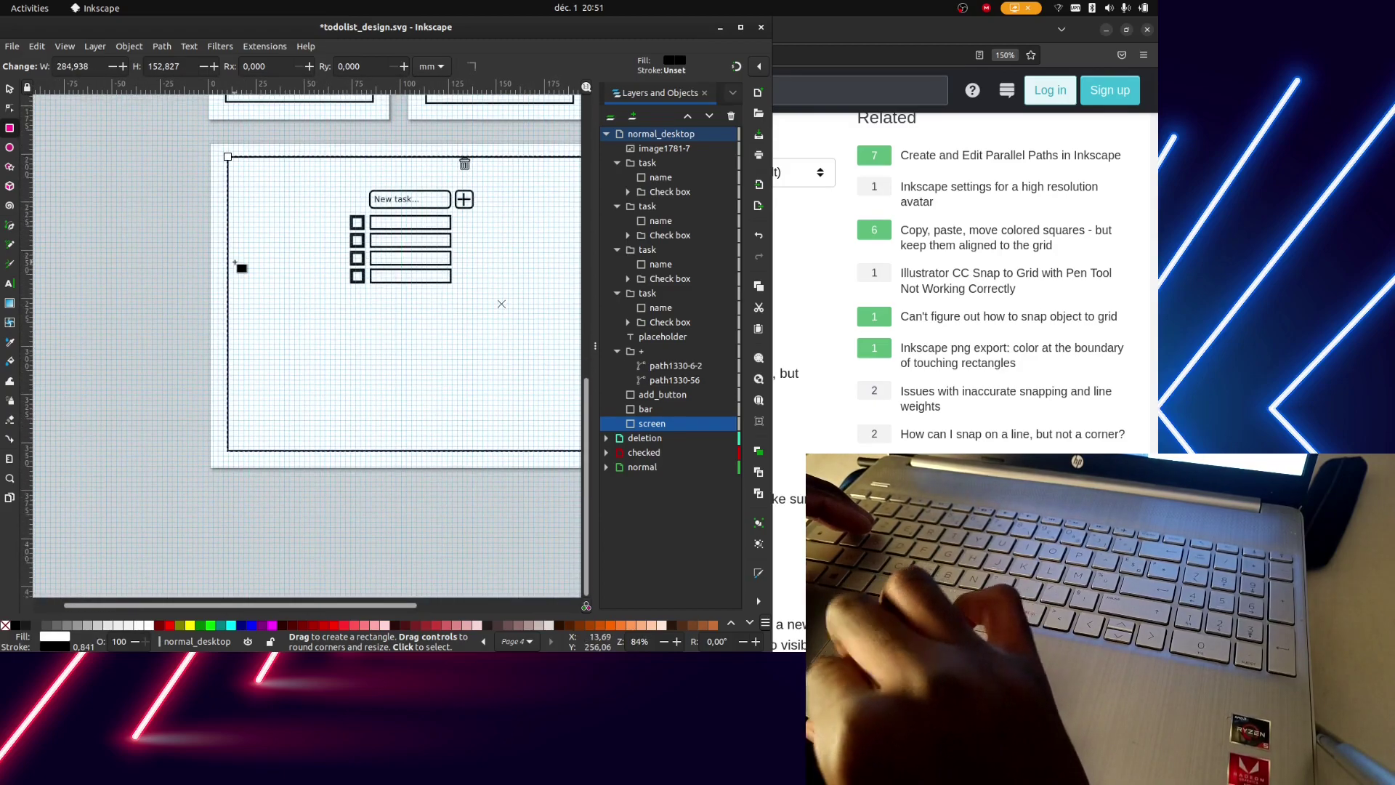
pyautogui.moveTo(227, 160); pyautogui.dragTo(227, 160)
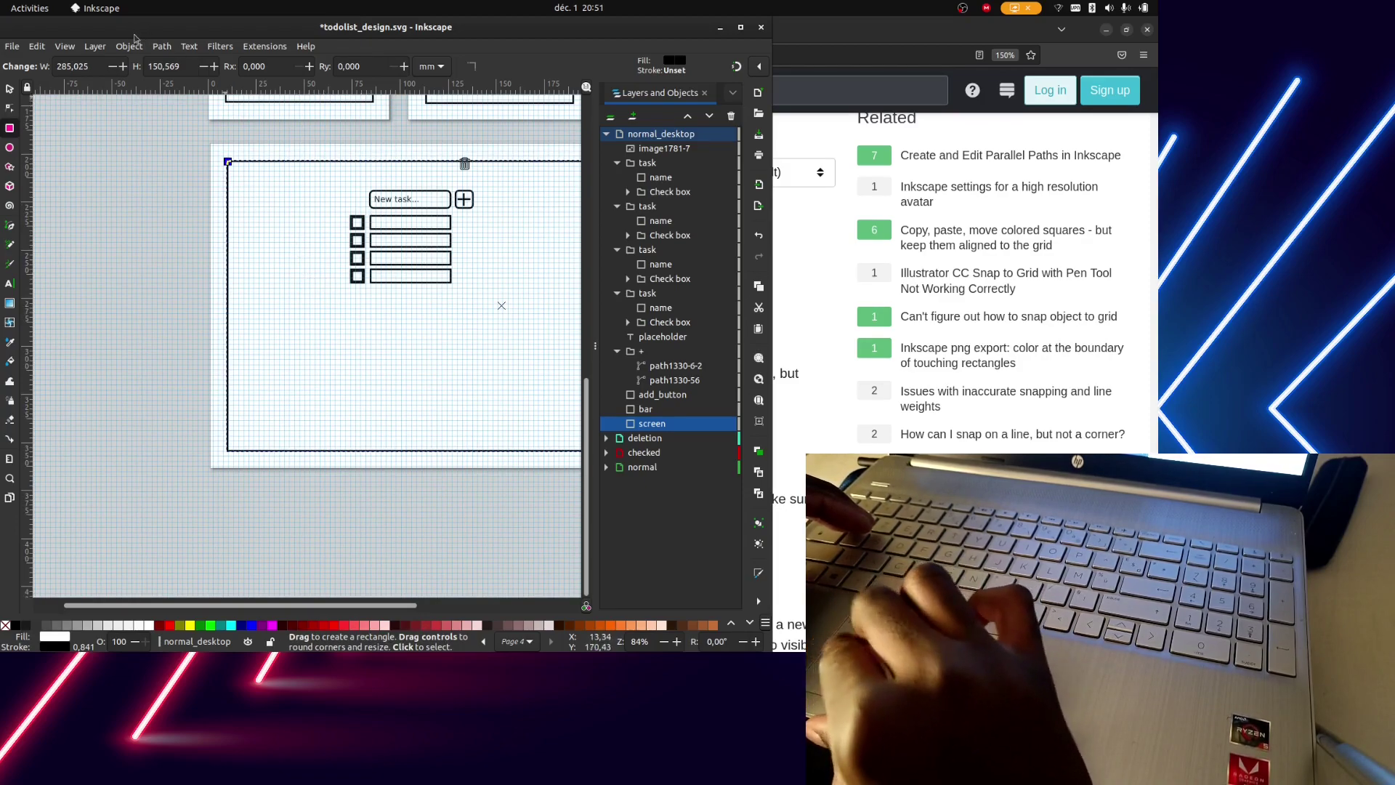
pyautogui.hscroll(4, 405, 299)
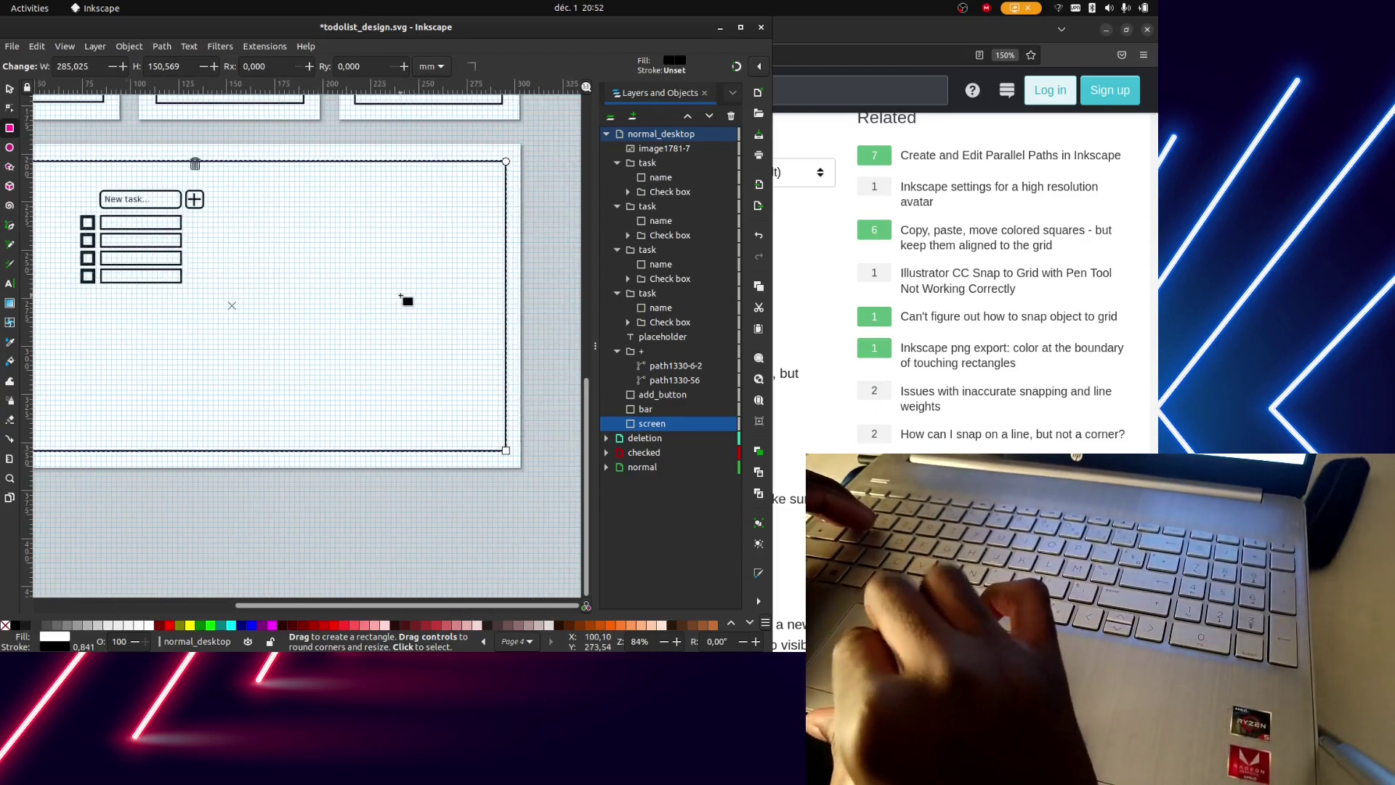
pyautogui.scroll(2, 404, 300)
pyautogui.scroll(2, 405, 299)
pyautogui.hscroll(1, 405, 299)
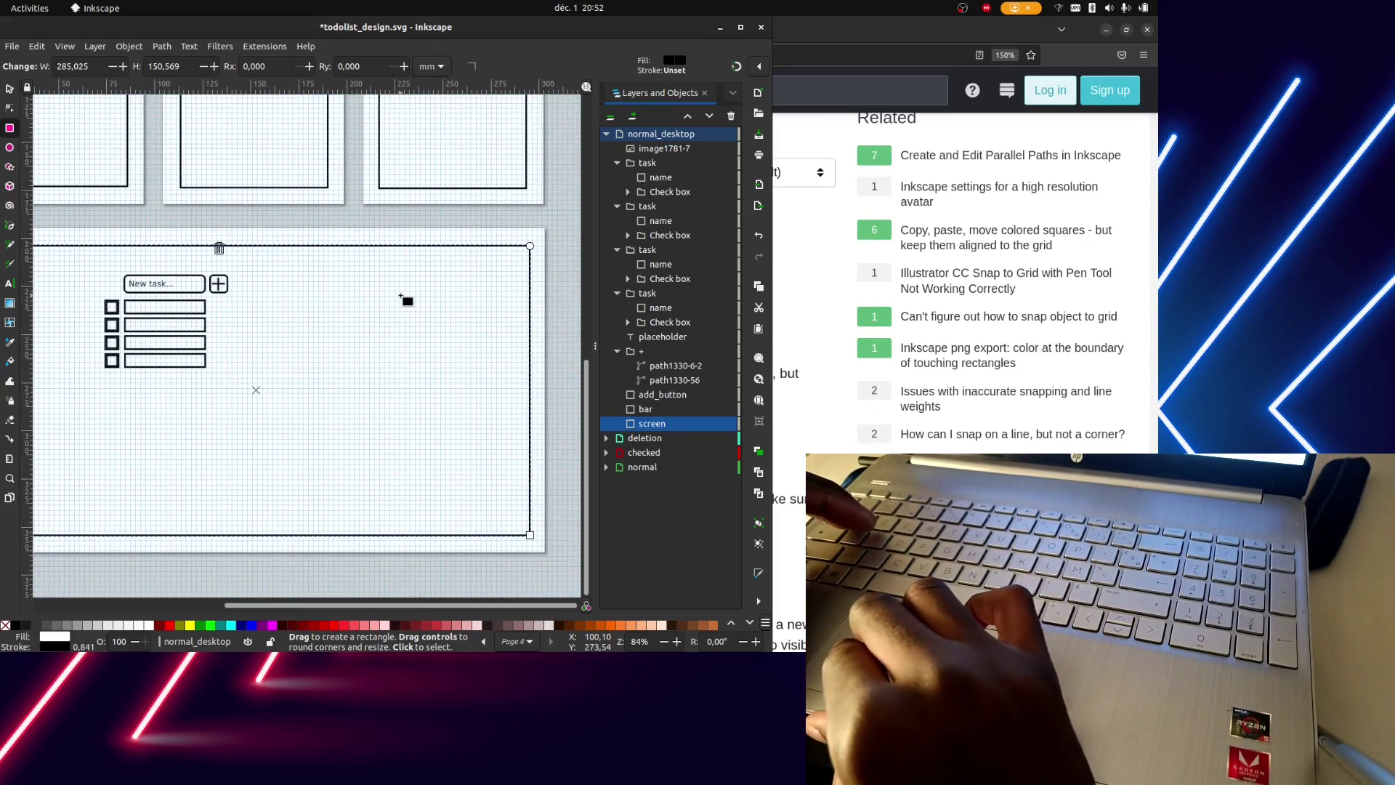
# Bring the hand-drawn desktop sketch forward in Image Viewer, then return to Inkscape's Selector tool
pyautogui.press('super')
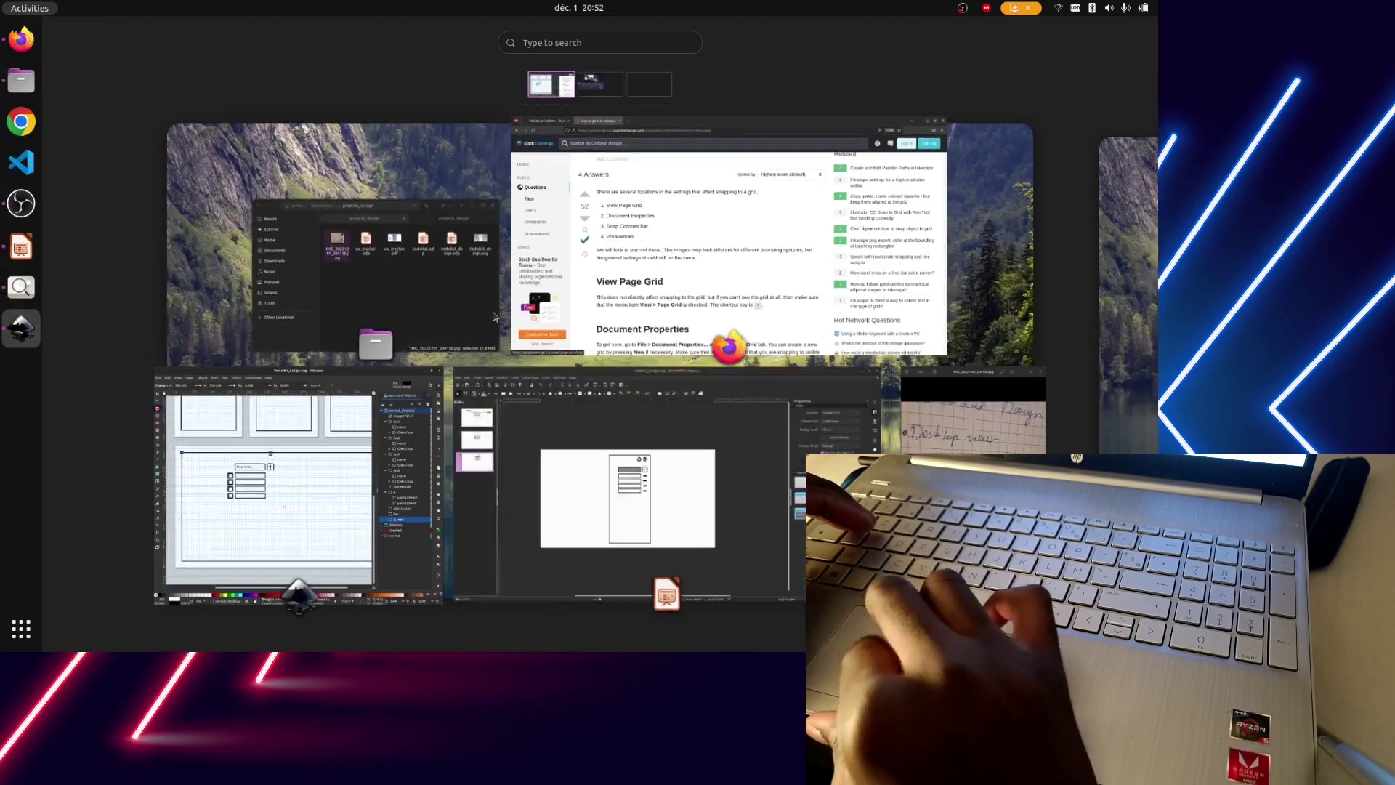
pyautogui.click(975, 430)
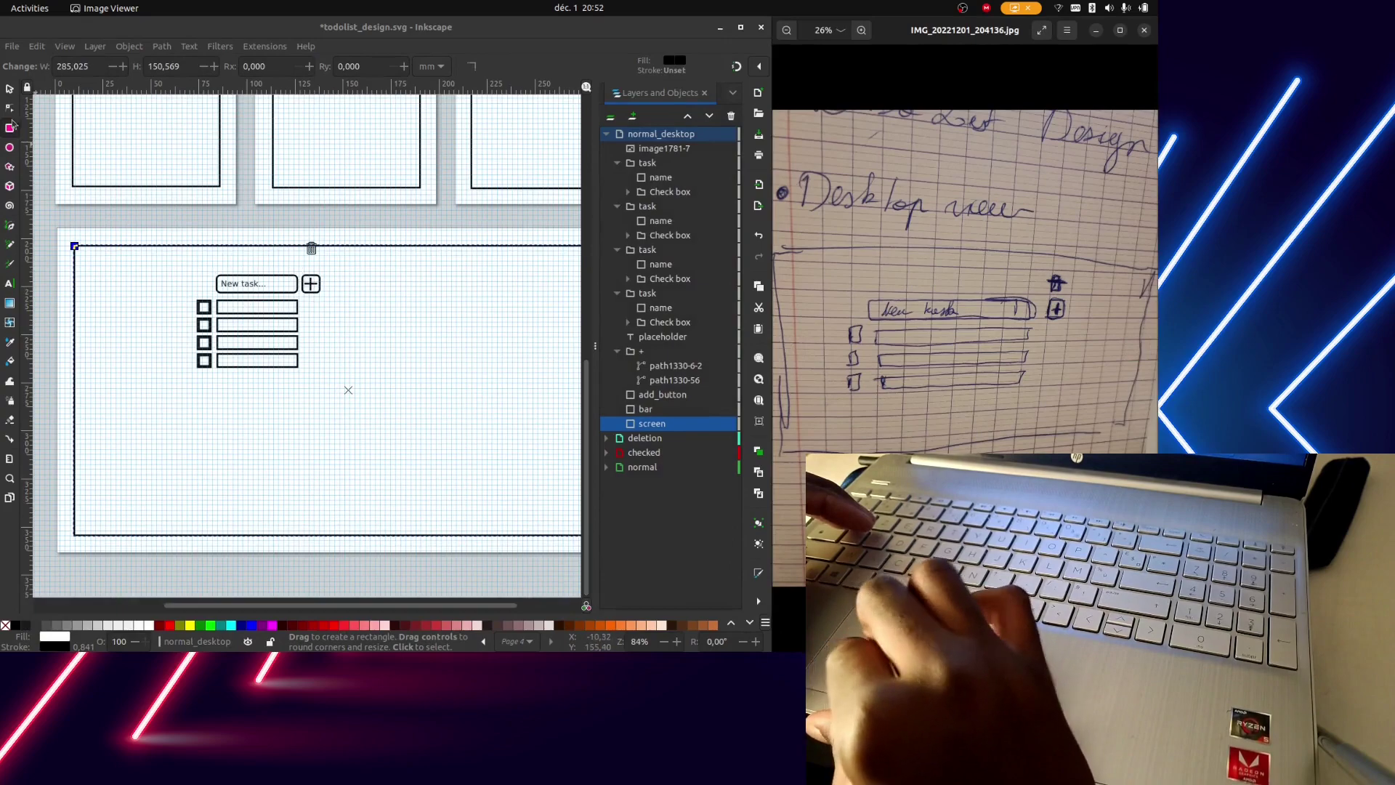
pyautogui.click(10, 89)
pyautogui.click(145, 296)
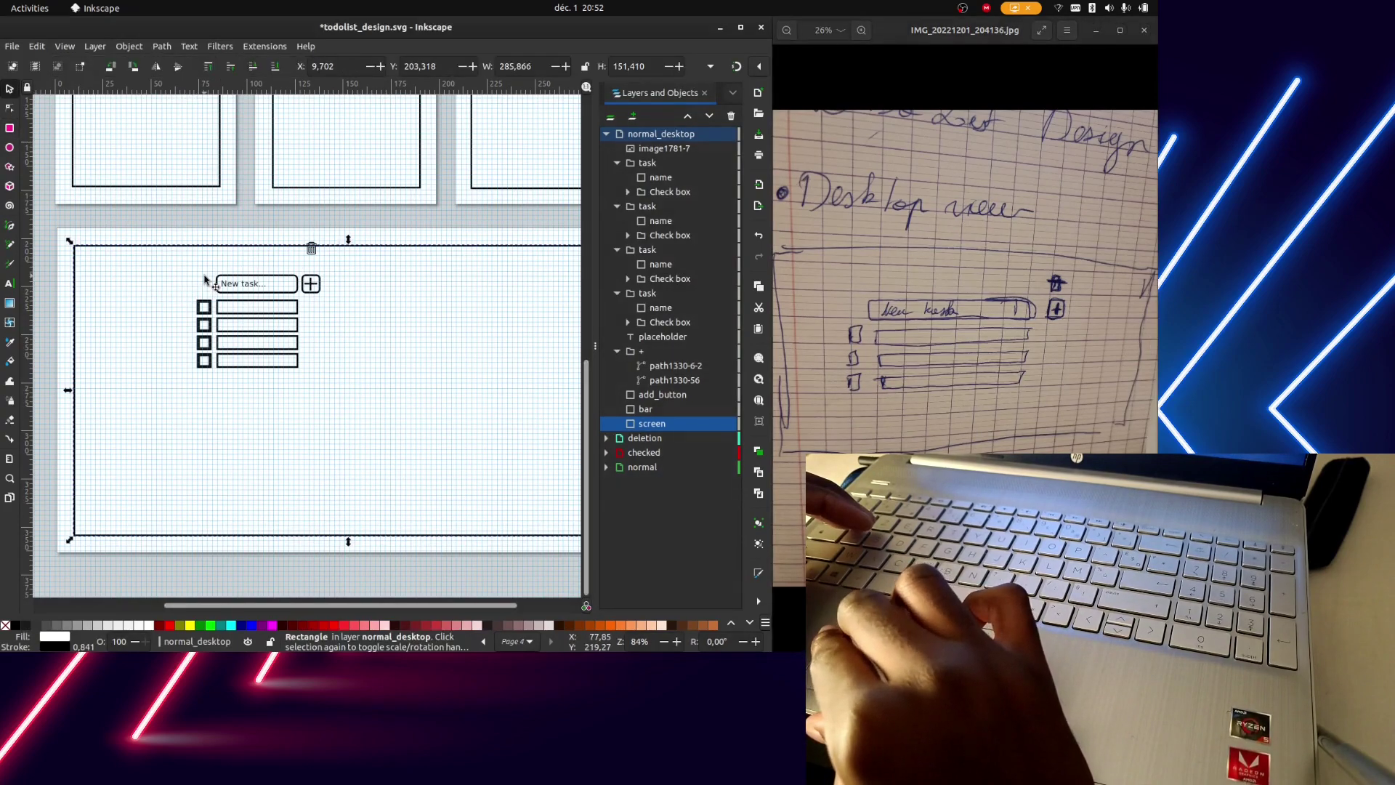
pyautogui.moveTo(654, 422)
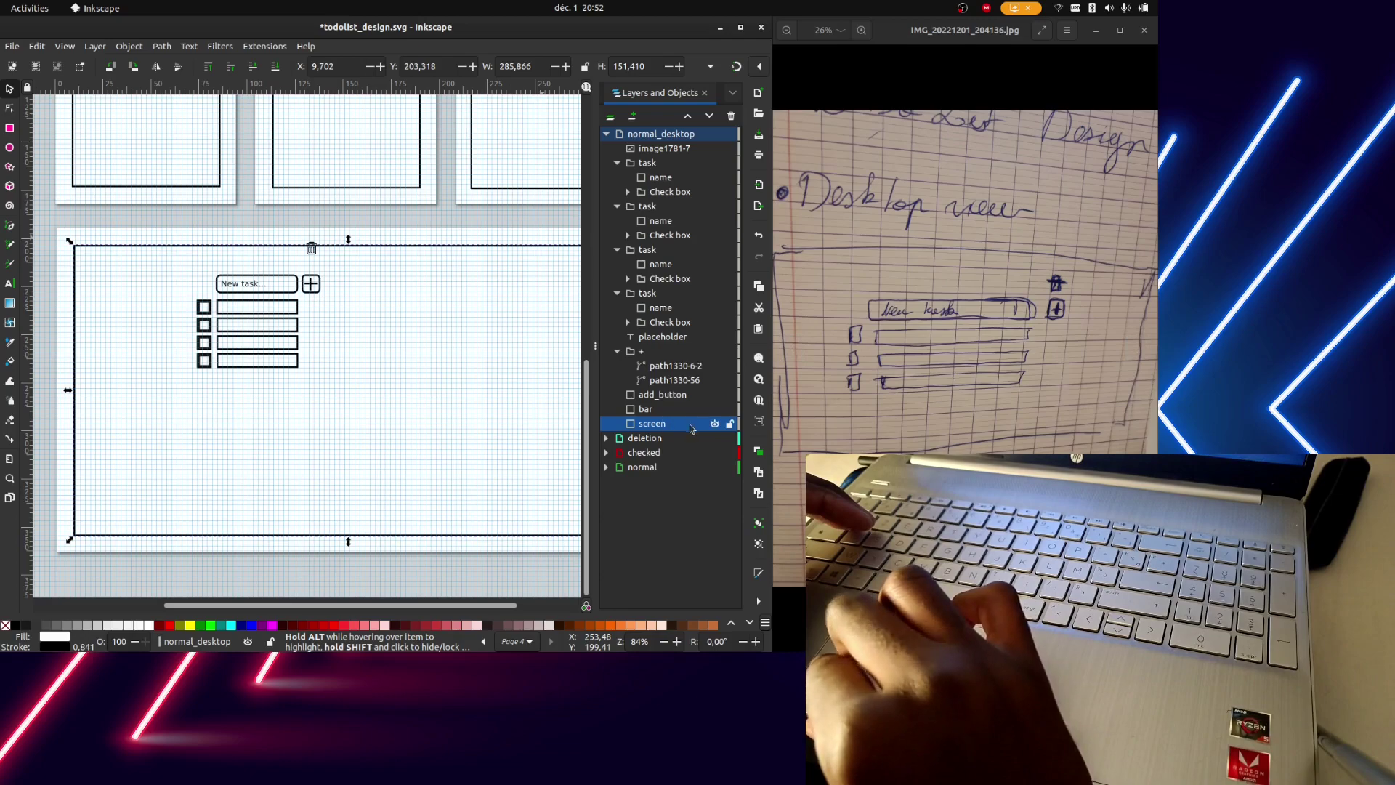
# Lock the 'screen' frame in the Objects panel and select the add_button and bar
pyautogui.click(722, 429)
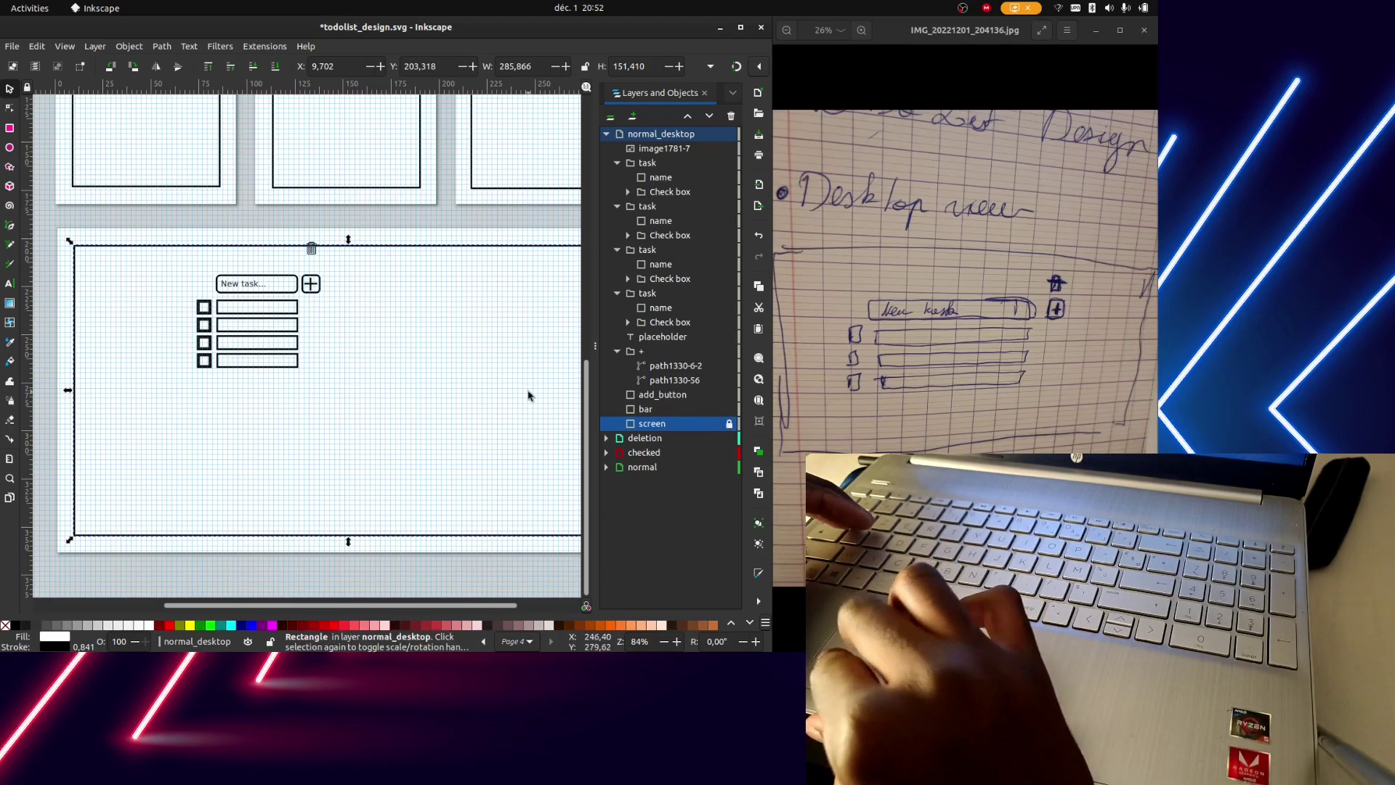
pyautogui.moveTo(661, 394)
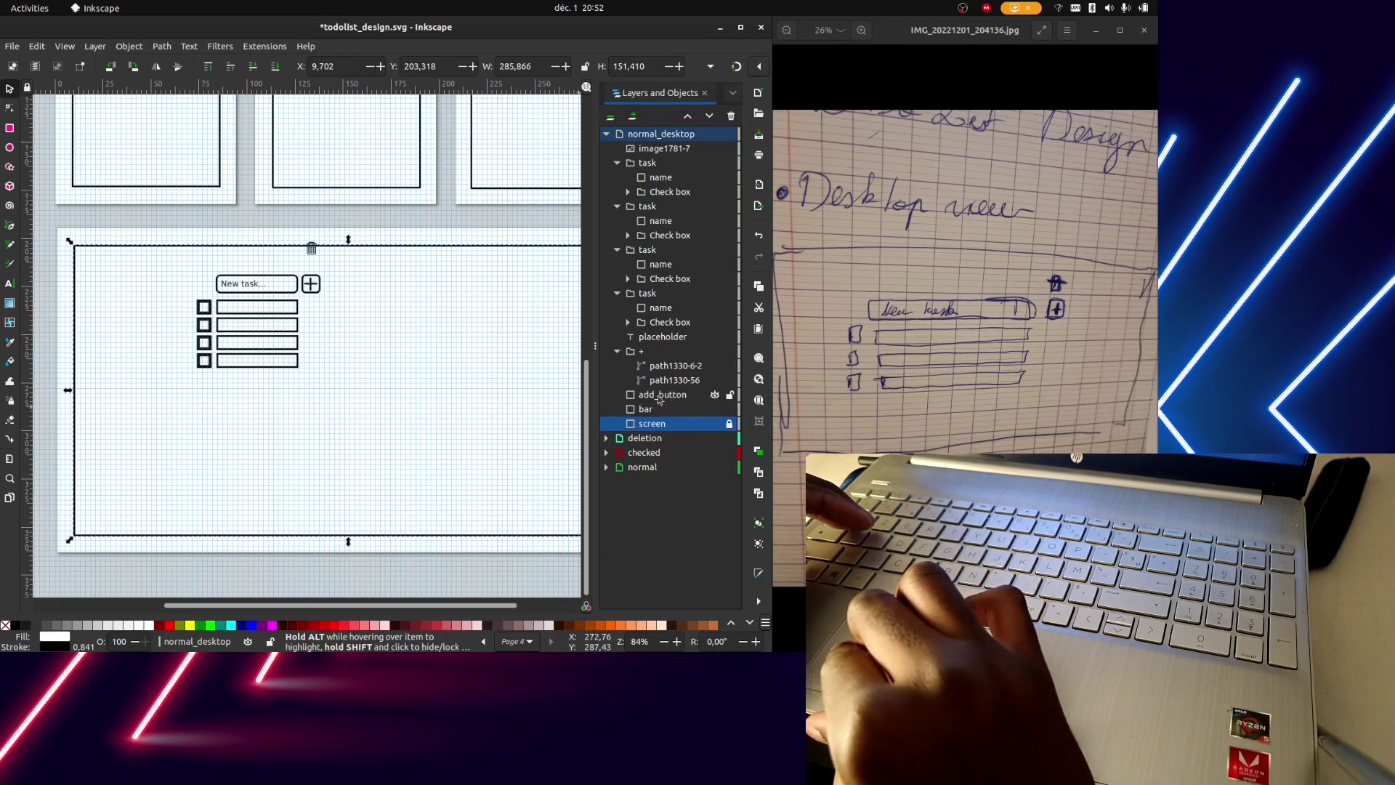
pyautogui.click(639, 394)
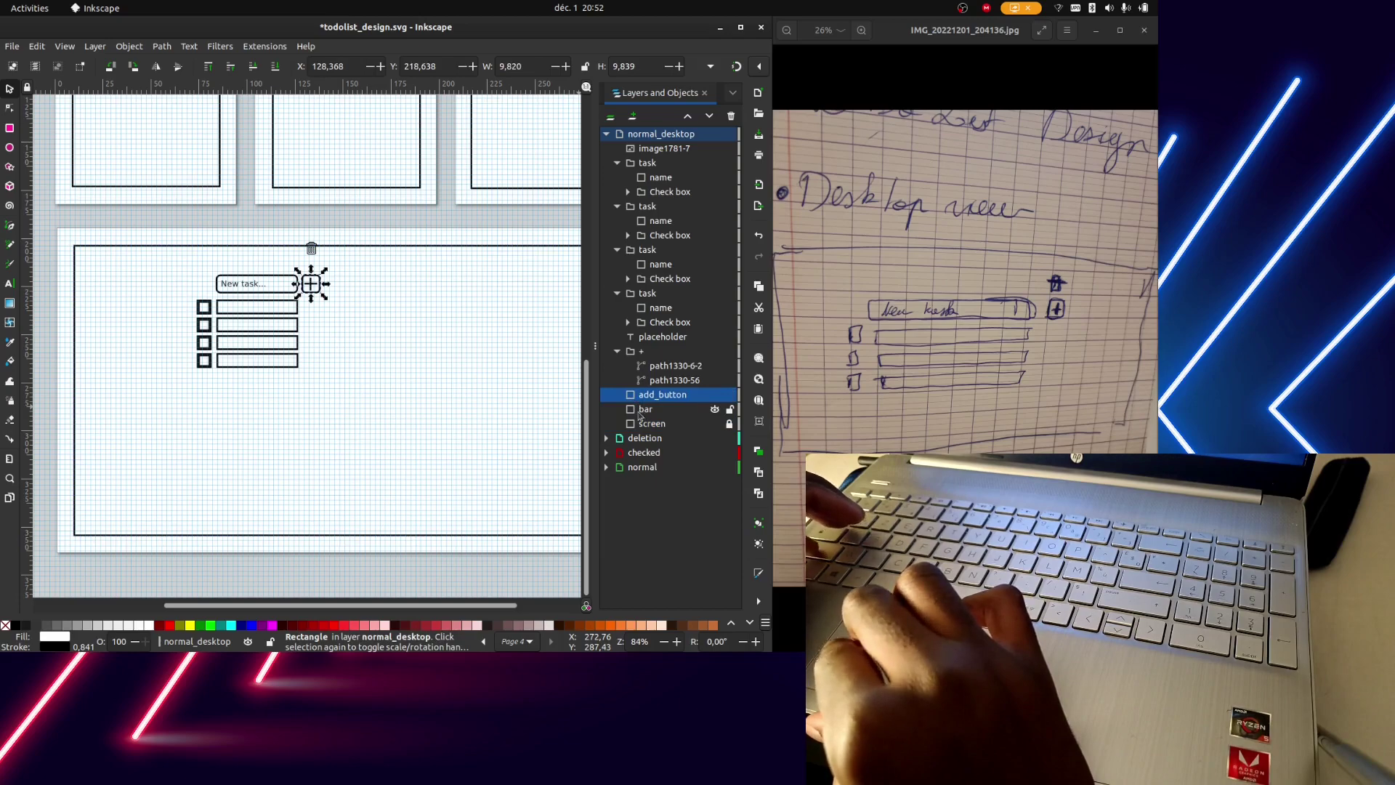
pyautogui.keyDown('shift'); pyautogui.click(638, 412); pyautogui.keyUp('shift')
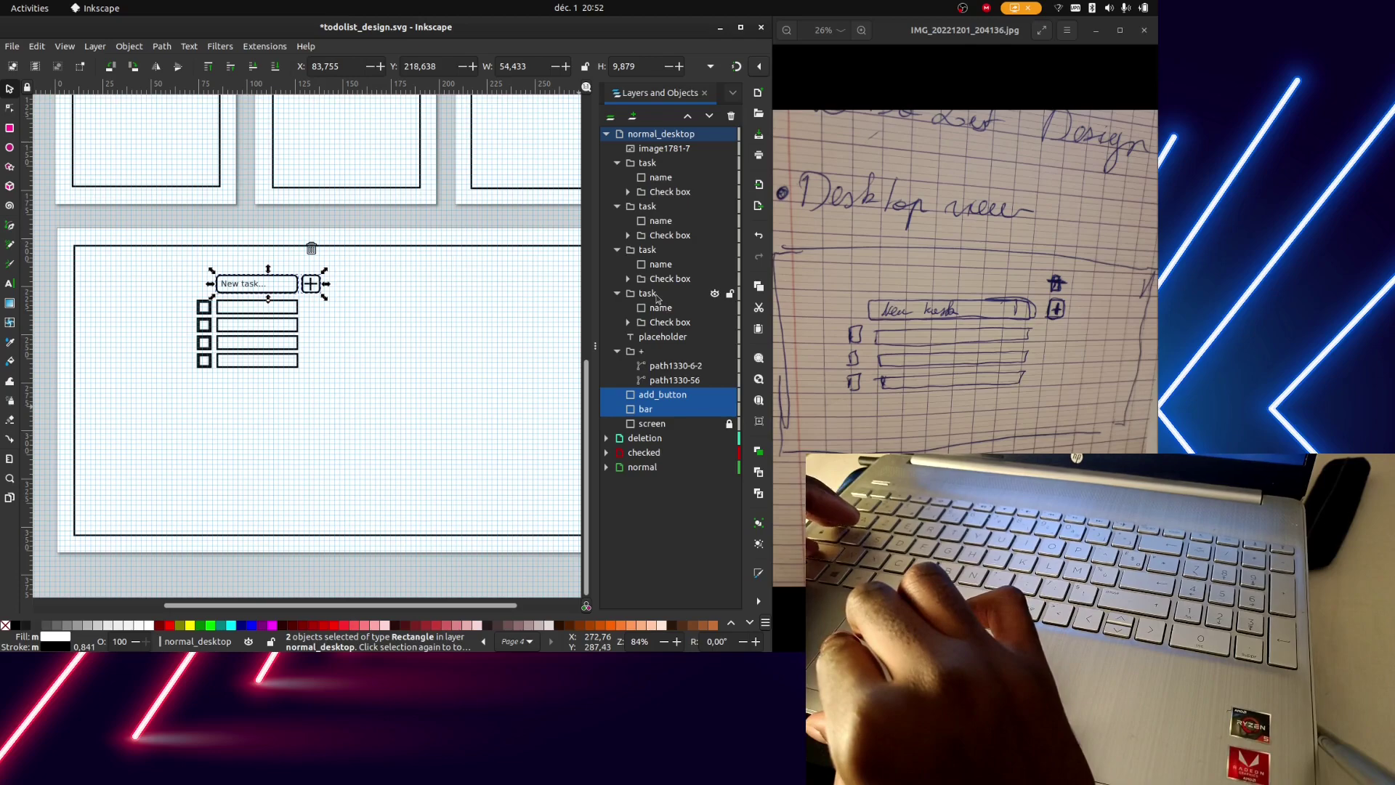
pyautogui.keyDown('shift'); pyautogui.click(656, 295); pyautogui.keyUp('shift')
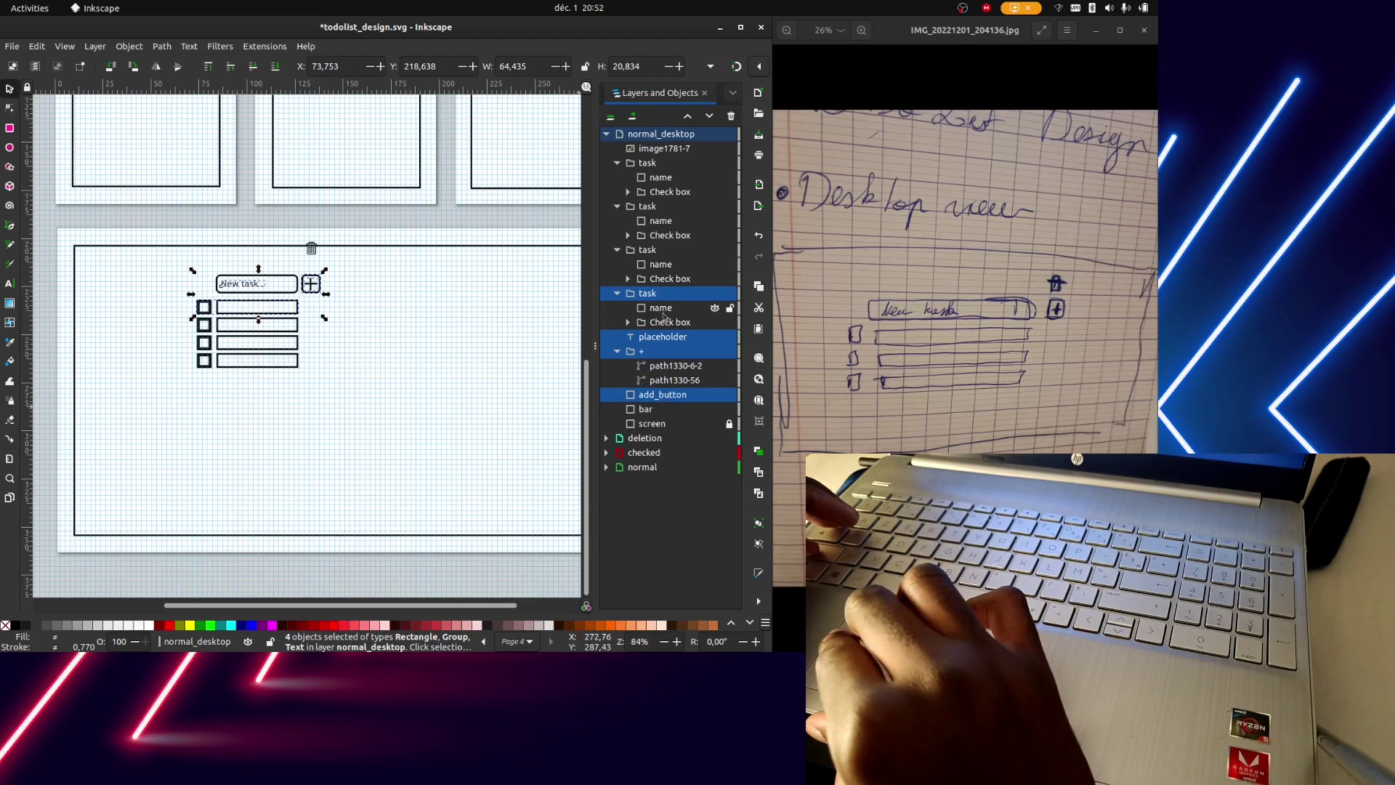
# Select the four task groups, +, add_button, bar and trash image together
pyautogui.keyDown('shift'); pyautogui.click(652, 251); pyautogui.keyUp('shift')
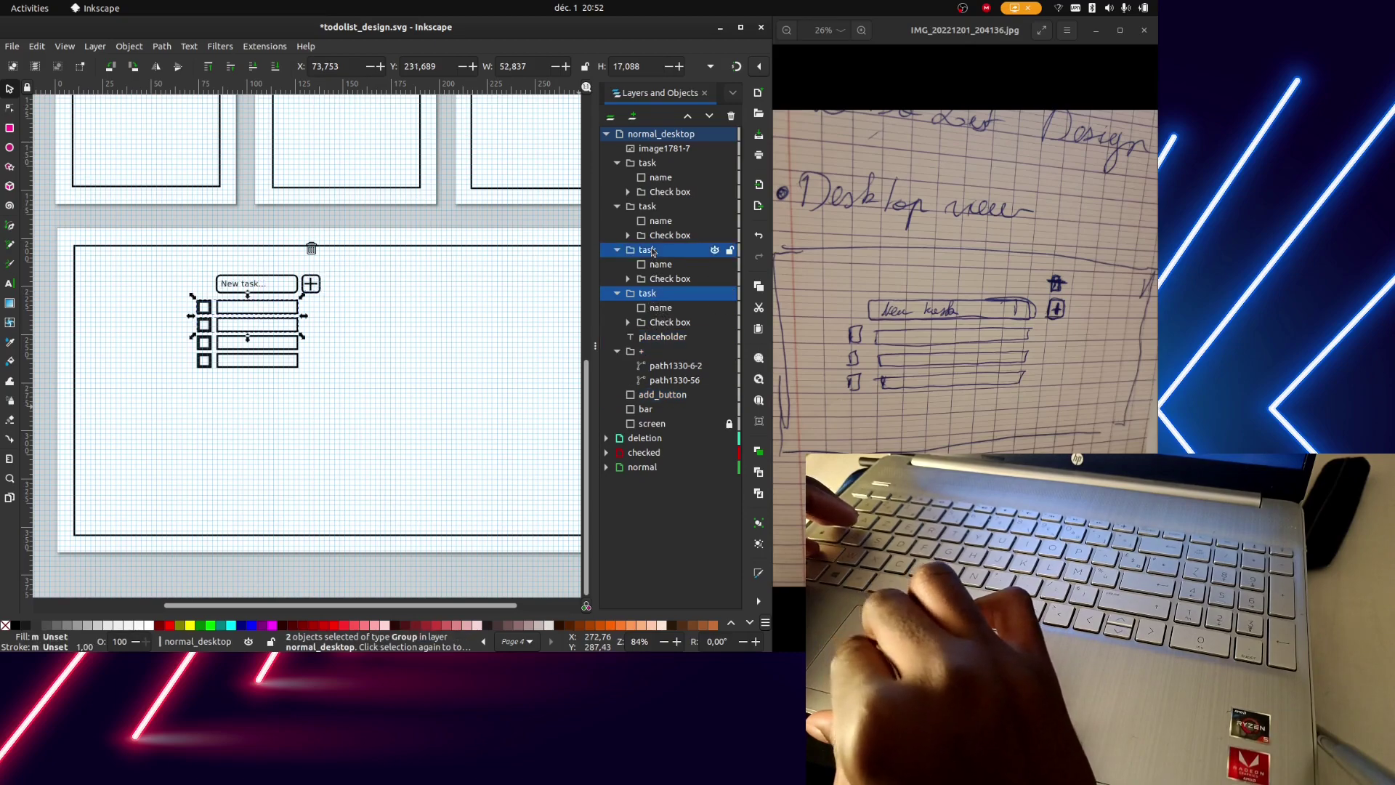
pyautogui.keyDown('shift'); pyautogui.click(647, 208); pyautogui.keyUp('shift')
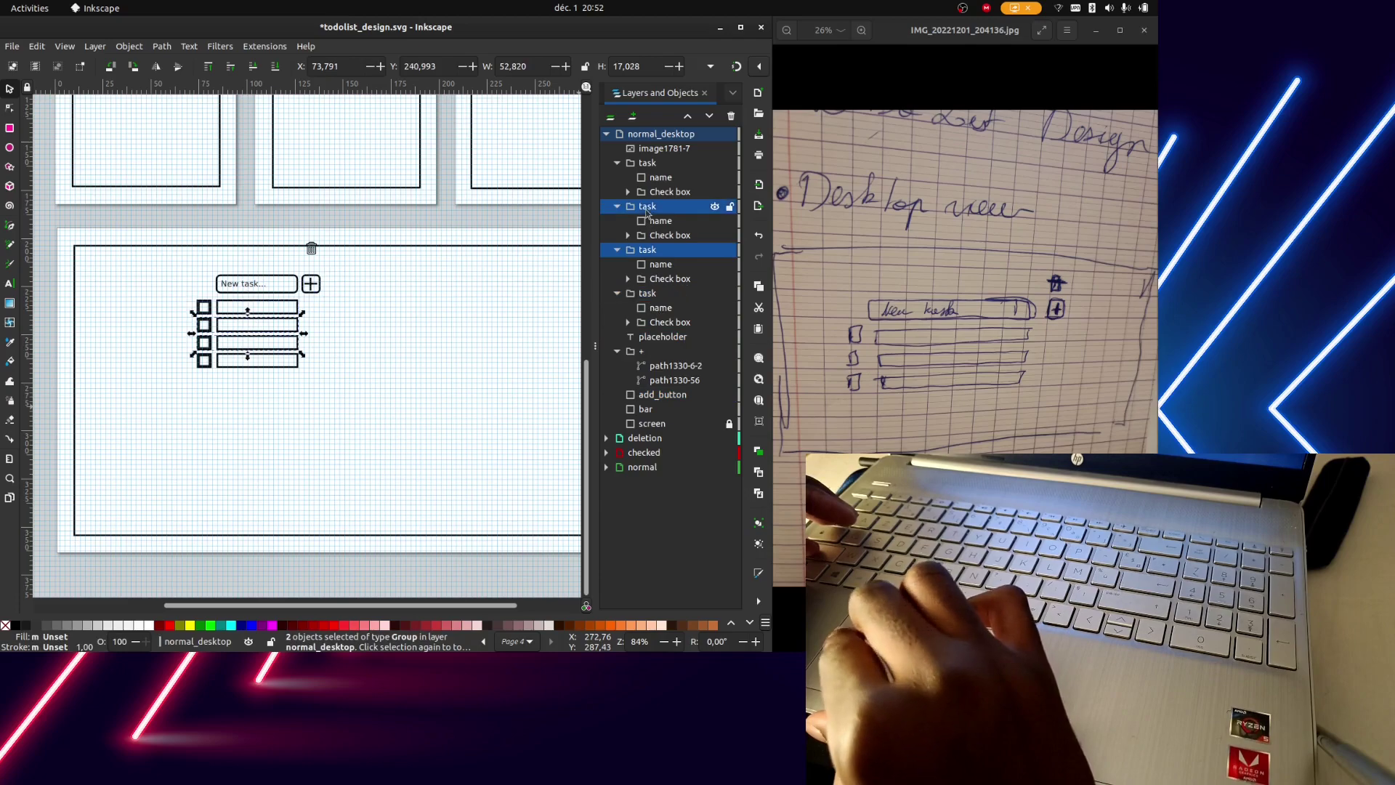
pyautogui.keyDown('shift'); pyautogui.click(640, 166); pyautogui.keyUp('shift')
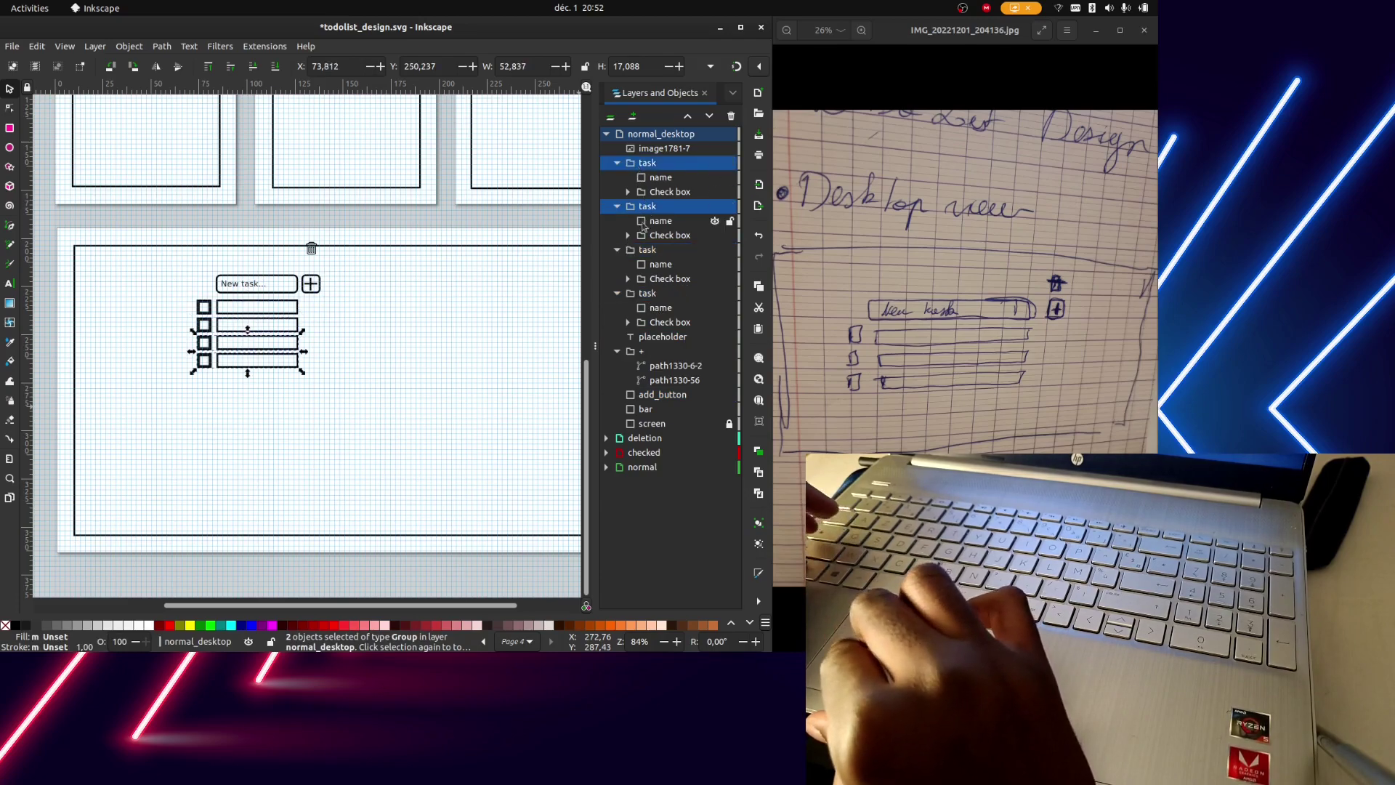
pyautogui.keyDown('shift'); pyautogui.click(641, 252); pyautogui.keyUp('shift')
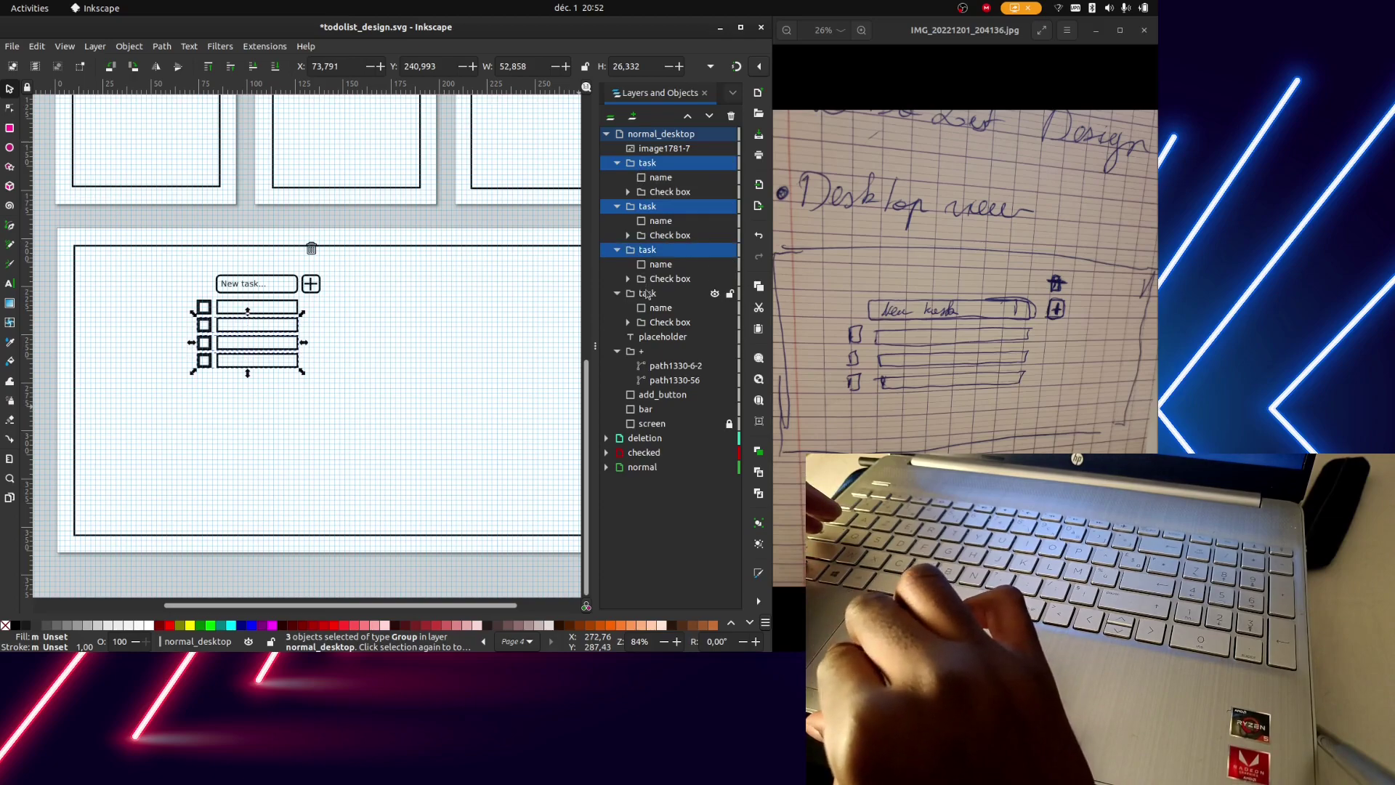
pyautogui.keyDown('shift'); pyautogui.click(647, 294); pyautogui.keyUp('shift')
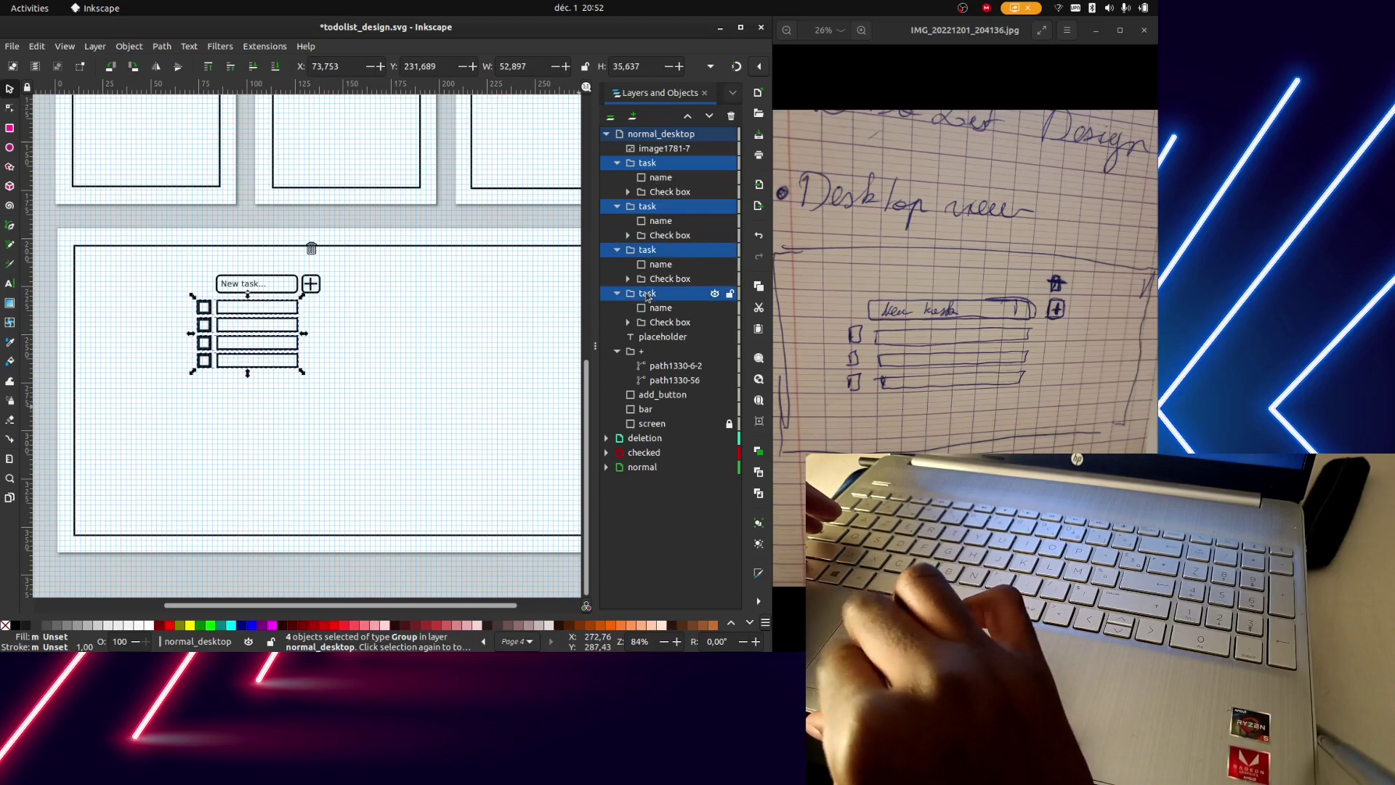
pyautogui.keyDown('shift'); pyautogui.click(646, 352); pyautogui.keyUp('shift')
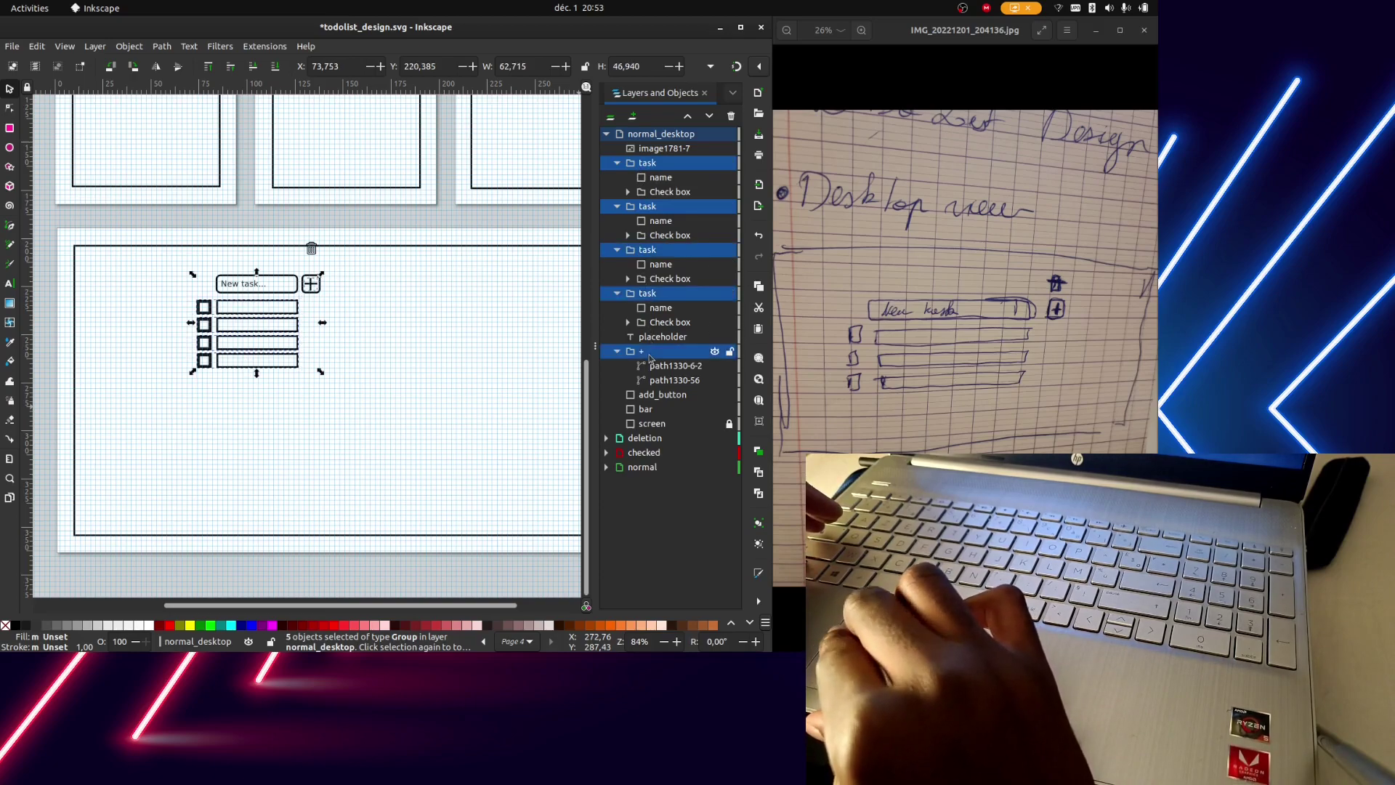
pyautogui.keyDown('shift'); pyautogui.click(643, 396); pyautogui.keyUp('shift')
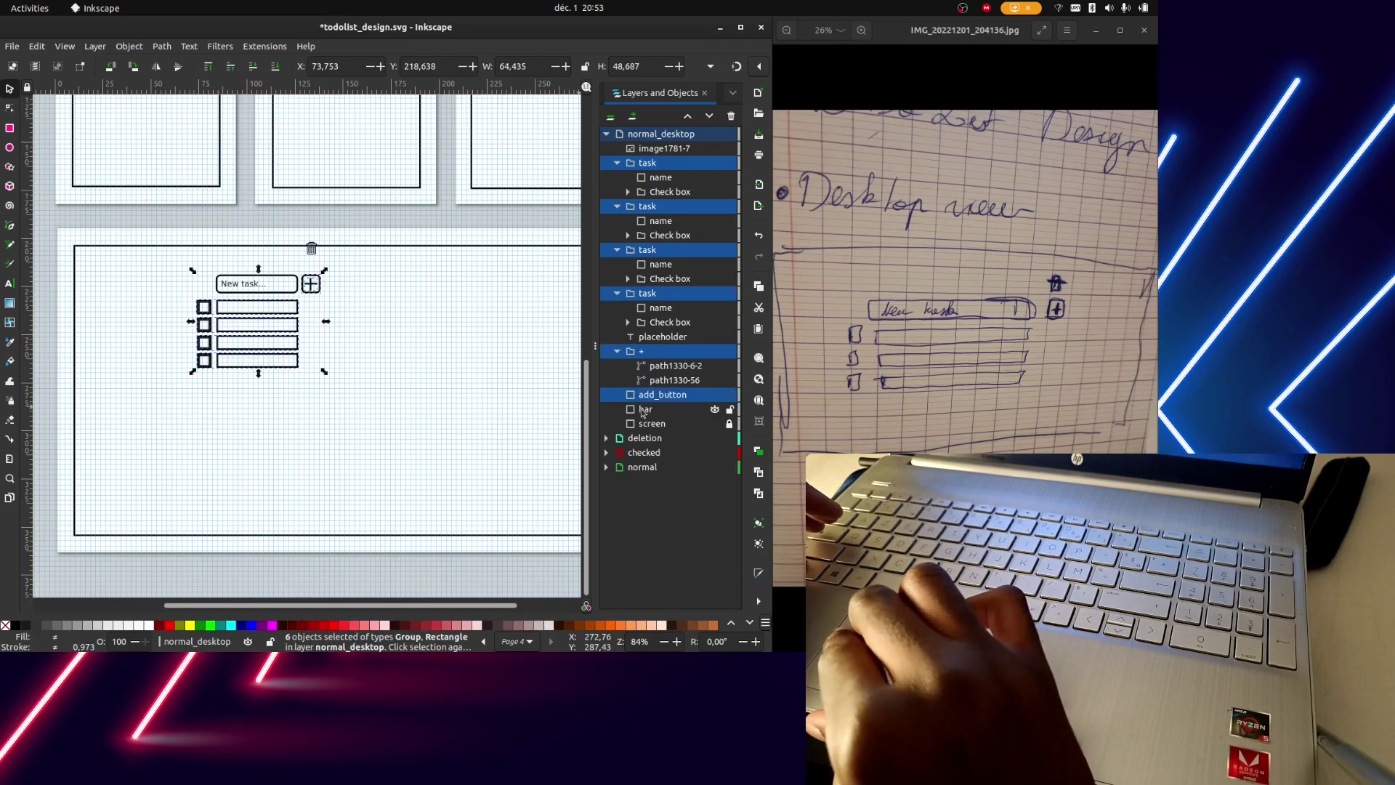
pyautogui.keyDown('shift'); pyautogui.click(643, 411); pyautogui.keyUp('shift')
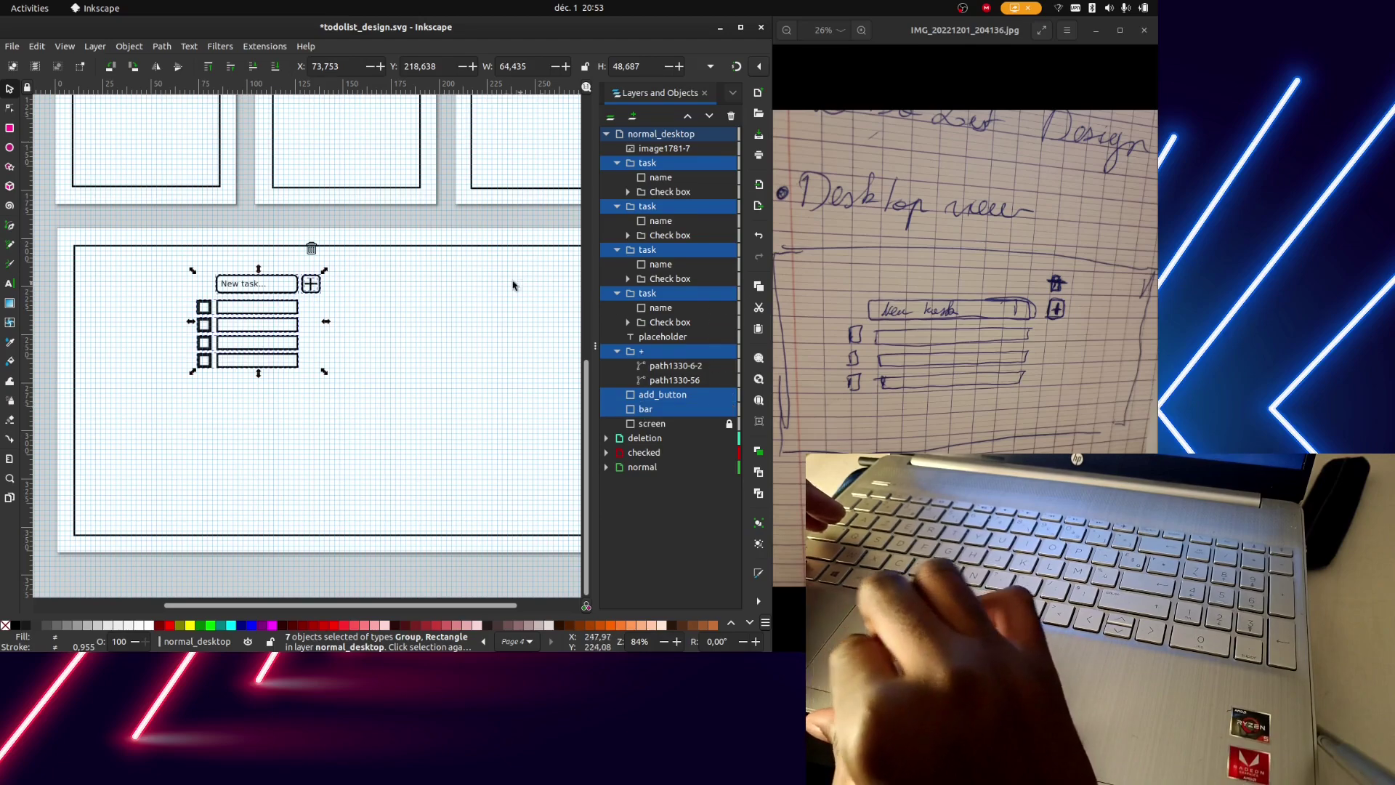
pyautogui.keyDown('shift'); pyautogui.click(664, 150); pyautogui.keyUp('shift')
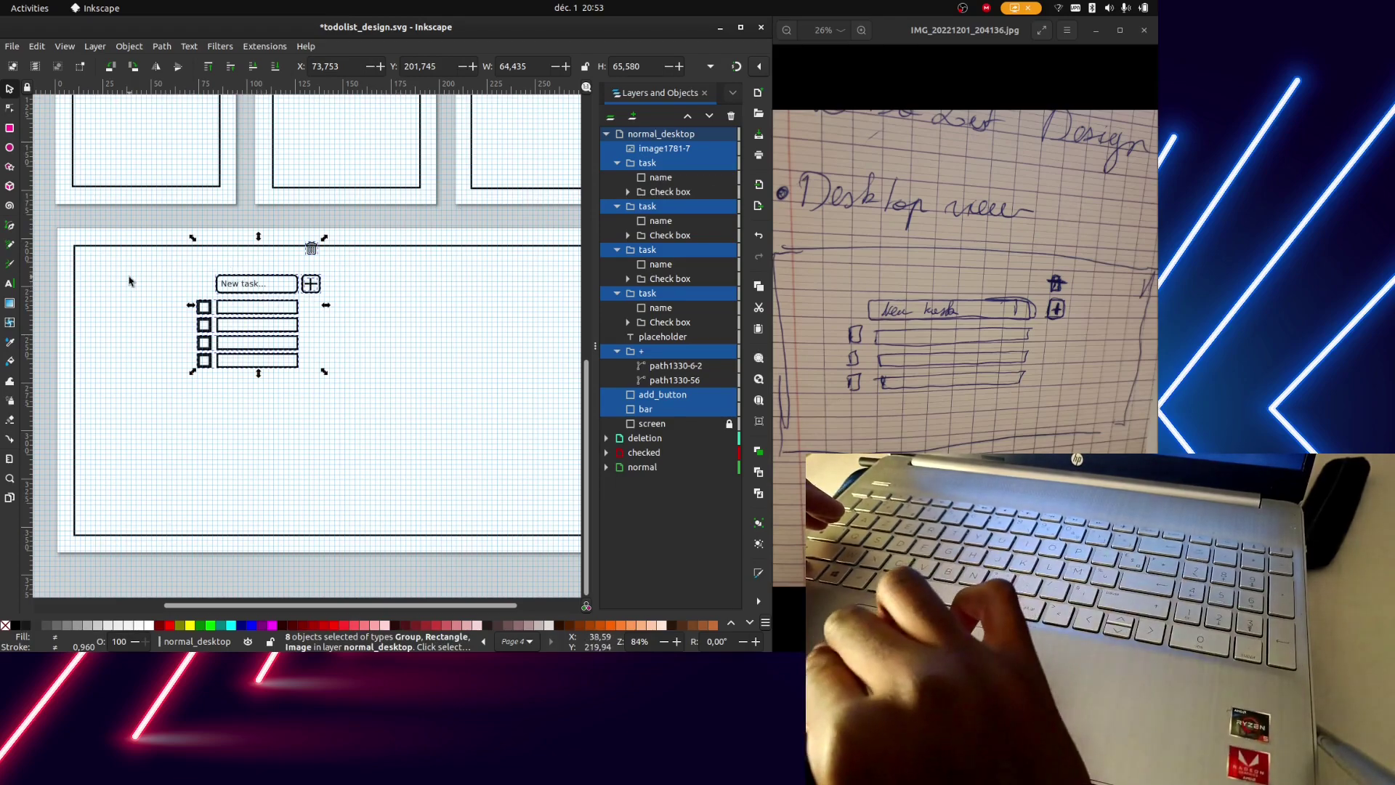
pyautogui.click(233, 286)
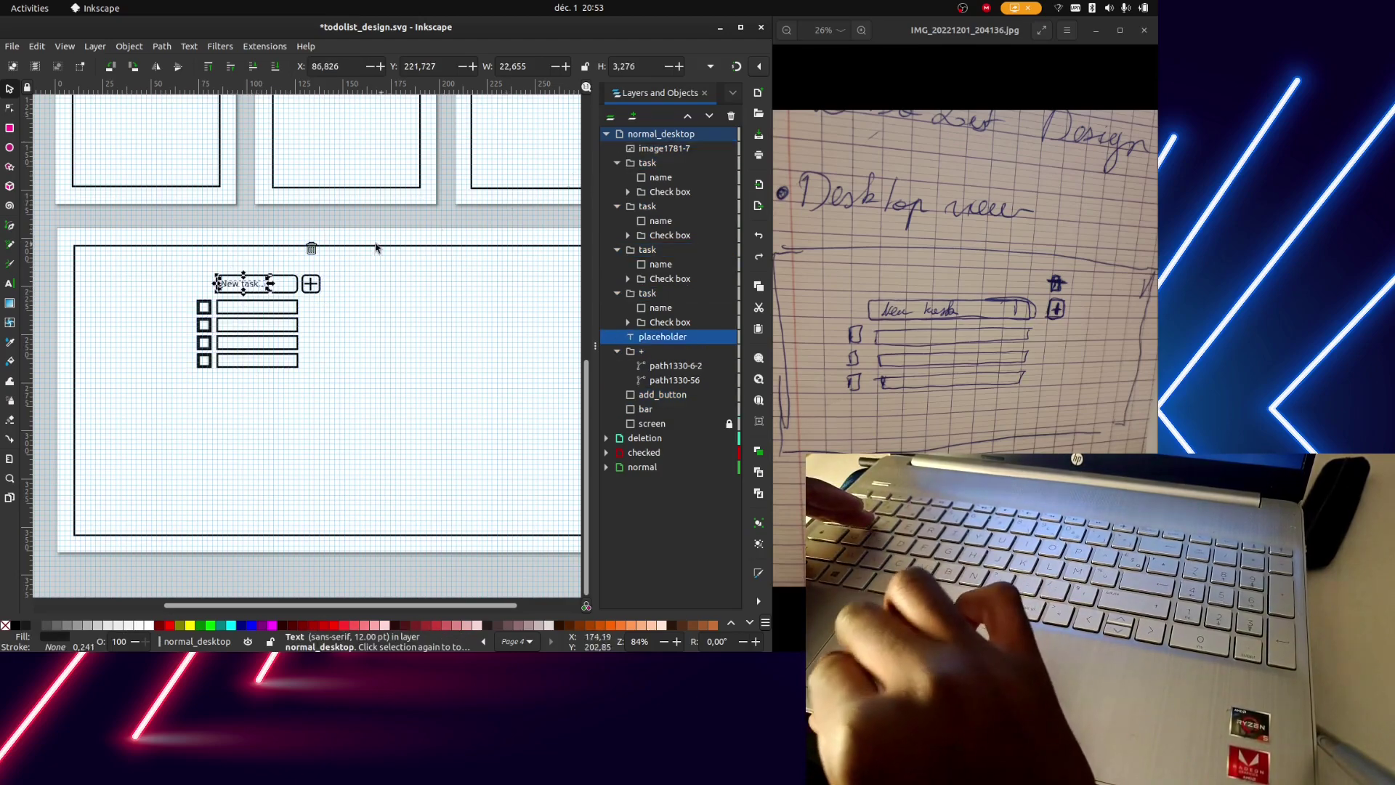
# Move the nine-piece task list right and down, then settle it near the page centre
pyautogui.moveTo(332, 242); pyautogui.dragTo(166, 401)
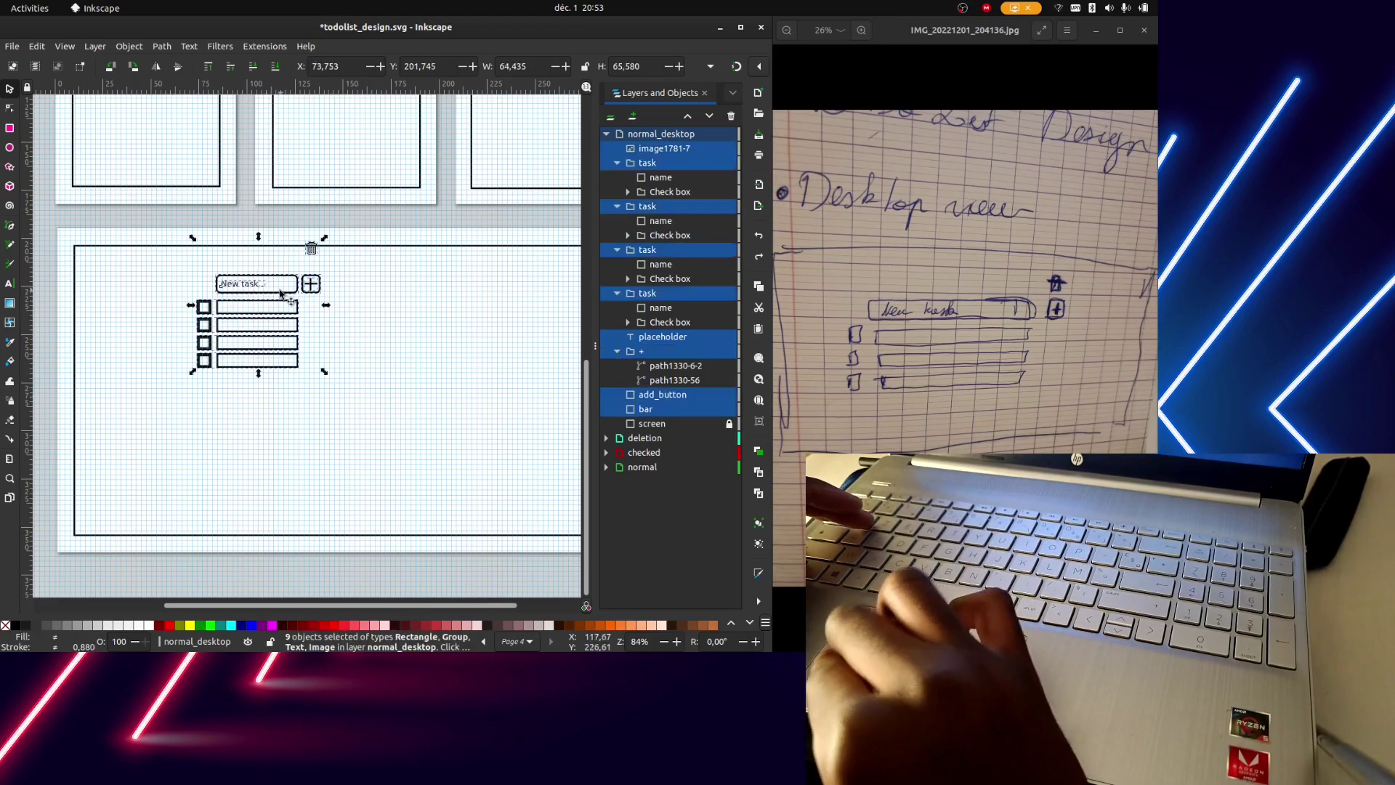
pyautogui.moveTo(278, 296); pyautogui.dragTo(377, 373)
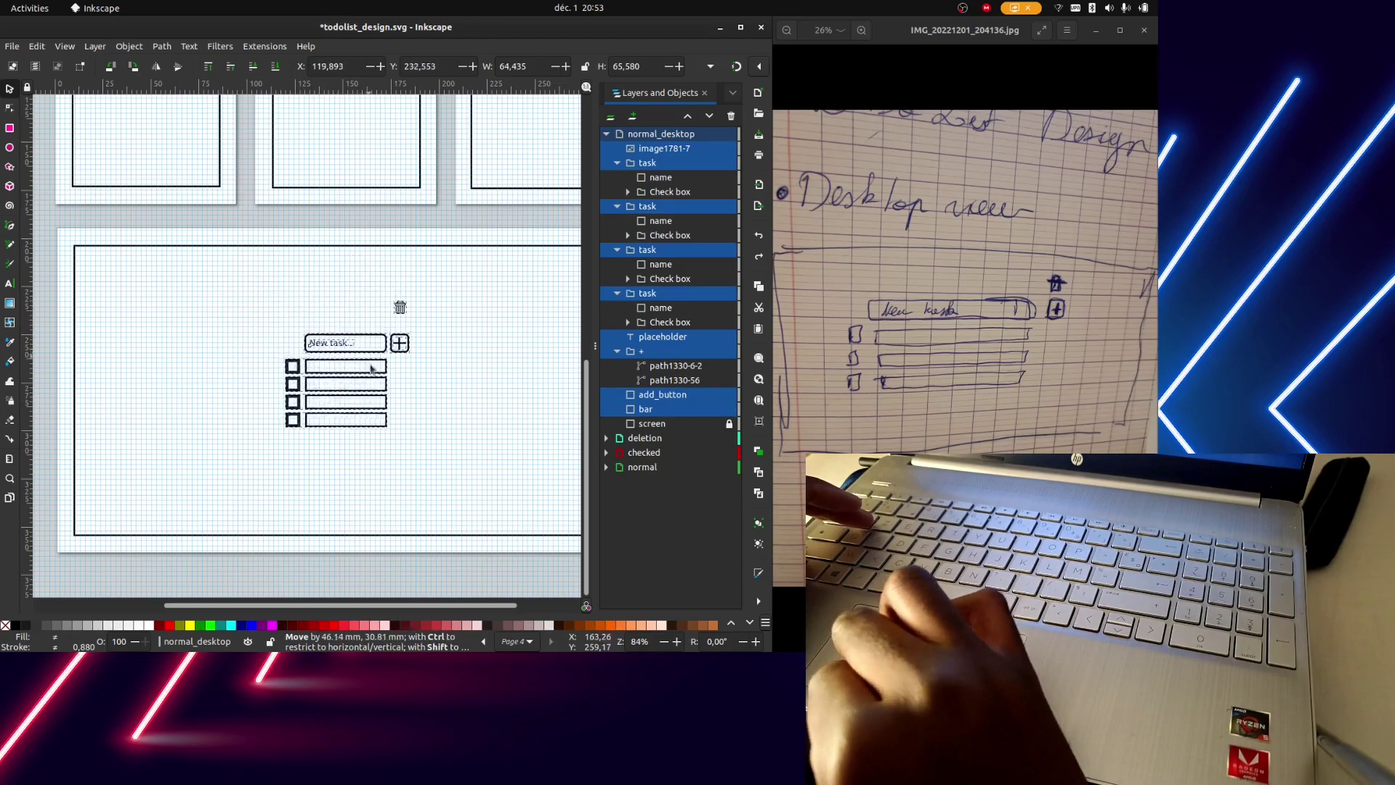
pyautogui.moveTo(377, 373); pyautogui.dragTo(397, 360)
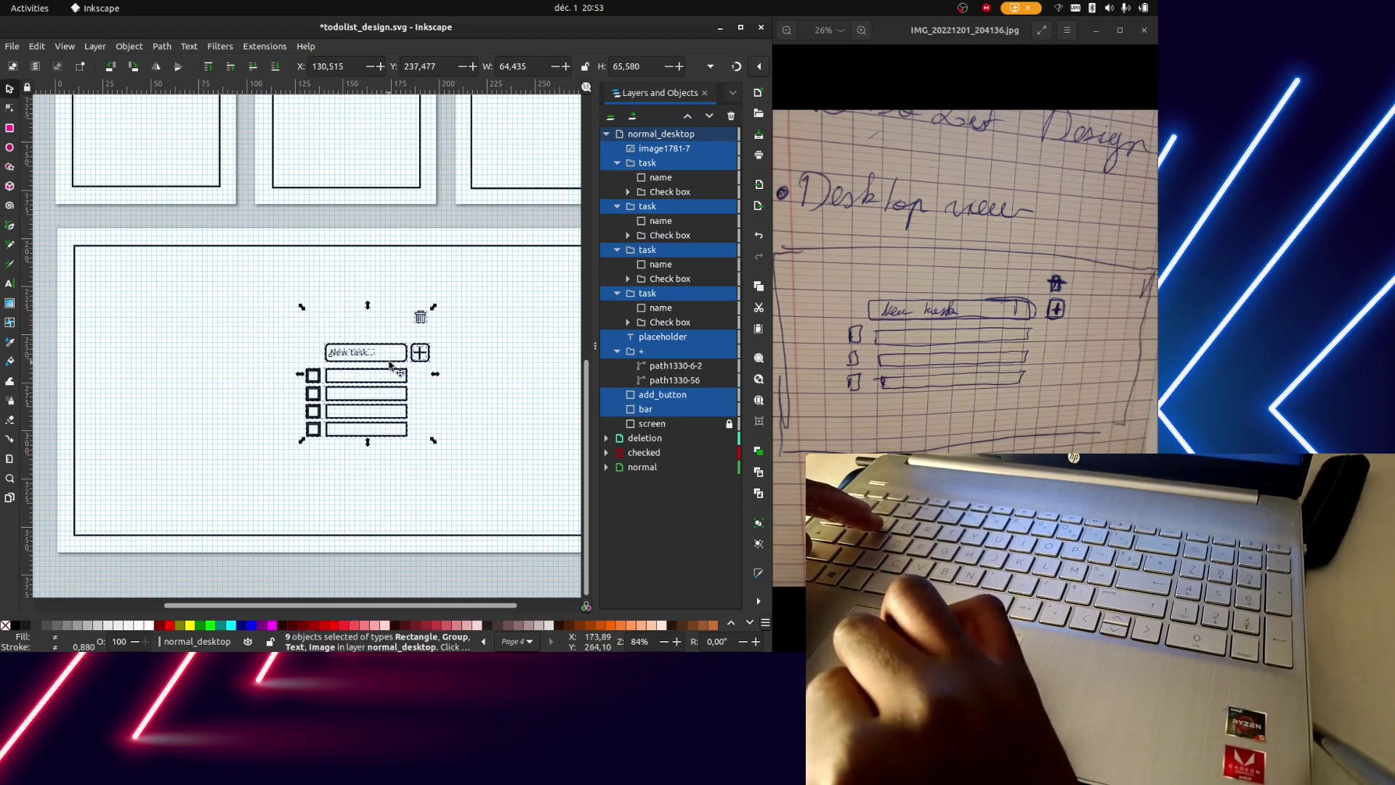
pyautogui.hscroll(5, 390, 365)
pyautogui.hscroll(-3, 390, 366)
pyautogui.hscroll(-2, 371, 374)
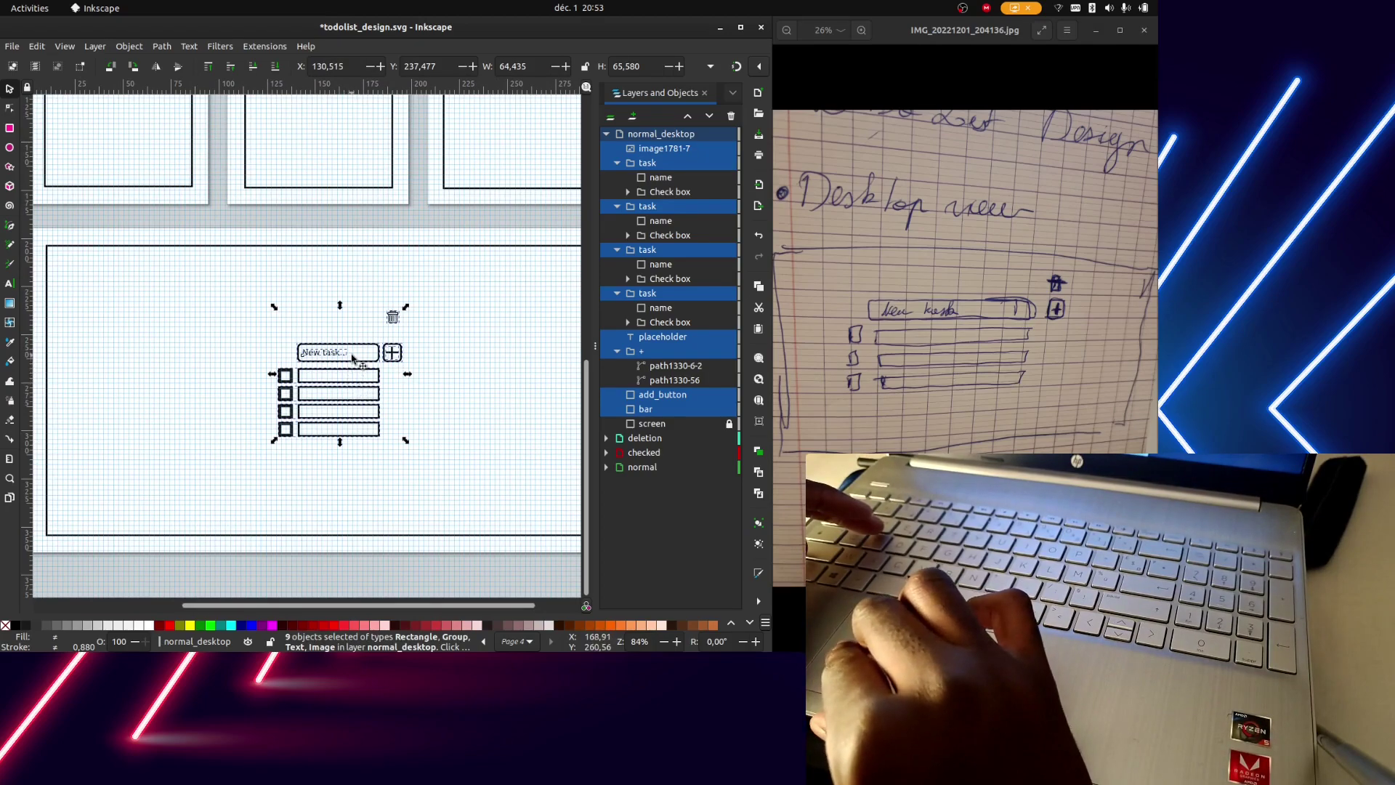
pyautogui.moveTo(352, 357)
pyautogui.mouseDown()
pyautogui.moveTo(284, 355)
pyautogui.moveTo(292, 365)
pyautogui.mouseUp()
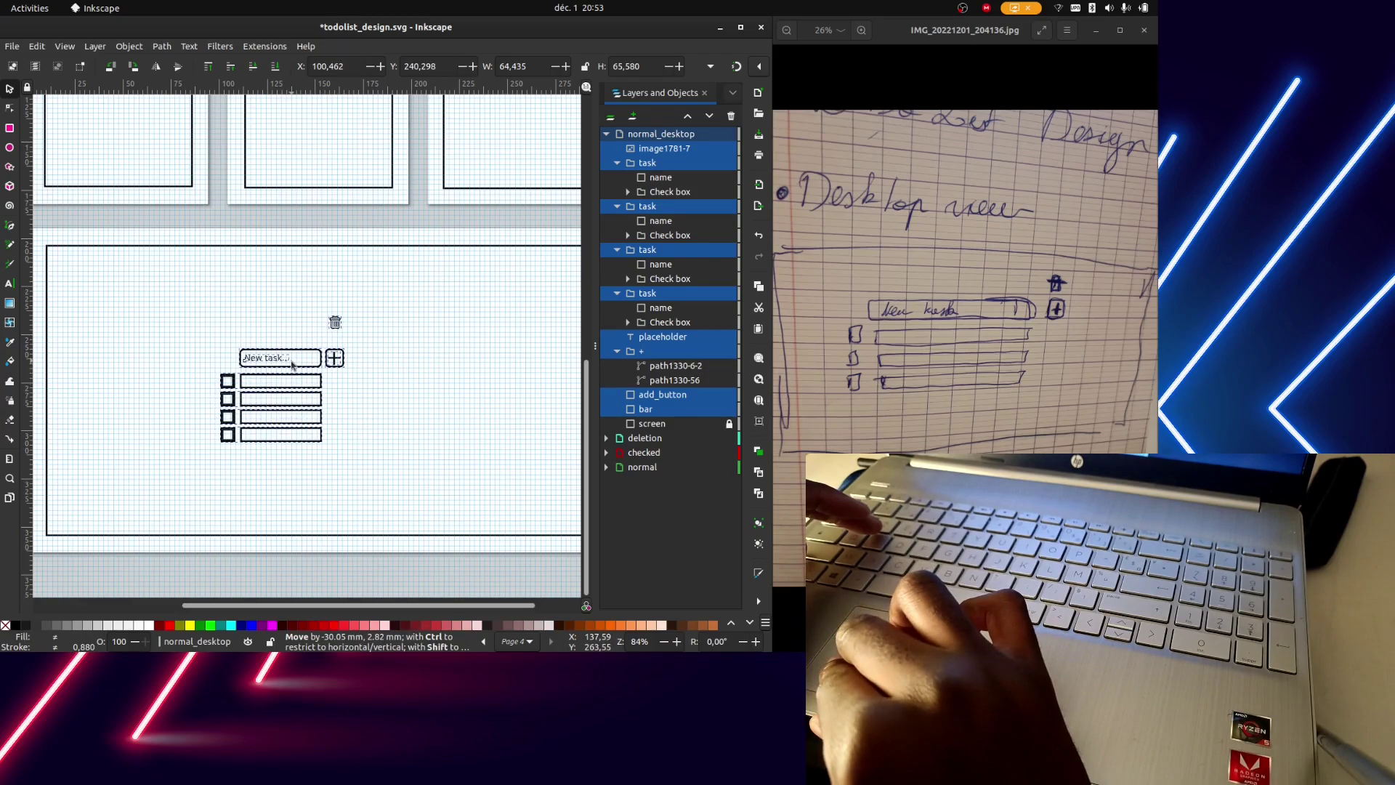
pyautogui.moveTo(293, 365); pyautogui.dragTo(288, 356)
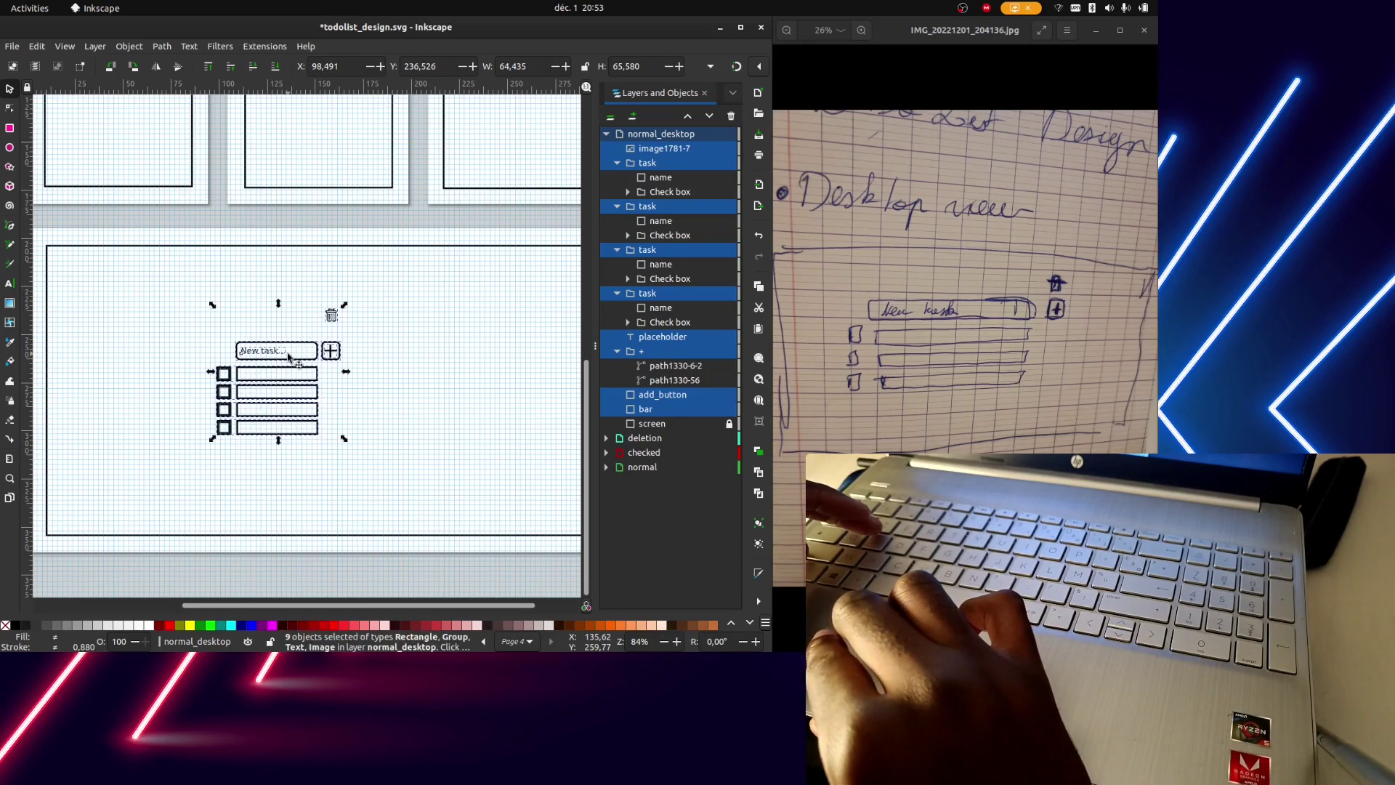
pyautogui.press('Escape')
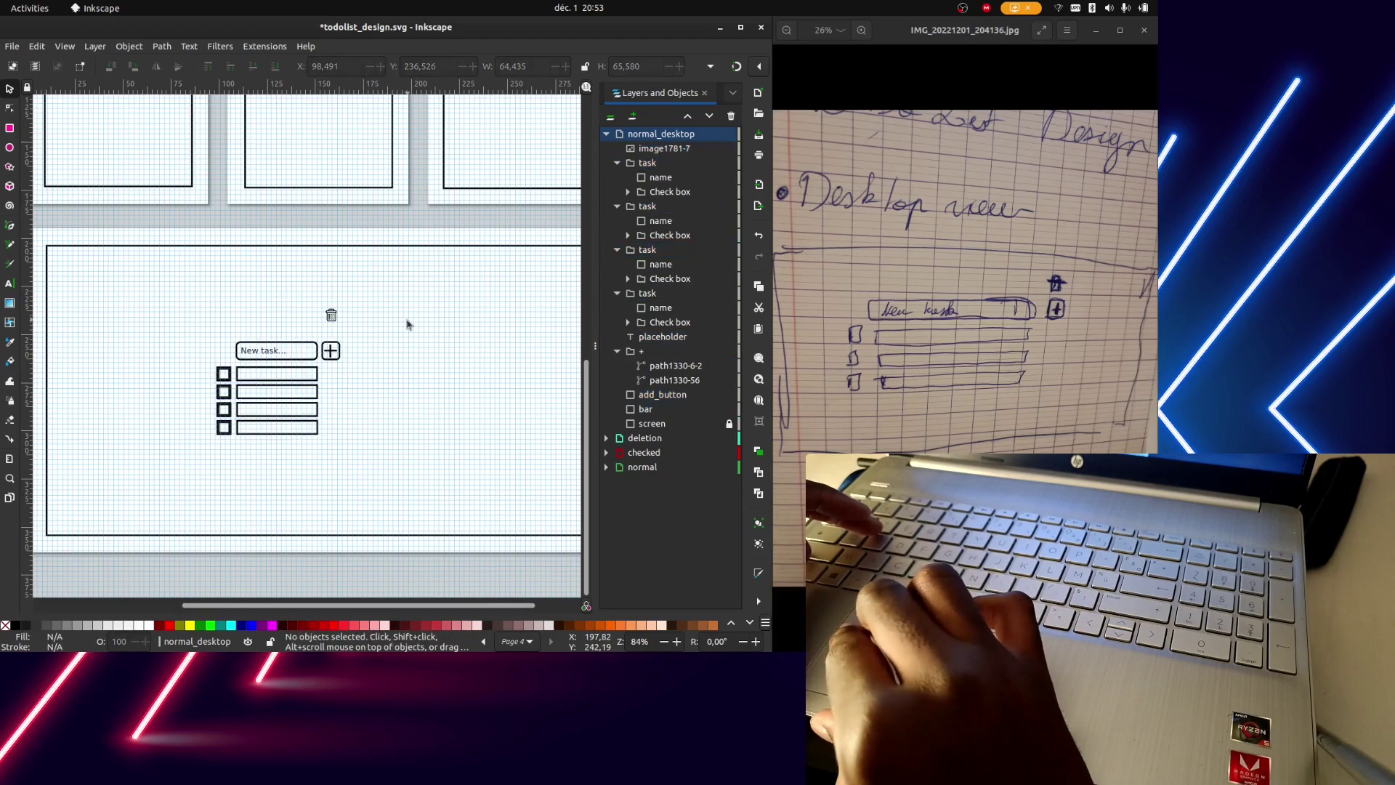
# Select the trash icon and + button together and undo a trial rightward nudge
pyautogui.click(331, 319)
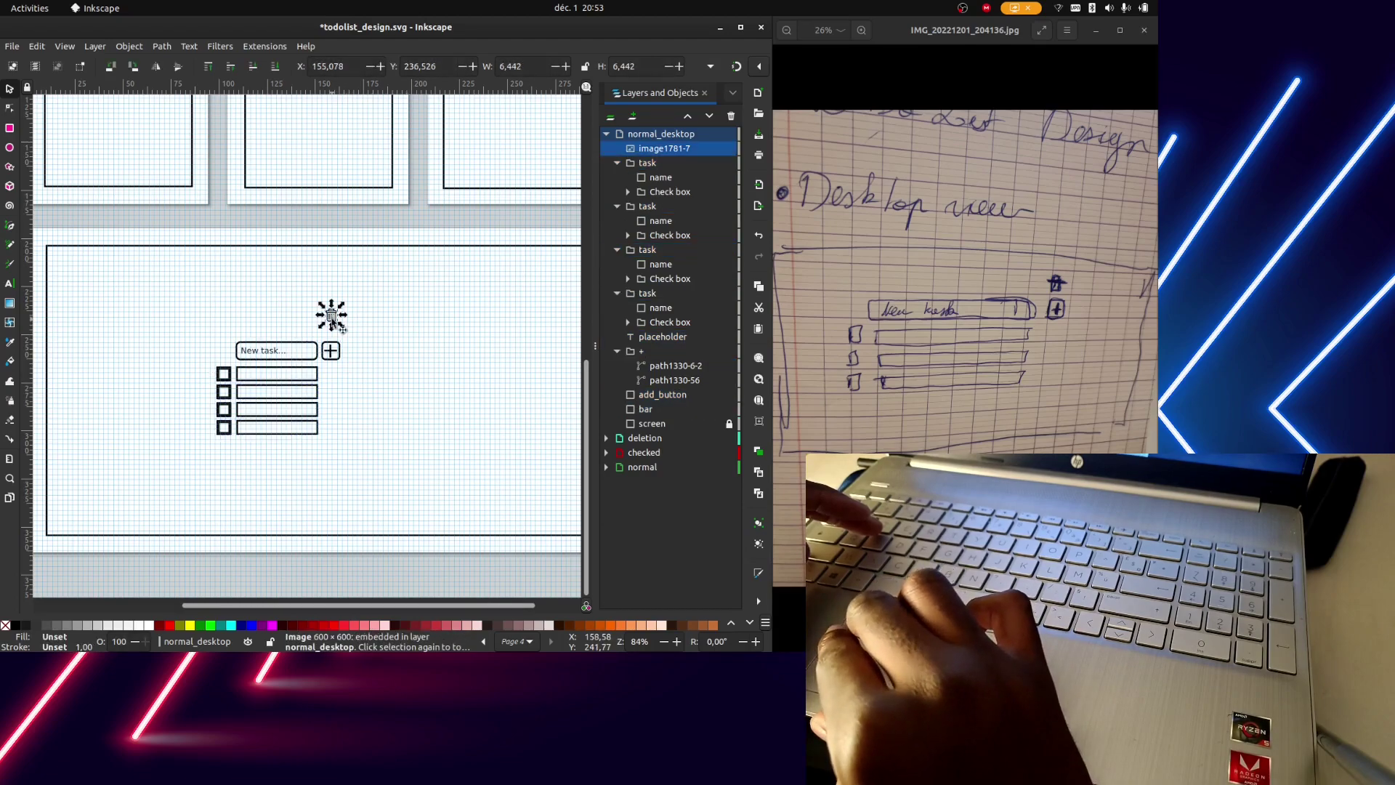
pyautogui.keyDown('shift'); pyautogui.click(334, 356); pyautogui.keyUp('shift')
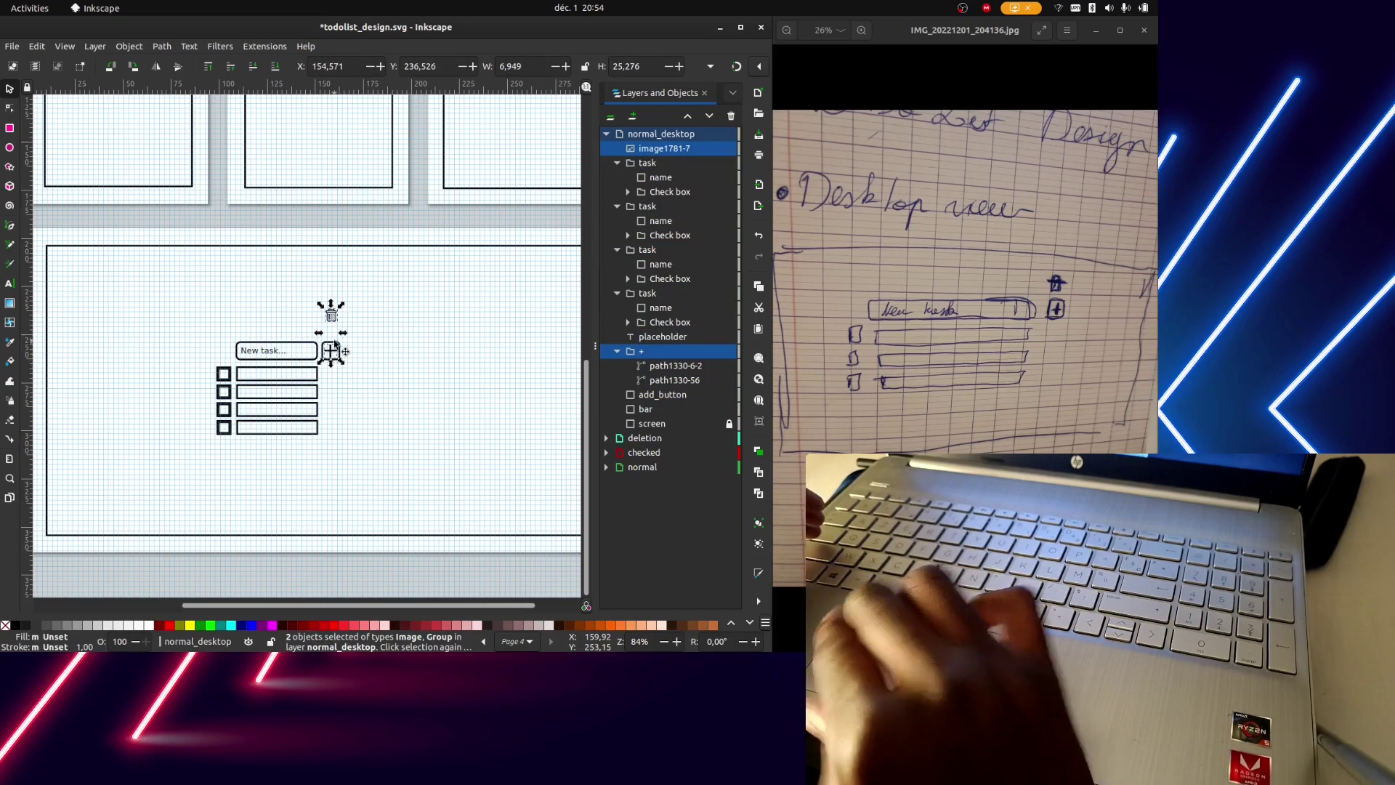
pyautogui.press('Right')
pyautogui.press('Right')
pyautogui.press('Right')
pyautogui.hotkey('ctrl', 'z')
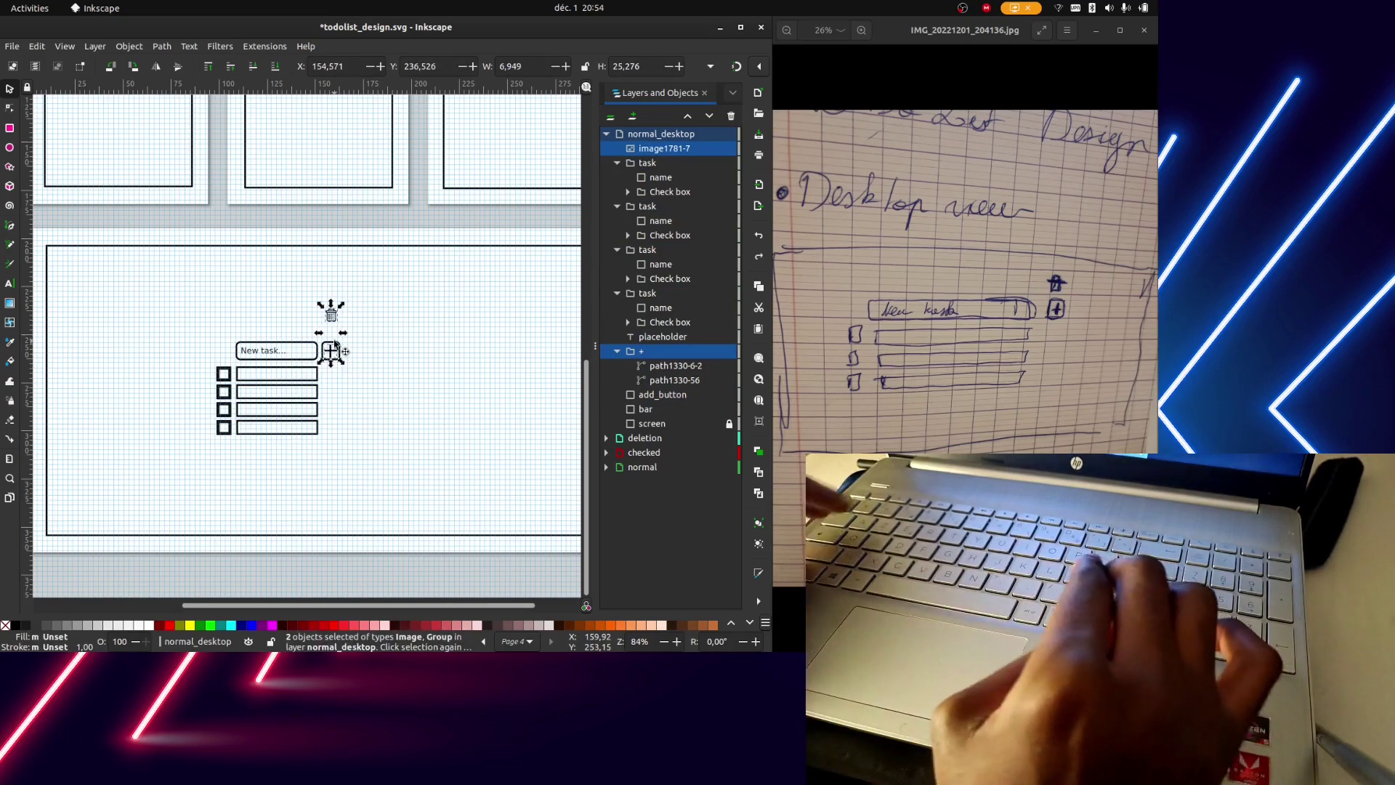
pyautogui.press('Escape')
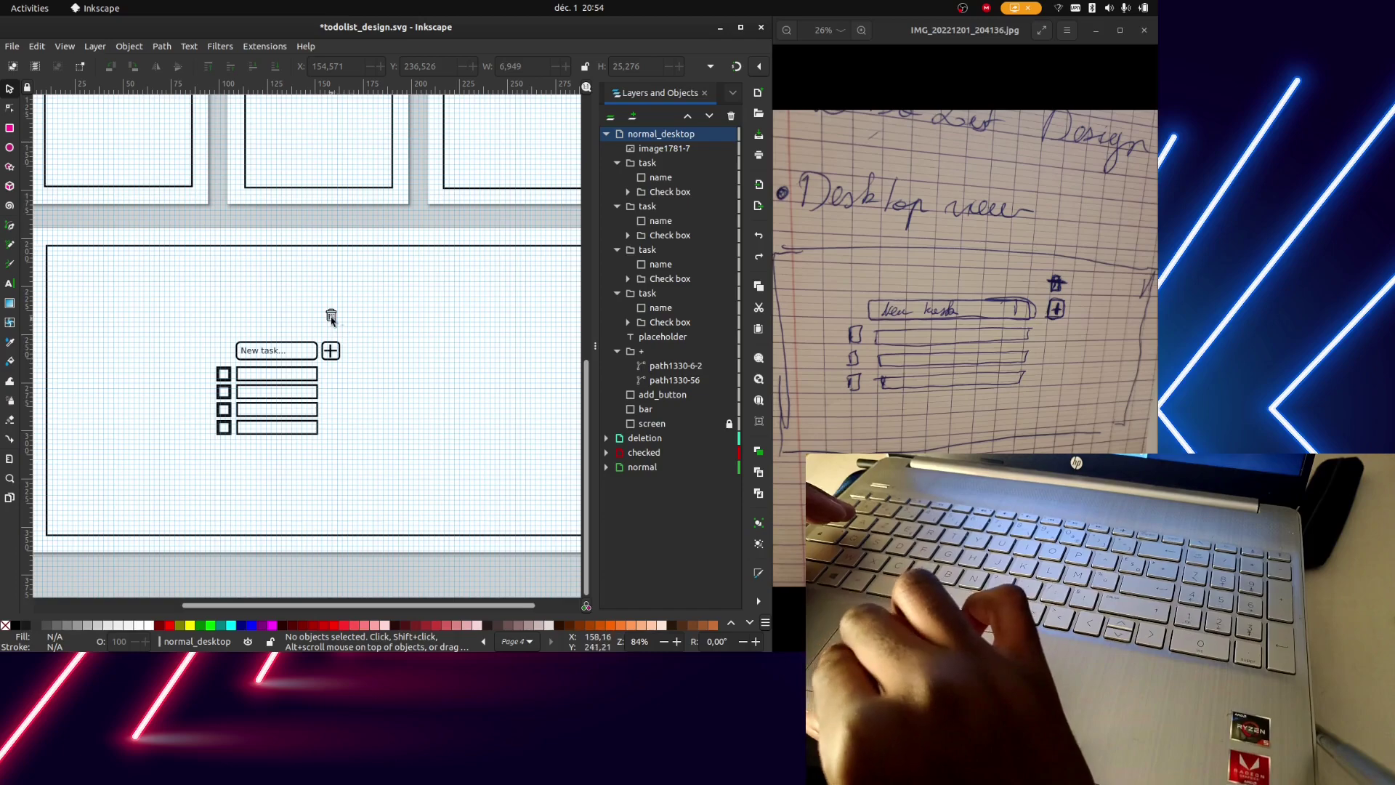
# Nudge the trash and + icons right, clear of the New task bar and task list
pyautogui.moveTo(363, 379); pyautogui.dragTo(320, 296)
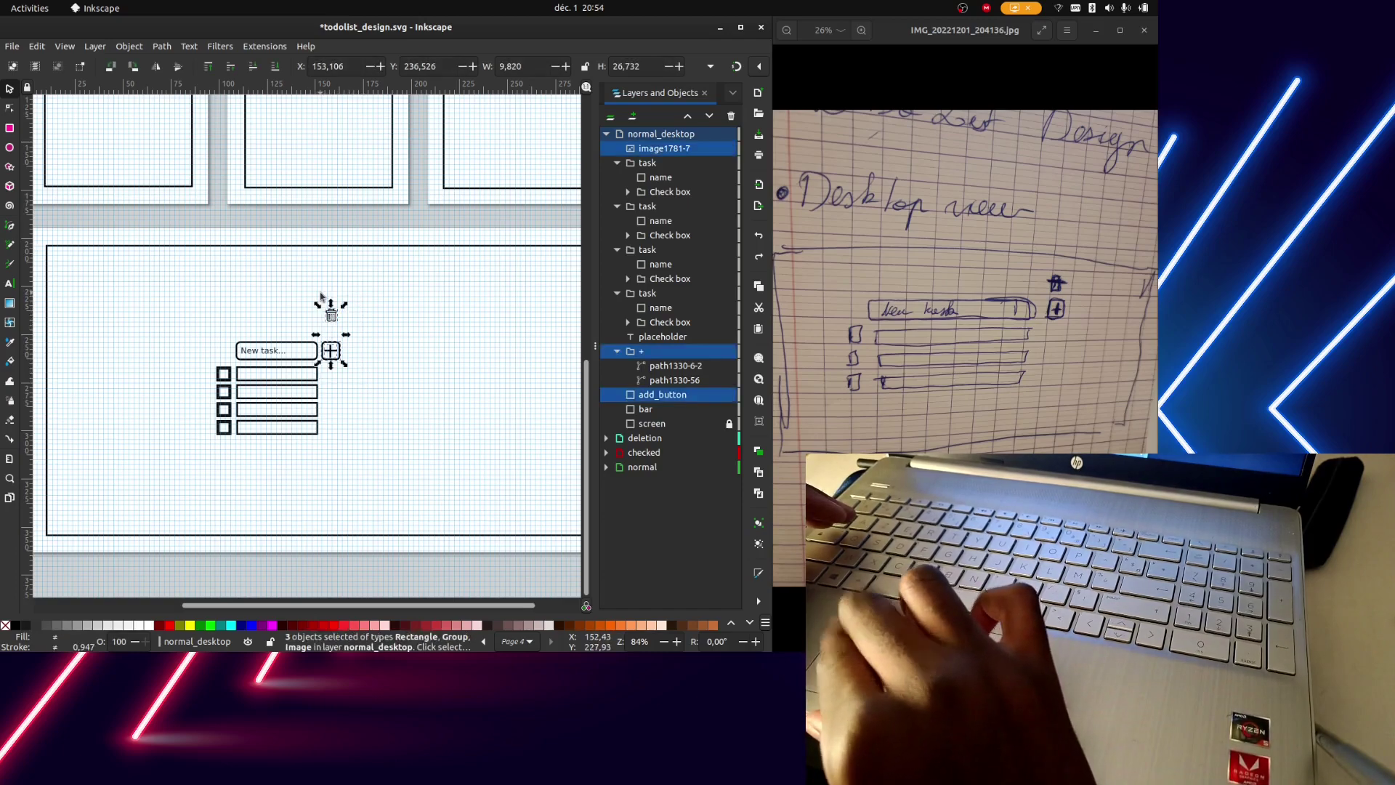
pyautogui.press('Right')
pyautogui.press('Right')
pyautogui.press('Right')
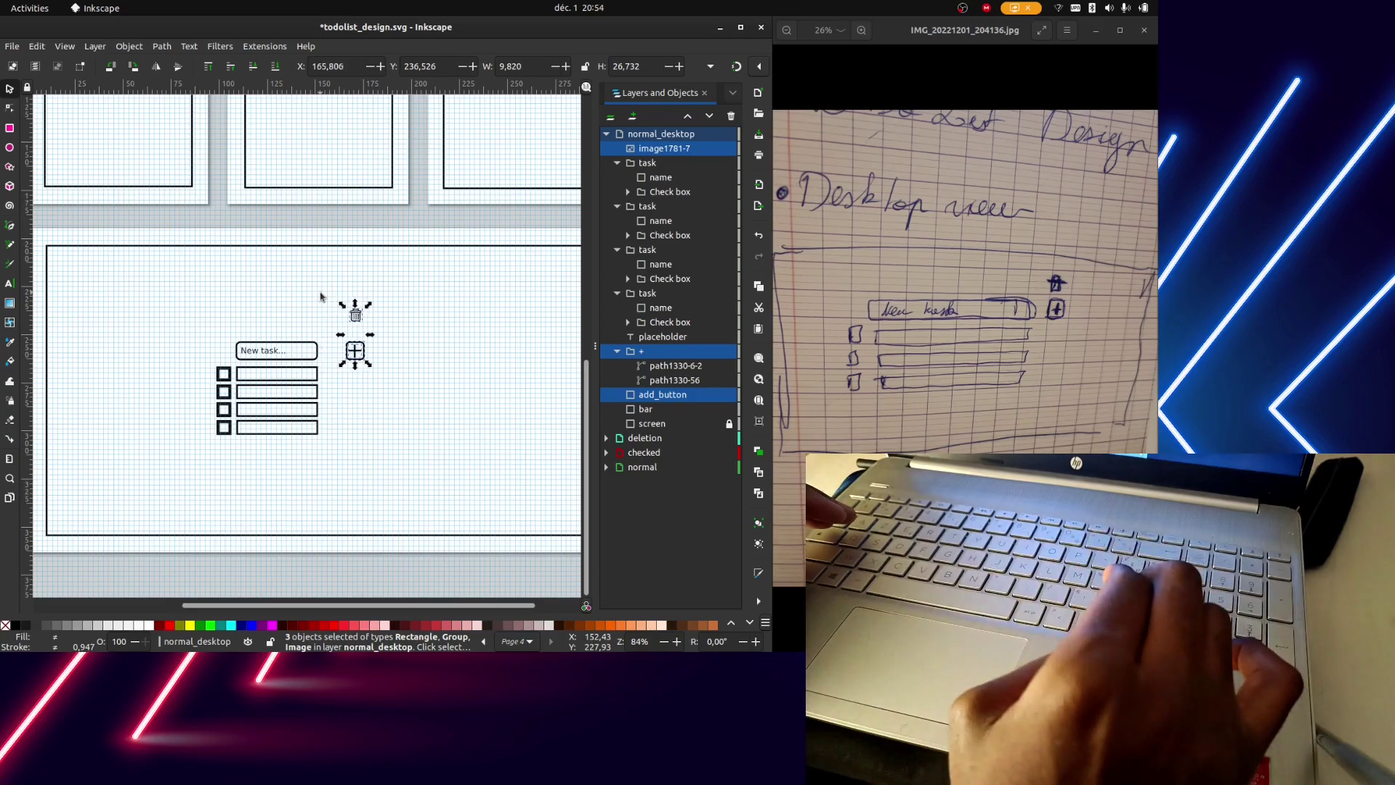
pyautogui.press('Right')
pyautogui.press('Right')
pyautogui.press('Right')
pyautogui.press('Right')
pyautogui.press('Right')
pyautogui.press('Right')
pyautogui.press('Right')
pyautogui.press('Right')
pyautogui.press('Right')
pyautogui.press('Right')
pyautogui.press('Right')
pyautogui.press('Right')
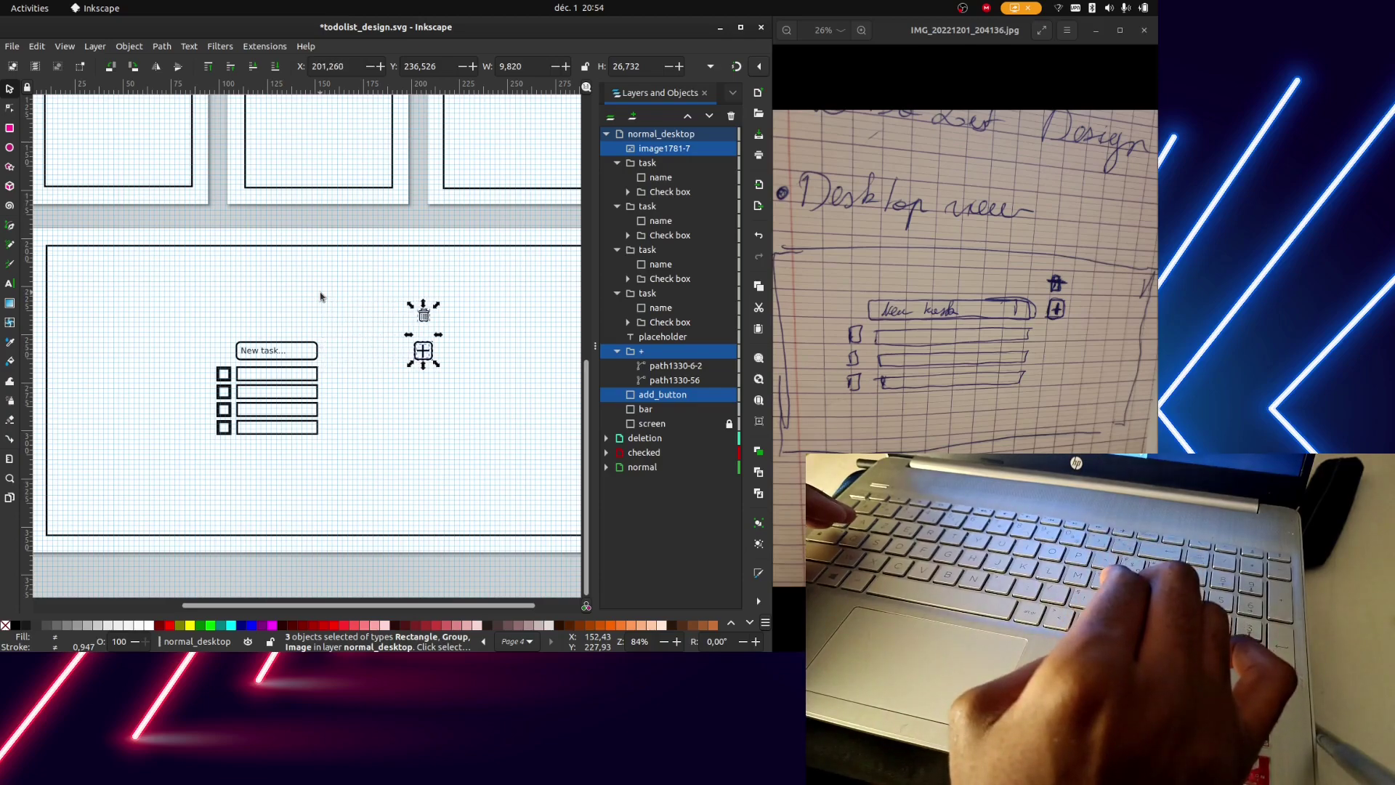
pyautogui.press('Right')
pyautogui.press('Right')
pyautogui.press('Right')
pyautogui.press('Right')
pyautogui.press('Right')
pyautogui.press('Left')
pyautogui.hscroll(4, 320, 296)
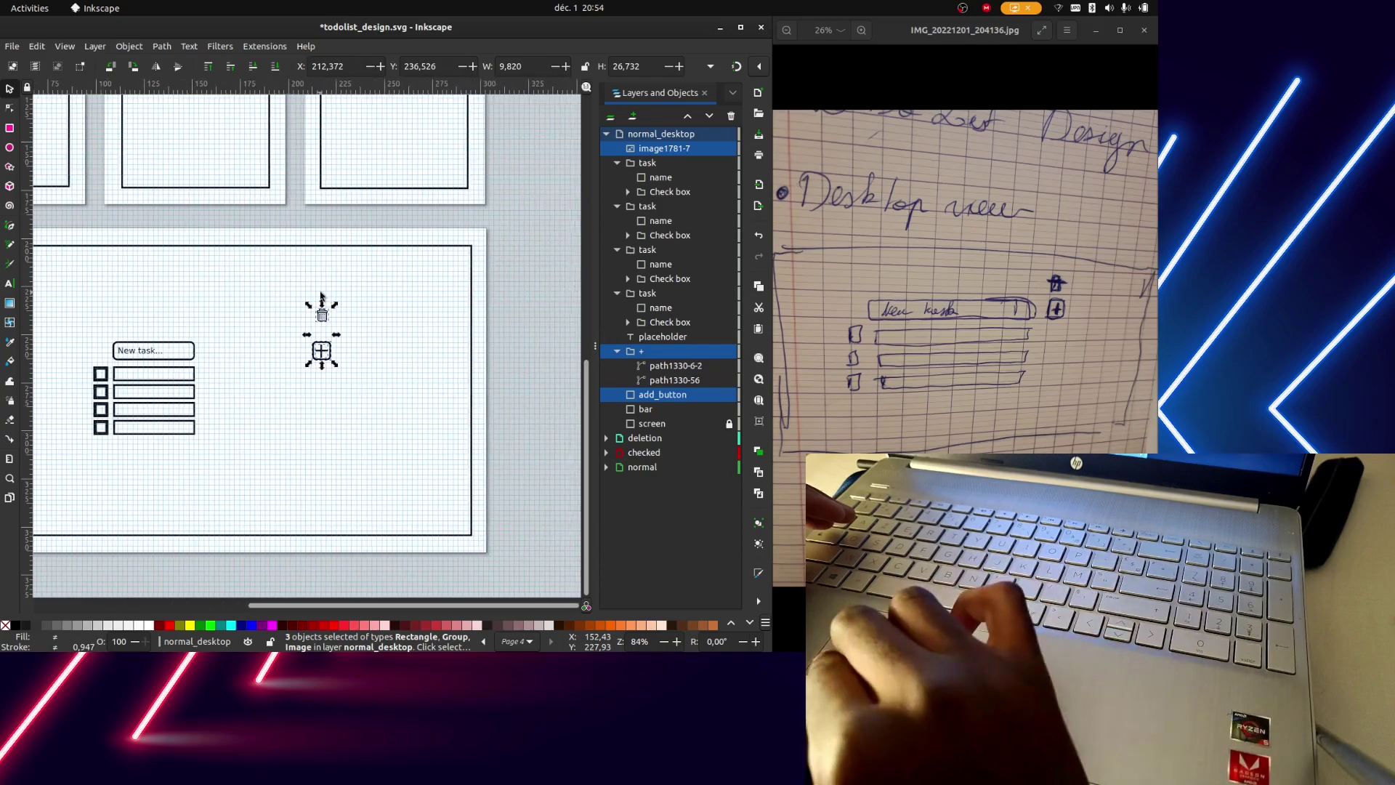
pyautogui.hscroll(-4, 321, 295)
pyautogui.hscroll(-2, 321, 296)
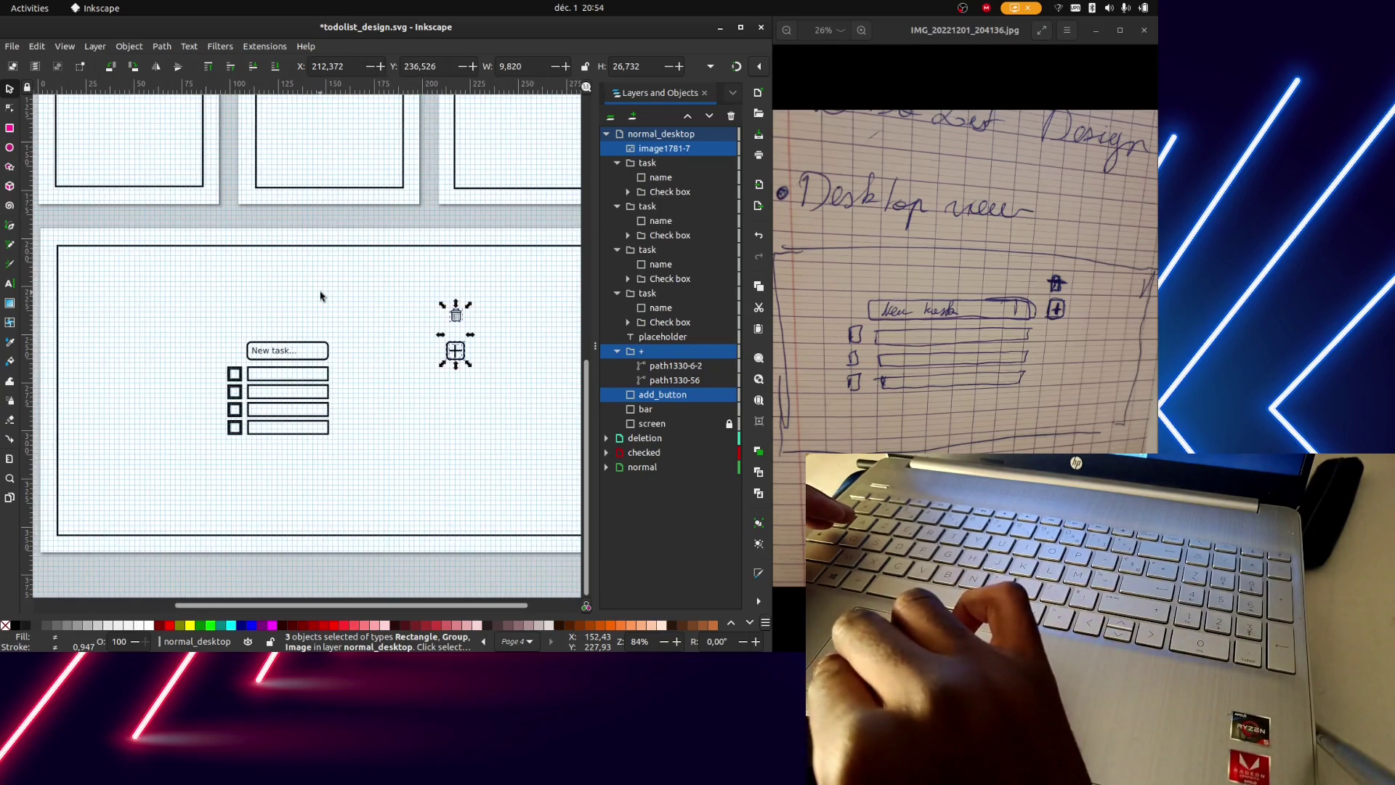
pyautogui.keyDown('ctrl'); pyautogui.scroll(-1, 321, 295); pyautogui.keyUp('ctrl')
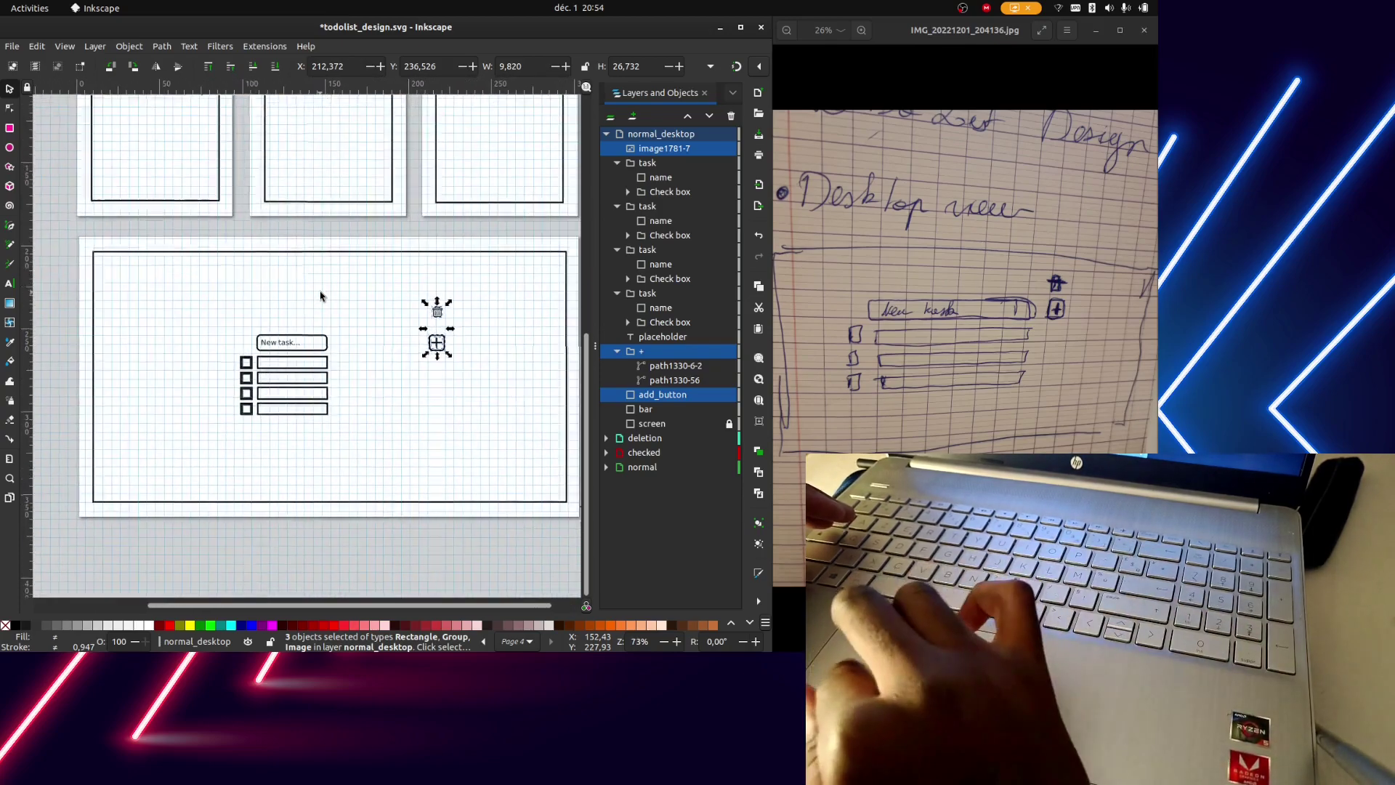
pyautogui.press('Left')
pyautogui.press('Left')
pyautogui.press('Left')
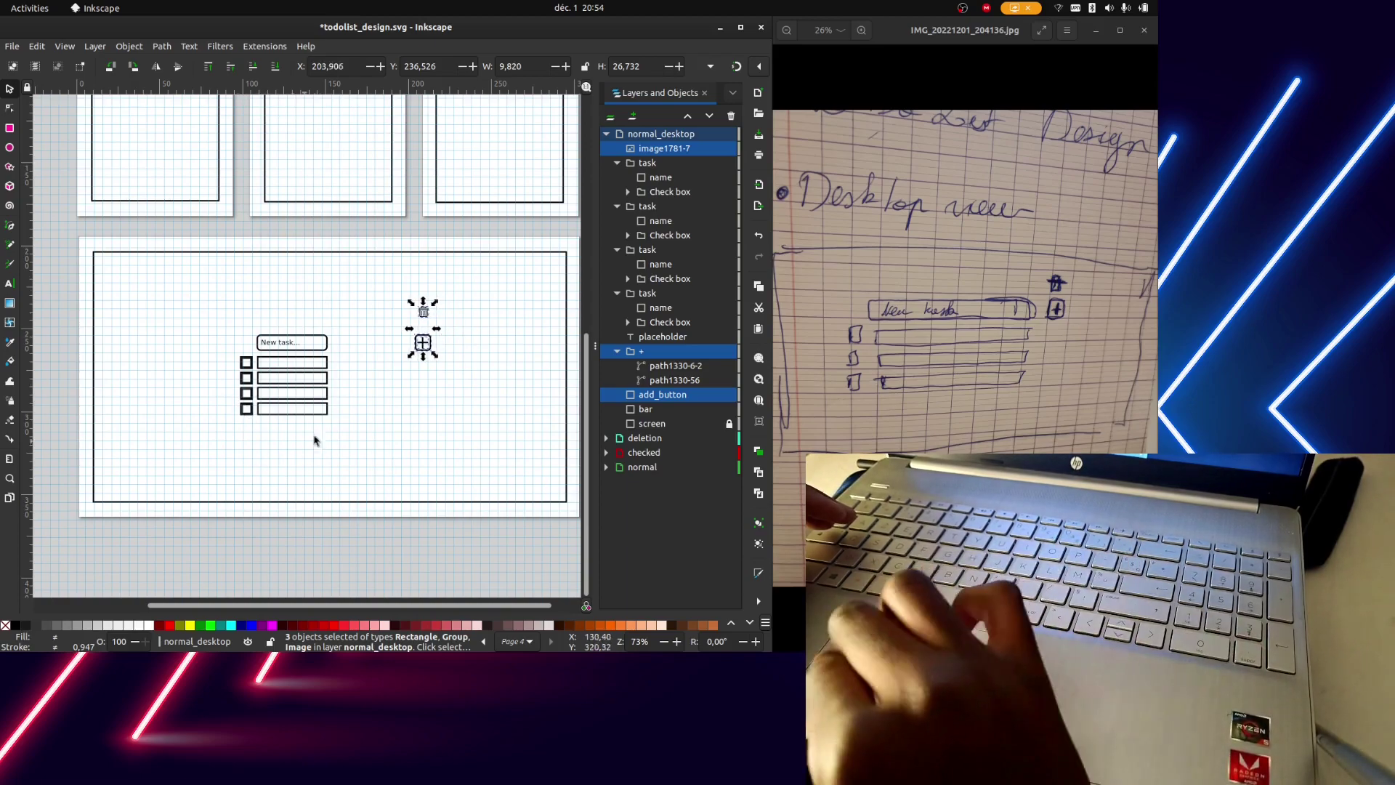
pyautogui.click(362, 406)
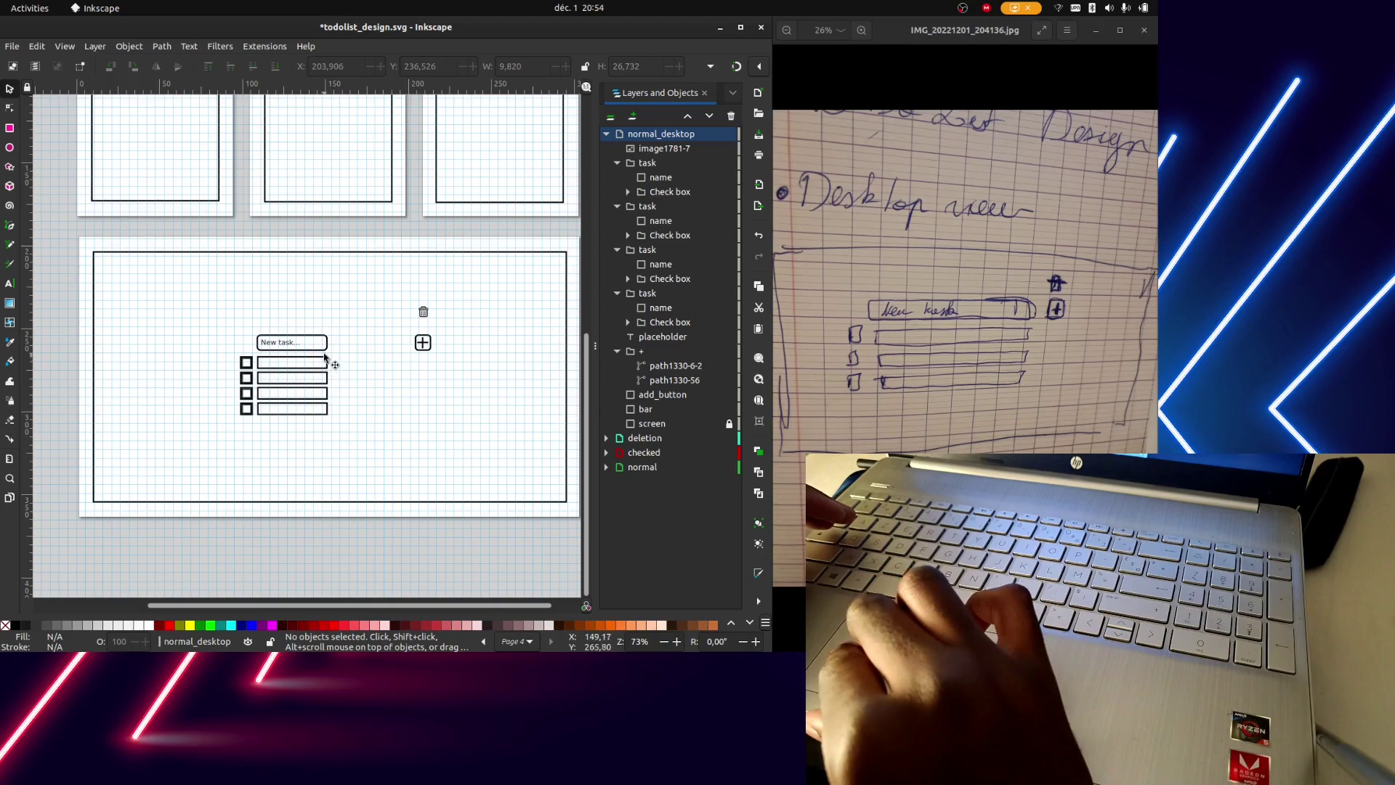
# Select the New task bar and three task rows, then switch to the Node tool
pyautogui.click(326, 350)
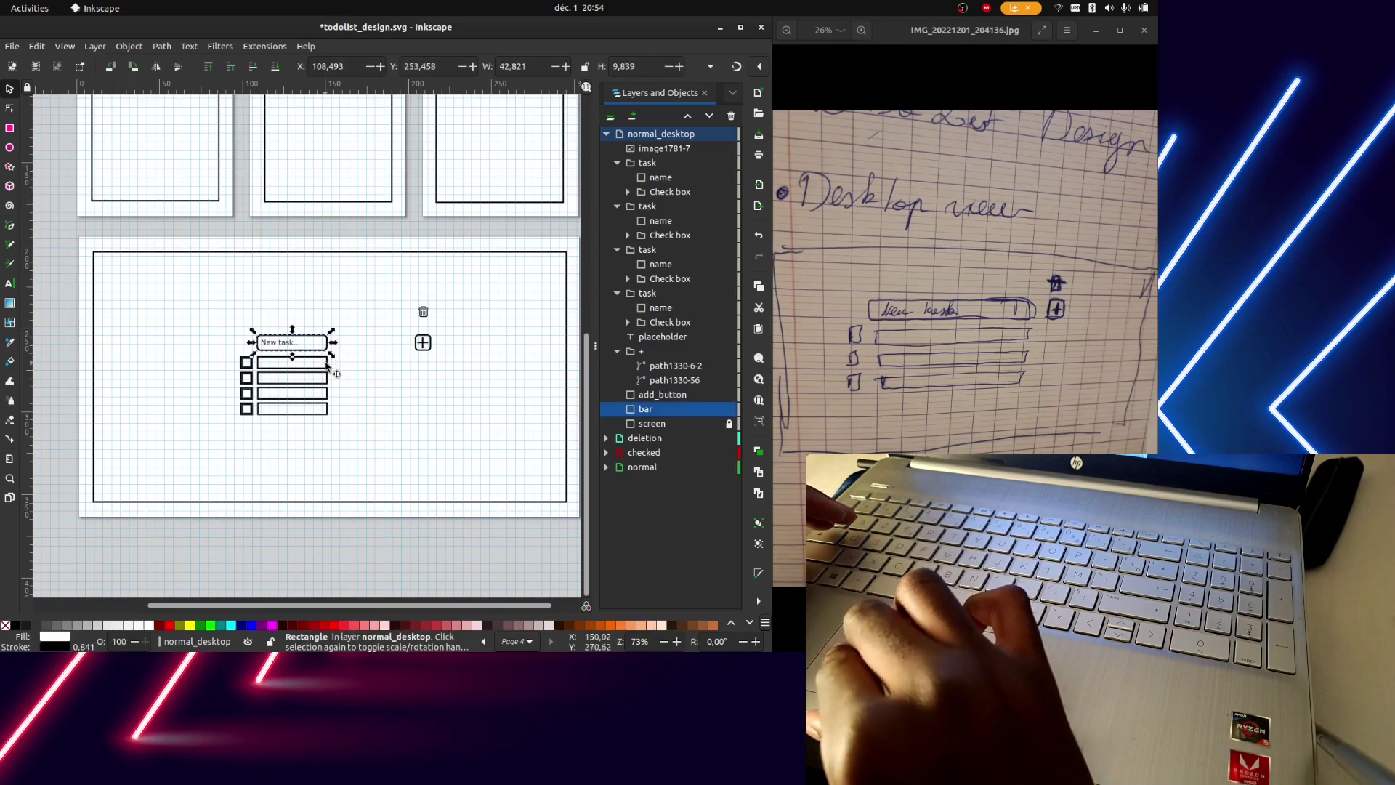
pyautogui.keyDown('shift'); pyautogui.click(325, 368); pyautogui.keyUp('shift')
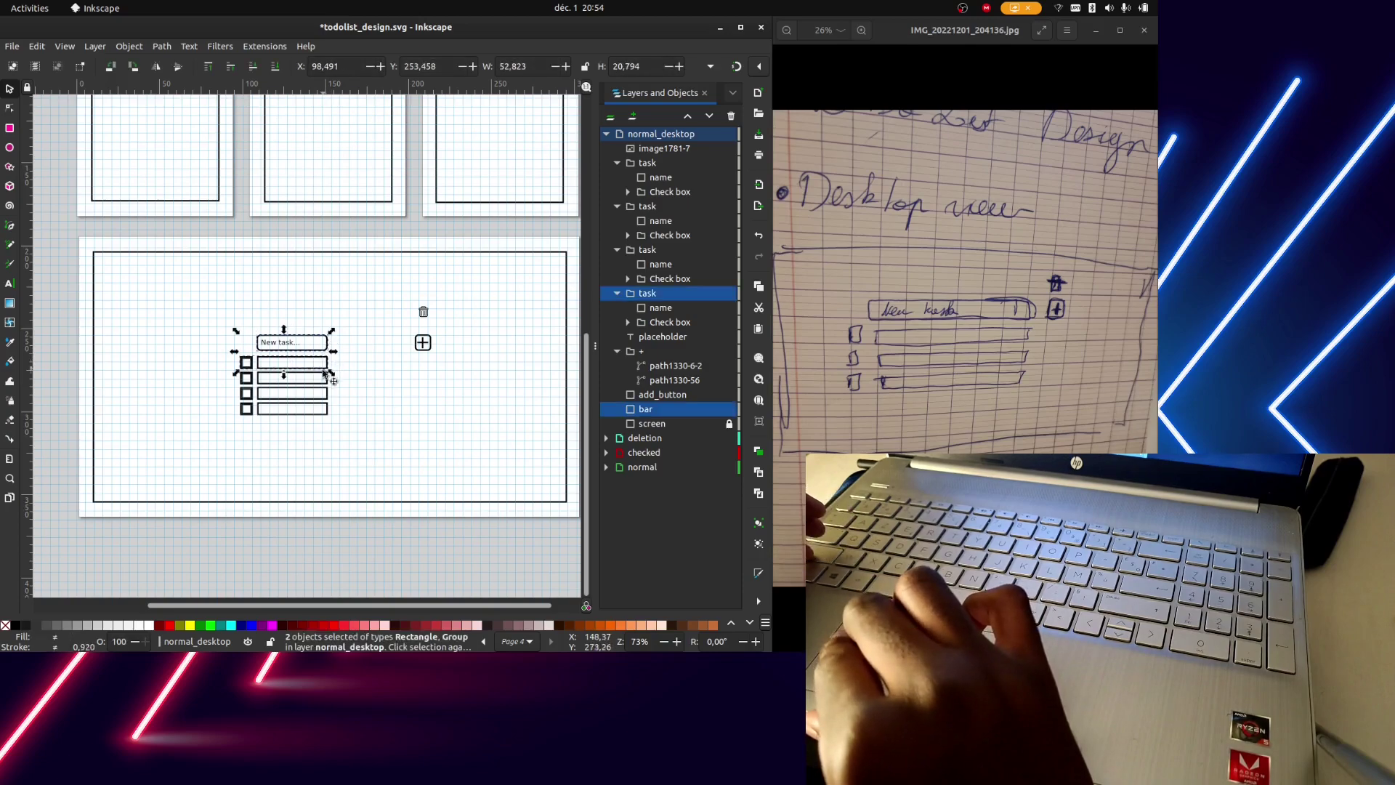
pyautogui.keyDown('shift'); pyautogui.click(324, 393); pyautogui.keyUp('shift')
pyautogui.keyDown('shift'); pyautogui.click(323, 412); pyautogui.keyUp('shift')
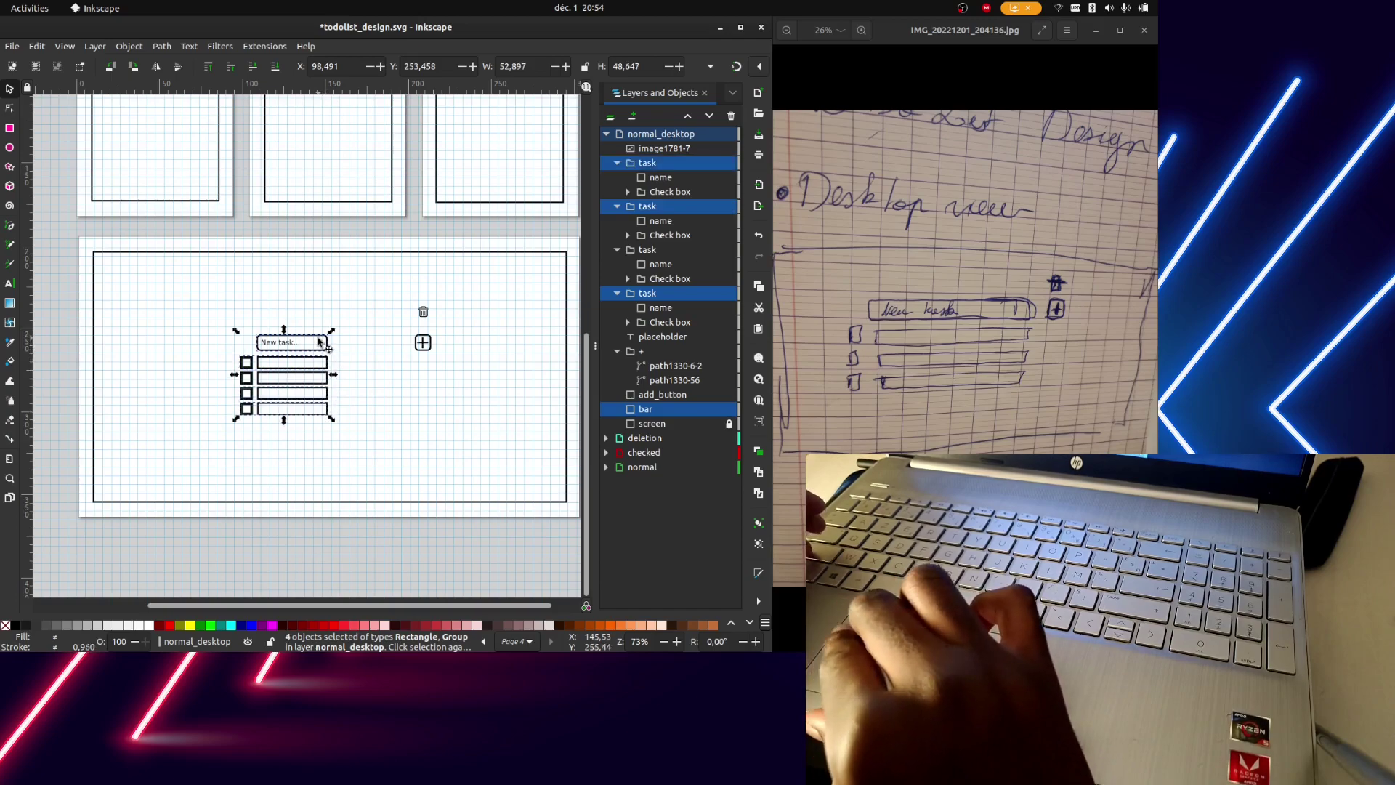
pyautogui.press('r')
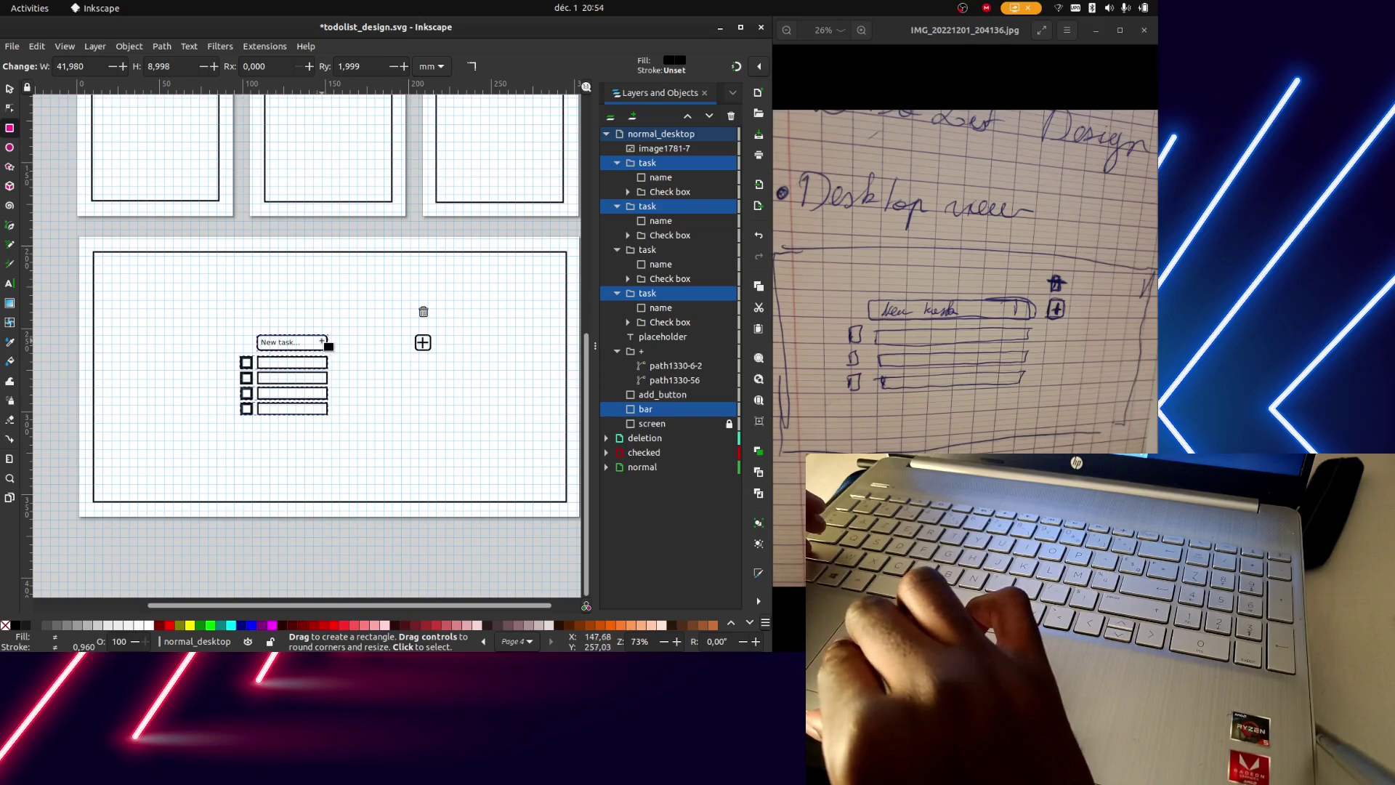
pyautogui.click(11, 108)
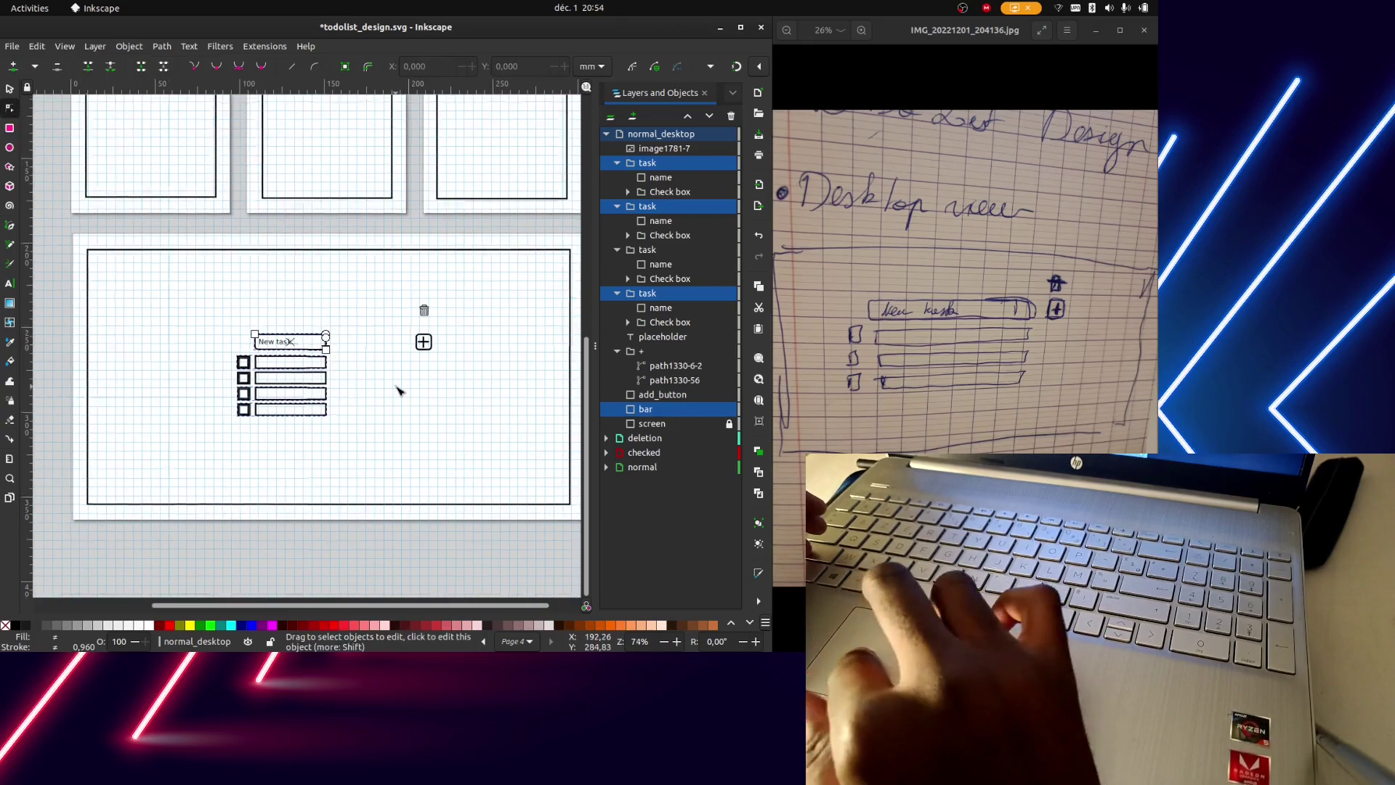
# Widen the New task bar with its node handle until it nears the add button
pyautogui.scroll(2, 399, 391)
pyautogui.scroll(1, 399, 391)
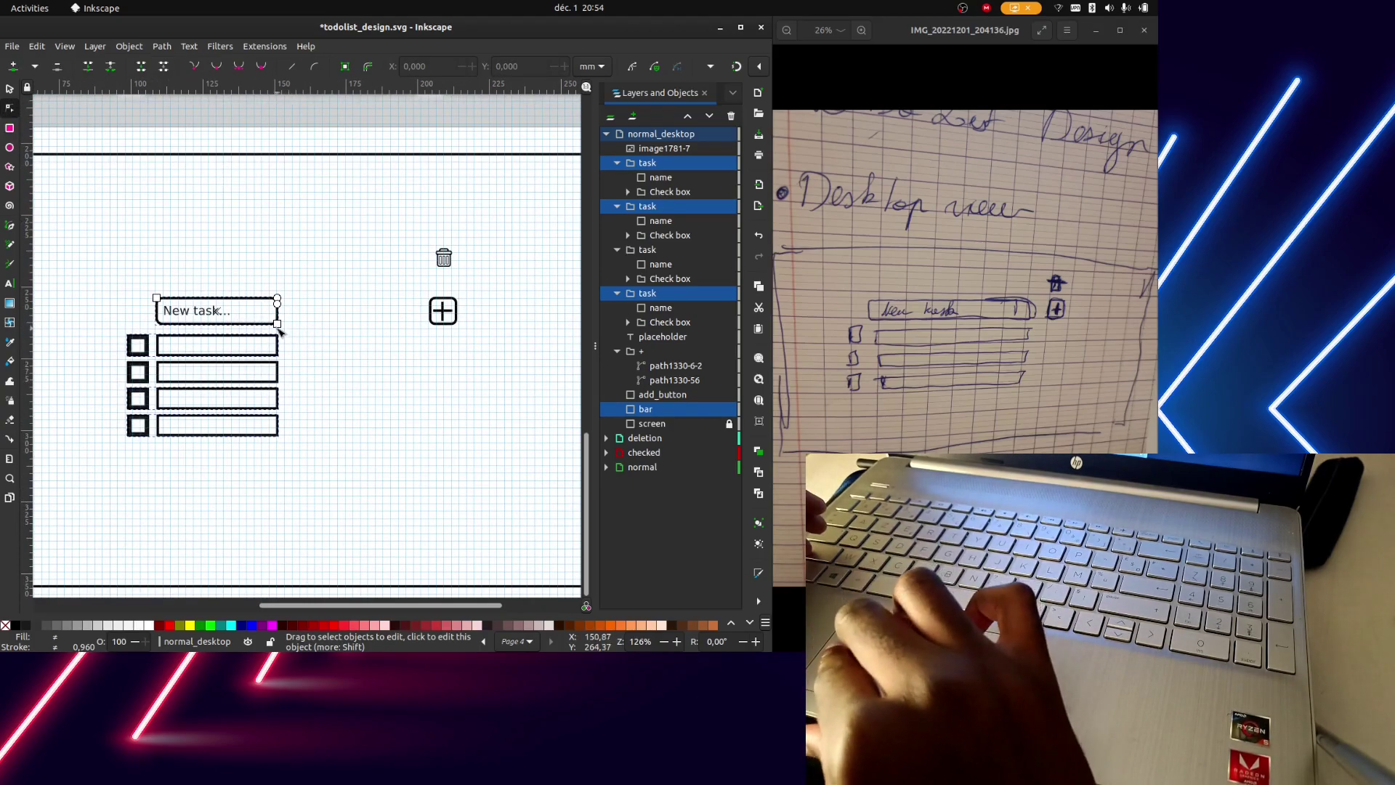
pyautogui.moveTo(277, 325); pyautogui.dragTo(302, 330)
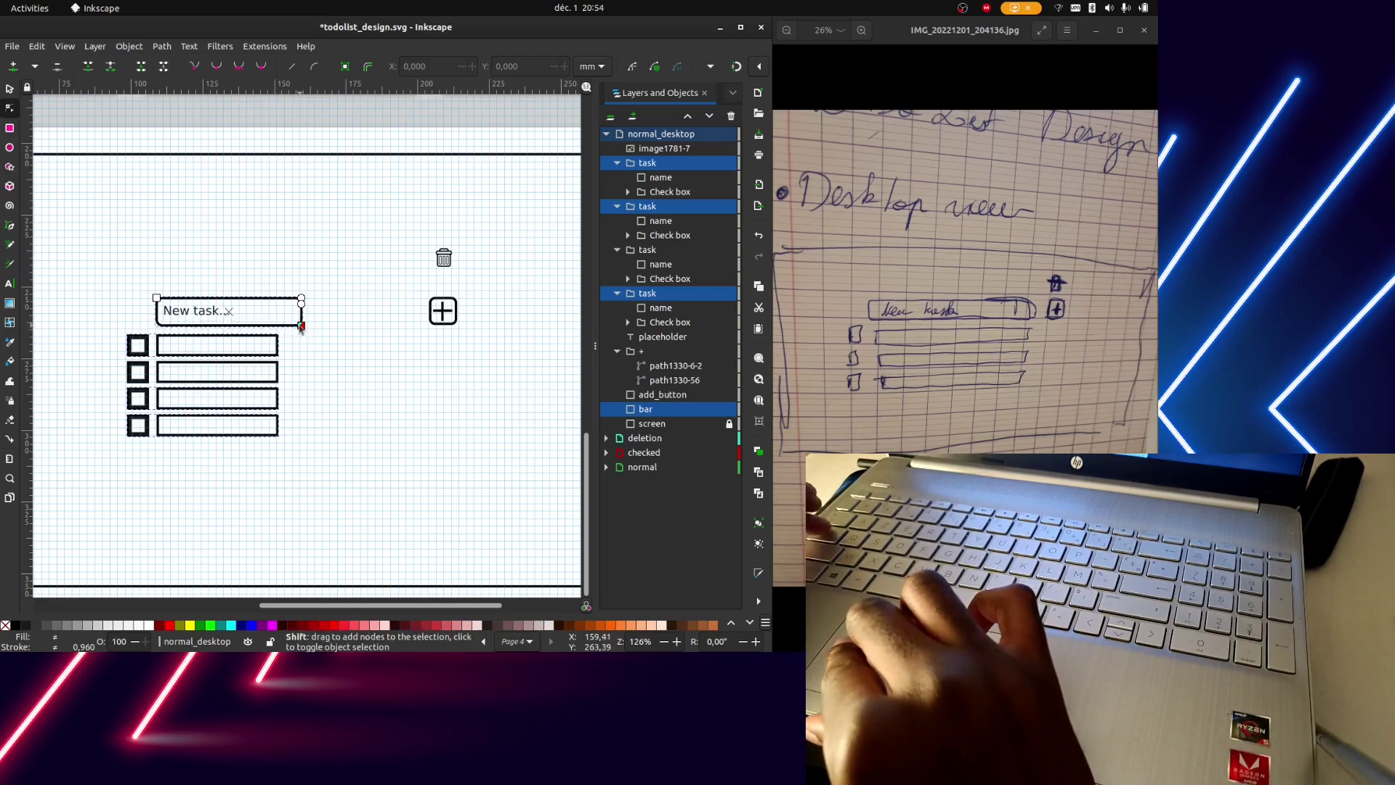
pyautogui.moveTo(303, 330); pyautogui.dragTo(275, 326)
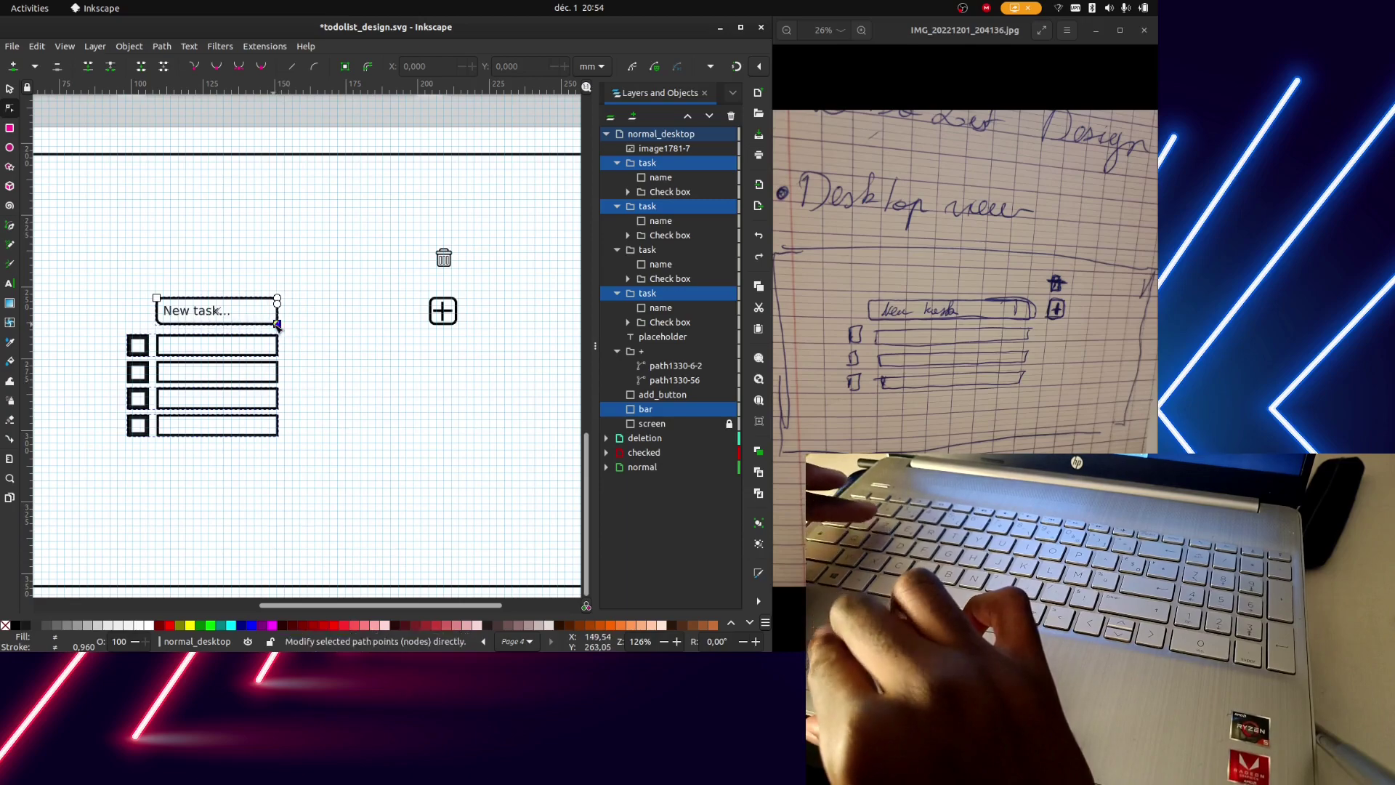
pyautogui.hotkey('ctrl', 'z')
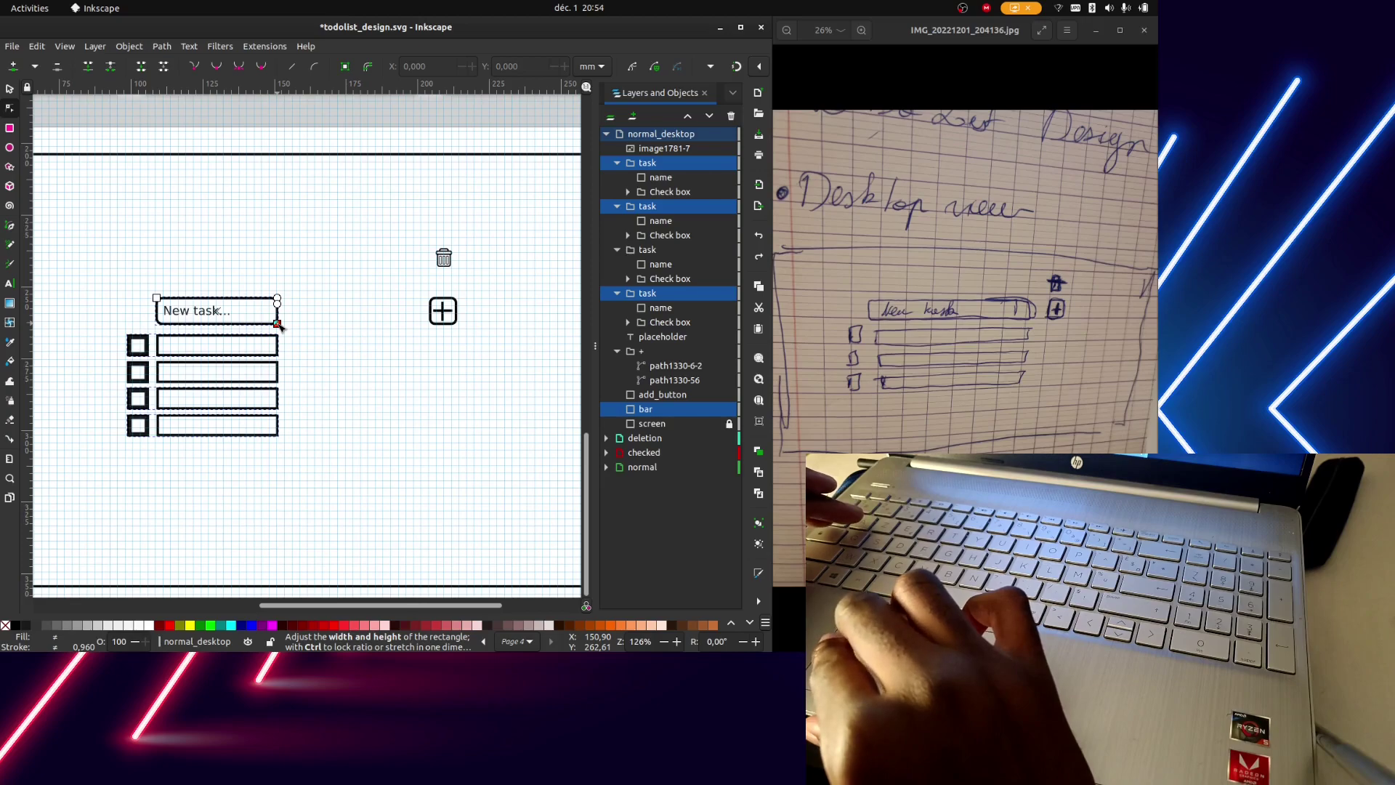
pyautogui.moveTo(277, 324); pyautogui.dragTo(419, 314)
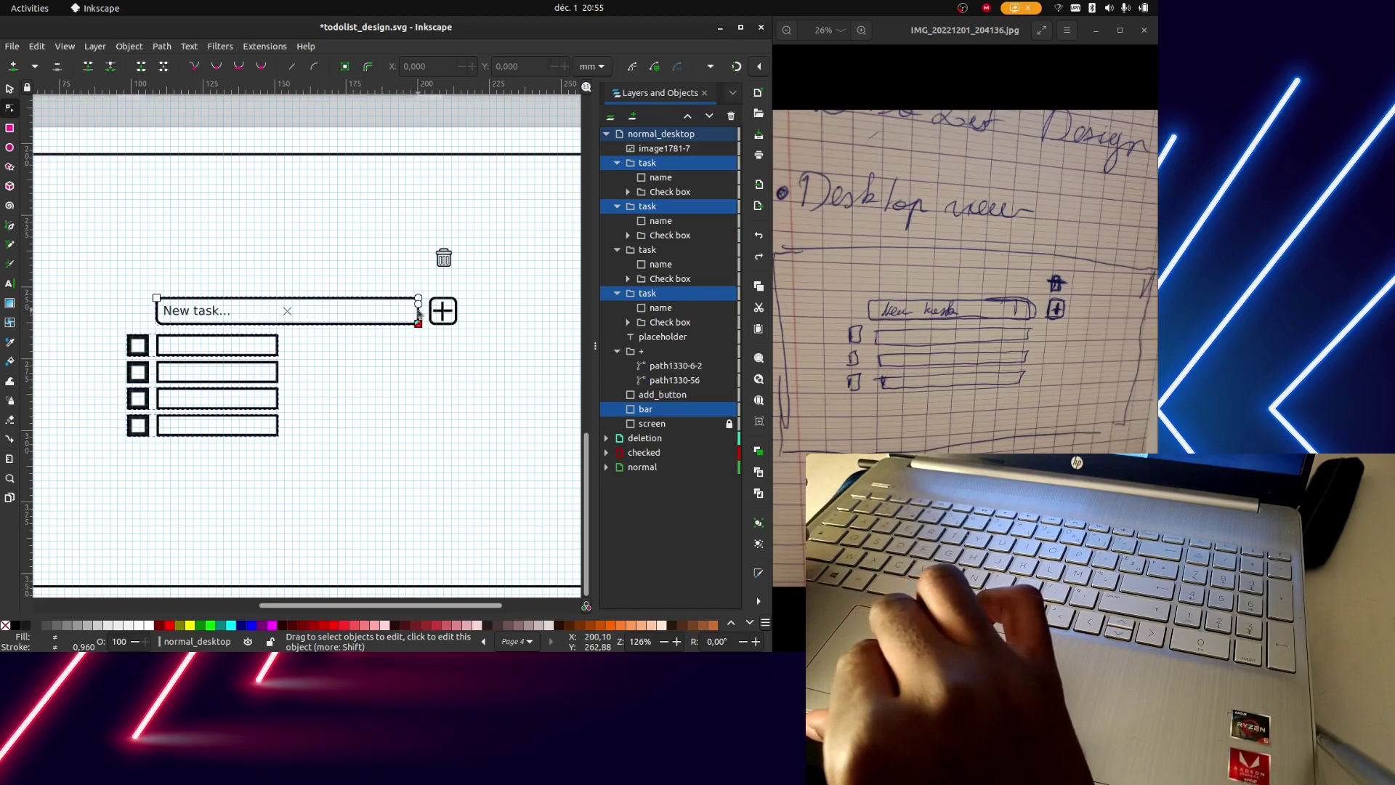
pyautogui.moveTo(418, 314); pyautogui.dragTo(409, 317)
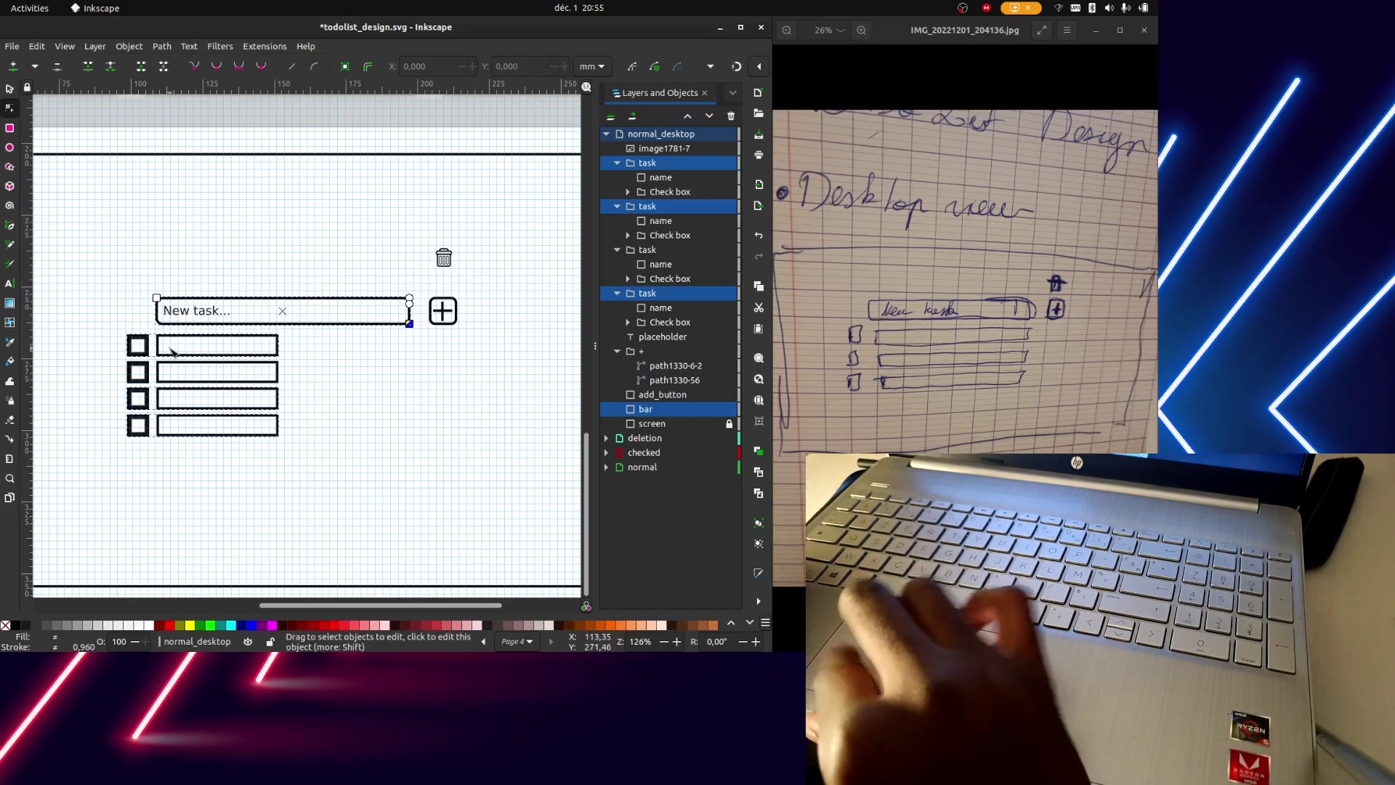
# Fine-tune the bar's right edge just short of the add button and add a vertical guide there
pyautogui.scroll(-1, 185, 327)
pyautogui.scroll(-1, 173, 354)
pyautogui.scroll(-5, 173, 353)
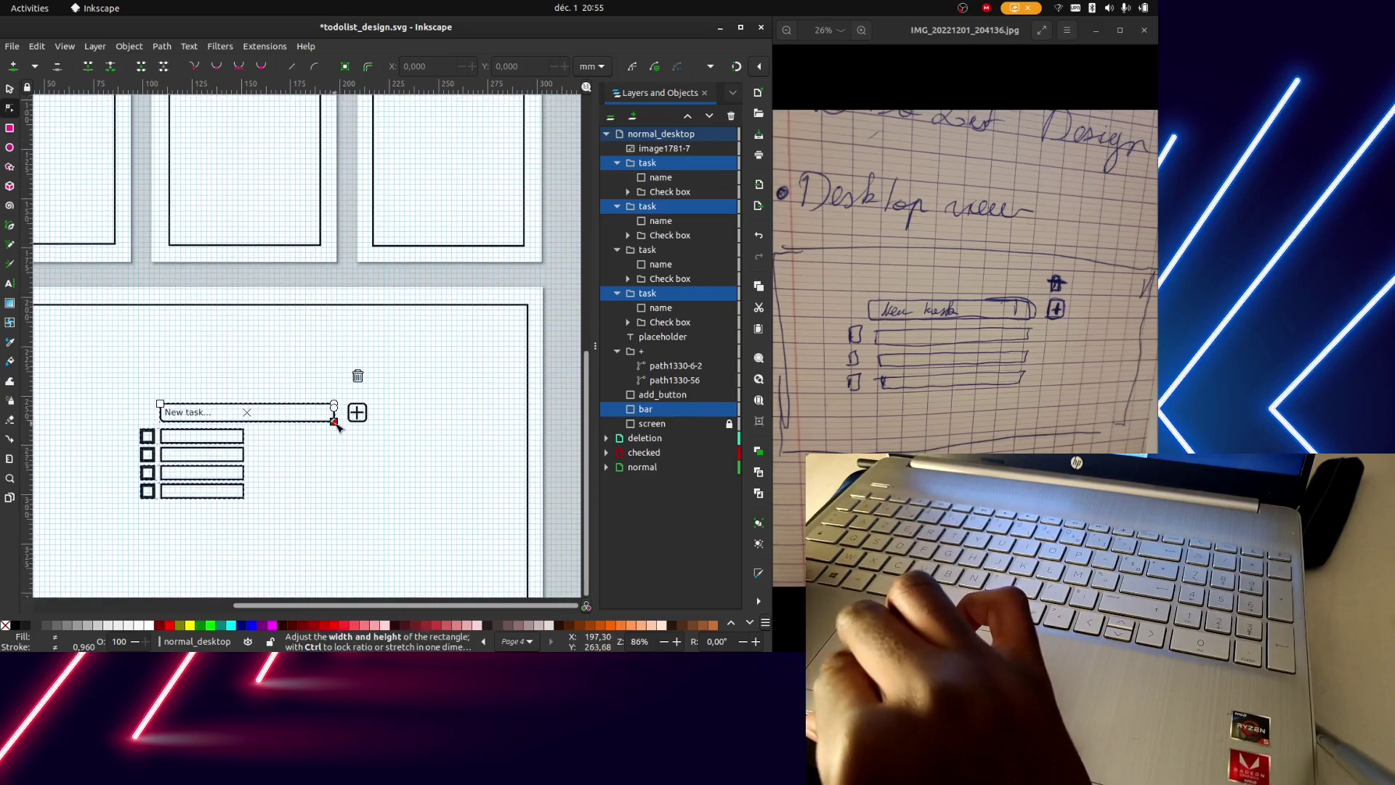
pyautogui.moveTo(335, 424); pyautogui.dragTo(334, 421)
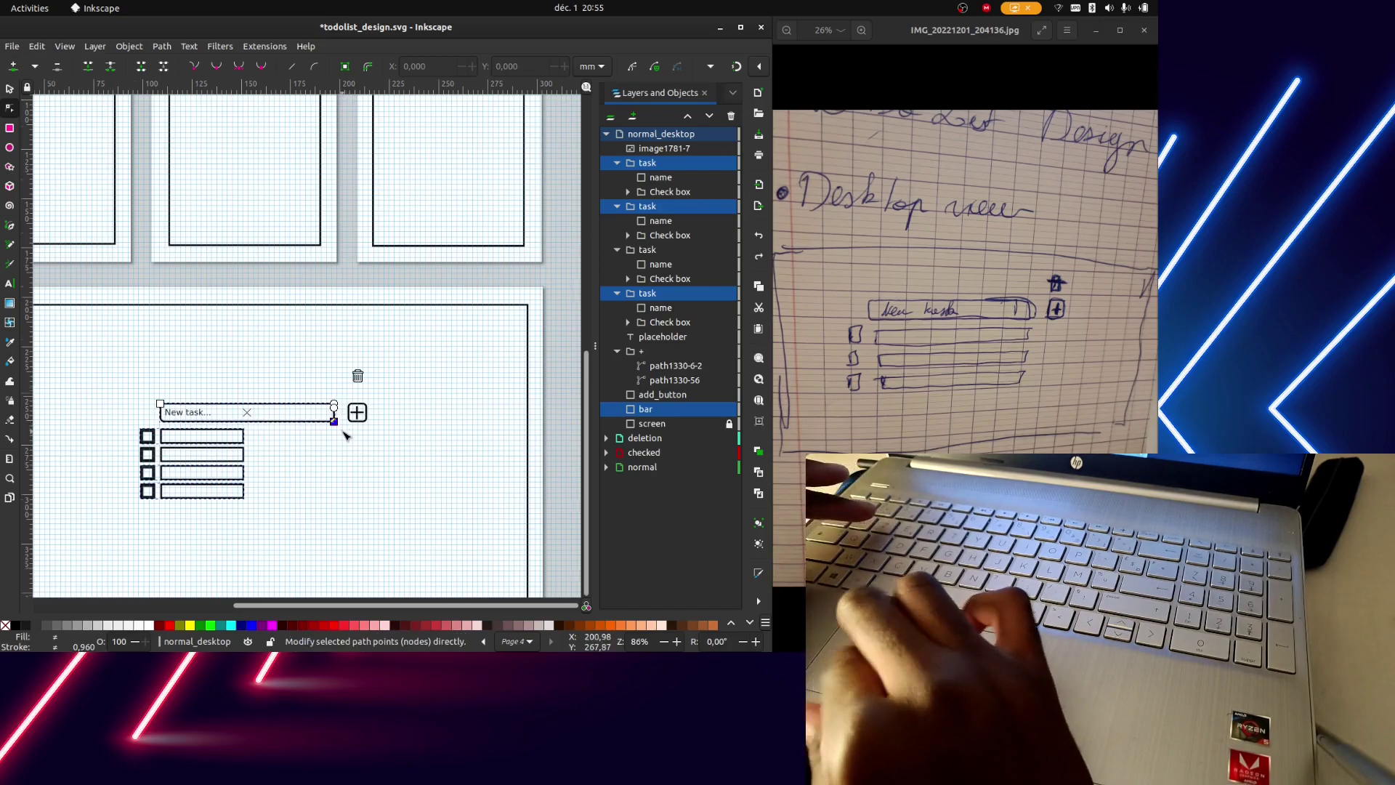
pyautogui.scroll(3, 341, 428)
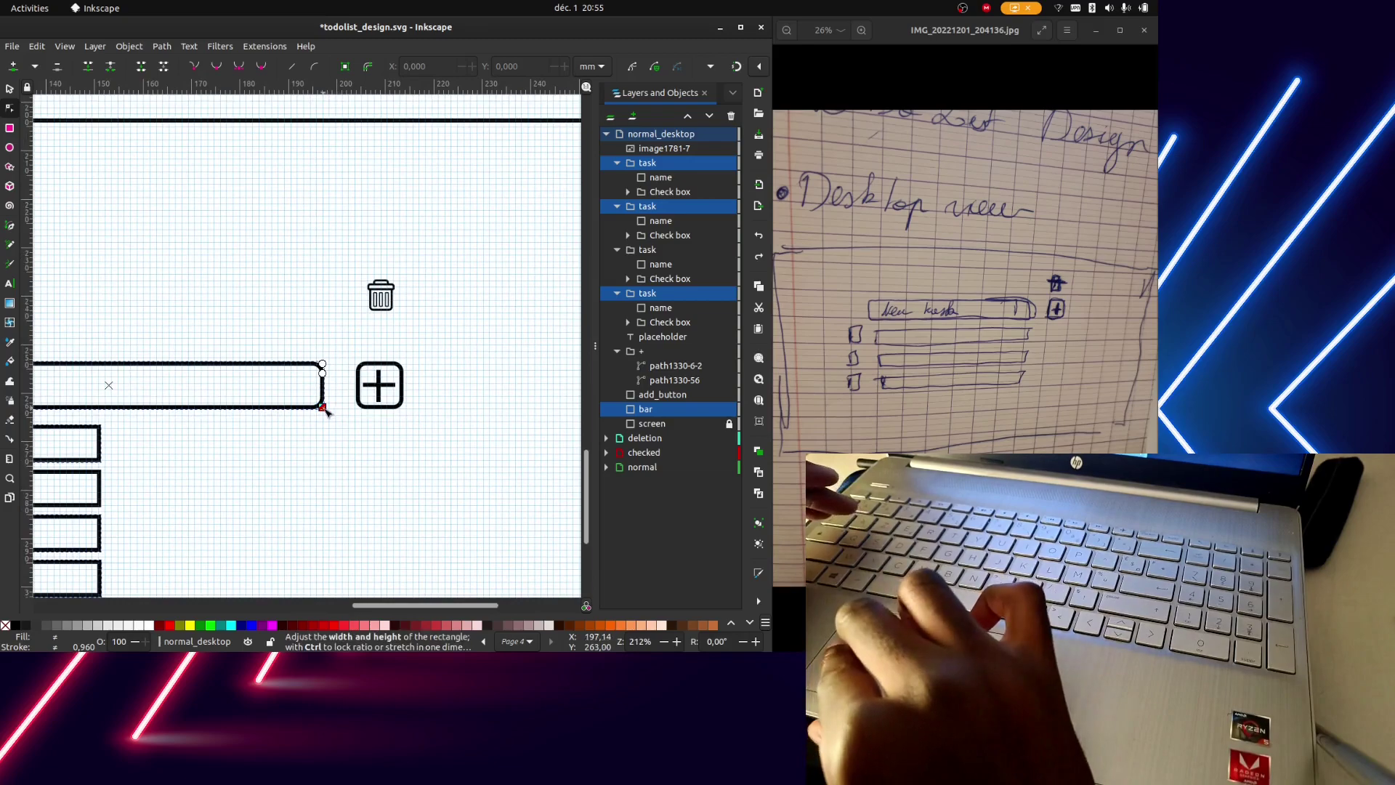
pyautogui.moveTo(323, 407); pyautogui.dragTo(361, 408)
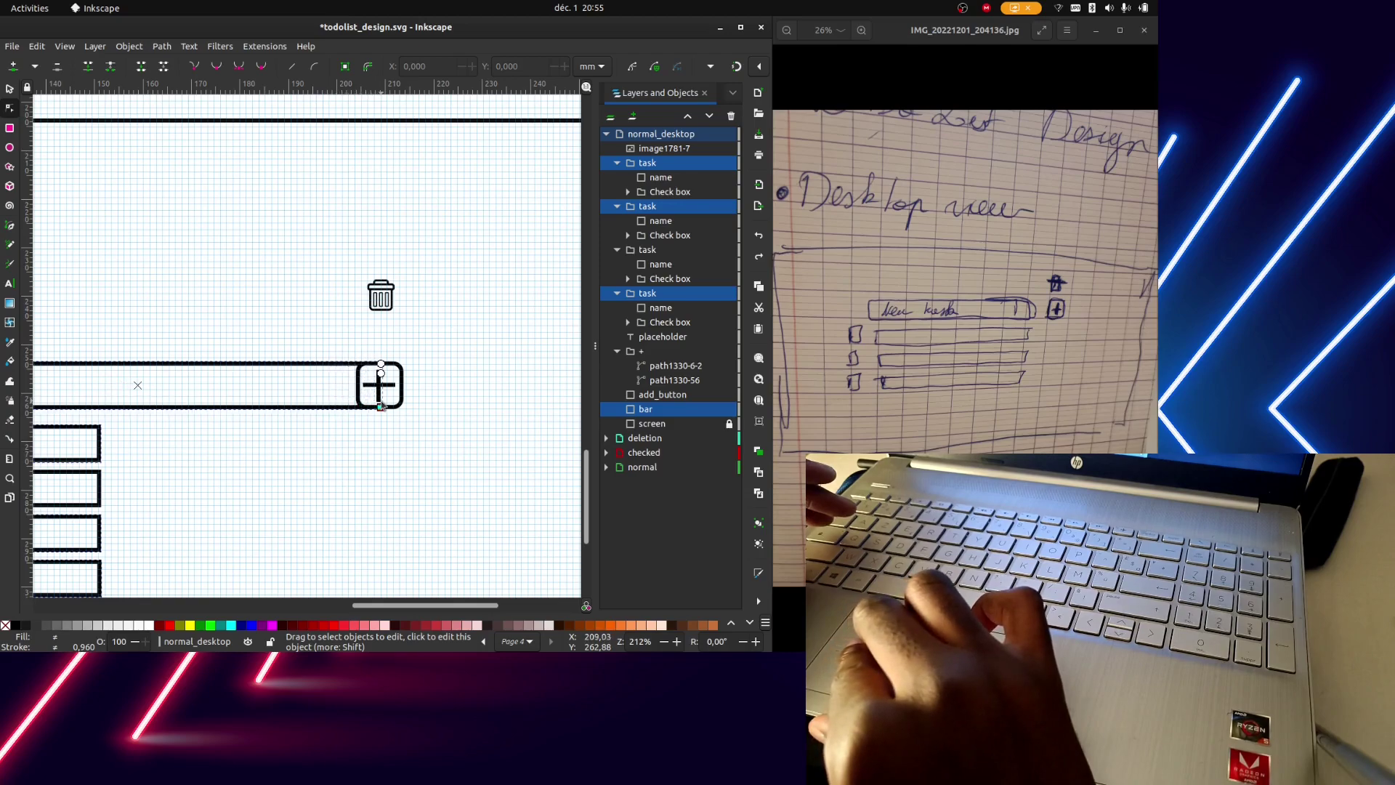
pyautogui.moveTo(386, 405); pyautogui.dragTo(342, 404)
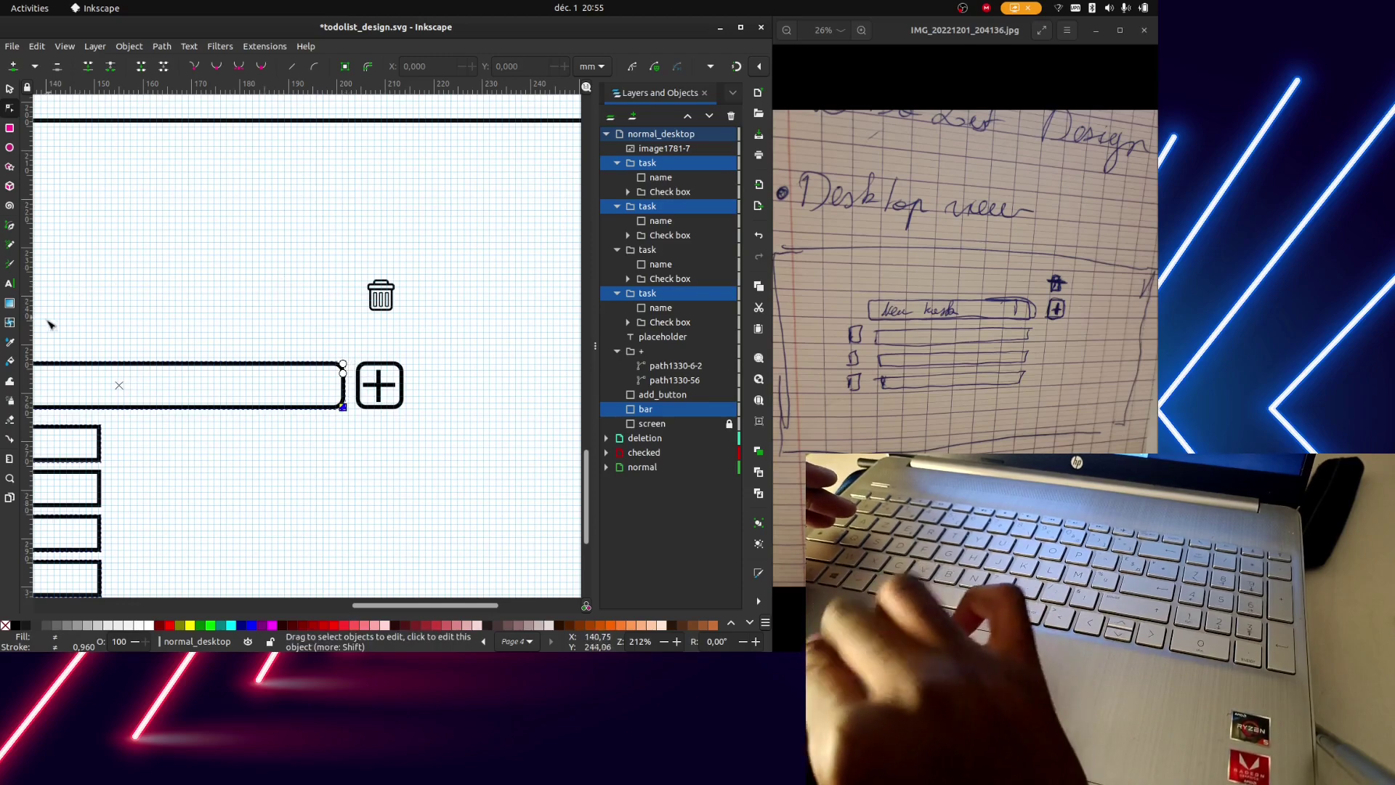
pyautogui.moveTo(27, 327); pyautogui.dragTo(343, 408)
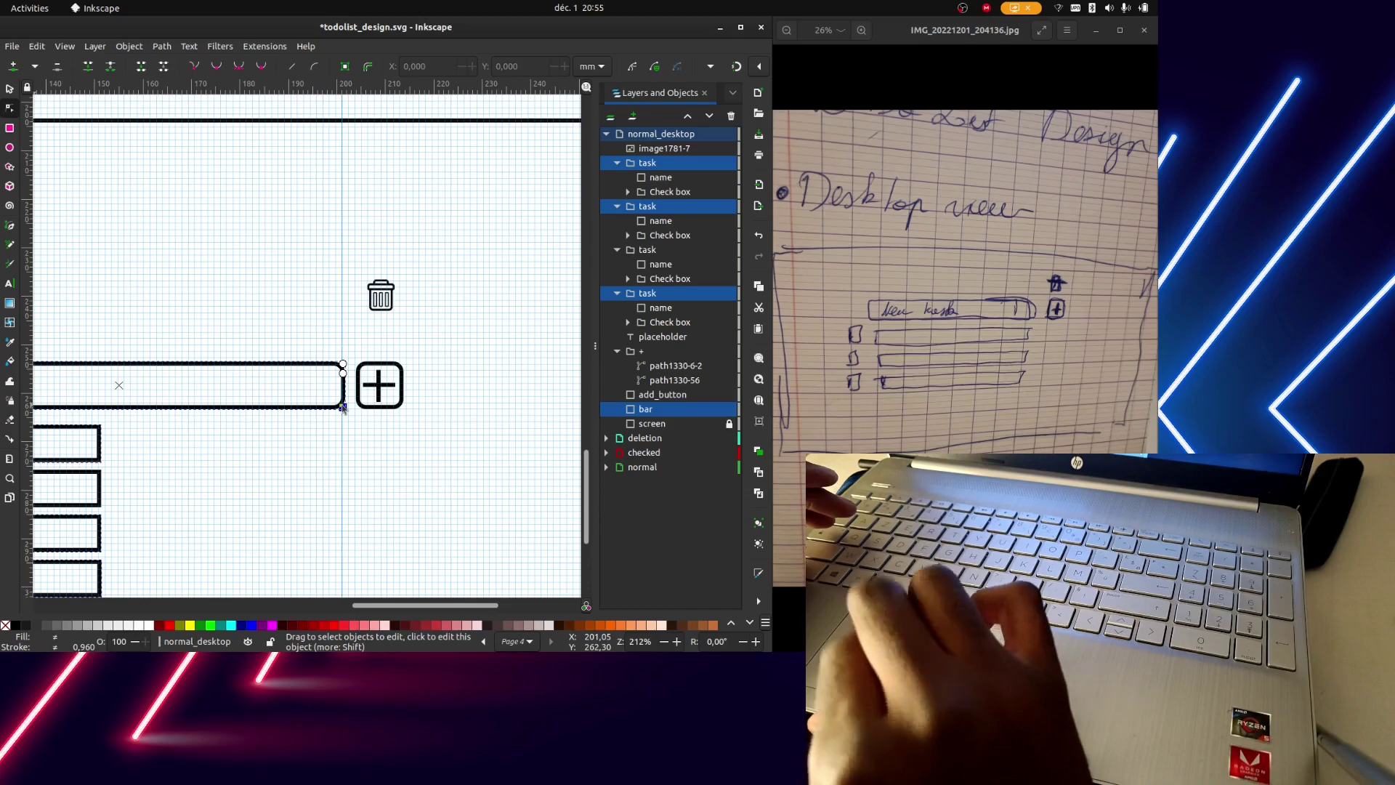
# Stretch the first two task boxes to the guide, then open the Edit menu
pyautogui.click(100, 448)
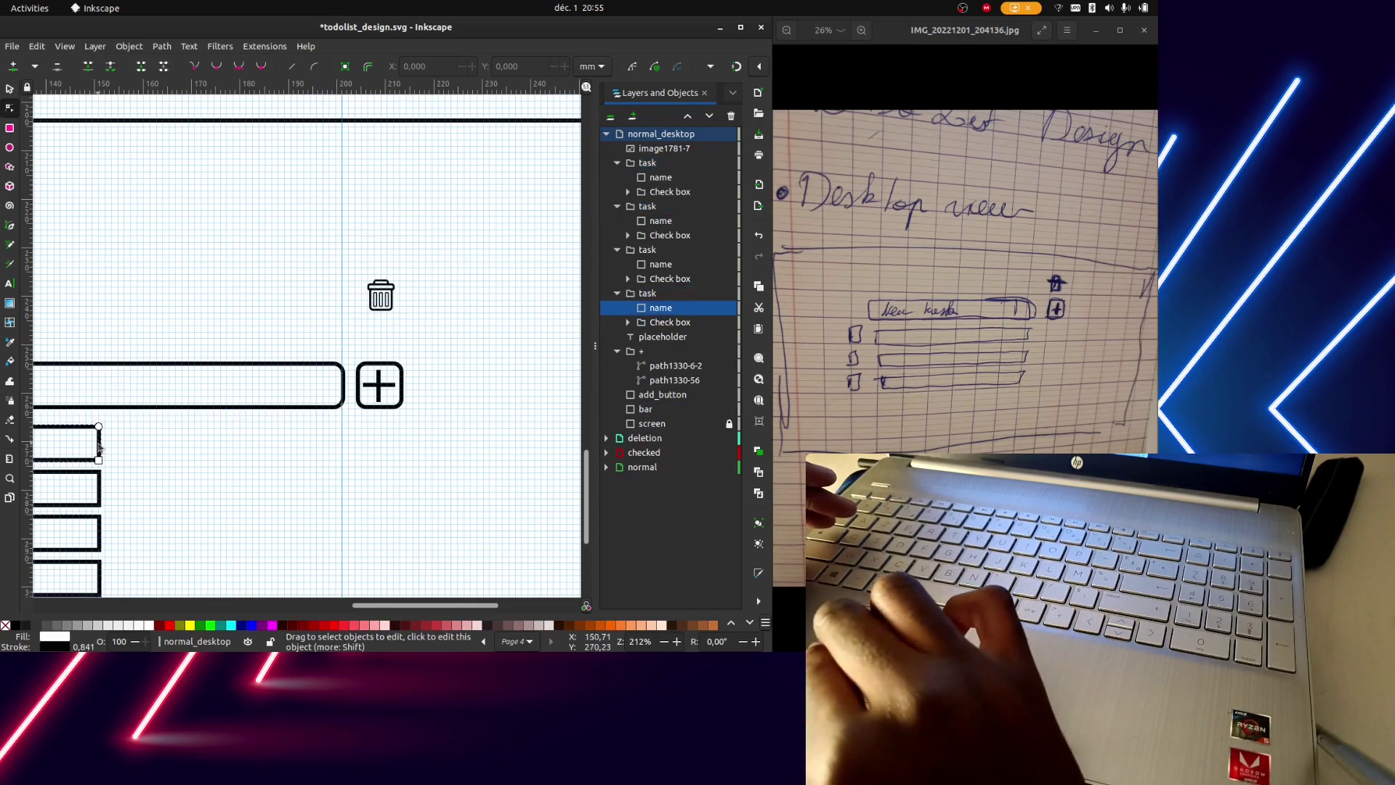
pyautogui.moveTo(99, 461); pyautogui.dragTo(342, 459)
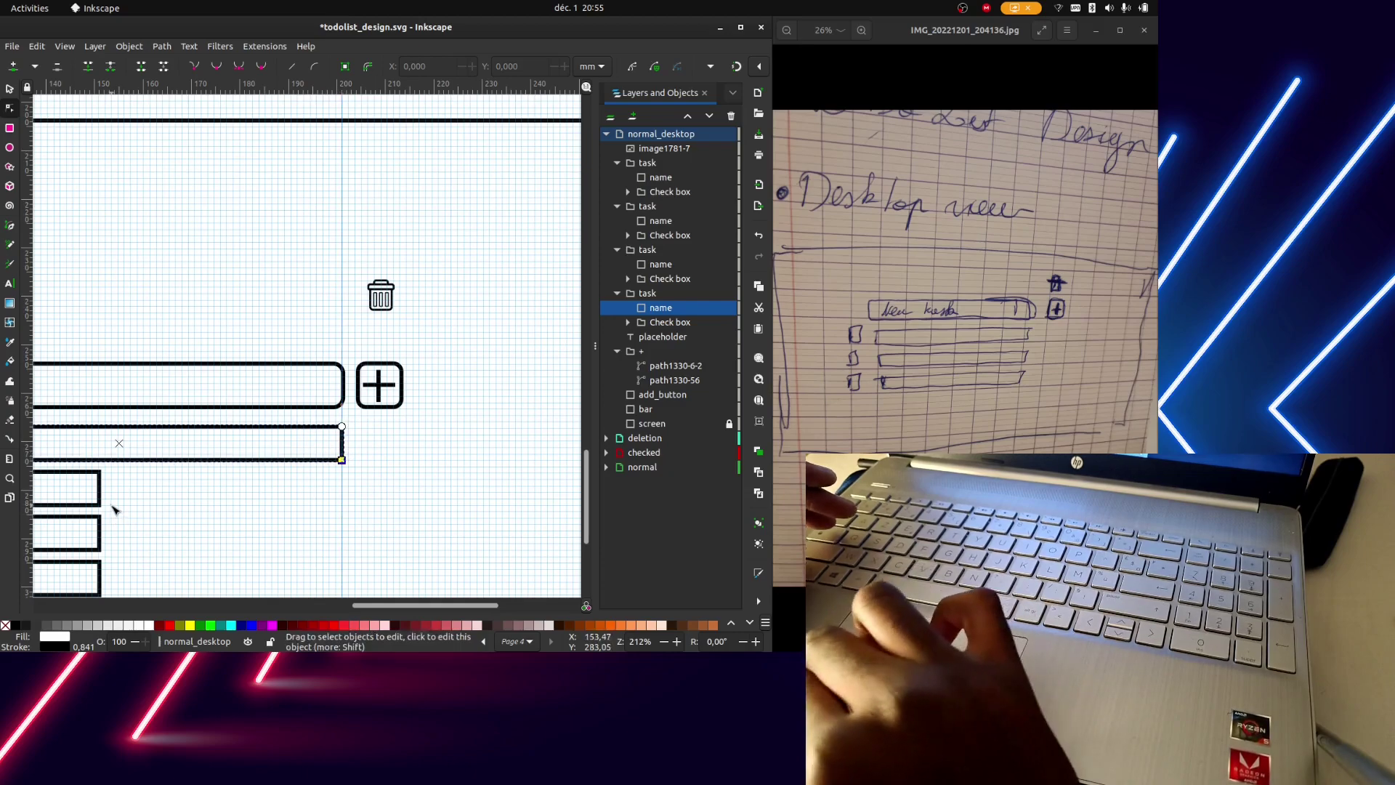
pyautogui.click(101, 506)
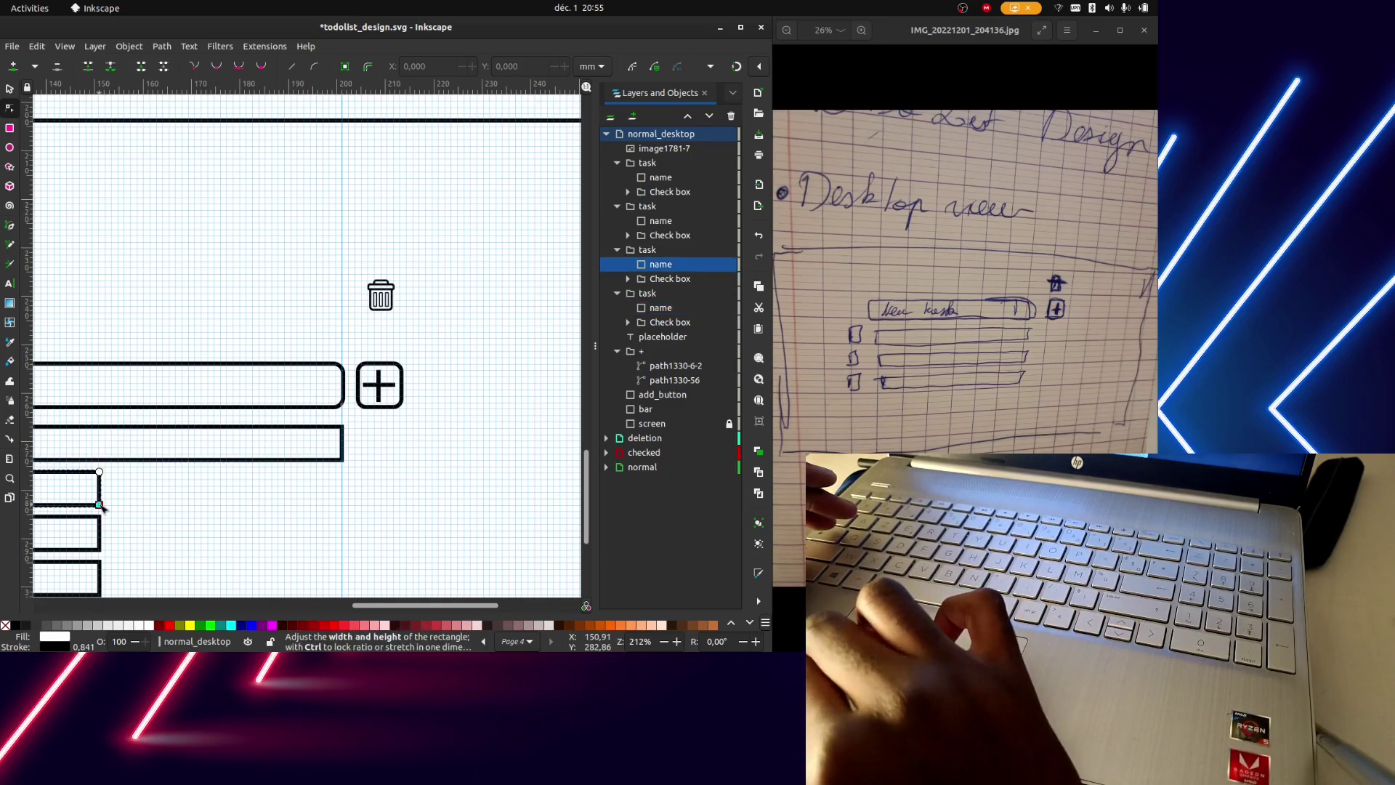
pyautogui.moveTo(101, 505)
pyautogui.mouseDown()
pyautogui.moveTo(159, 489)
pyautogui.moveTo(343, 490)
pyautogui.mouseUp()
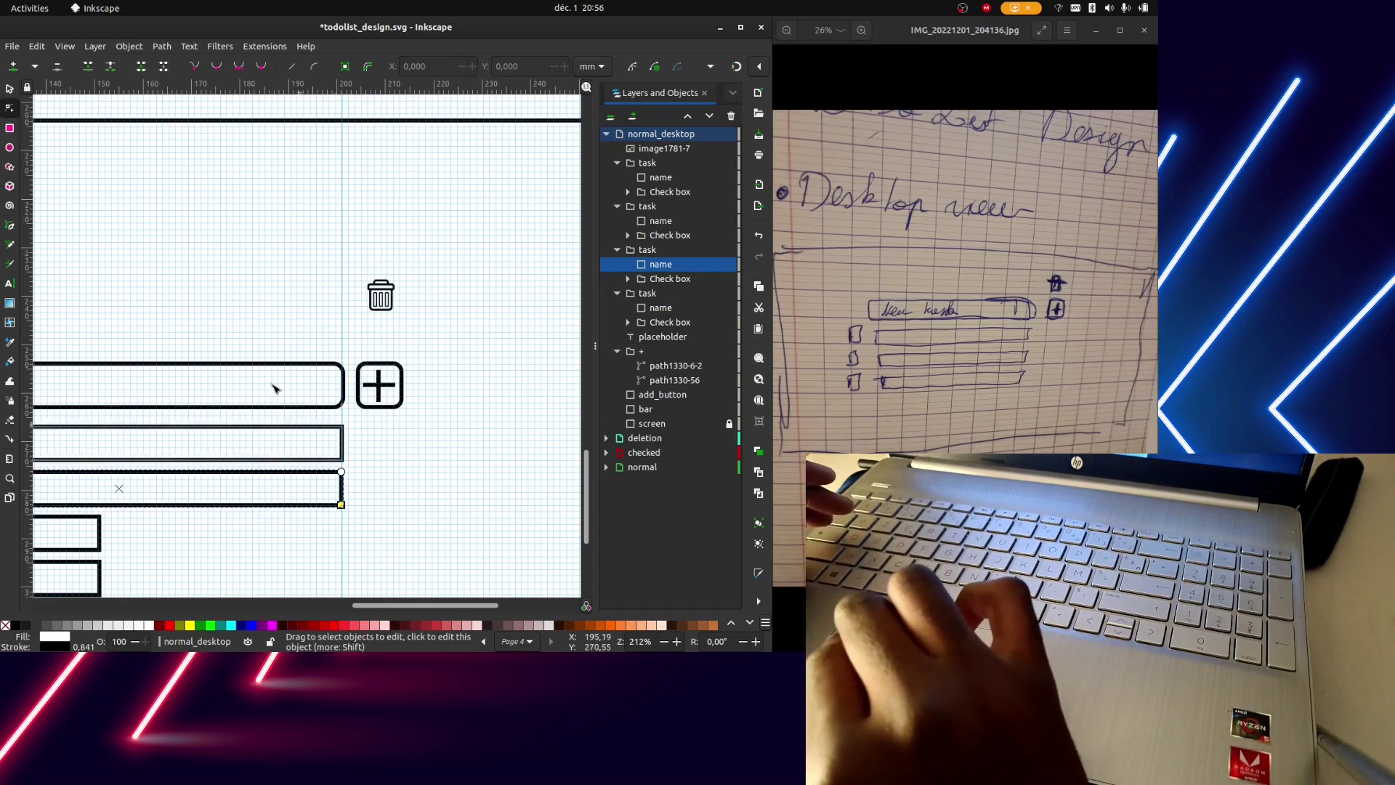
pyautogui.click(72, 47)
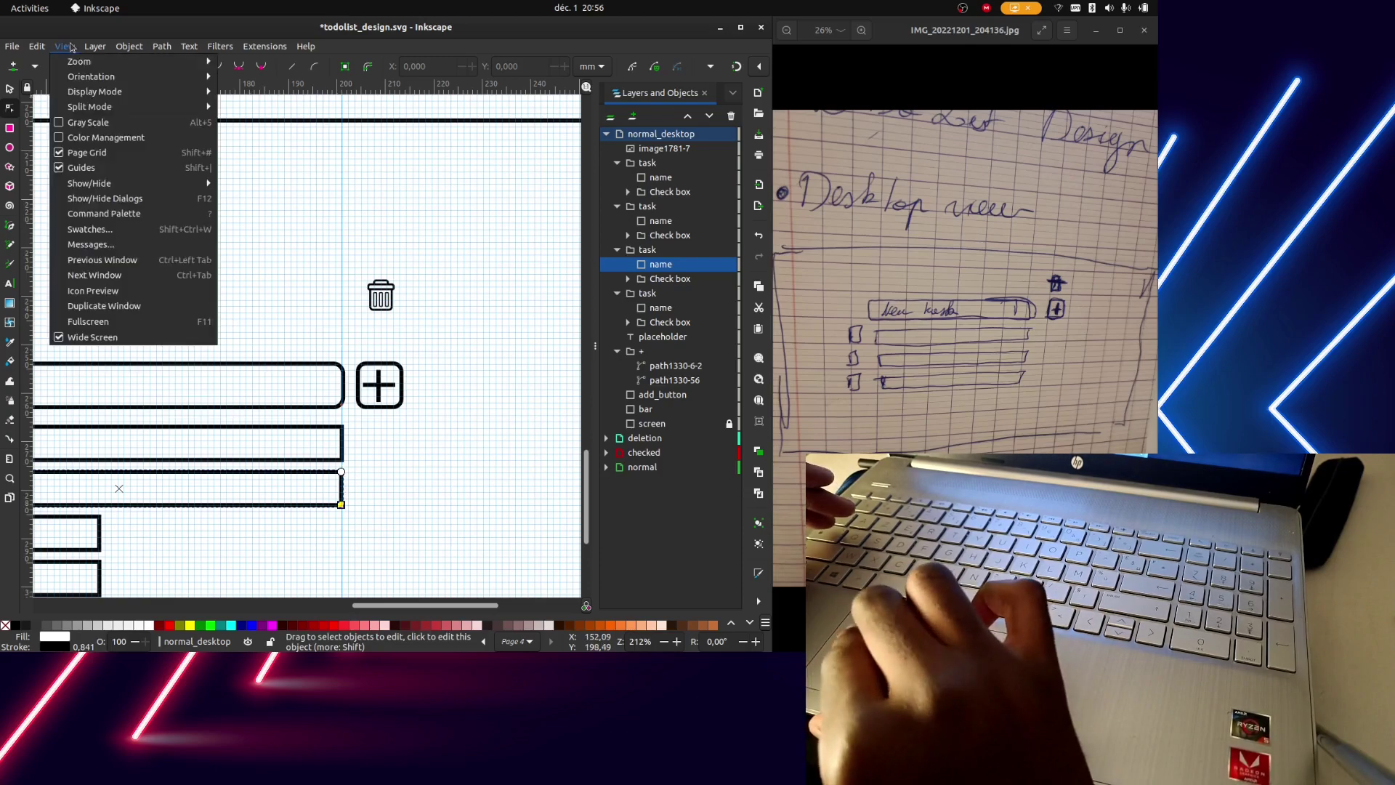
pyautogui.moveTo(36, 45)
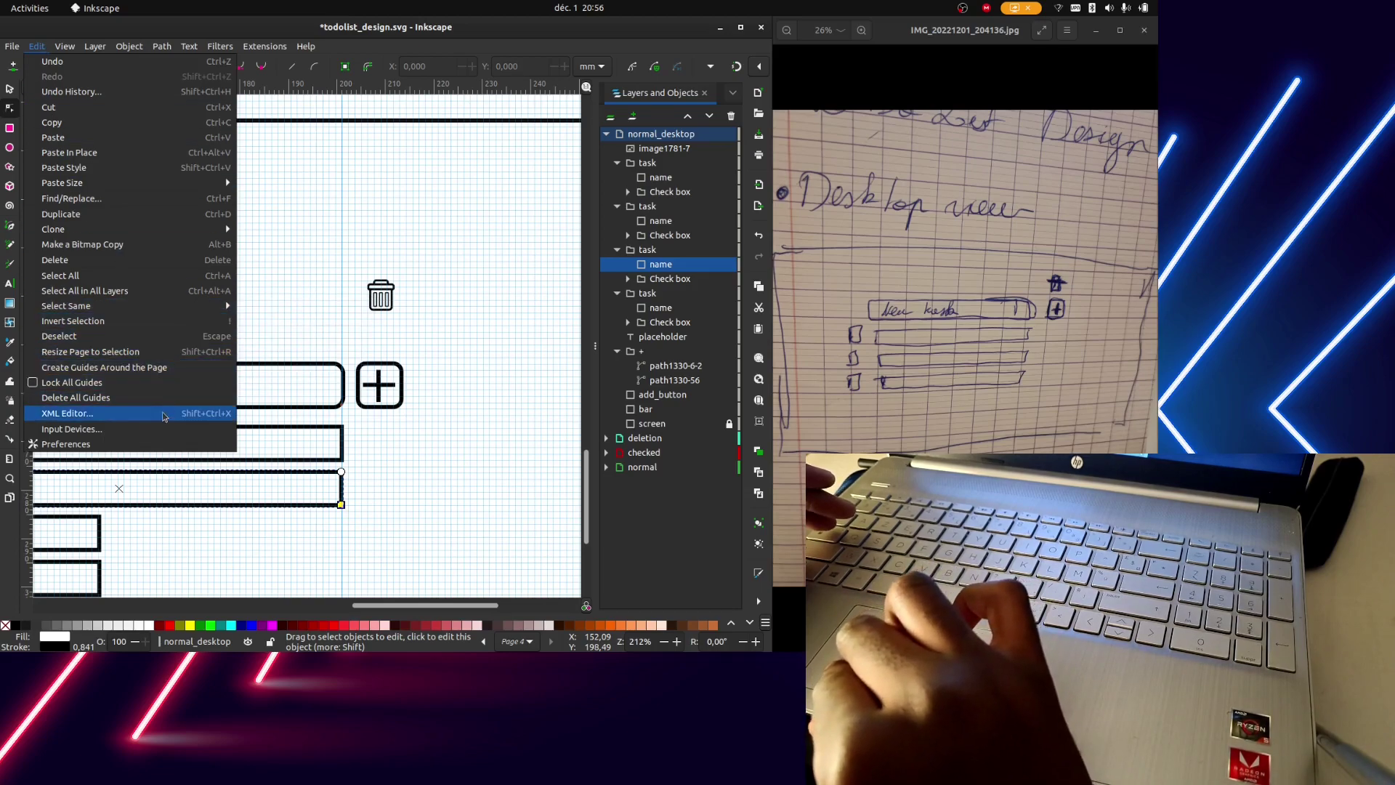
pyautogui.click(151, 444)
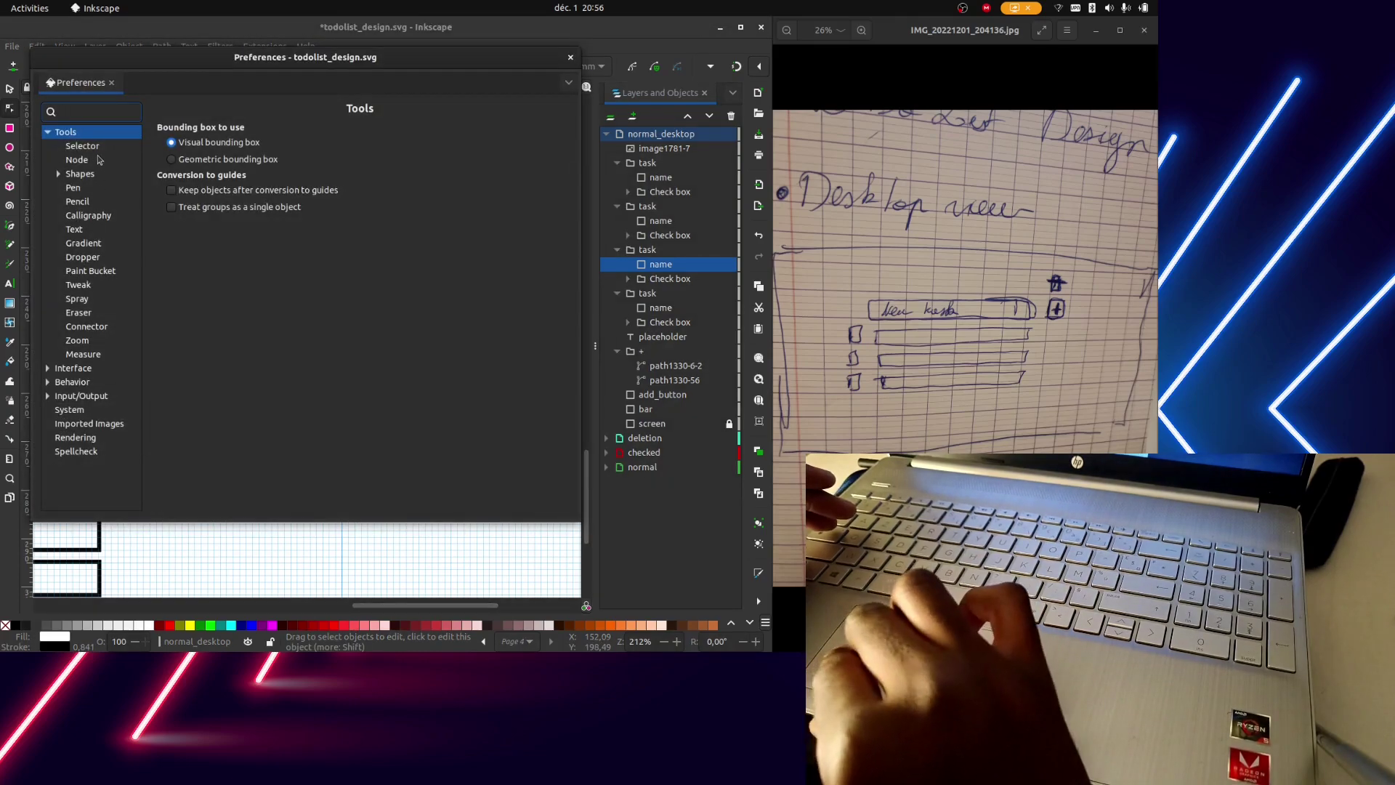
pyautogui.click(99, 158)
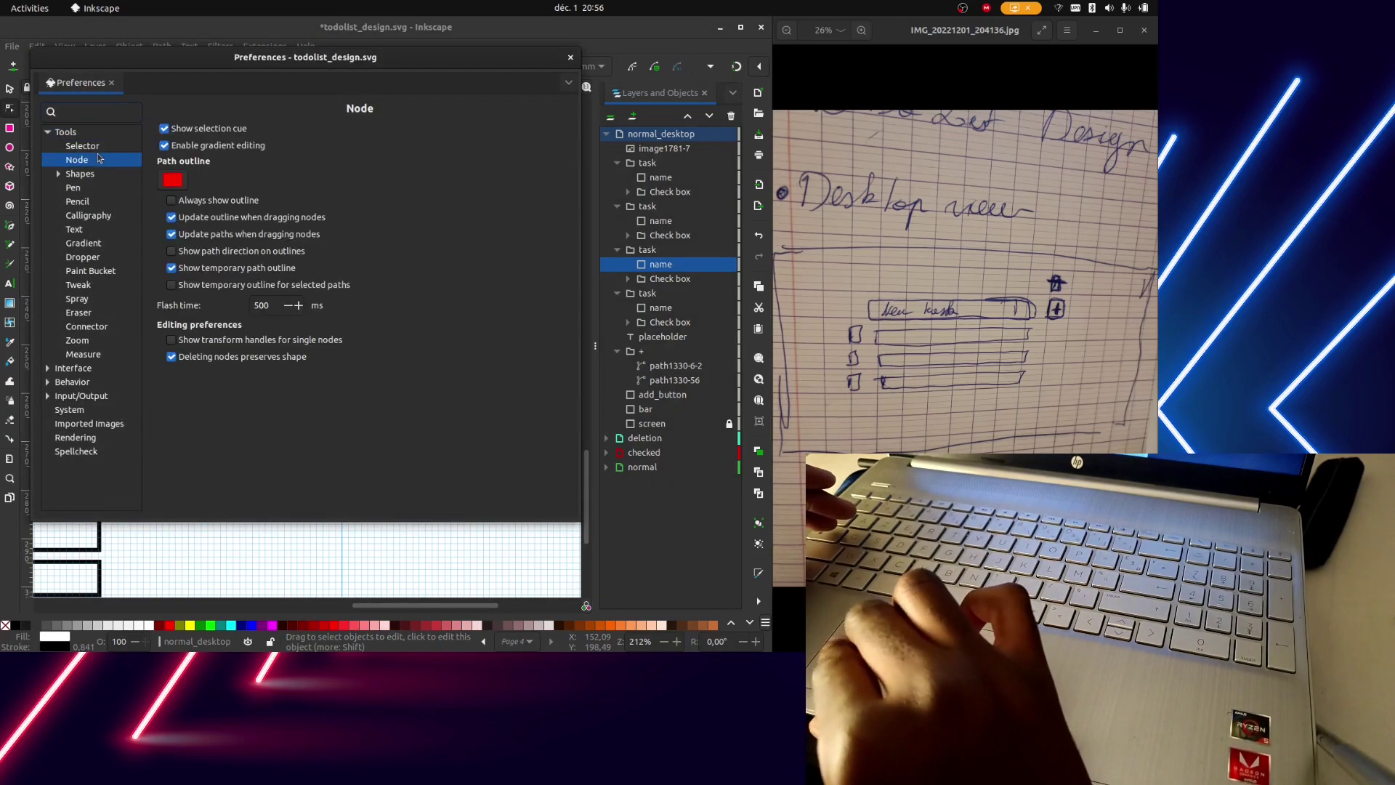
pyautogui.click(78, 396)
pyautogui.click(65, 383)
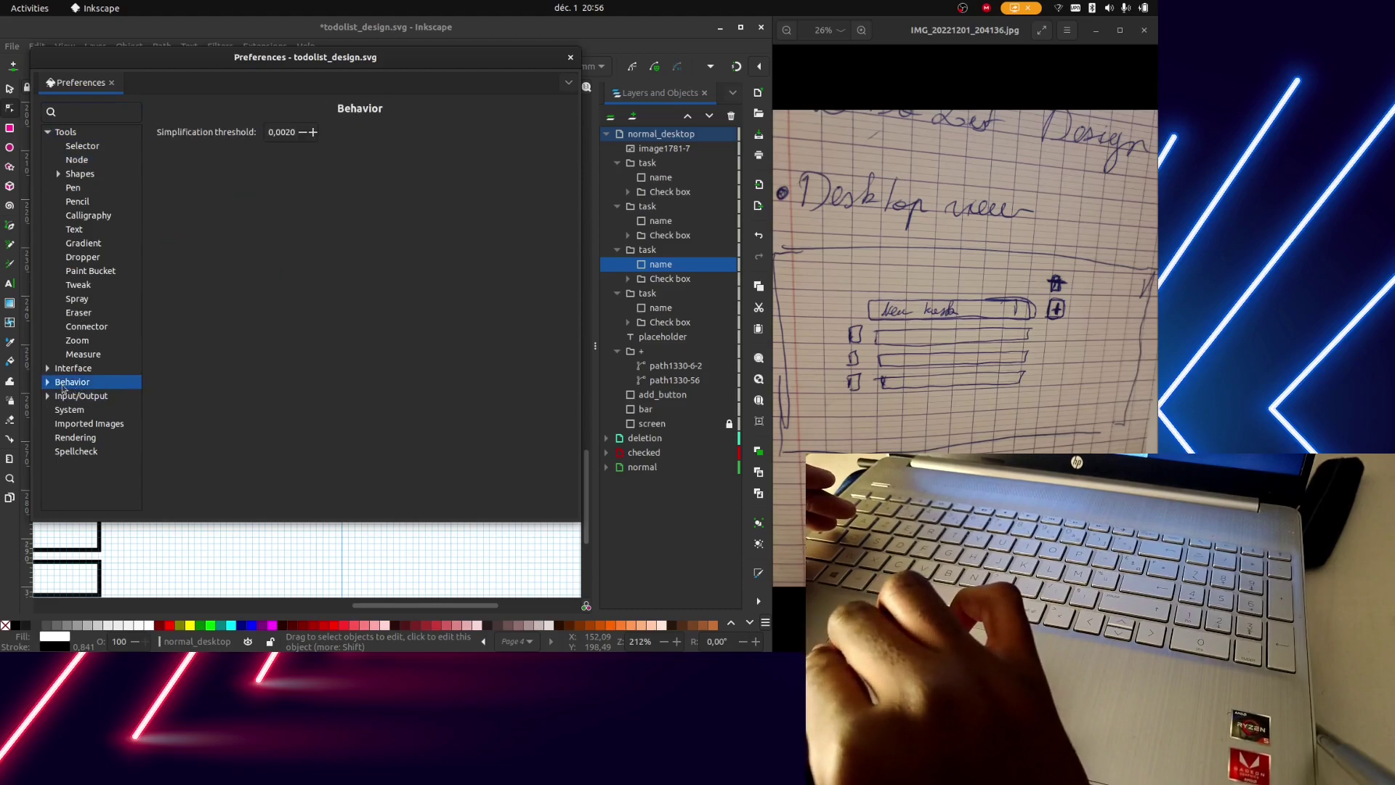
pyautogui.click(47, 383)
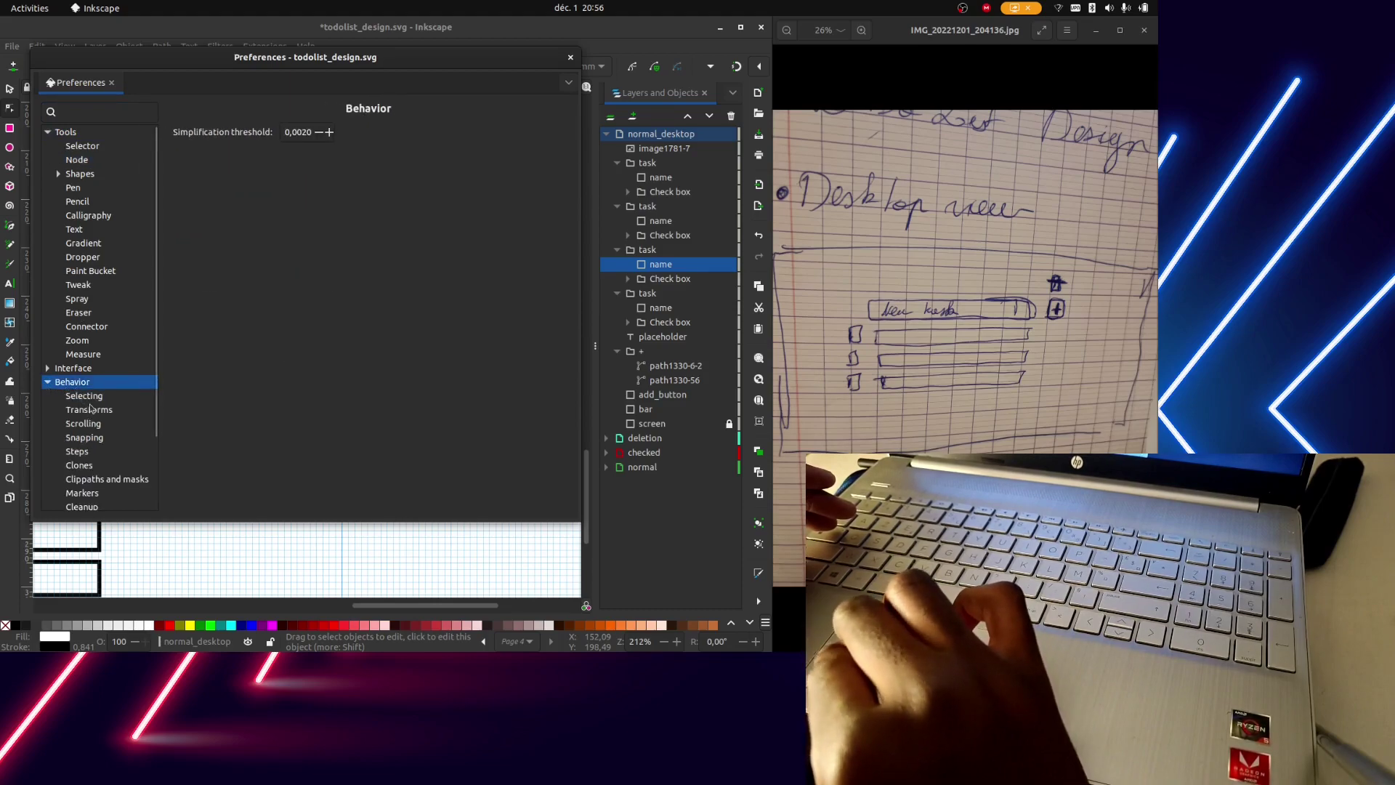
pyautogui.click(90, 397)
pyautogui.click(85, 438)
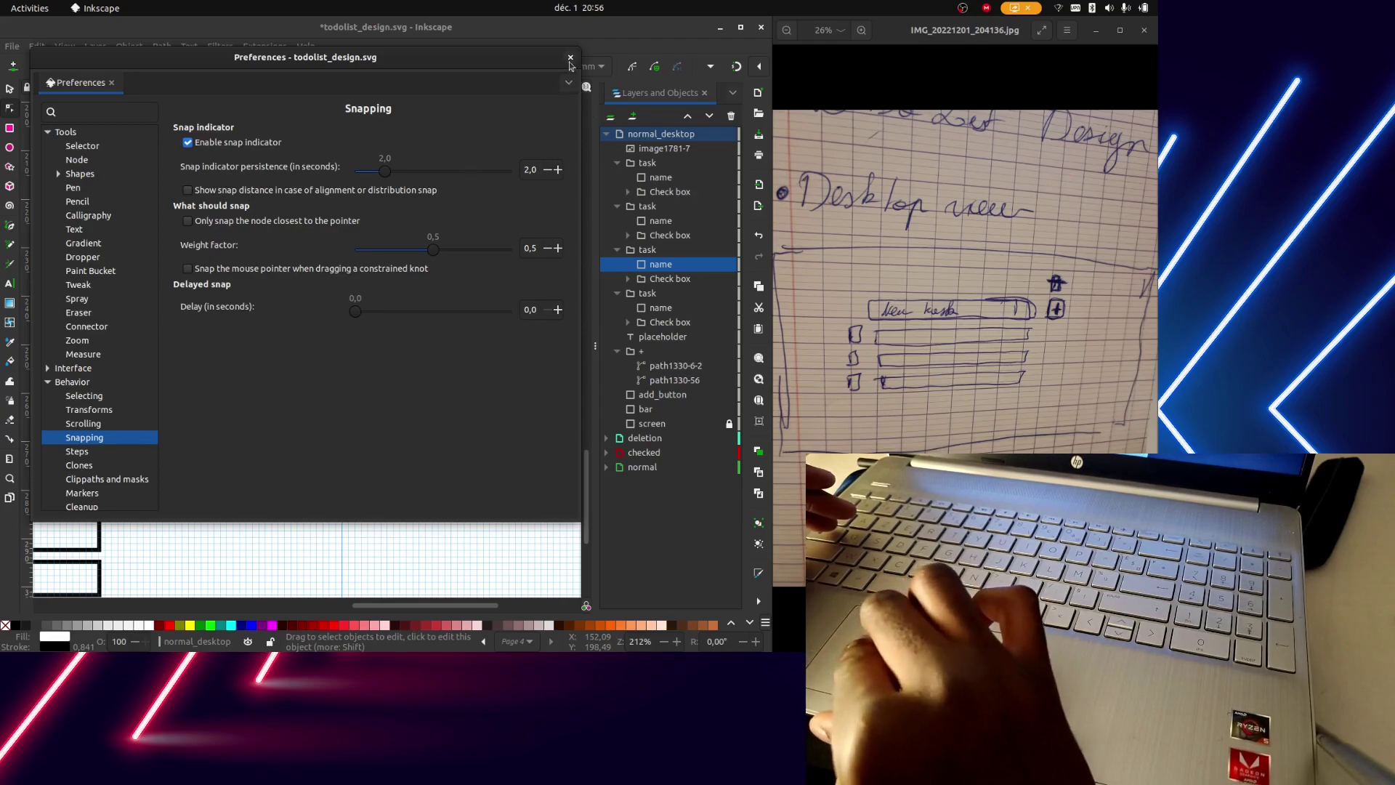
pyautogui.click(570, 58)
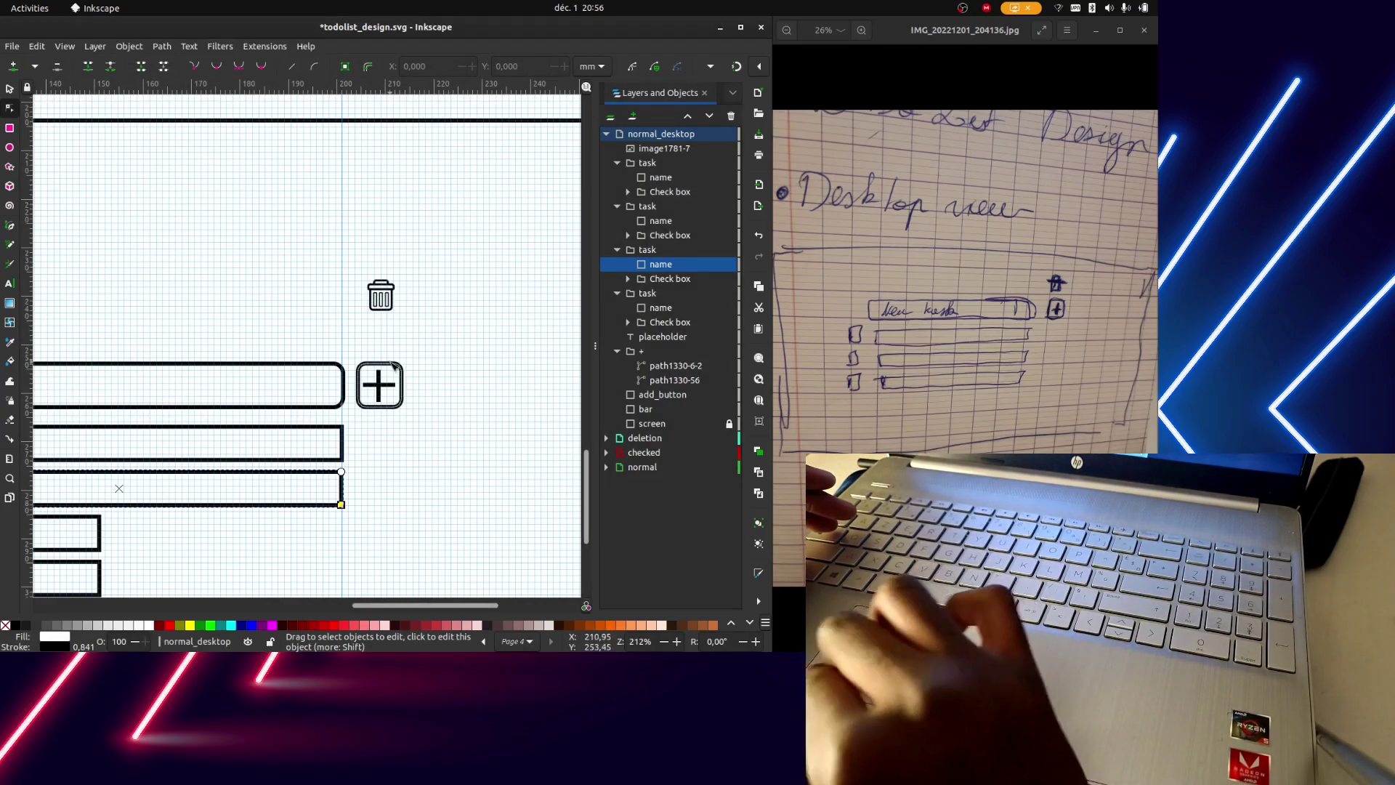
# Widen the fourth and bottom task boxes to match the wider ones and align their edges
pyautogui.scroll(-4, 393, 365)
pyautogui.hscroll(-4, 393, 365)
pyautogui.scroll(-1, 393, 366)
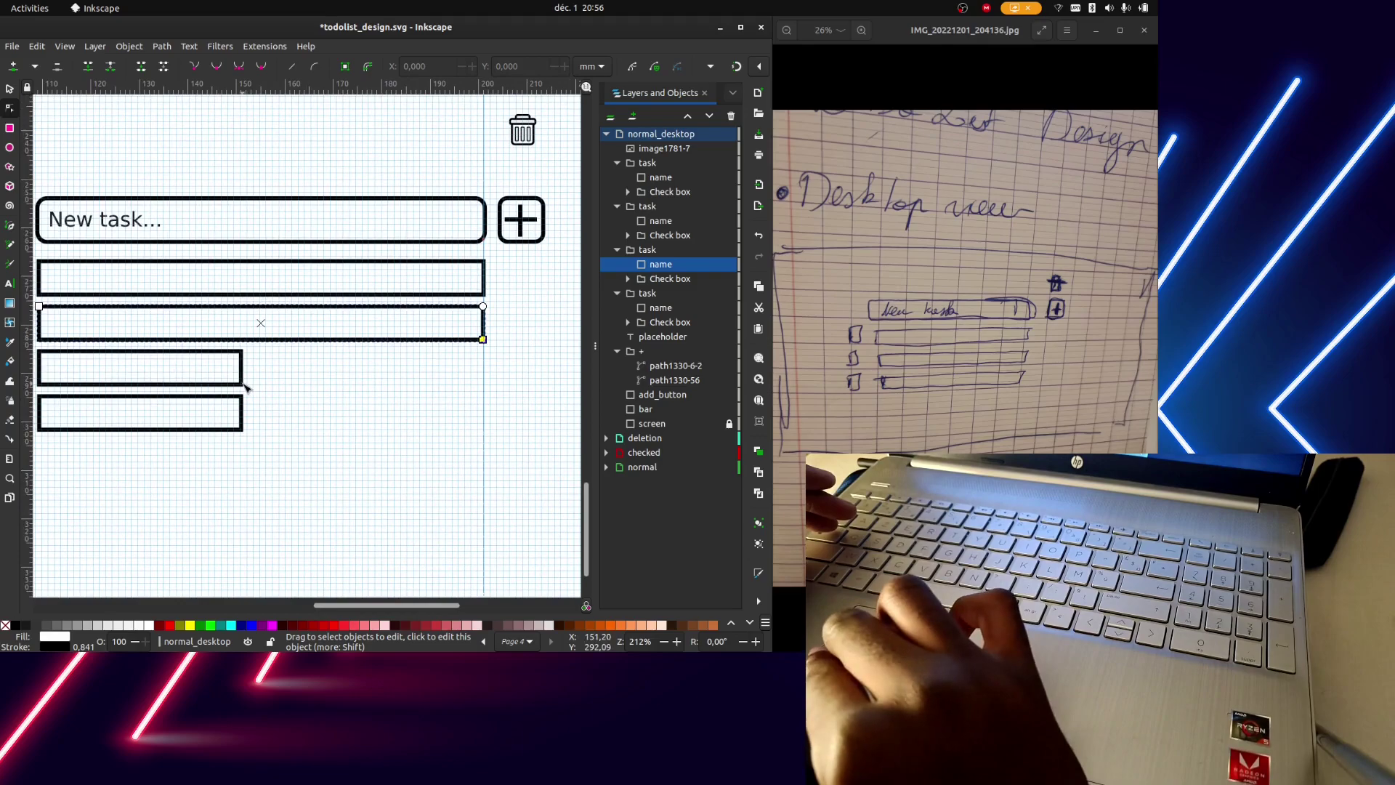
pyautogui.click(243, 386)
pyautogui.moveTo(241, 385); pyautogui.dragTo(484, 386)
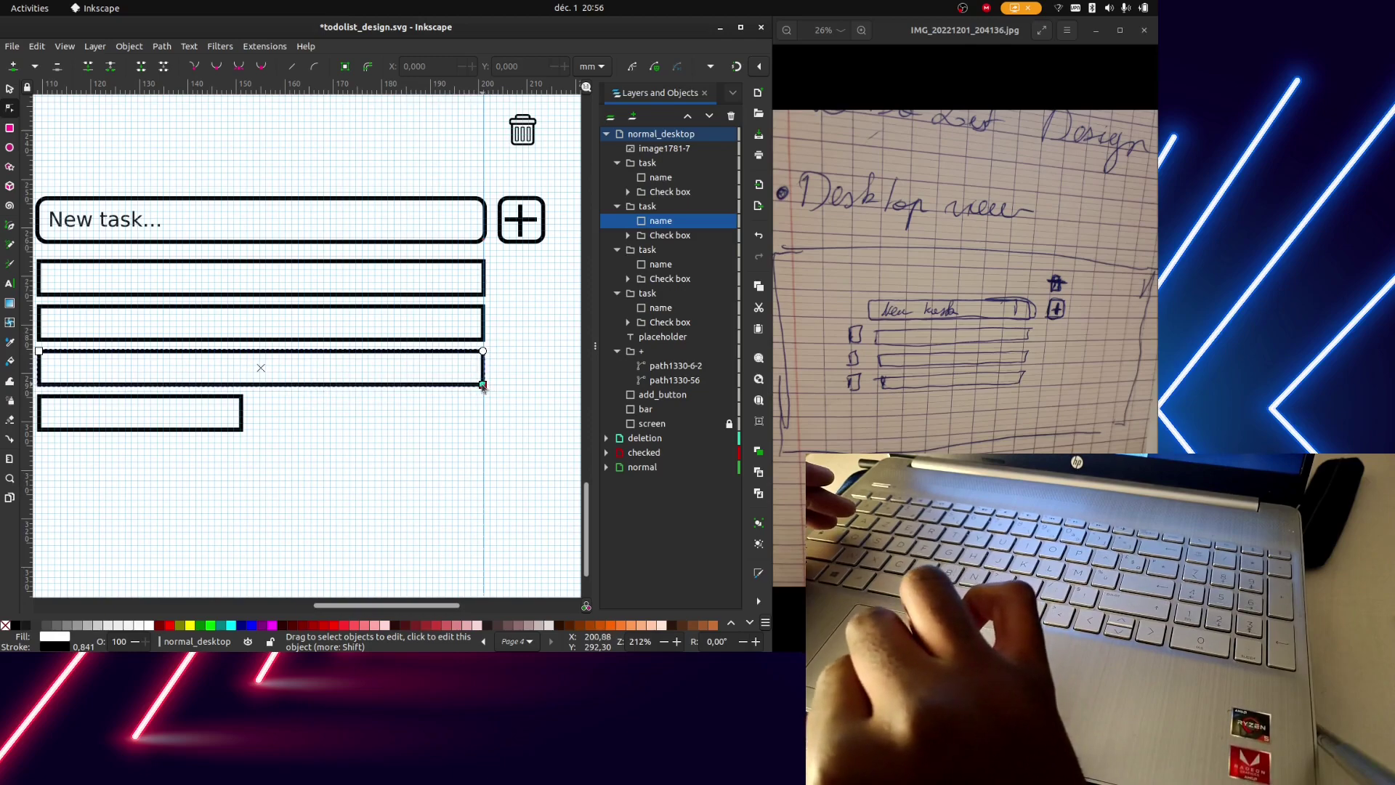
pyautogui.click(242, 433)
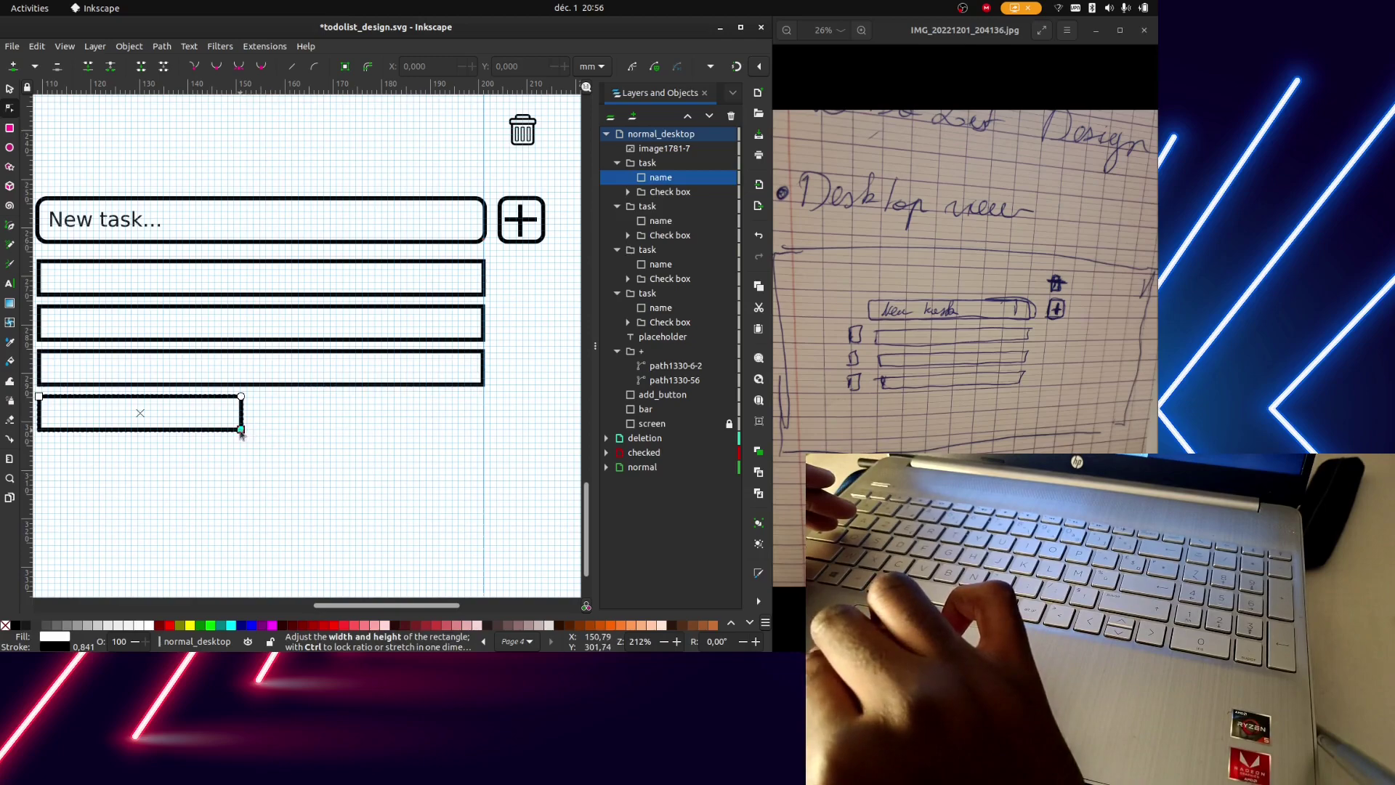
pyautogui.moveTo(242, 432); pyautogui.dragTo(483, 430)
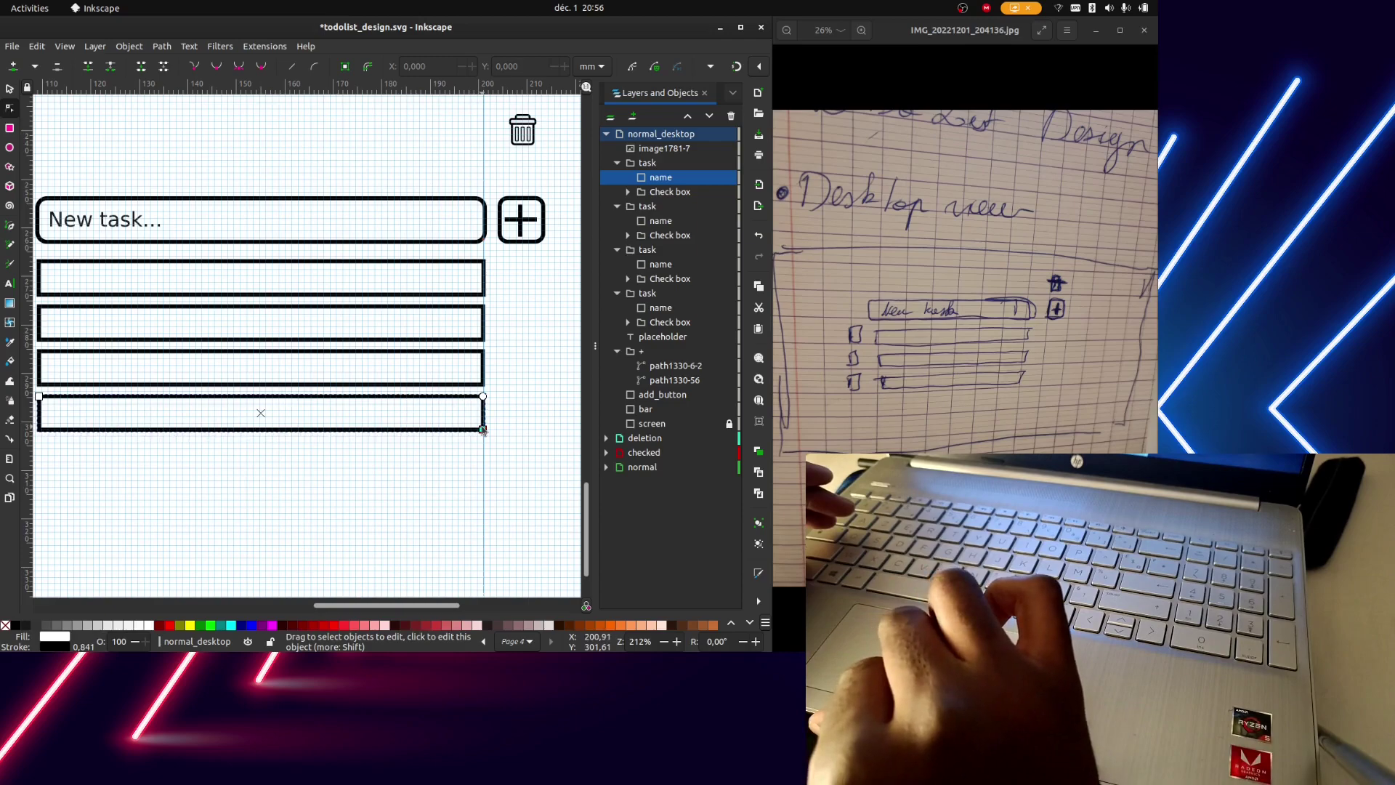
pyautogui.click(482, 382)
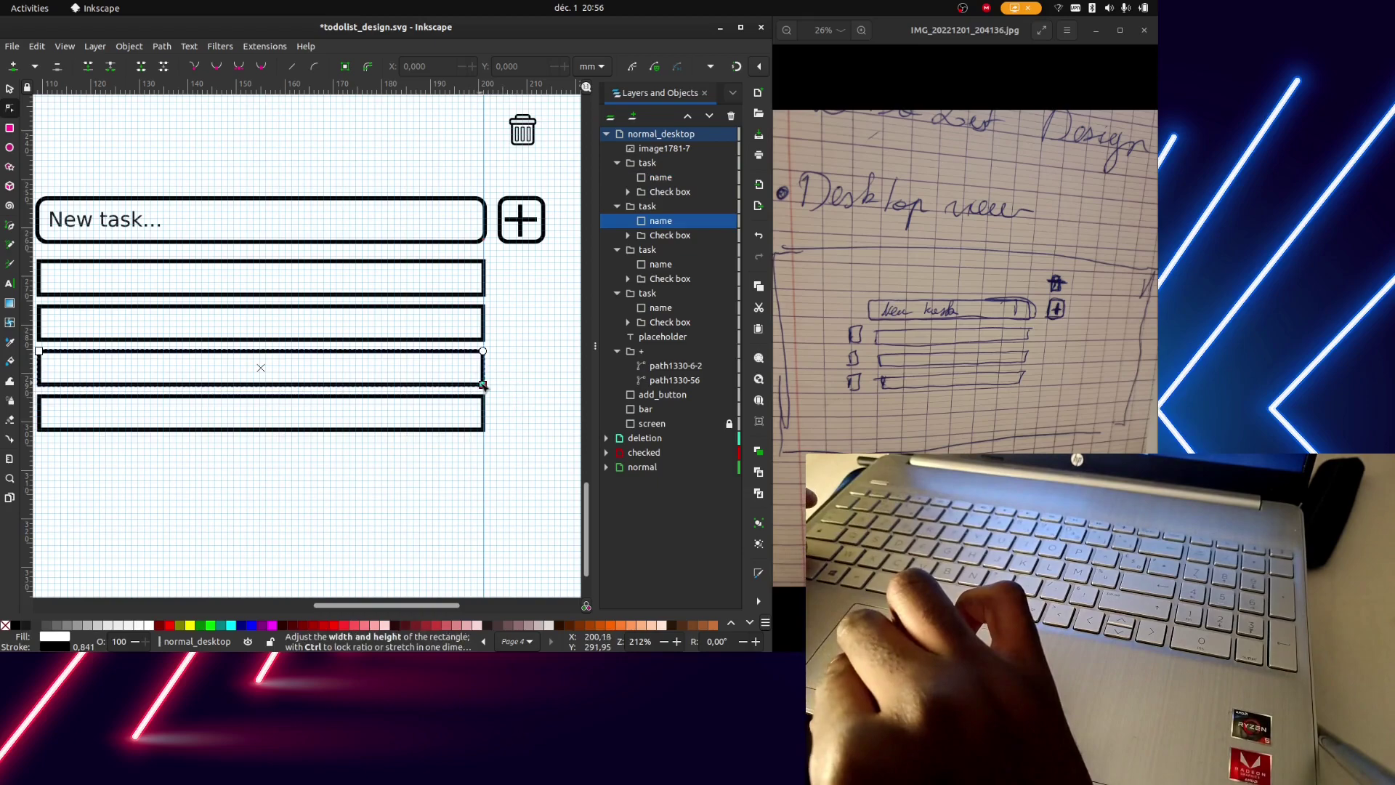
pyautogui.moveTo(482, 385); pyautogui.dragTo(485, 385)
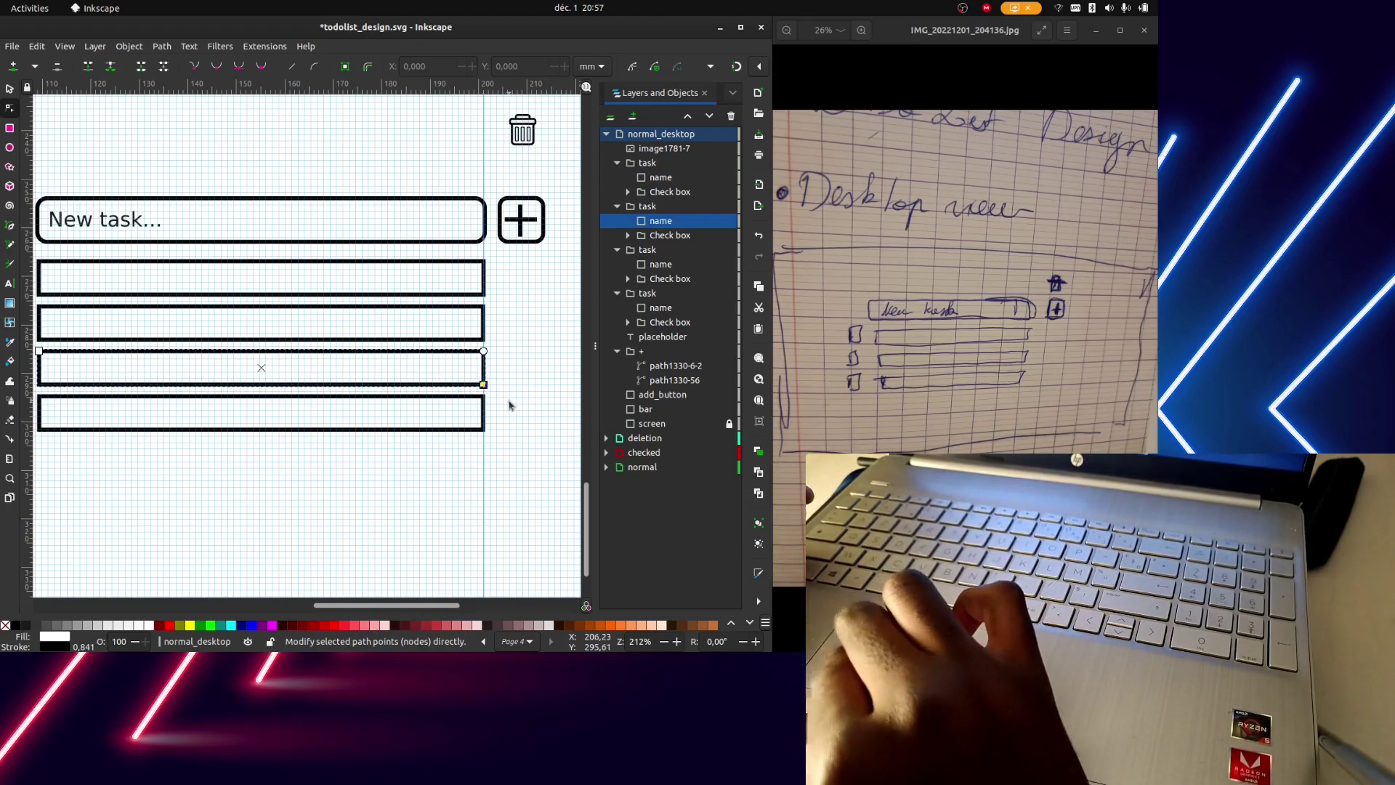
pyautogui.click(509, 404)
# Scroll and zoom out to view the whole desktop mockup
pyautogui.keyDown('ctrl'); pyautogui.scroll(-2, 508, 404); pyautogui.keyUp('ctrl')
pyautogui.keyDown('ctrl'); pyautogui.scroll(-1, 509, 404); pyautogui.keyUp('ctrl')
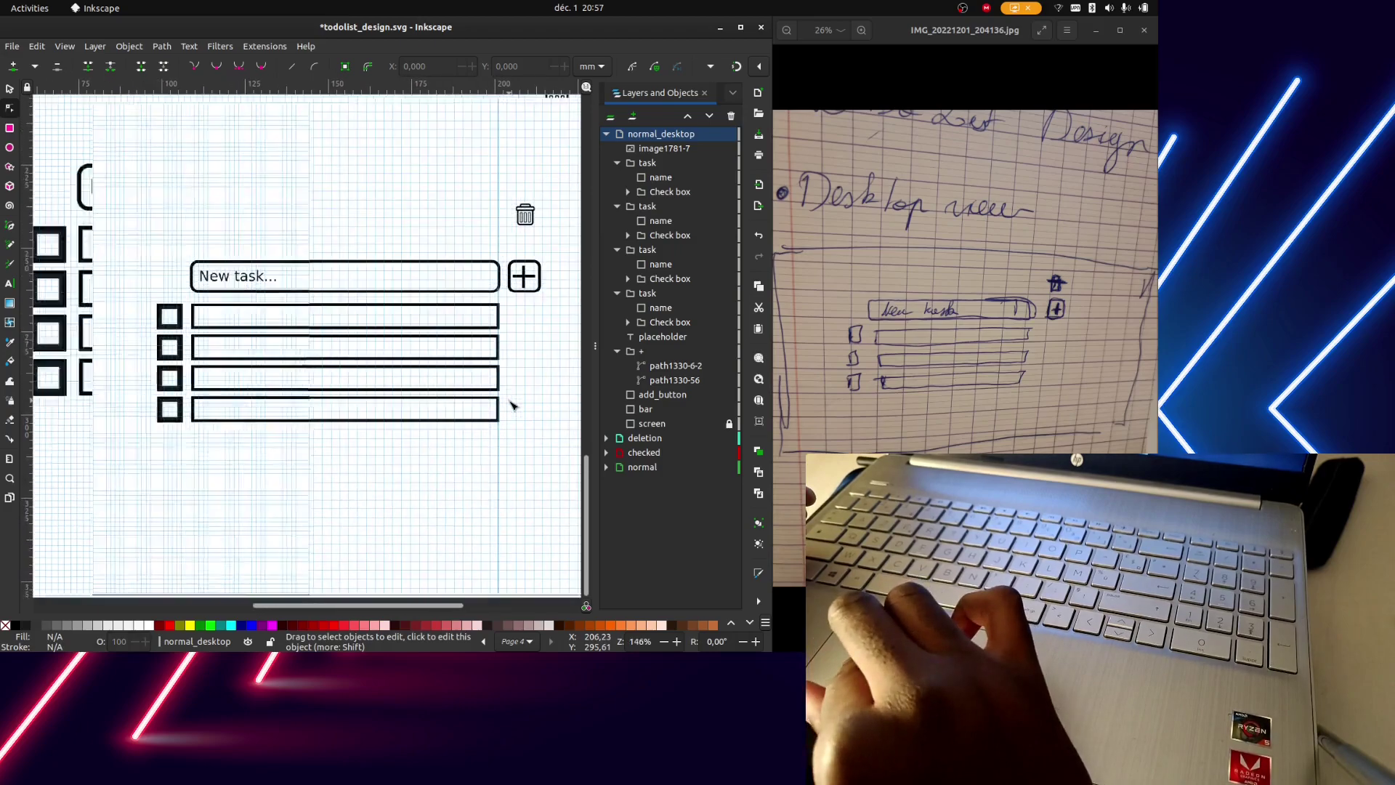
pyautogui.hscroll(1, 512, 405)
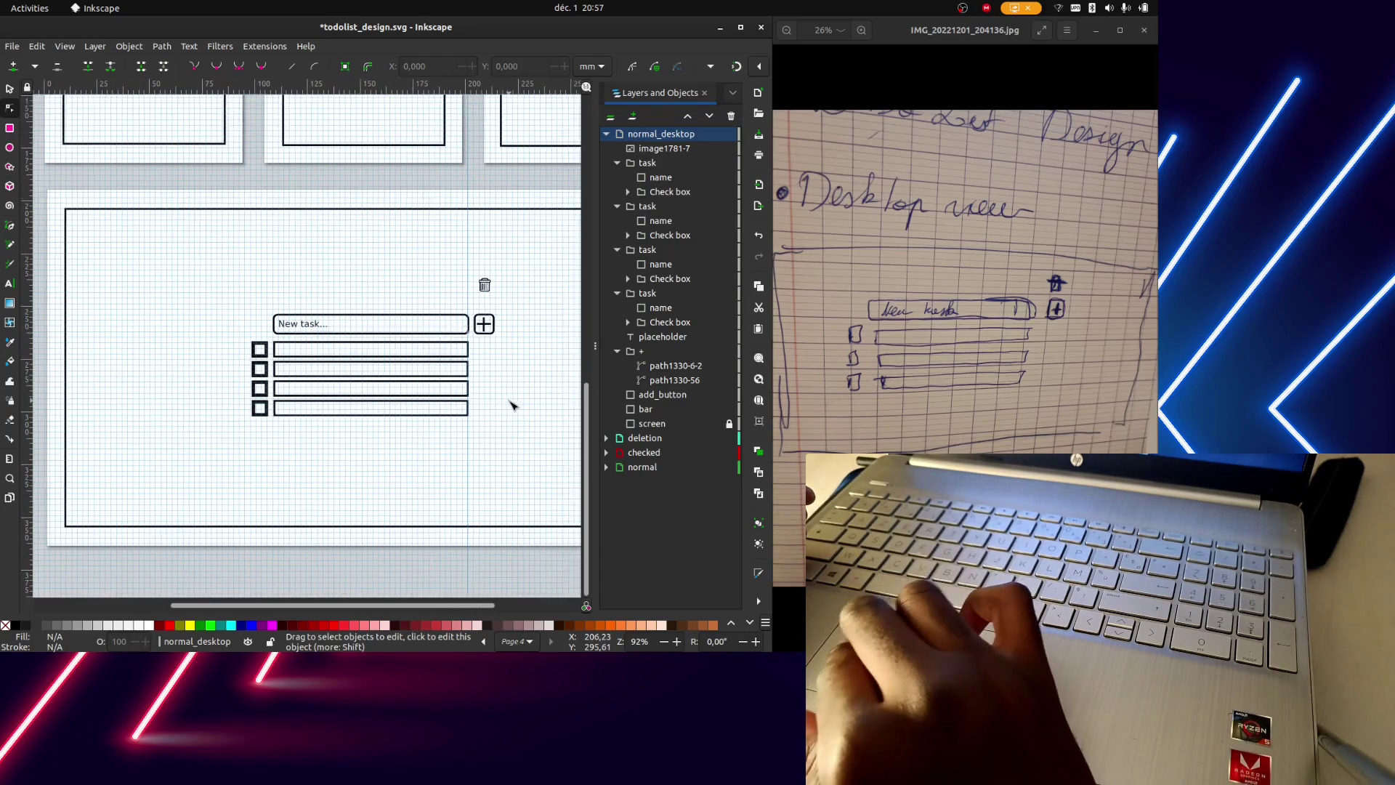
pyautogui.hscroll(2, 511, 405)
pyautogui.scroll(1, 476, 388)
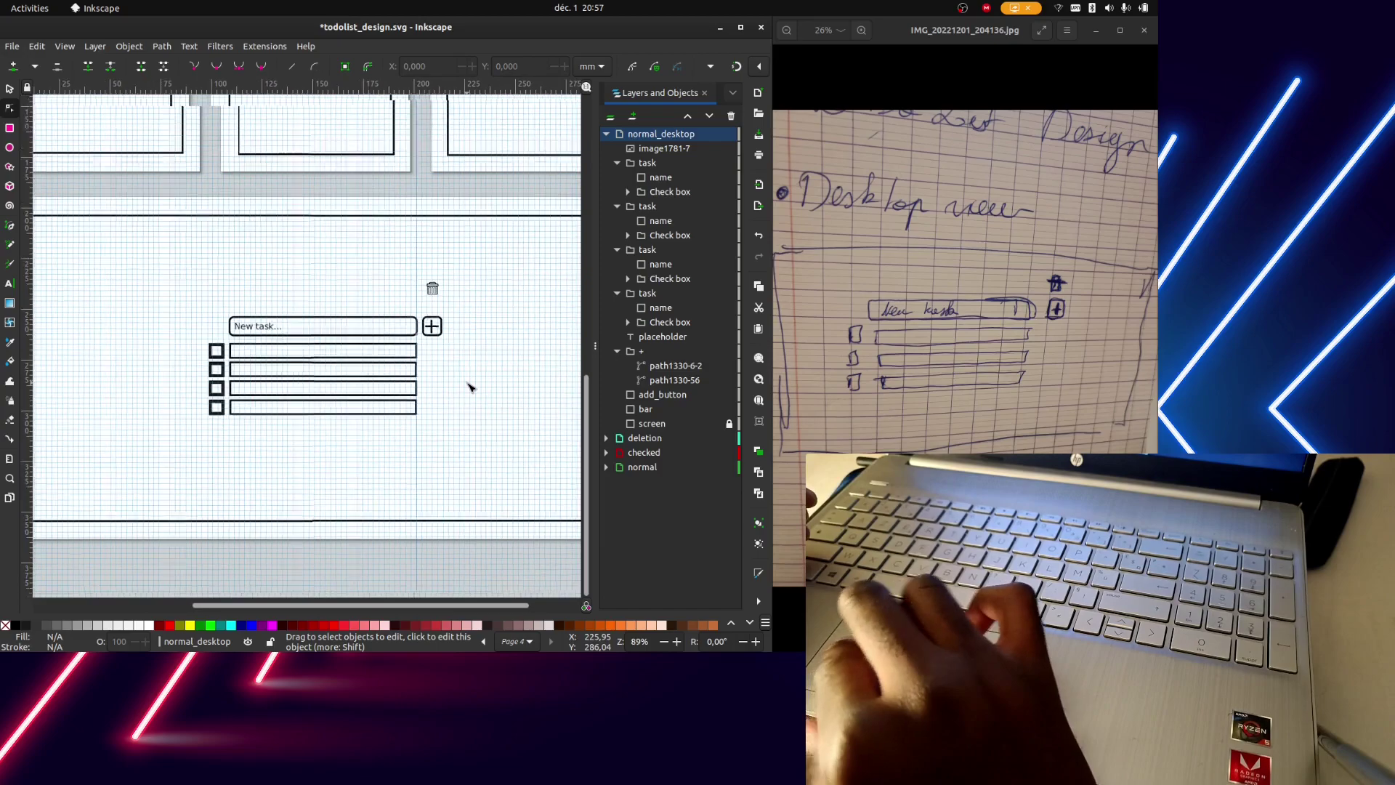
pyautogui.keyDown('ctrl'); pyautogui.scroll(-1, 474, 388); pyautogui.keyUp('ctrl')
pyautogui.scroll(4, 471, 387)
pyautogui.scroll(-2, 470, 387)
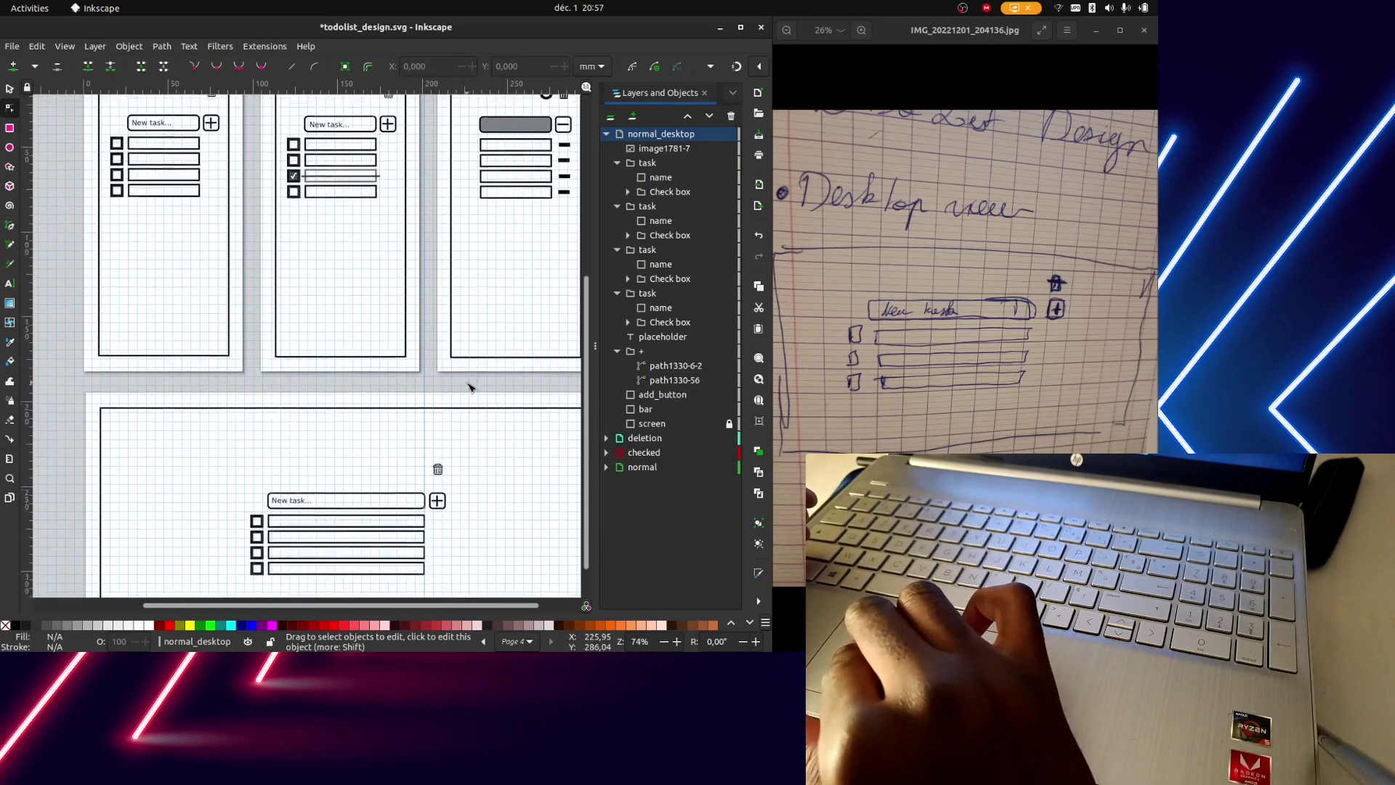
pyautogui.scroll(-3, 469, 387)
pyautogui.scroll(-1, 469, 387)
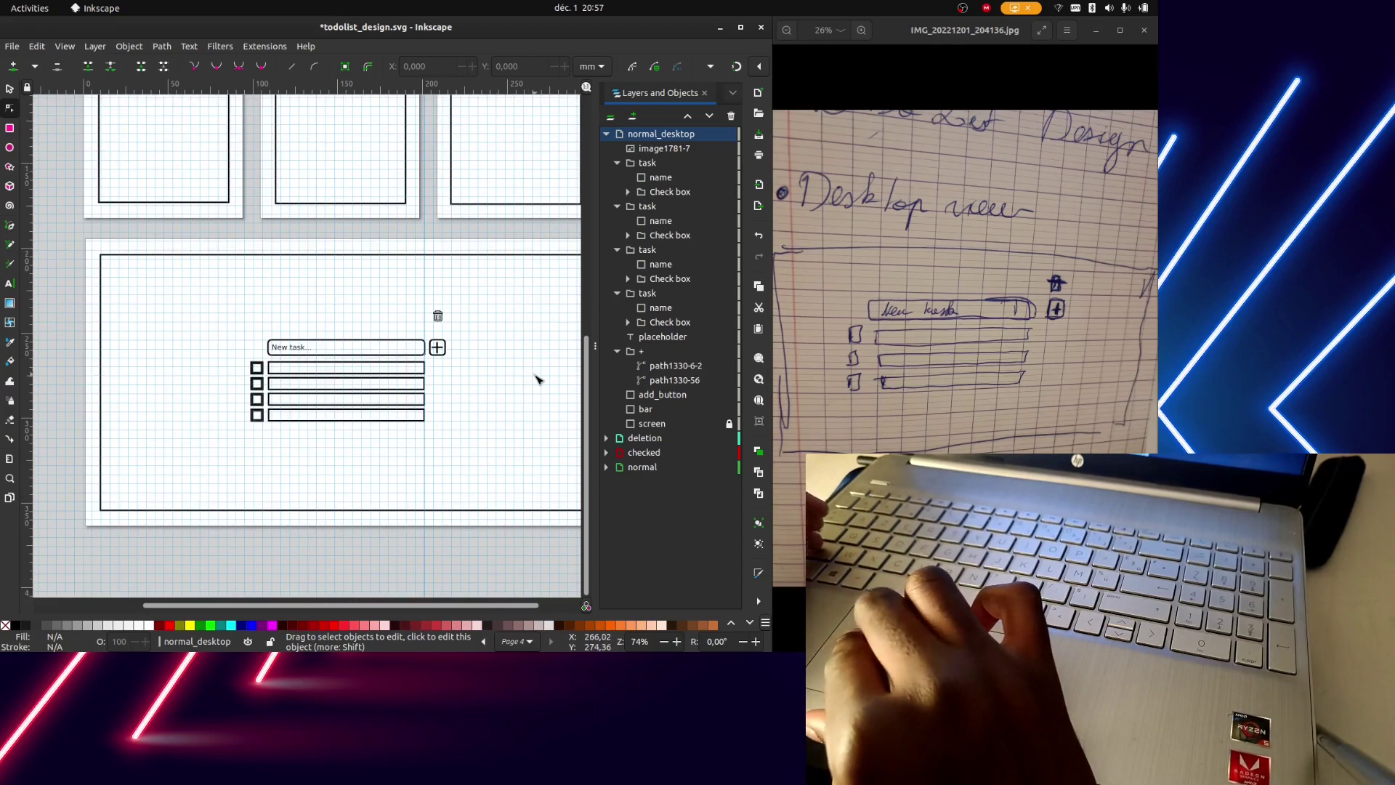
pyautogui.scroll(3, 538, 379)
pyautogui.scroll(3, 538, 378)
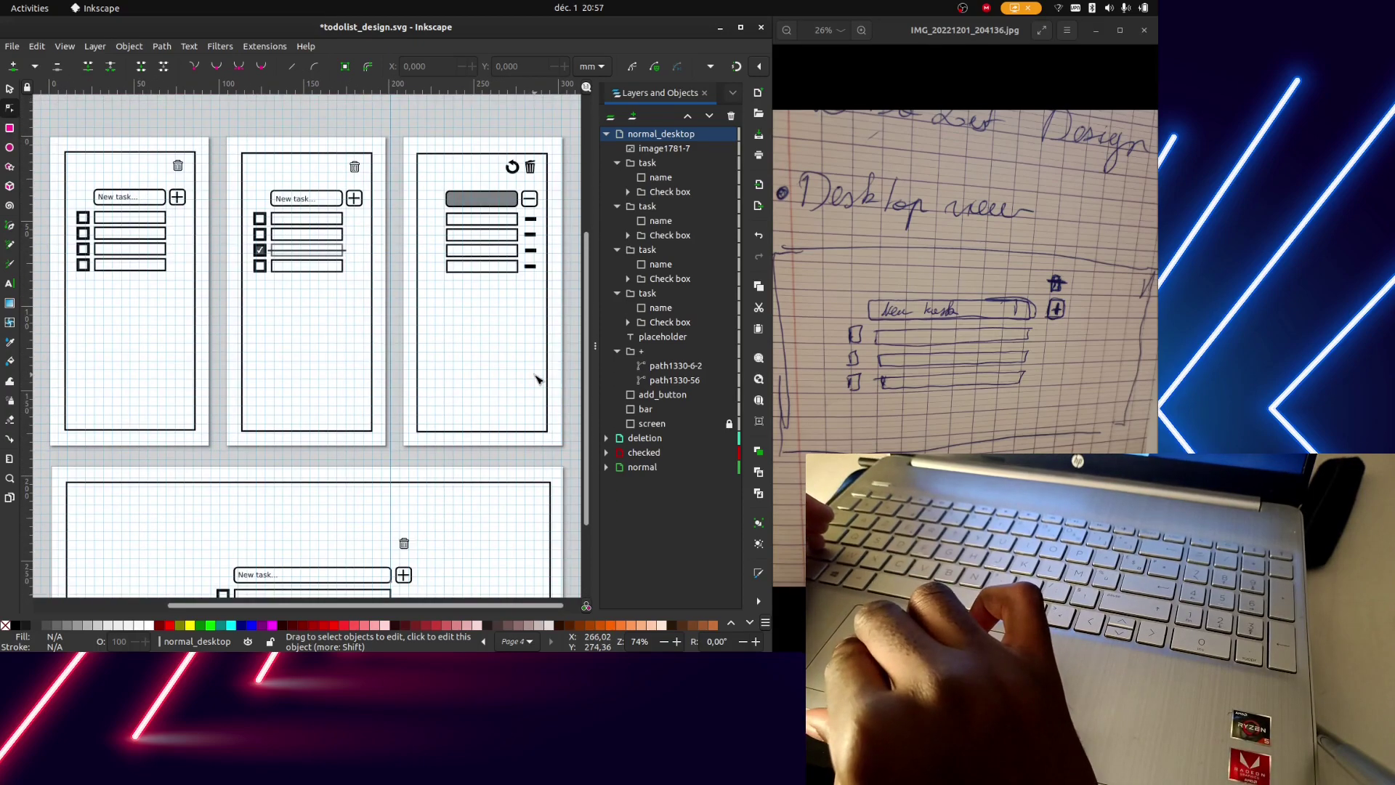
pyautogui.scroll(-3, 538, 378)
pyautogui.scroll(-2, 537, 378)
pyautogui.hscroll(2, 538, 379)
pyautogui.scroll(2, 538, 379)
pyautogui.hscroll(-1, 538, 378)
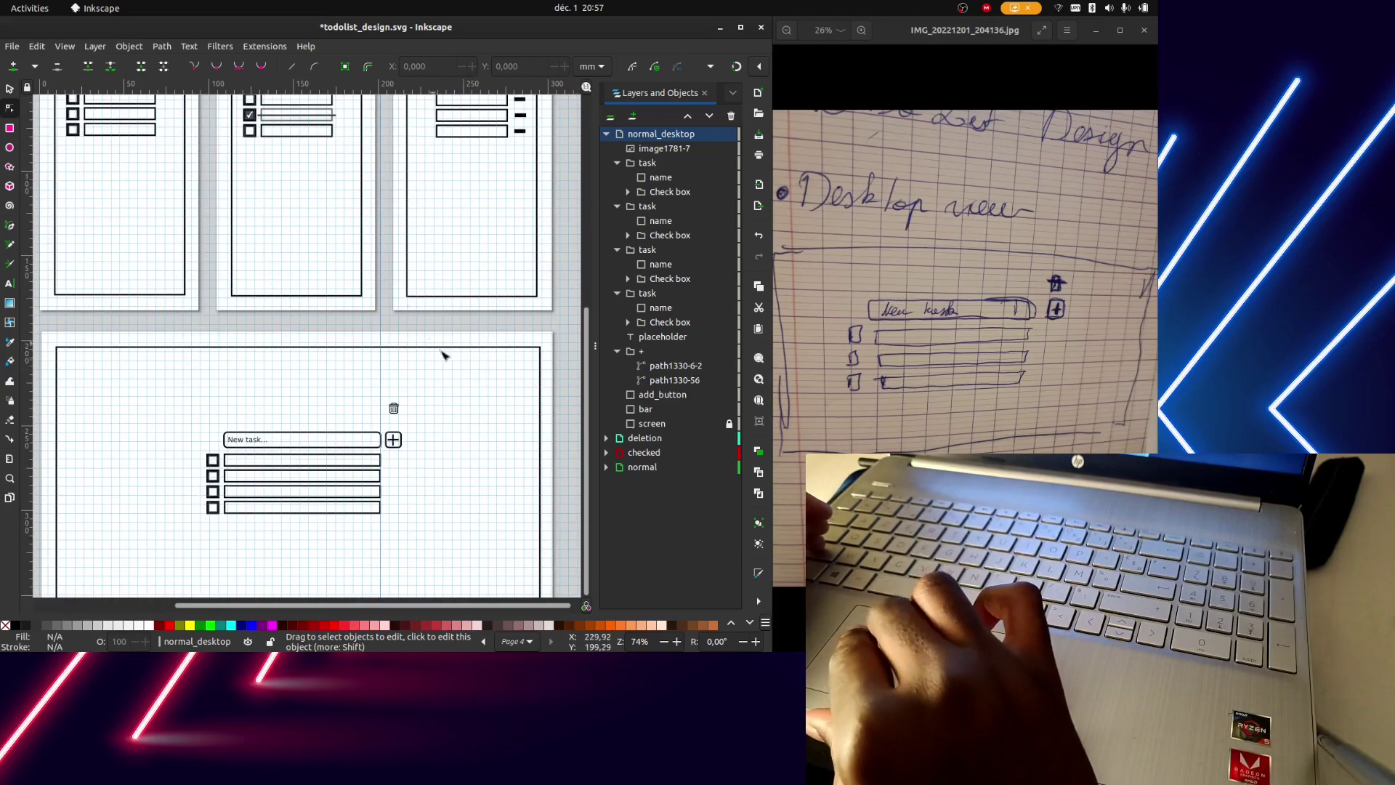
pyautogui.scroll(2, 499, 405)
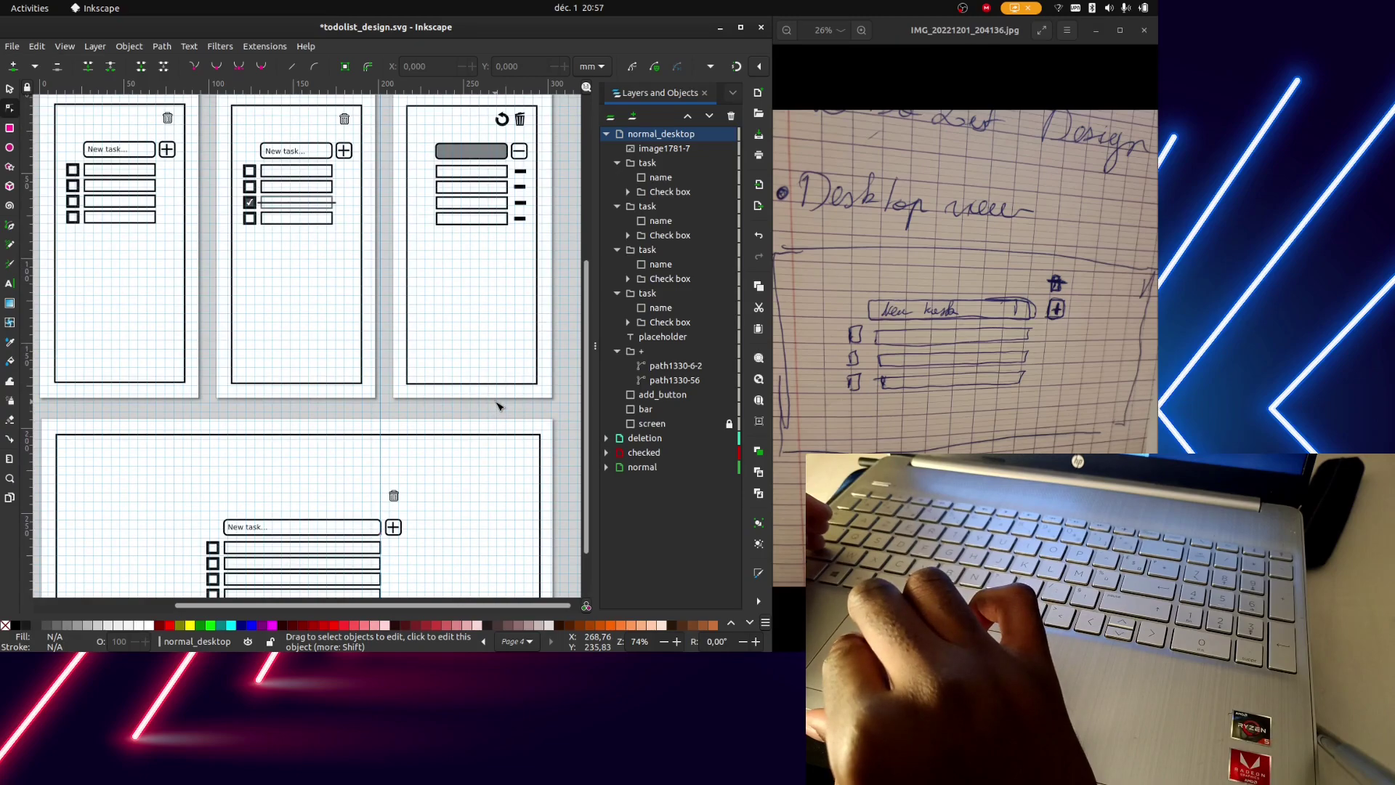
pyautogui.scroll(-2, 498, 405)
pyautogui.scroll(-2, 498, 405)
pyautogui.scroll(-1, 499, 404)
pyautogui.keyDown('ctrl'); pyautogui.scroll(-1, 499, 405); pyautogui.keyUp('ctrl')
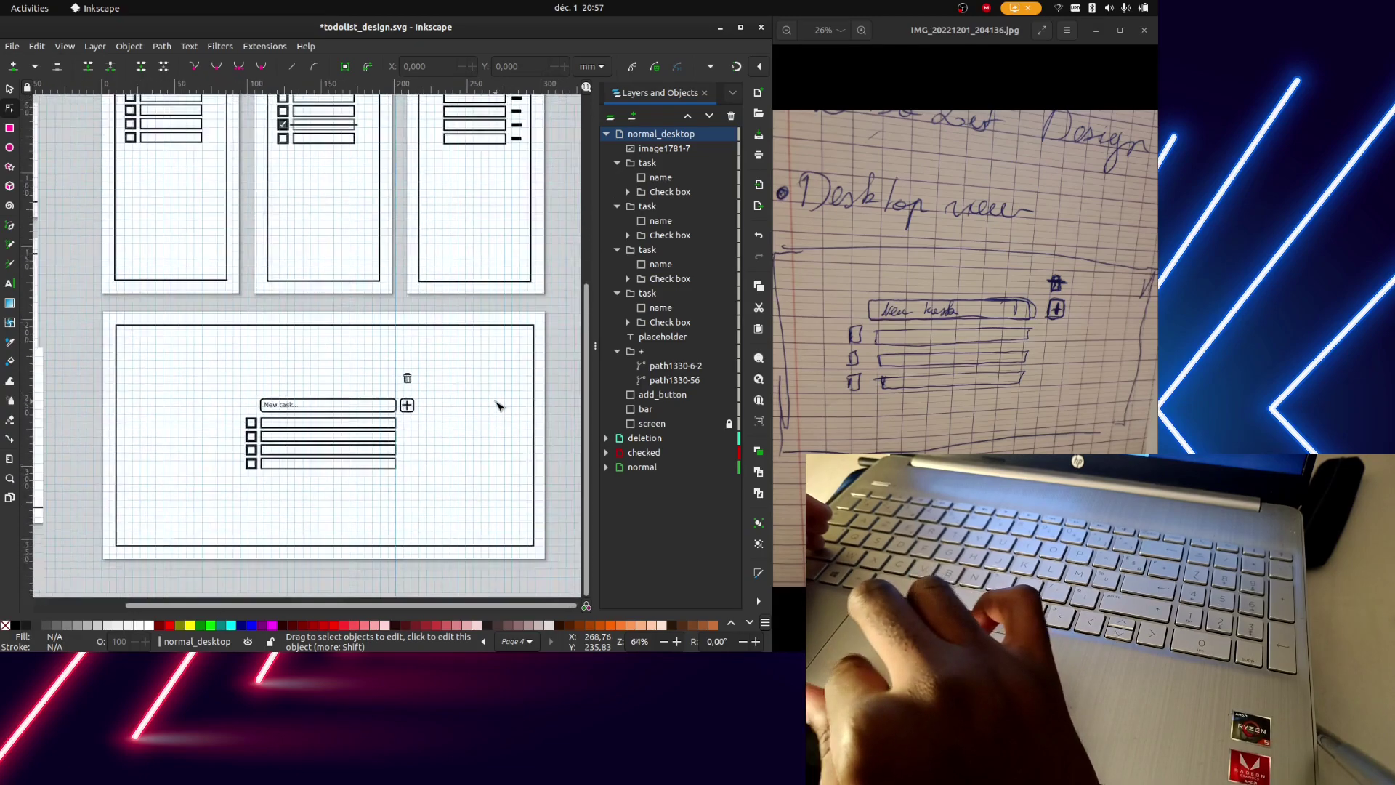
pyautogui.keyDown('ctrl'); pyautogui.scroll(-1, 498, 404); pyautogui.keyUp('ctrl')
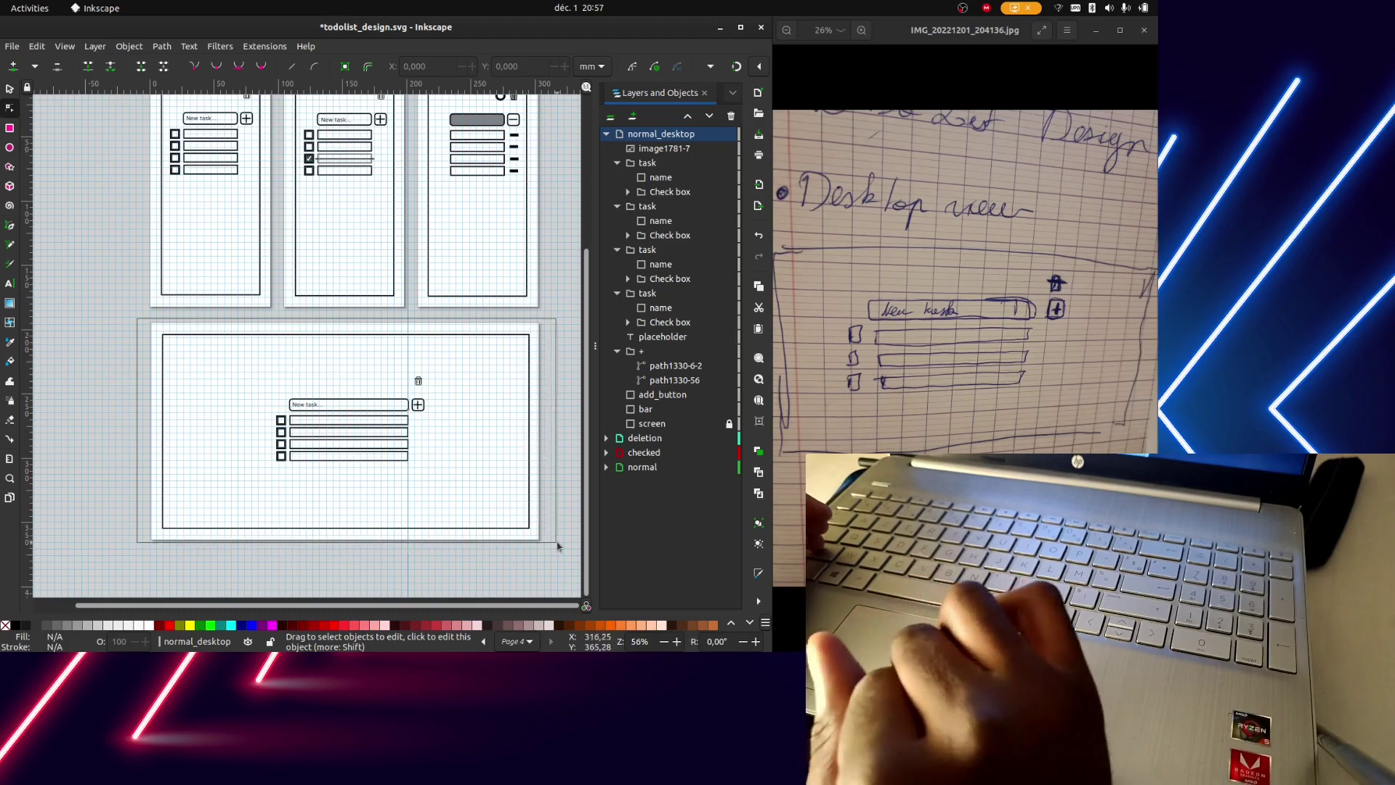
# Select the desktop mockup's task elements, switch to the Pages tool, and undo a trial paste
pyautogui.moveTo(190, 344); pyautogui.dragTo(558, 542)
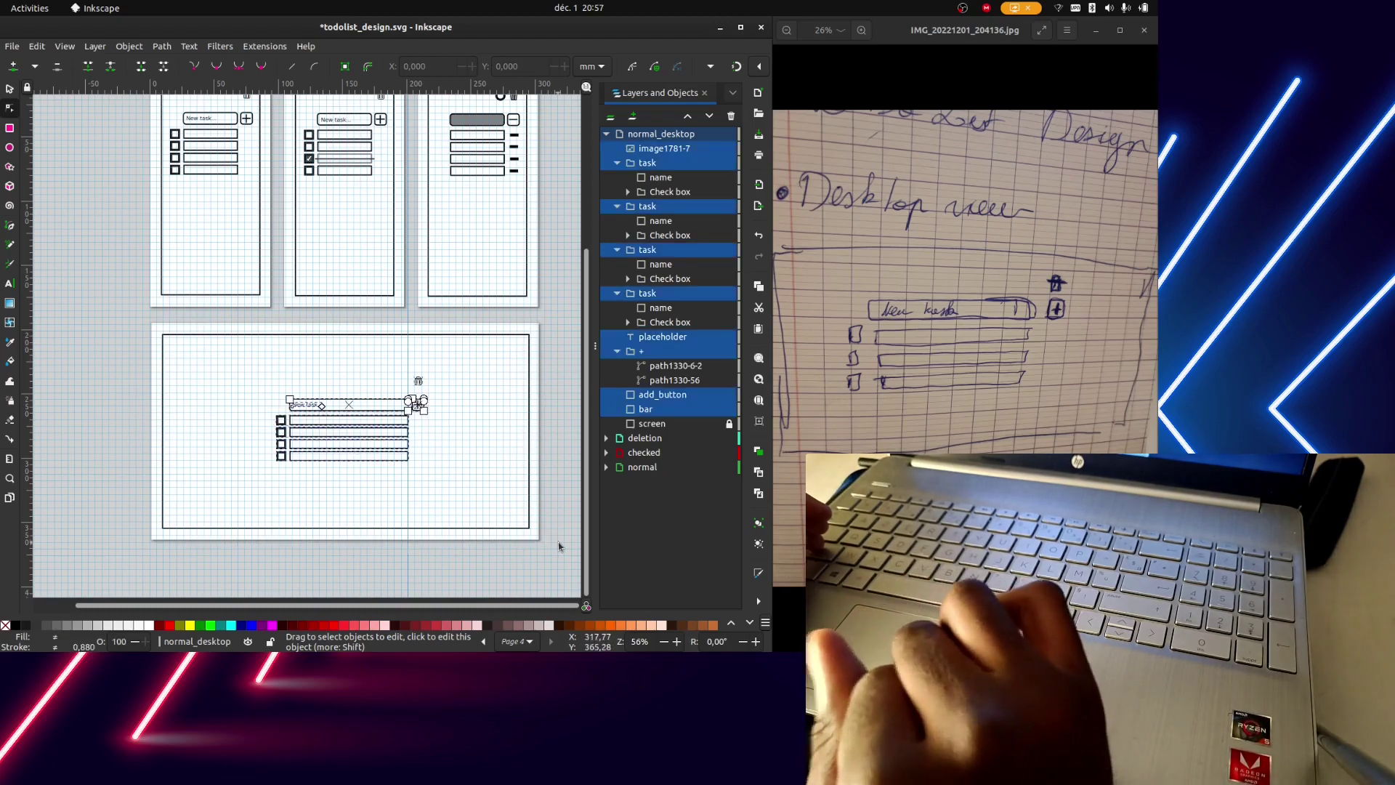
pyautogui.click(10, 498)
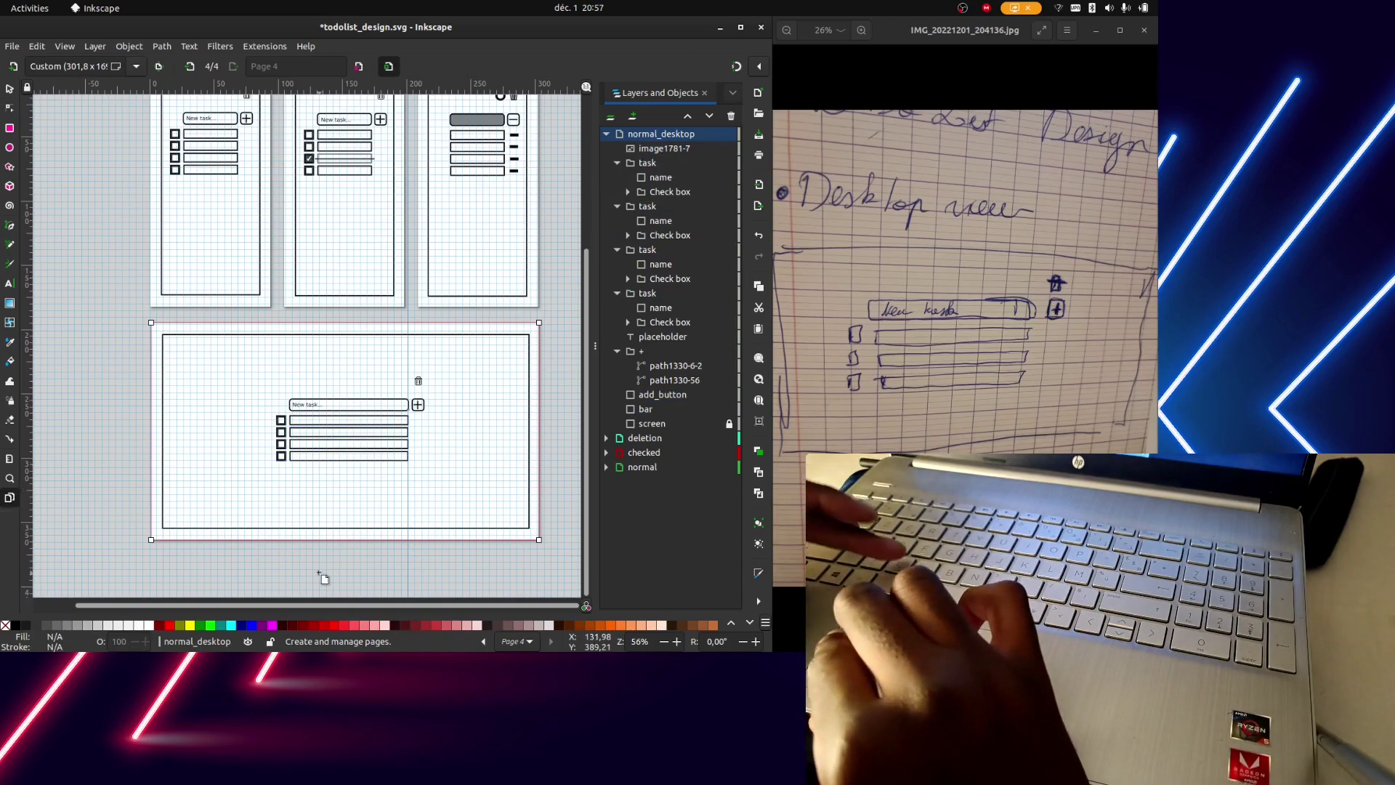
pyautogui.hotkey('ctrl', 'c')
pyautogui.scroll(-1, 283, 568)
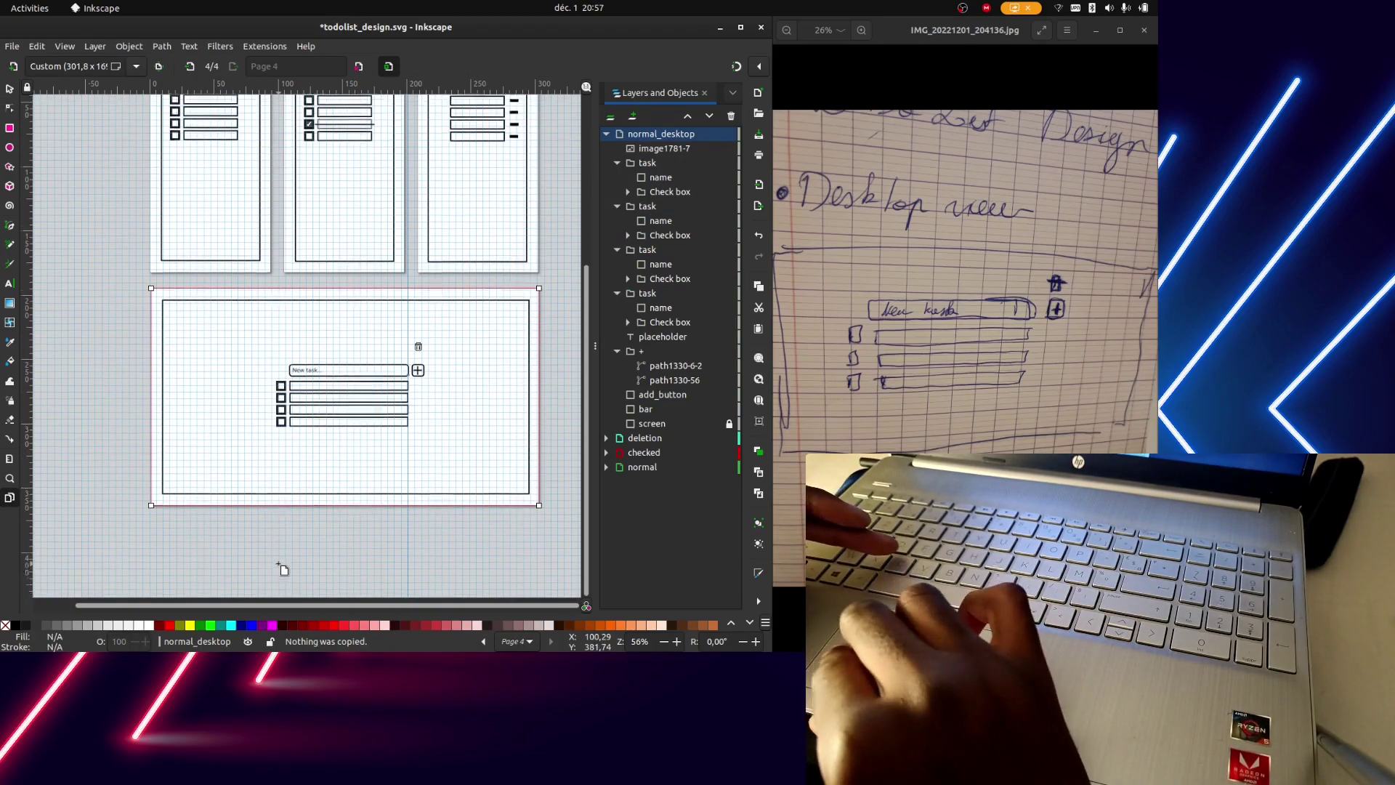
pyautogui.scroll(-5, 283, 569)
pyautogui.hotkey('ctrl', 'v')
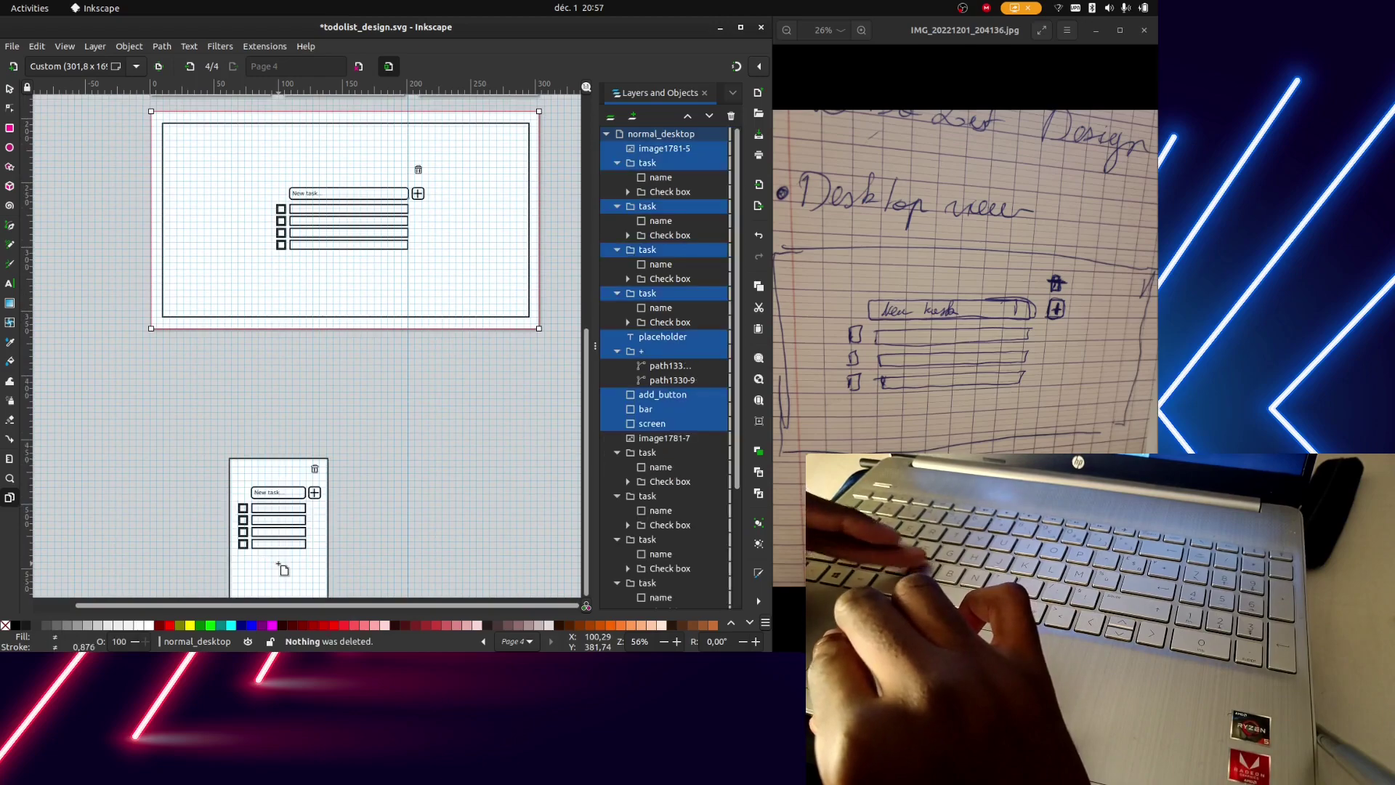
pyautogui.hotkey('ctrl', 'z')
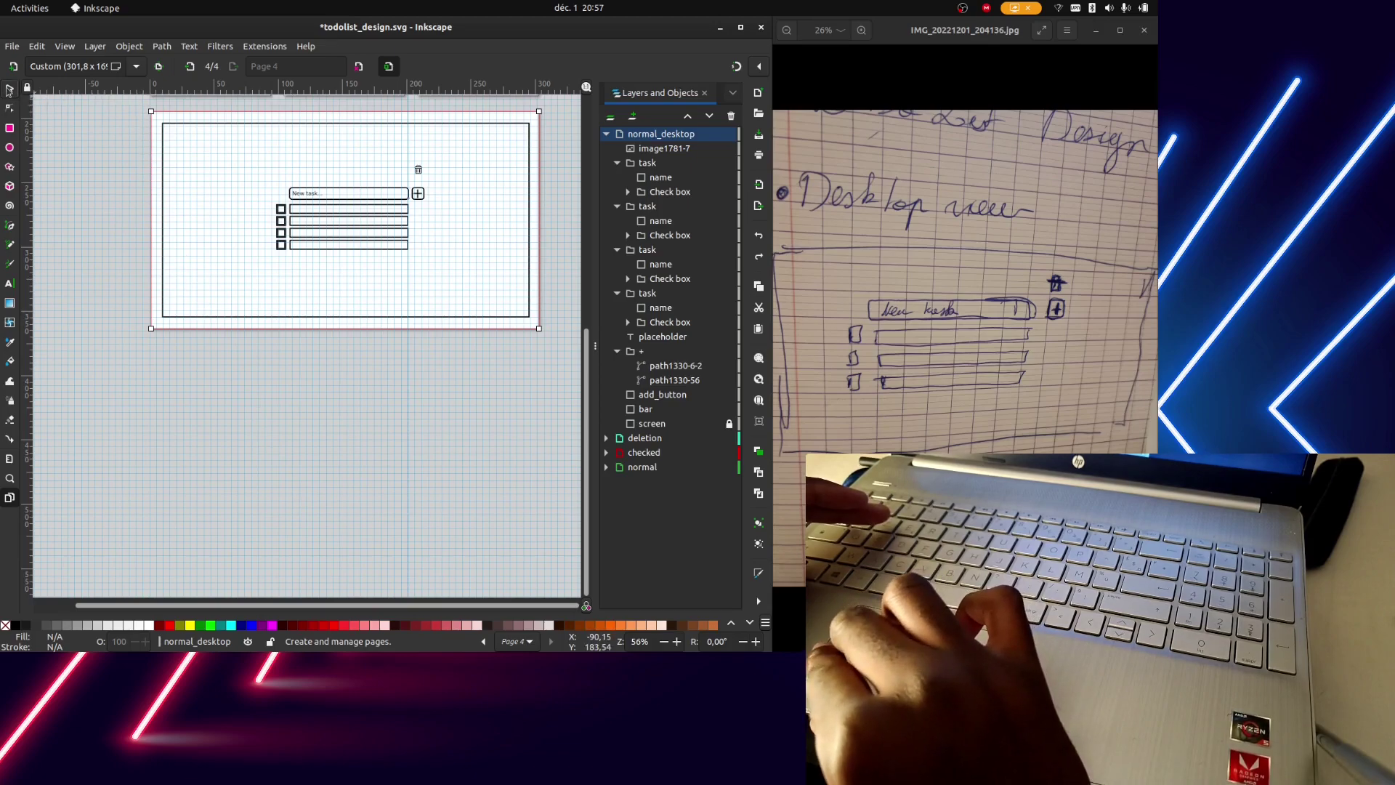
# Select all objects, undo another trial copy-paste, and return to the Pages tool
pyautogui.press('s')
pyautogui.hotkey('ctrl', 'a')
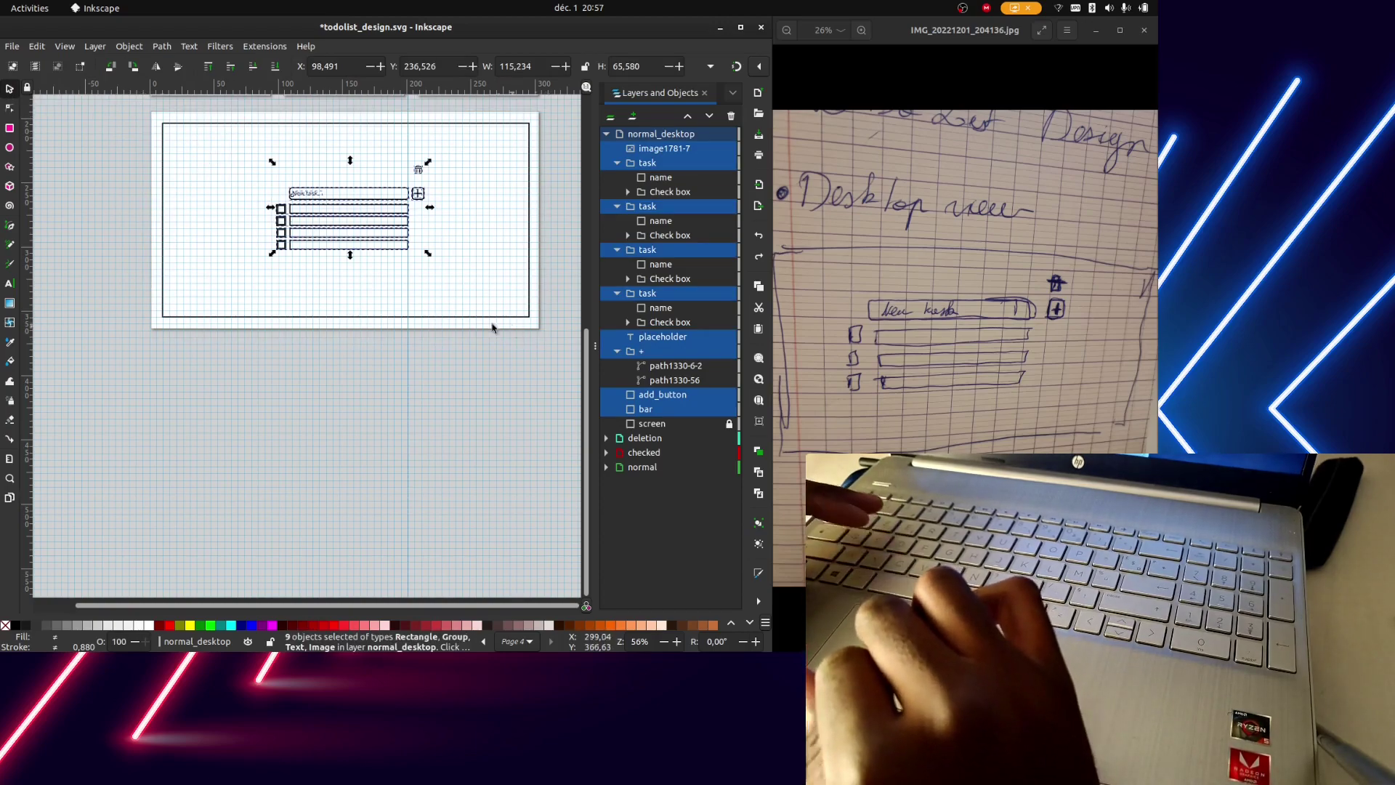
pyautogui.hotkey('ctrl', 'c')
pyautogui.hotkey('ctrl', 'v')
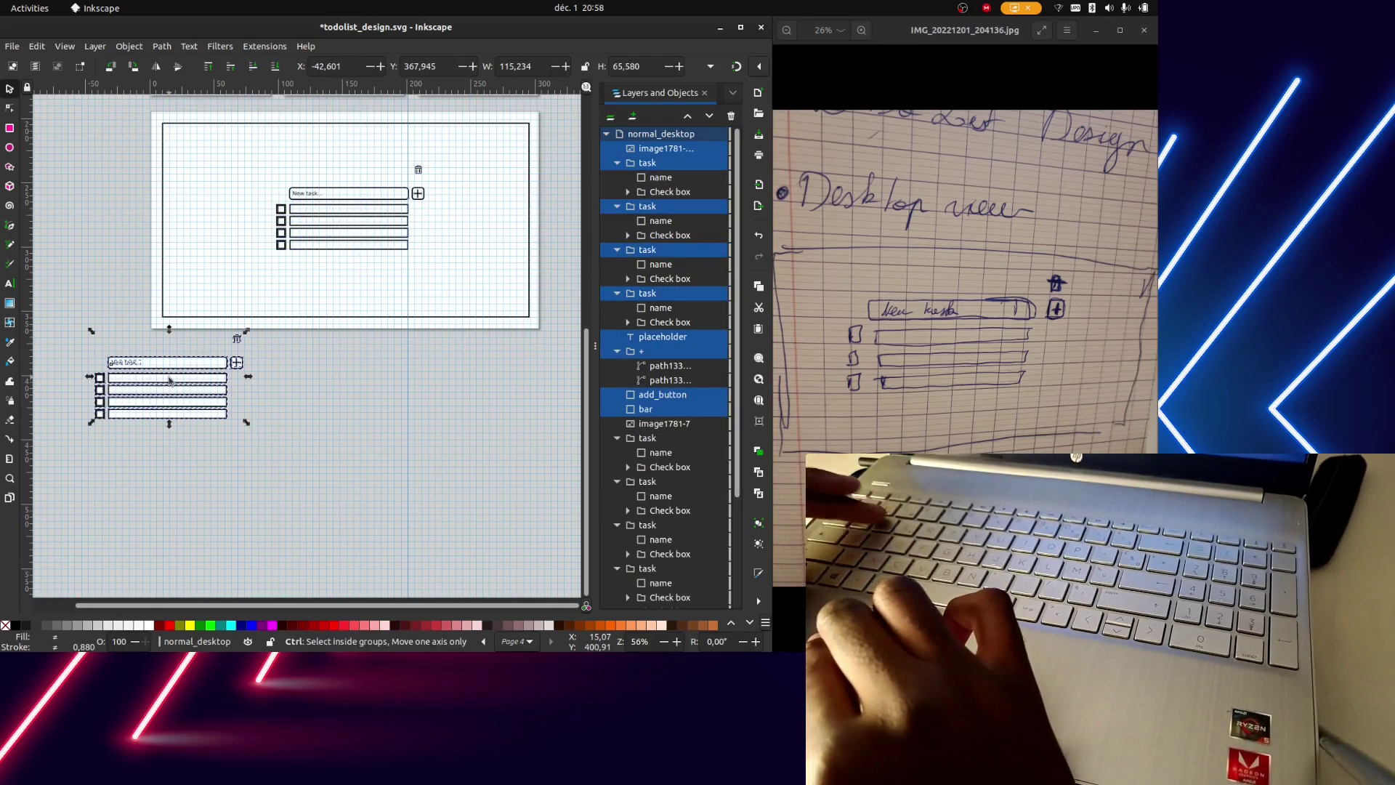
pyautogui.hotkey('ctrl', 'z')
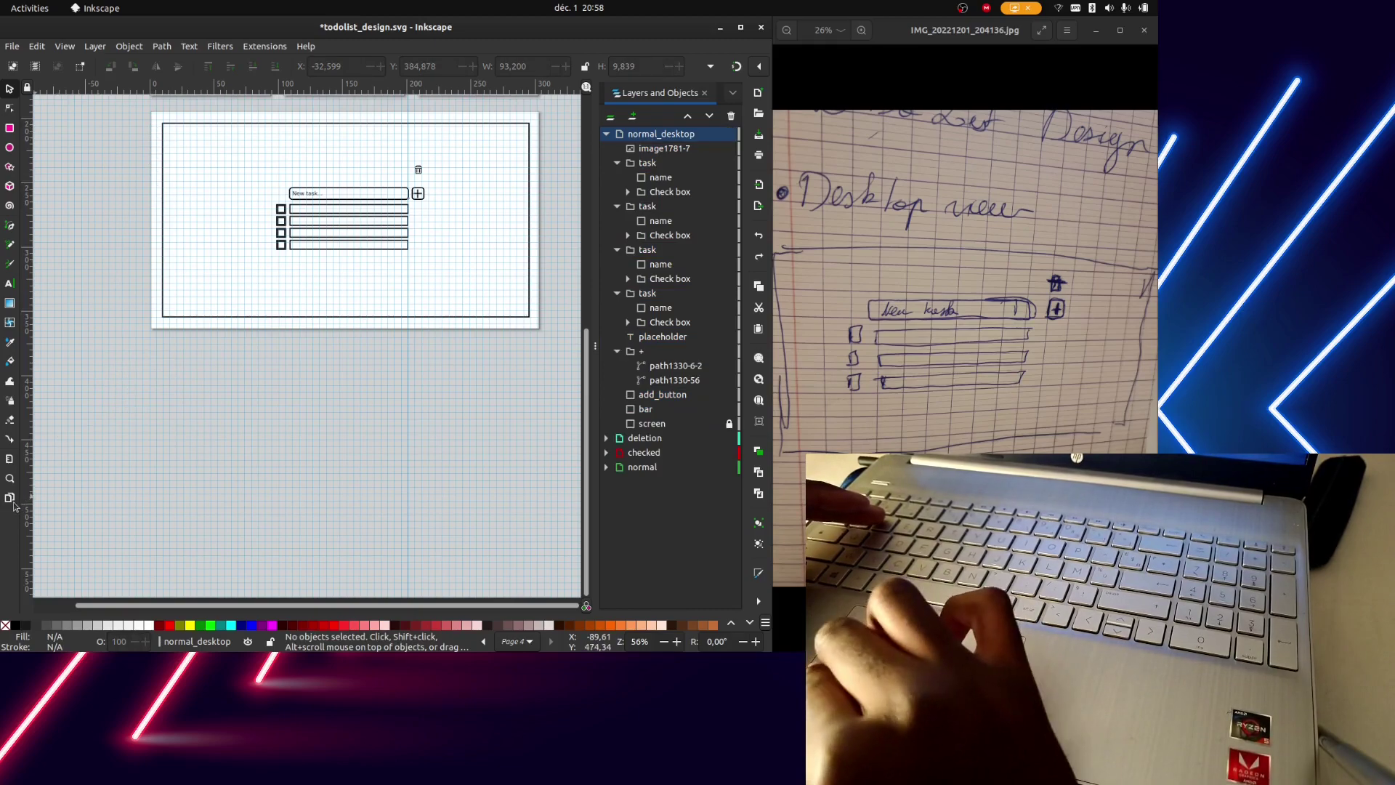
pyautogui.hotkey('shift', 'p')
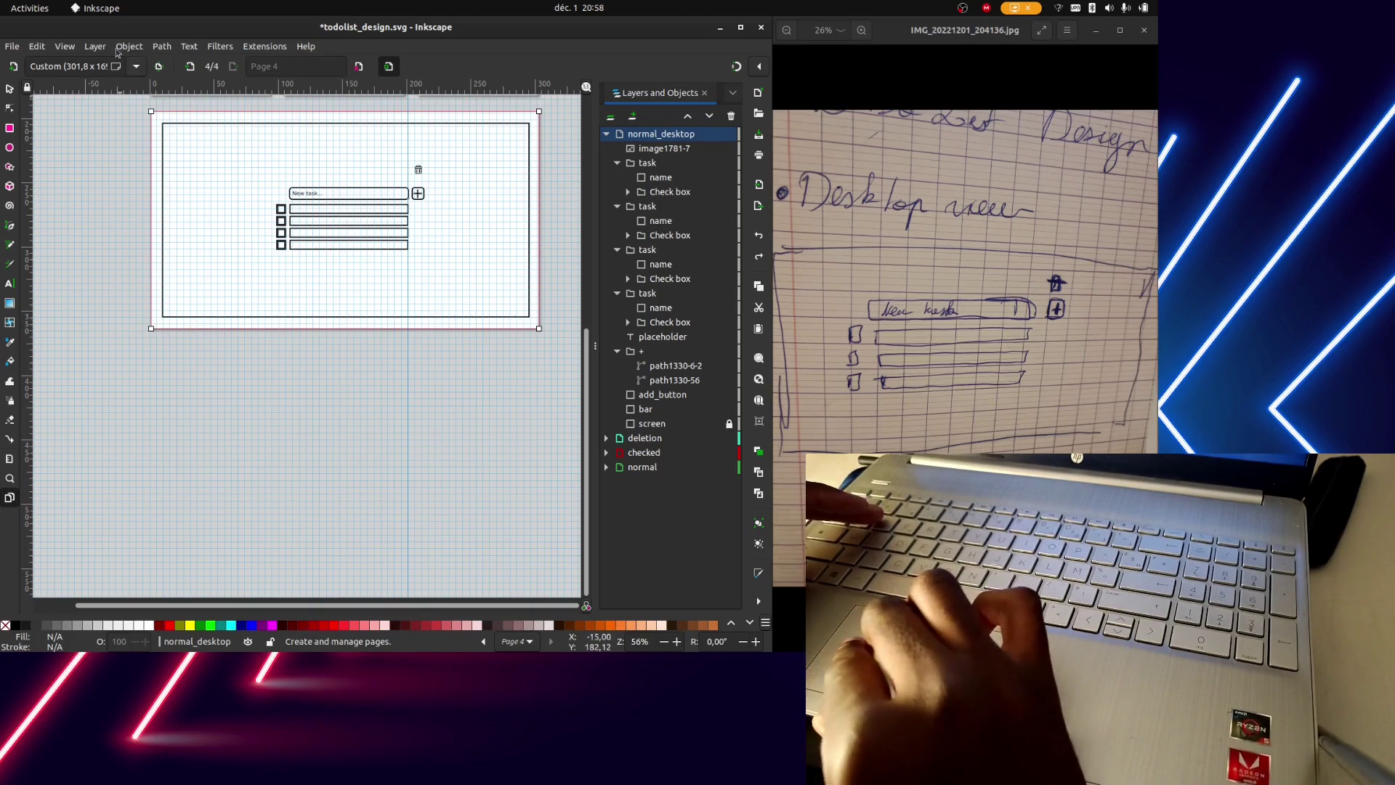
# Copy the desktop page via Edit > Copy and try pasting it, undoing the result
pyautogui.click(38, 47)
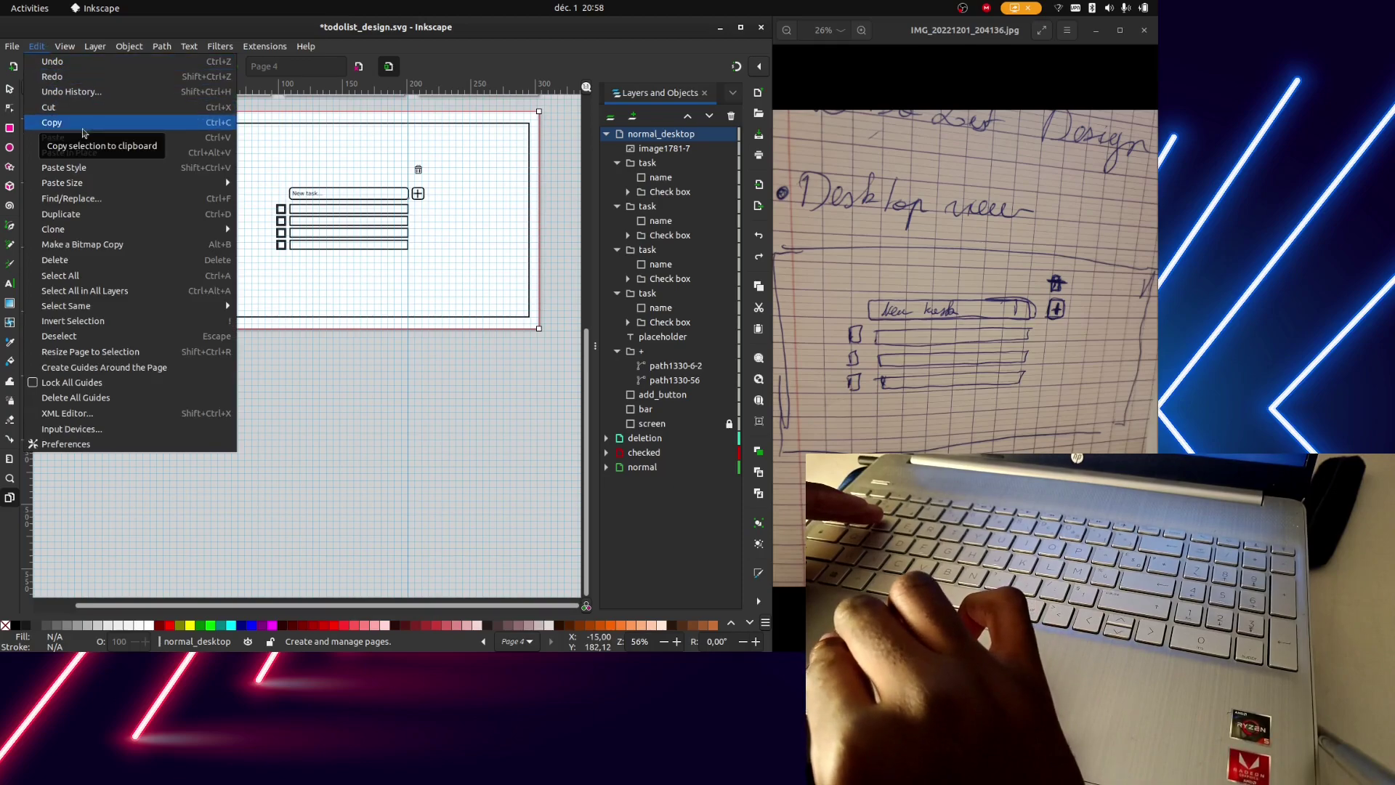
pyautogui.click(84, 133)
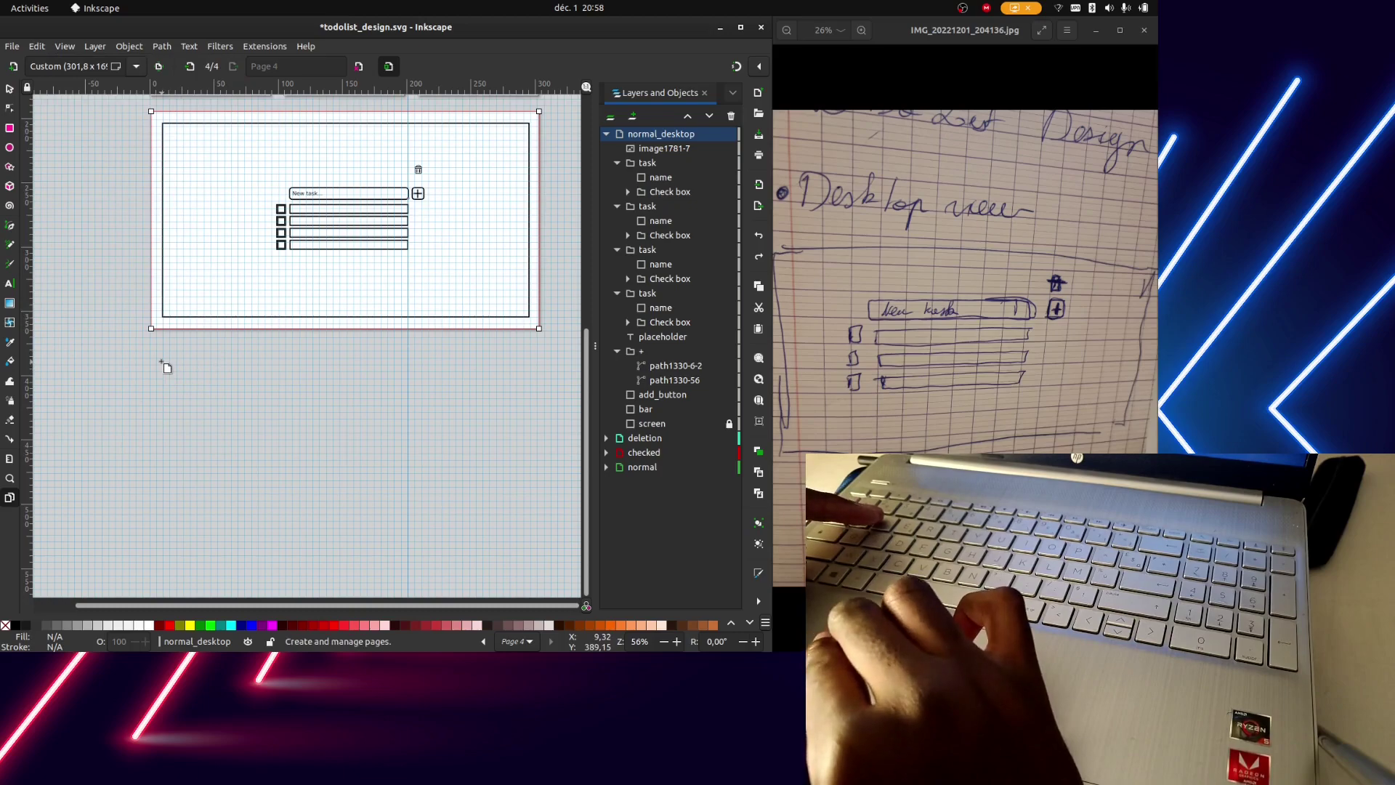
pyautogui.hotkey('ctrl', 'v')
pyautogui.hotkey('ctrl', 'z')
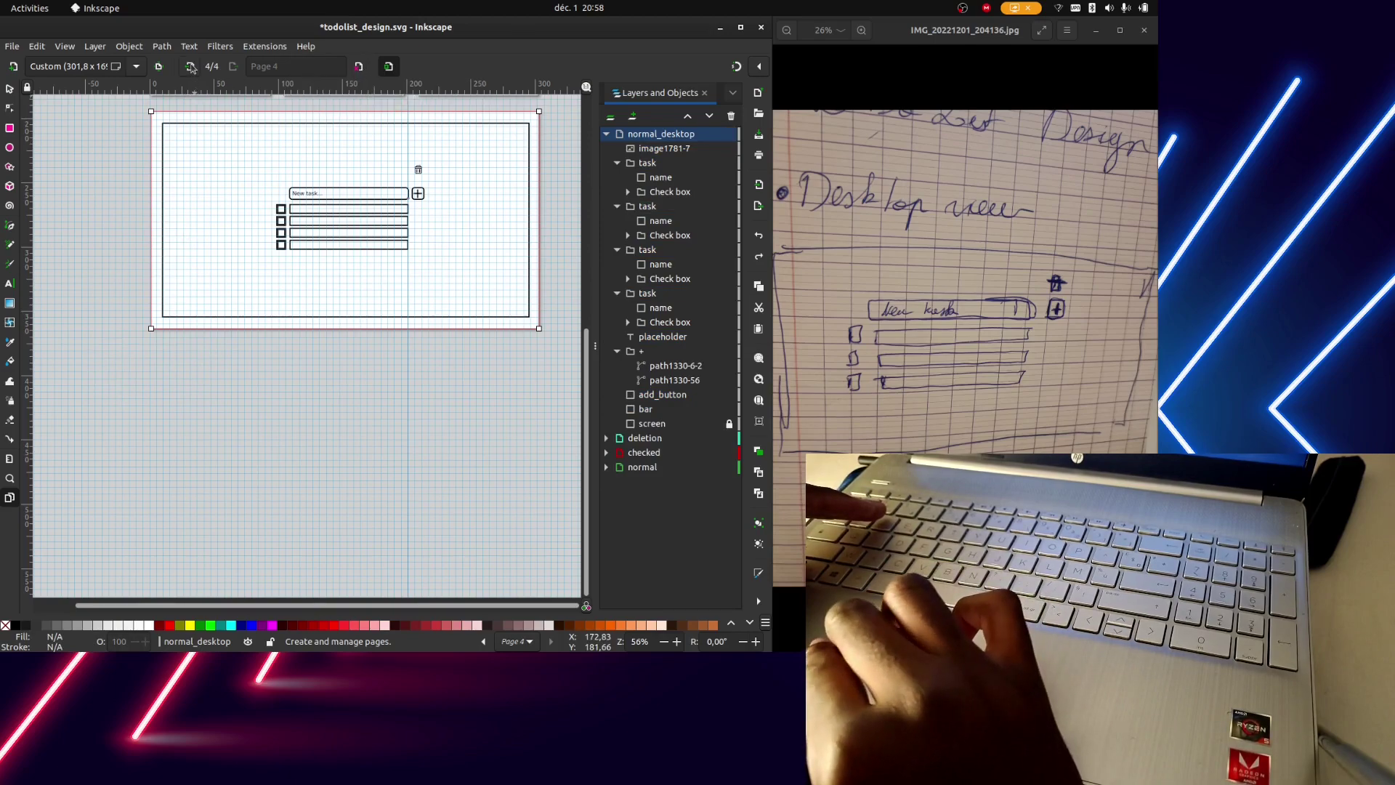
# Browse the Object menu, close the menus, and switch to the Firefox window
pyautogui.click(122, 49)
pyautogui.moveTo(95, 46)
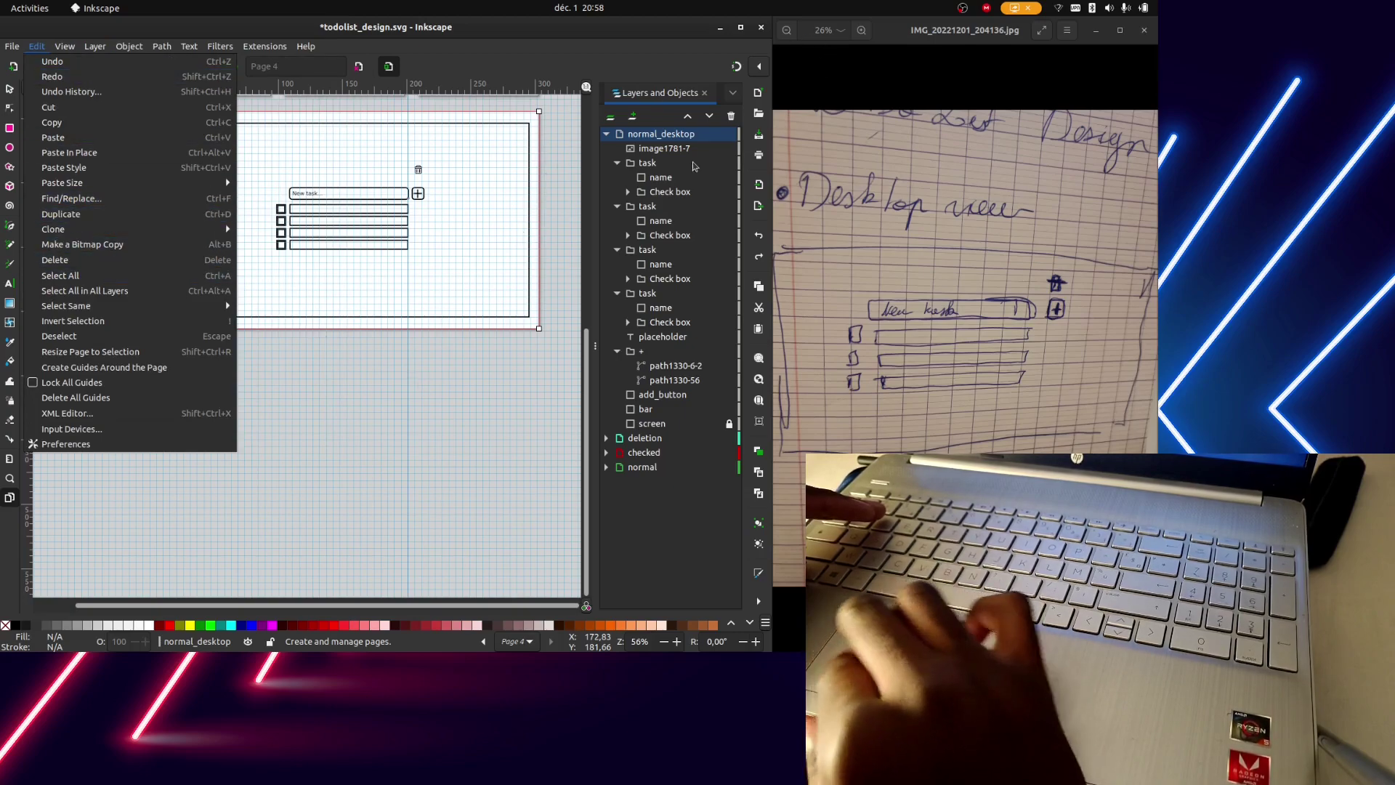
pyautogui.click(587, 61)
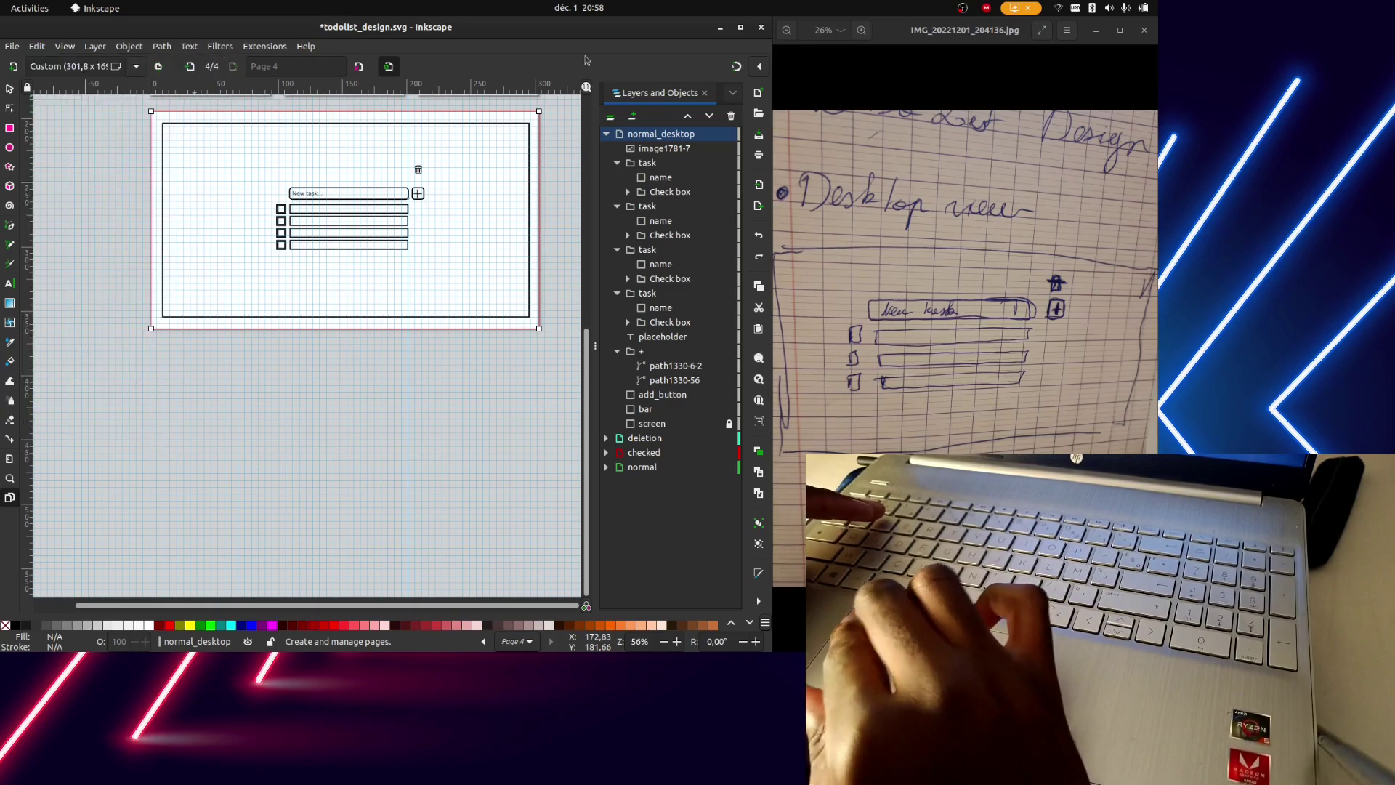
pyautogui.press('super')
pyautogui.click(730, 247)
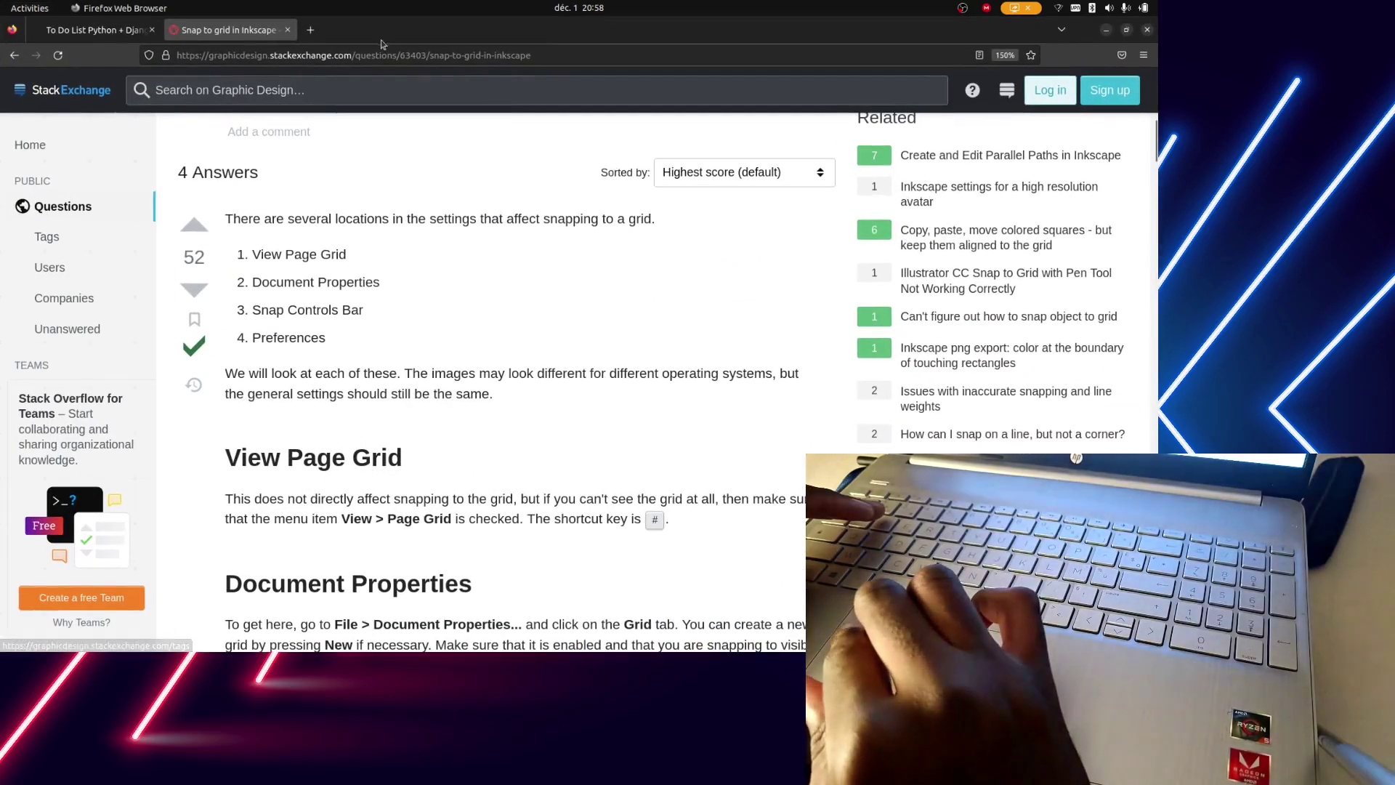
# Search Google for 'copy a page inkscape' from the Firefox address bar
pyautogui.click(347, 54)
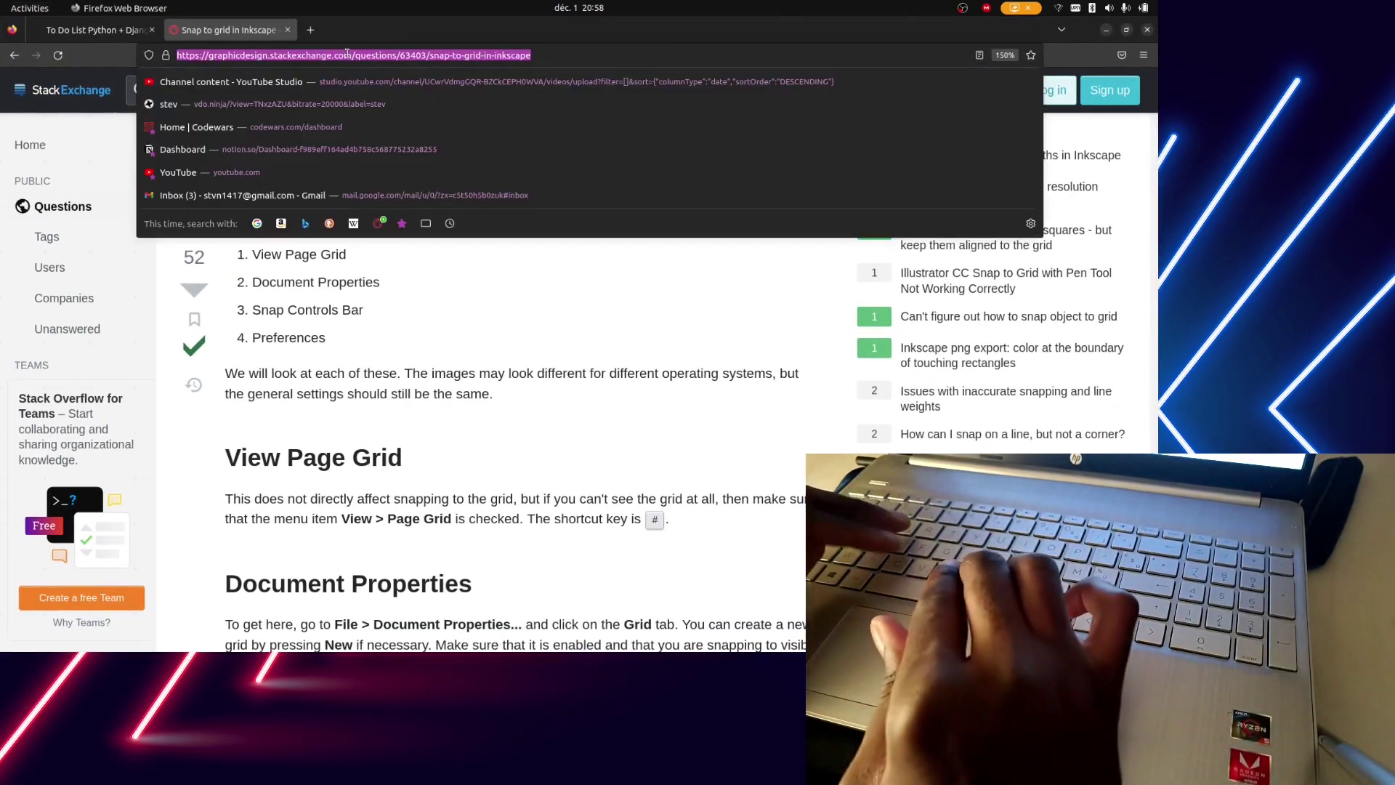
pyautogui.write('c')
pyautogui.press('BackSpace')
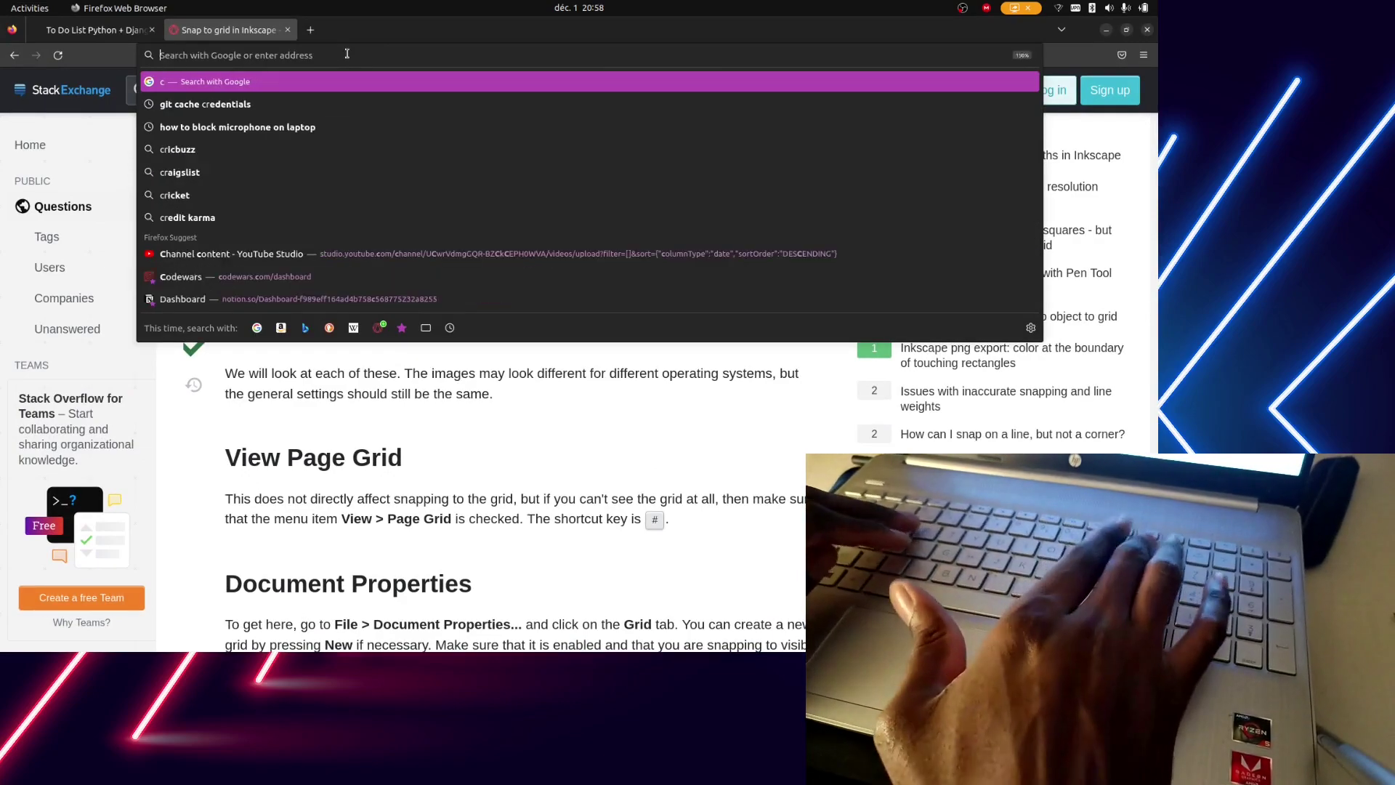
pyautogui.write('copy a')
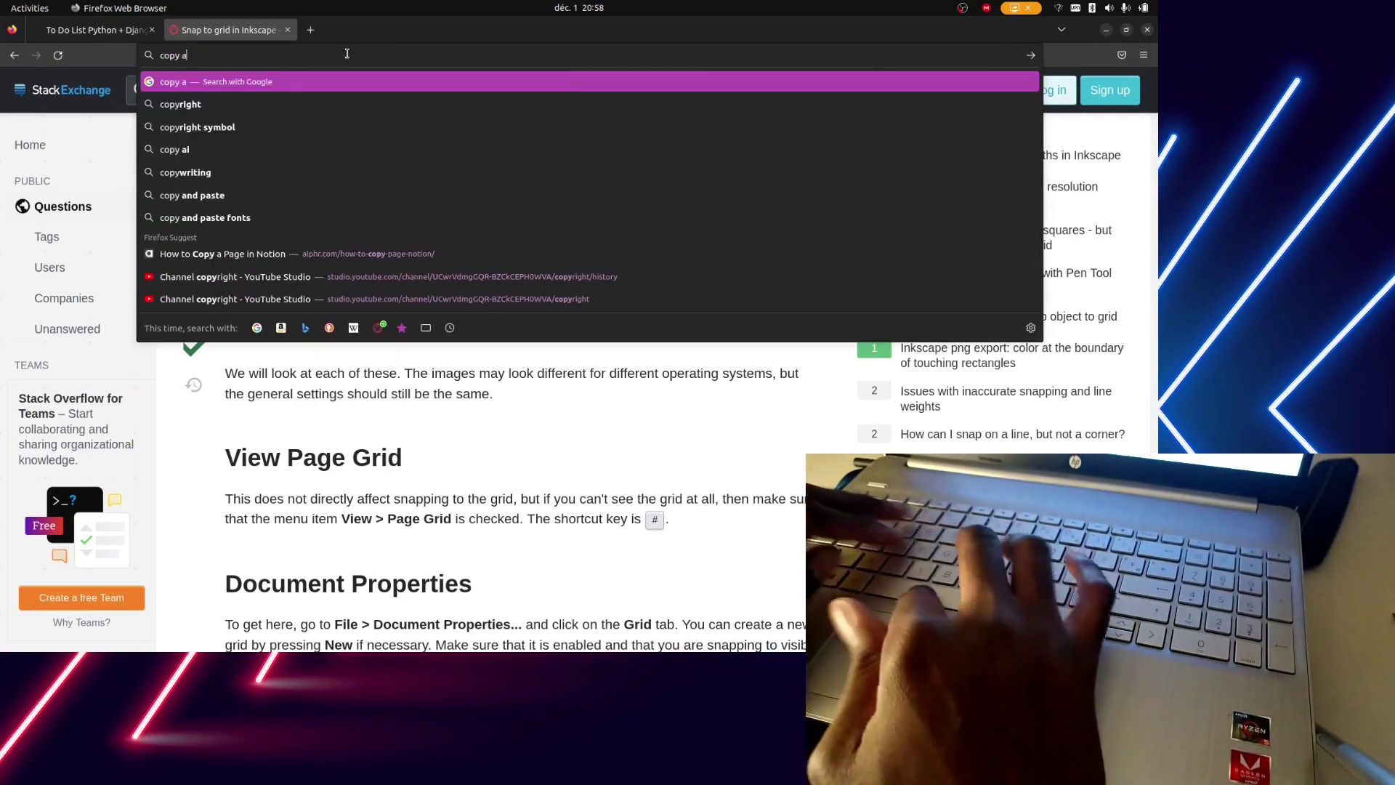
pyautogui.write(' page')
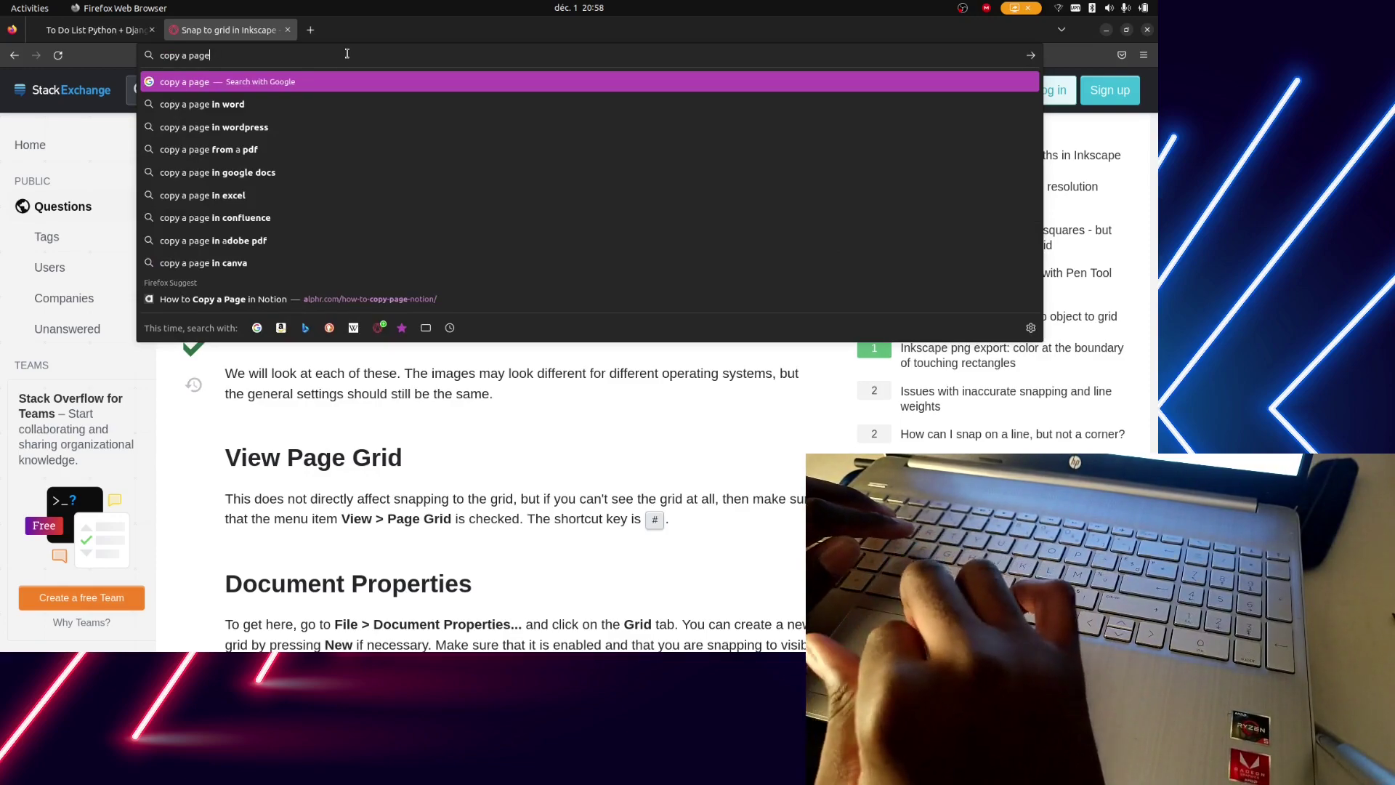
pyautogui.write(' in')
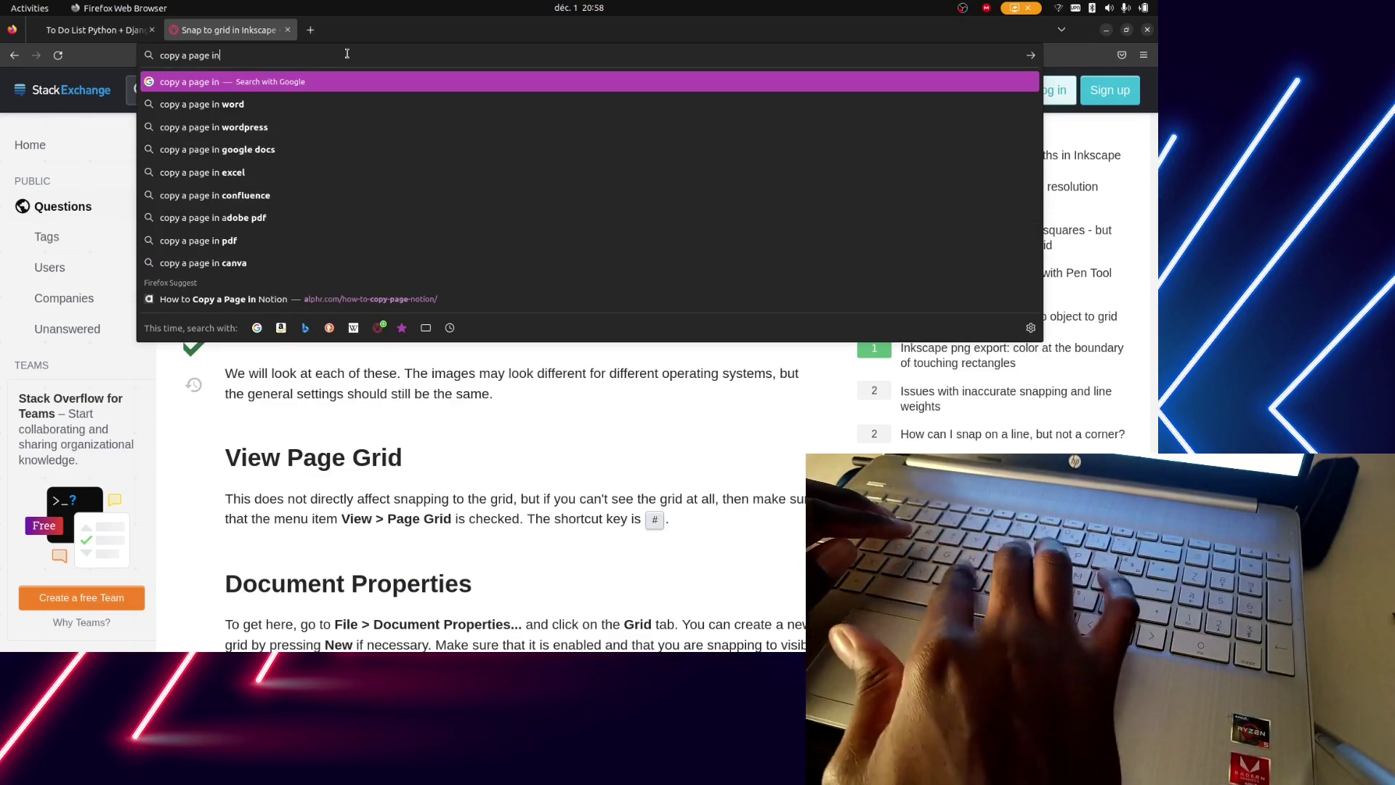
pyautogui.write('ksc')
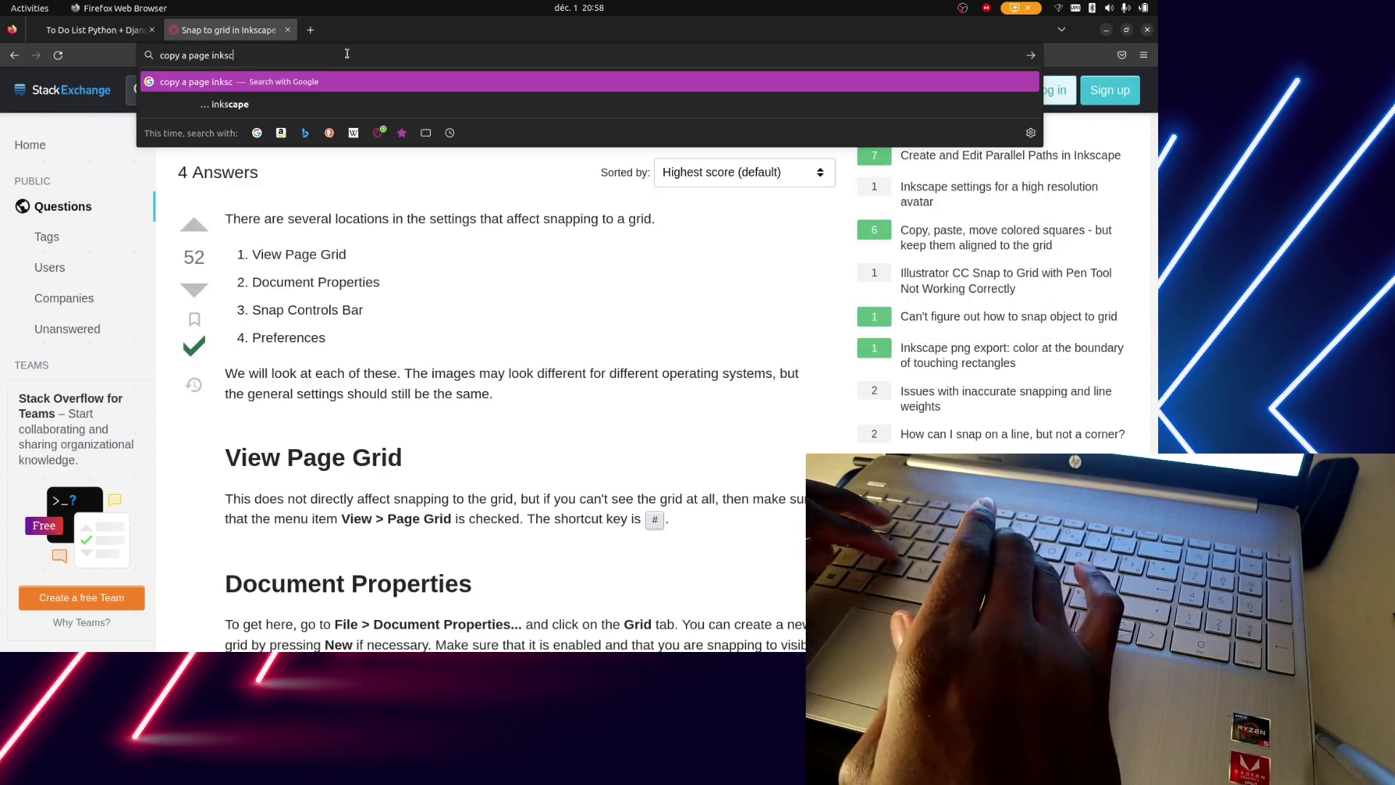
pyautogui.press('BackSpace')
pyautogui.write('kape')
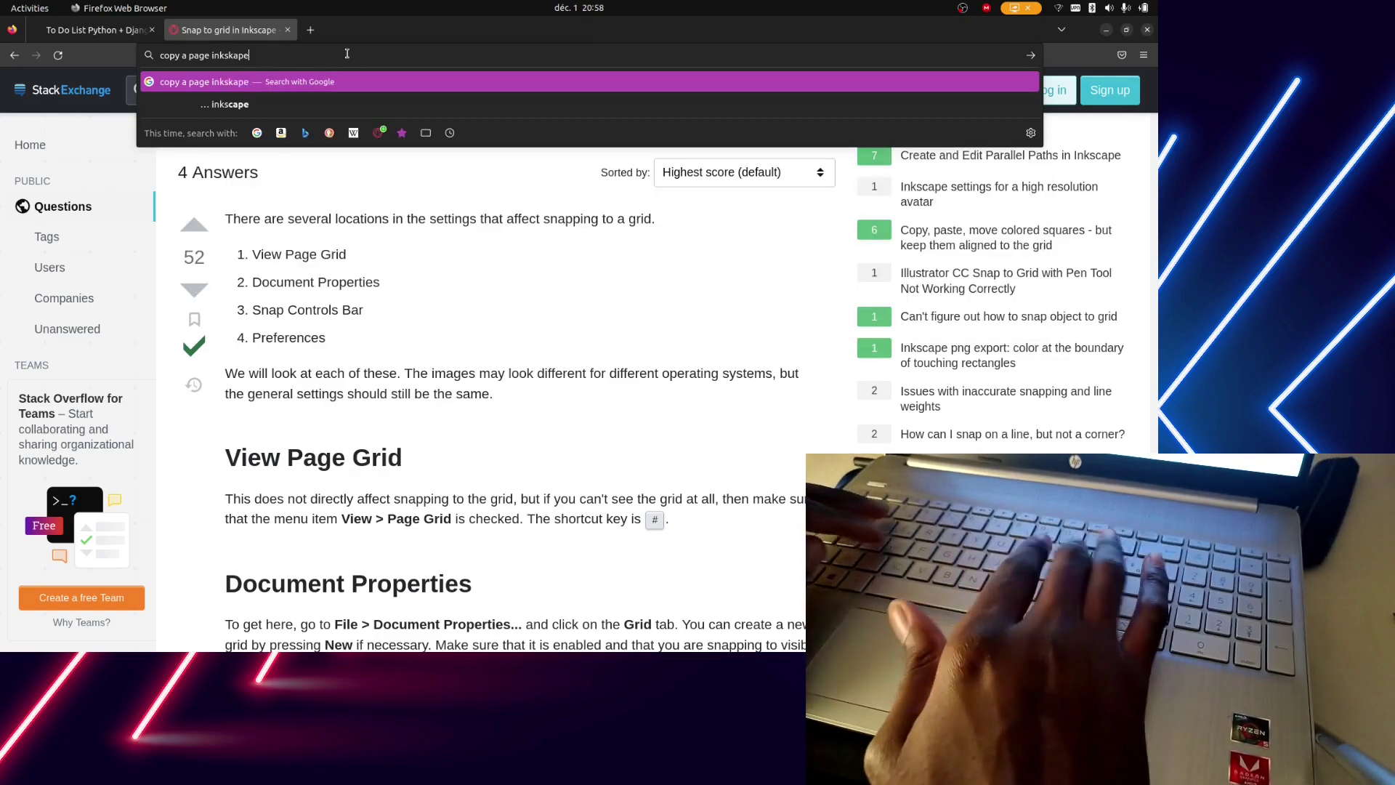
pyautogui.press('Return')
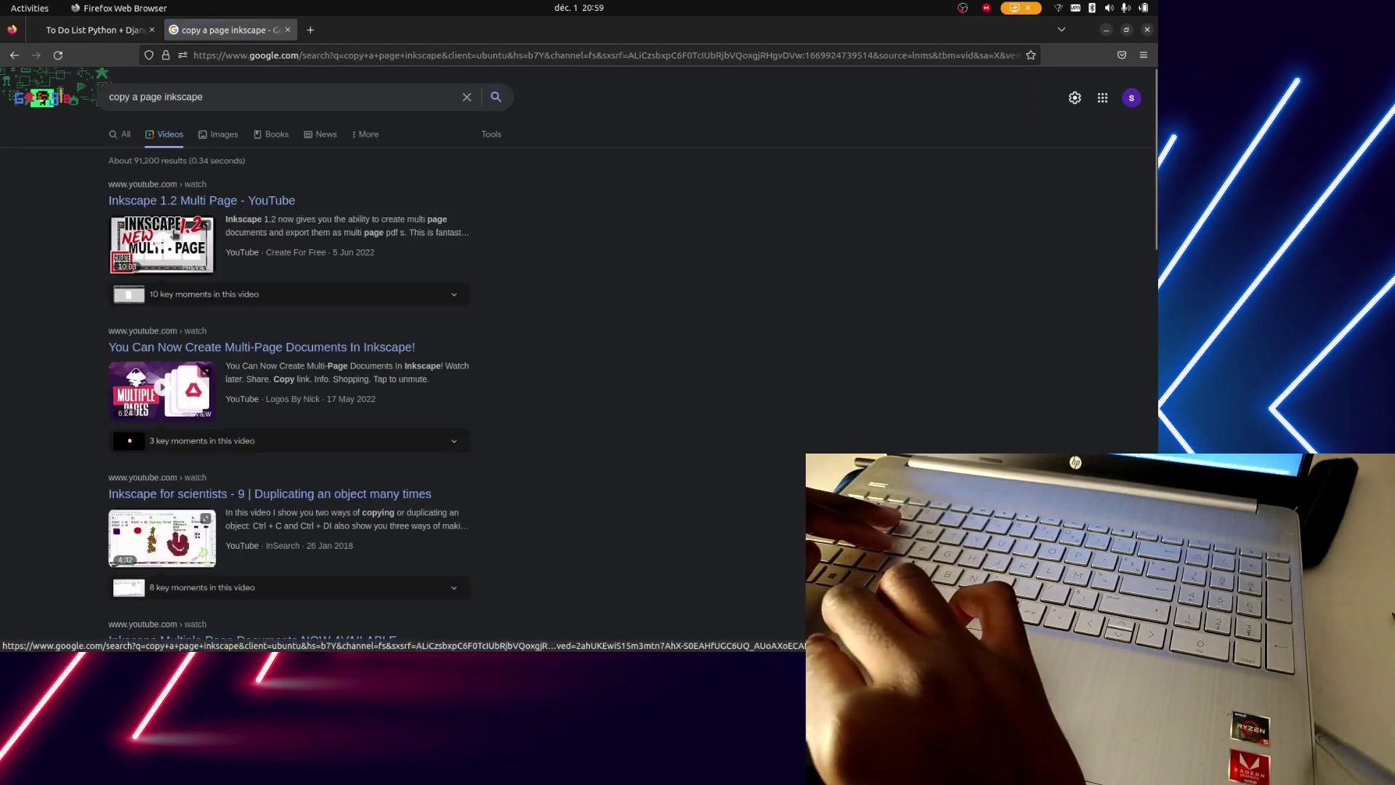
# Open the Inkscape 1.2 Multi Page video, lower the volume, and seek to about 1:56
pyautogui.click(156, 226)
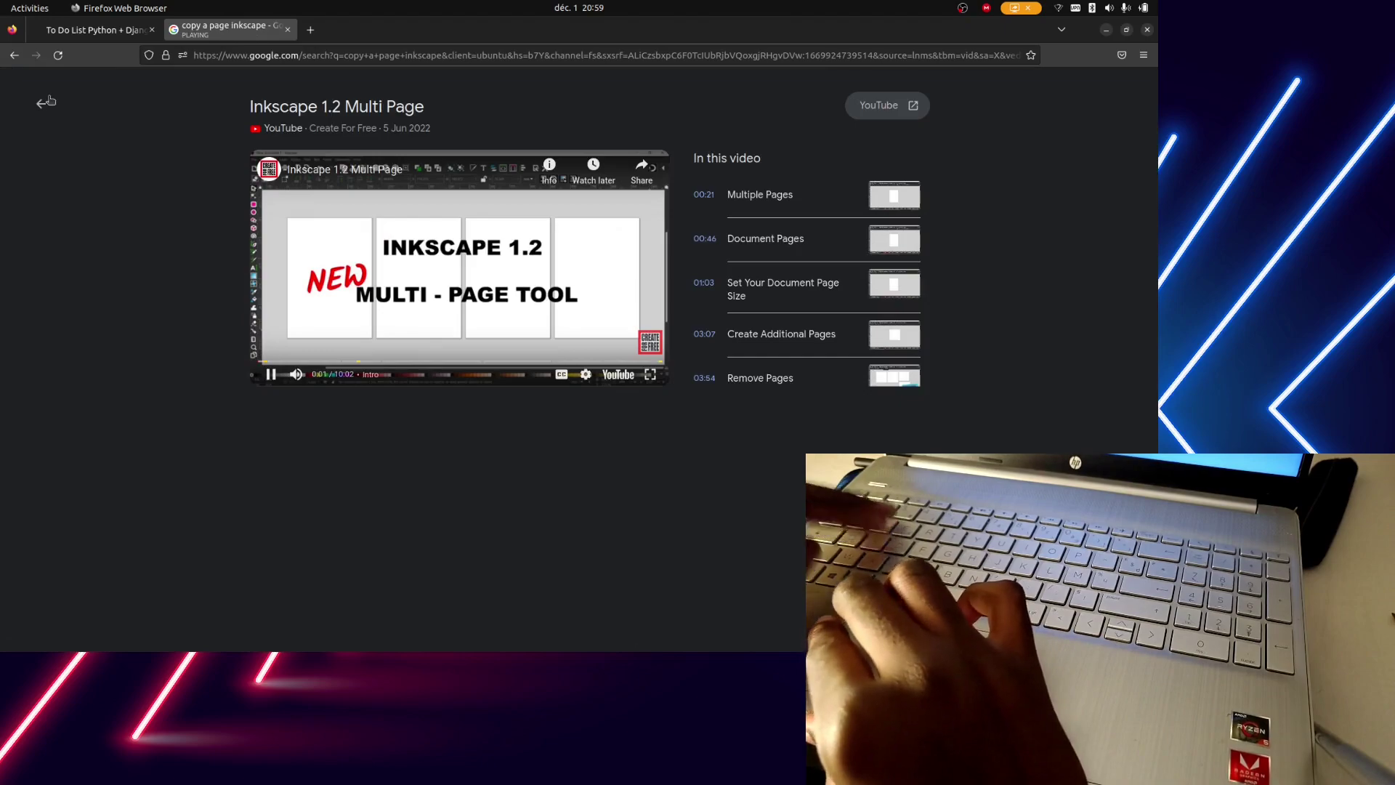
pyautogui.press('XF86AudioRaiseVolume')
pyautogui.press('XF86AudioLowerVolume')
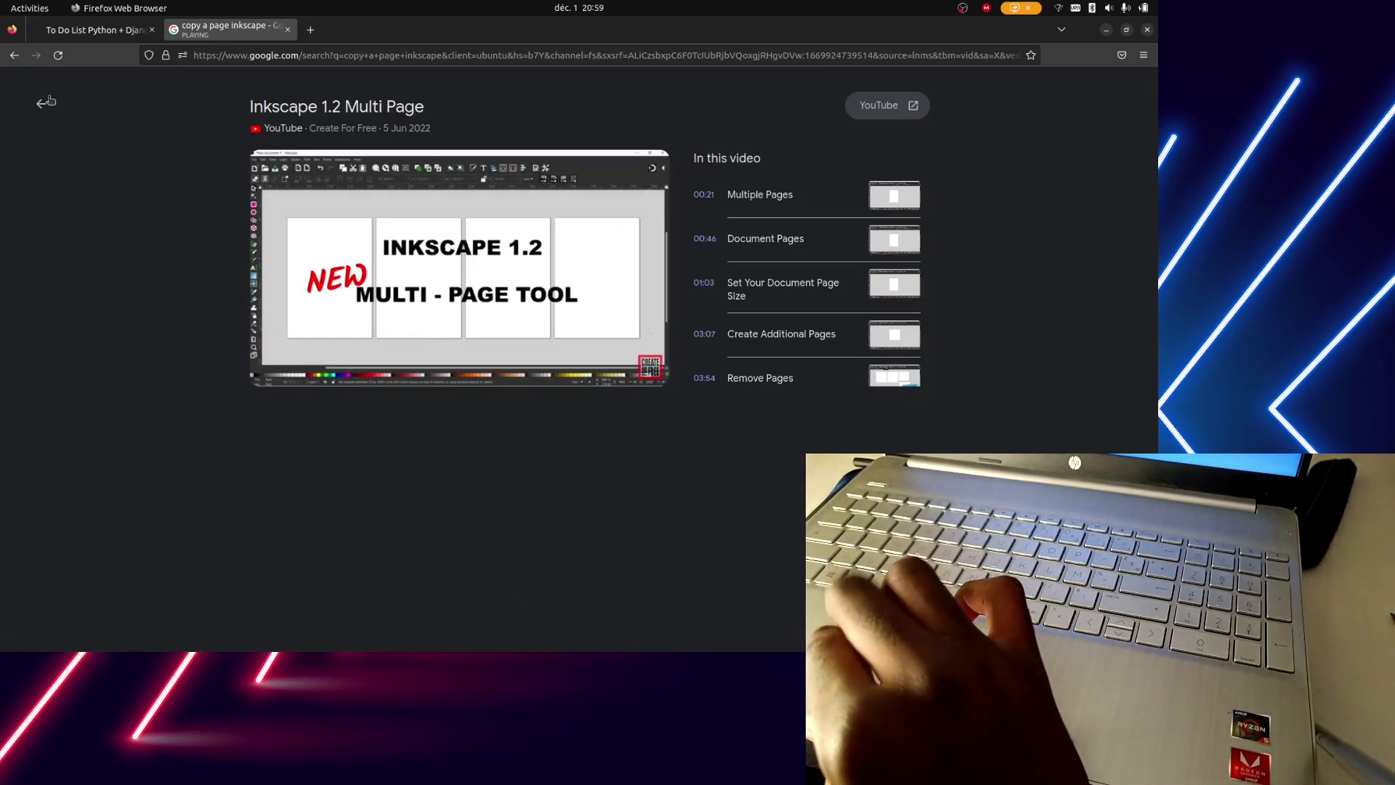
pyautogui.press('XF86AudioLowerVolume')
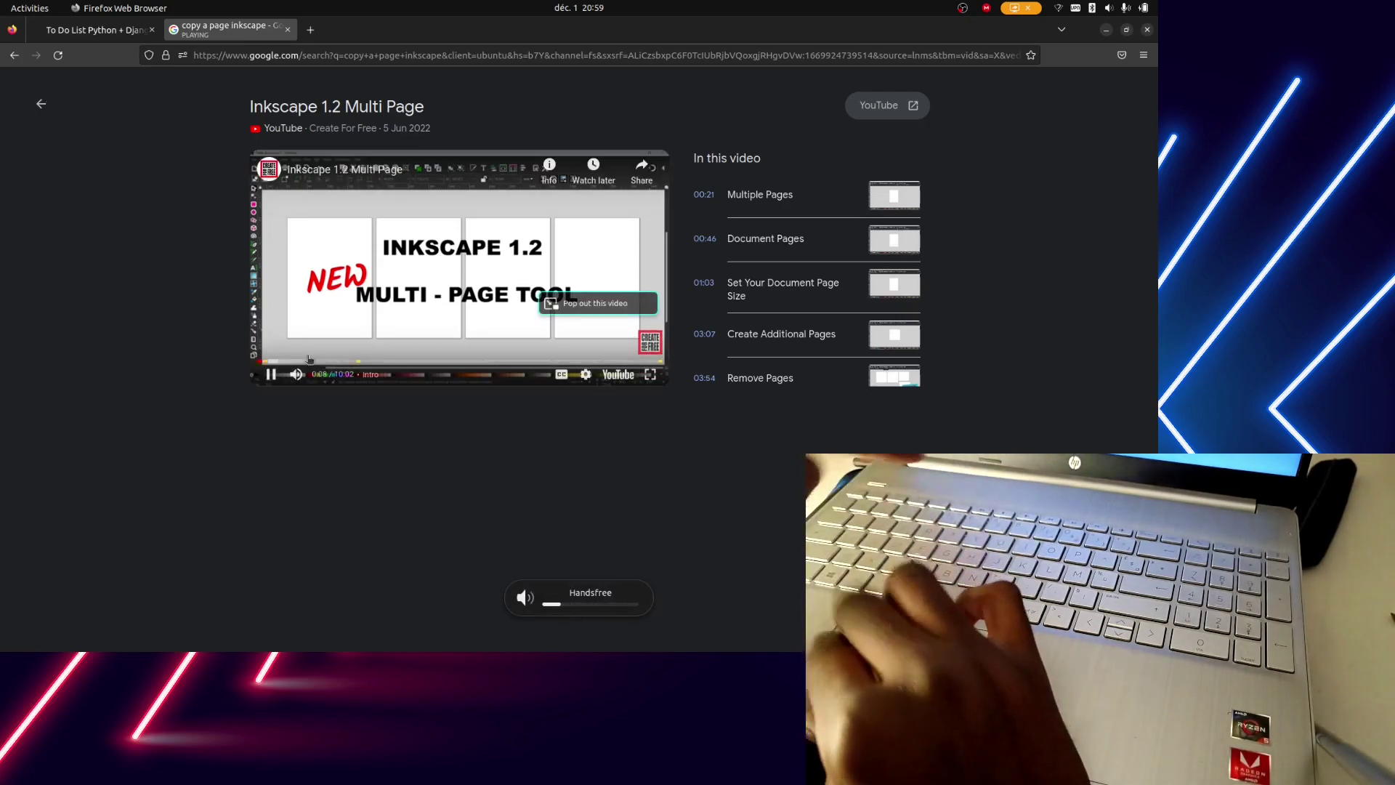
pyautogui.click(315, 361)
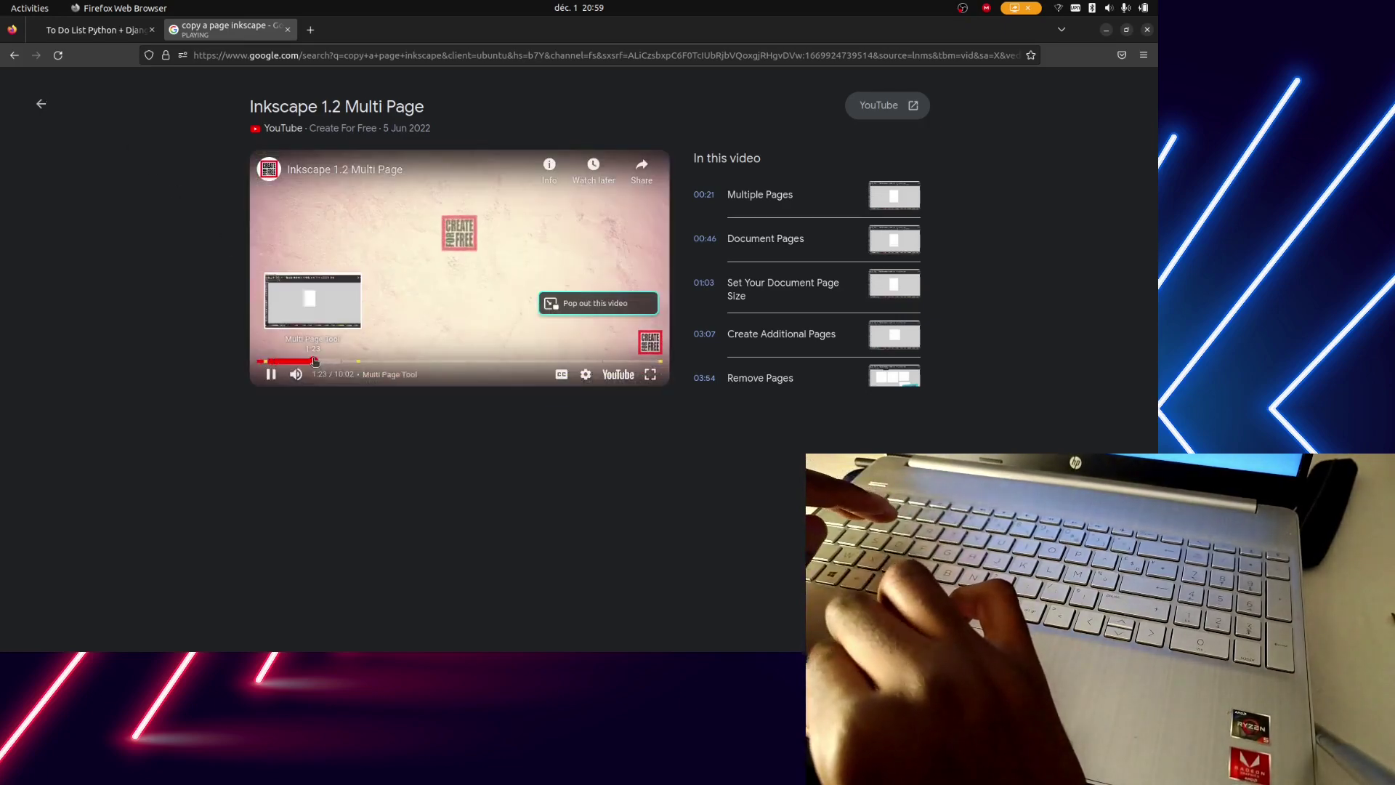
pyautogui.click(370, 361)
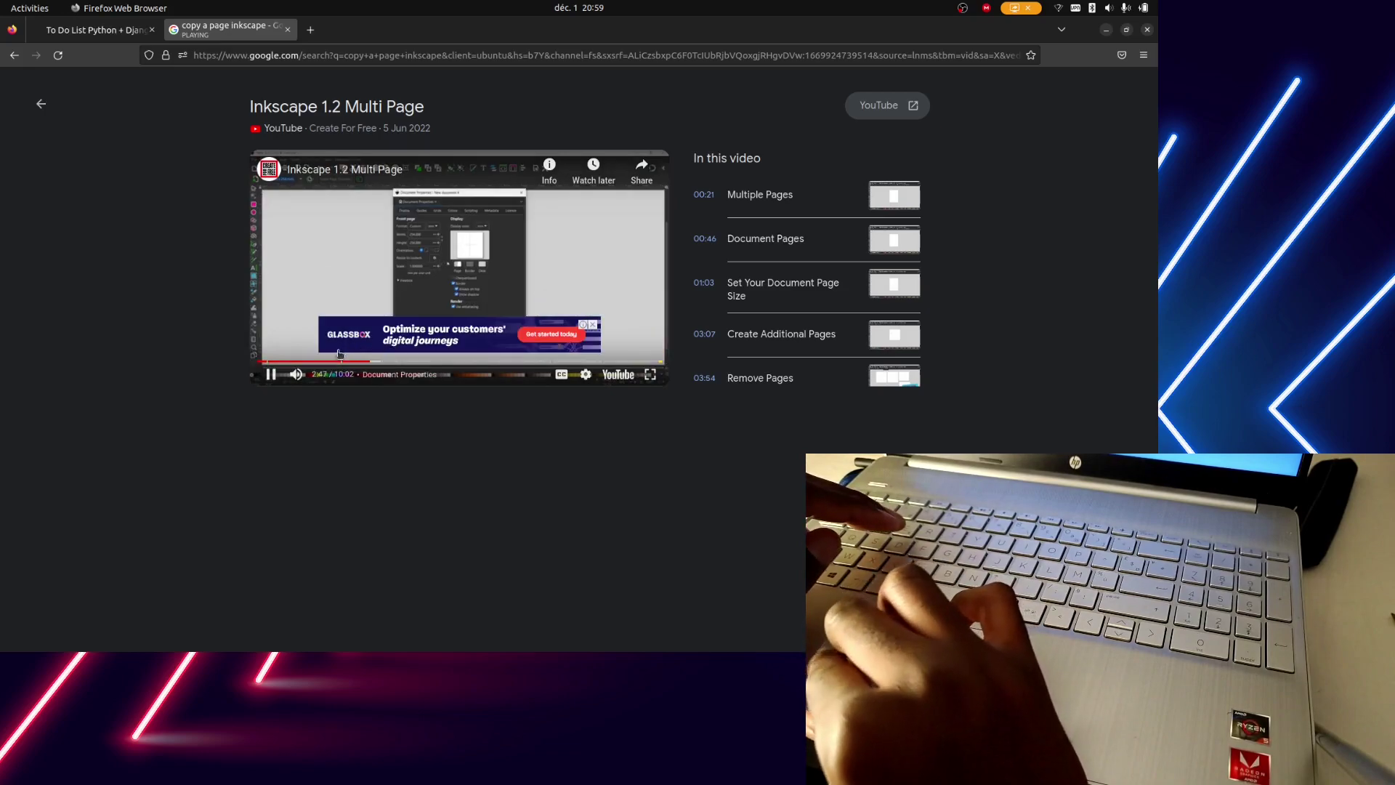
pyautogui.click(335, 361)
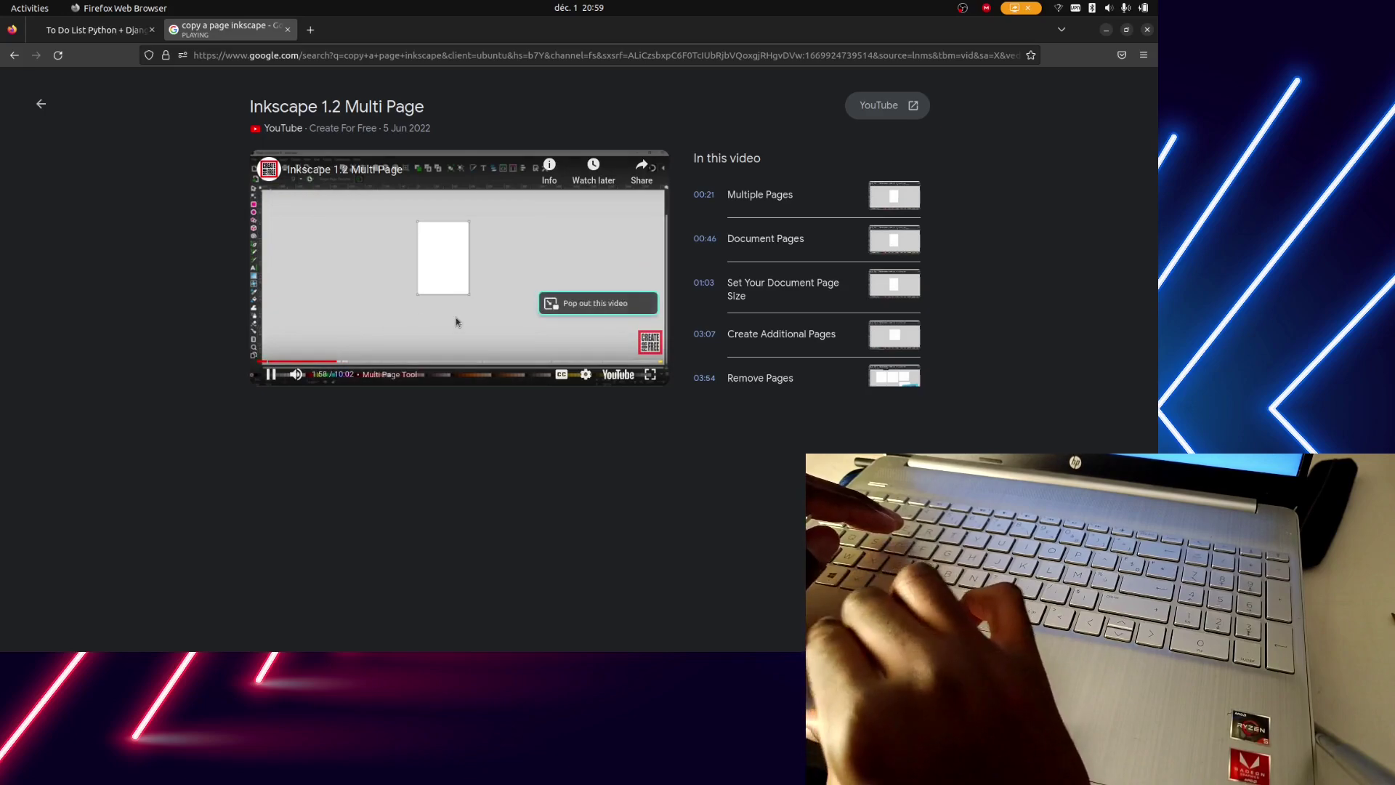
# Skip to the 'Create Additional Pages' chapter, pause the video, and return to Inkscape
pyautogui.press('Right')
pyautogui.press('Right')
pyautogui.press('Right')
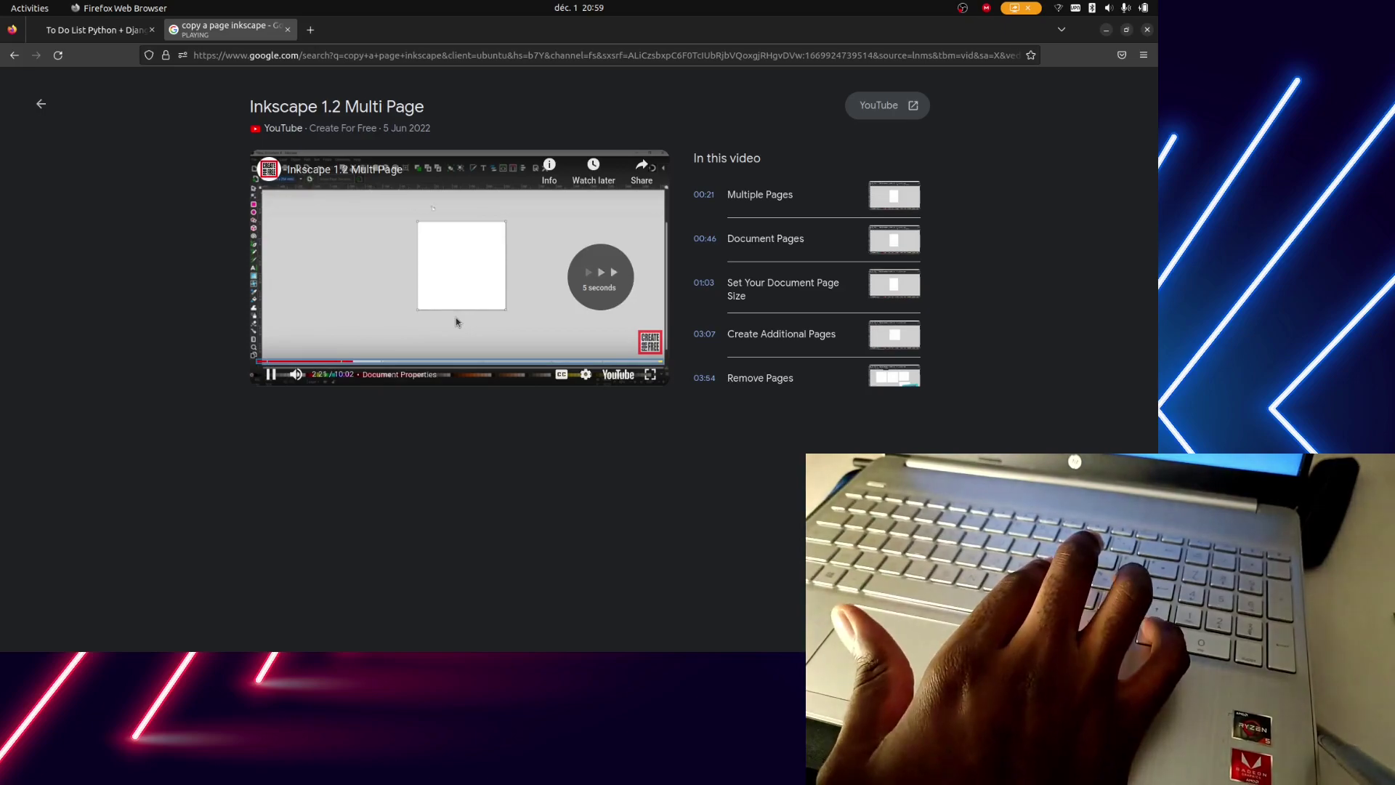
pyautogui.press('Right')
pyautogui.press('Right')
pyautogui.press('Right')
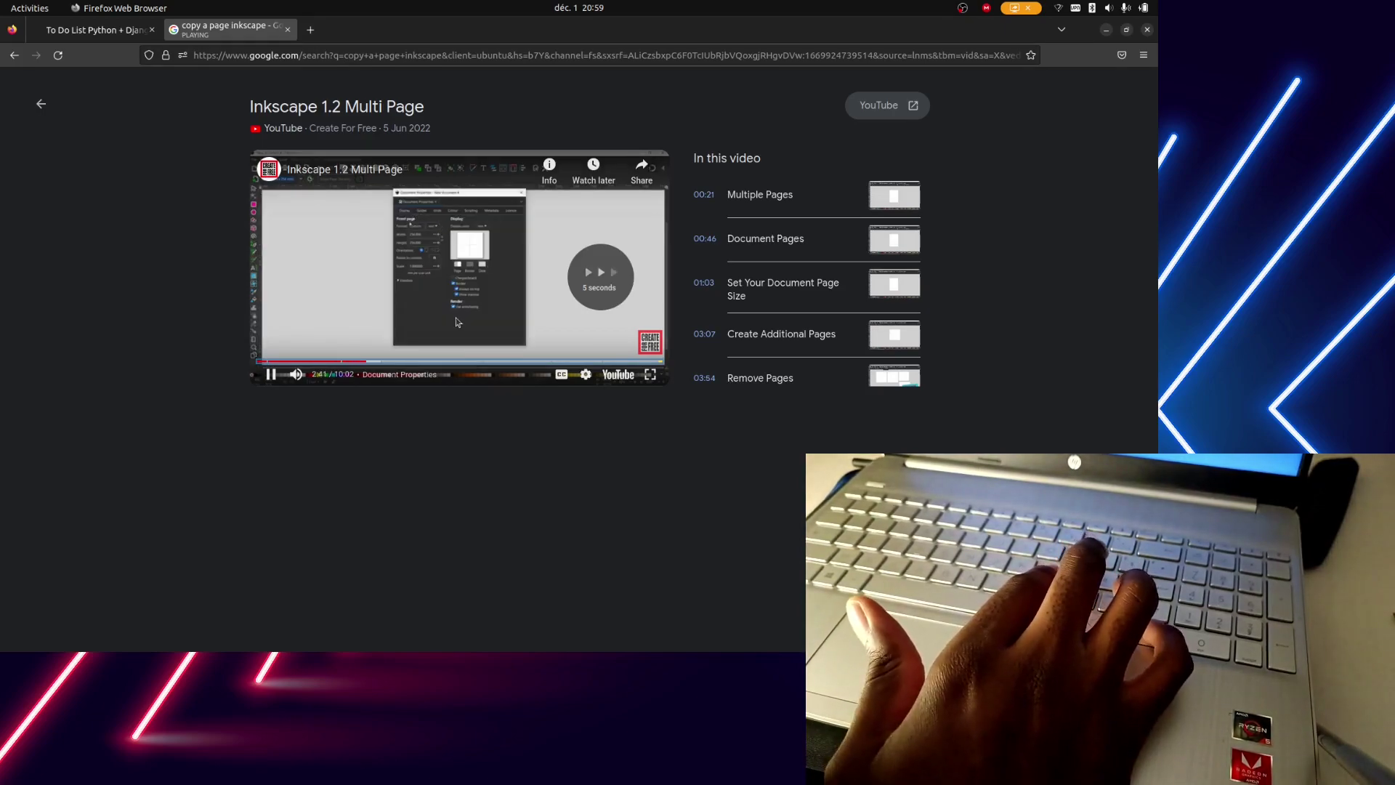
pyautogui.press('Right')
pyautogui.press('Right')
pyautogui.press('Right')
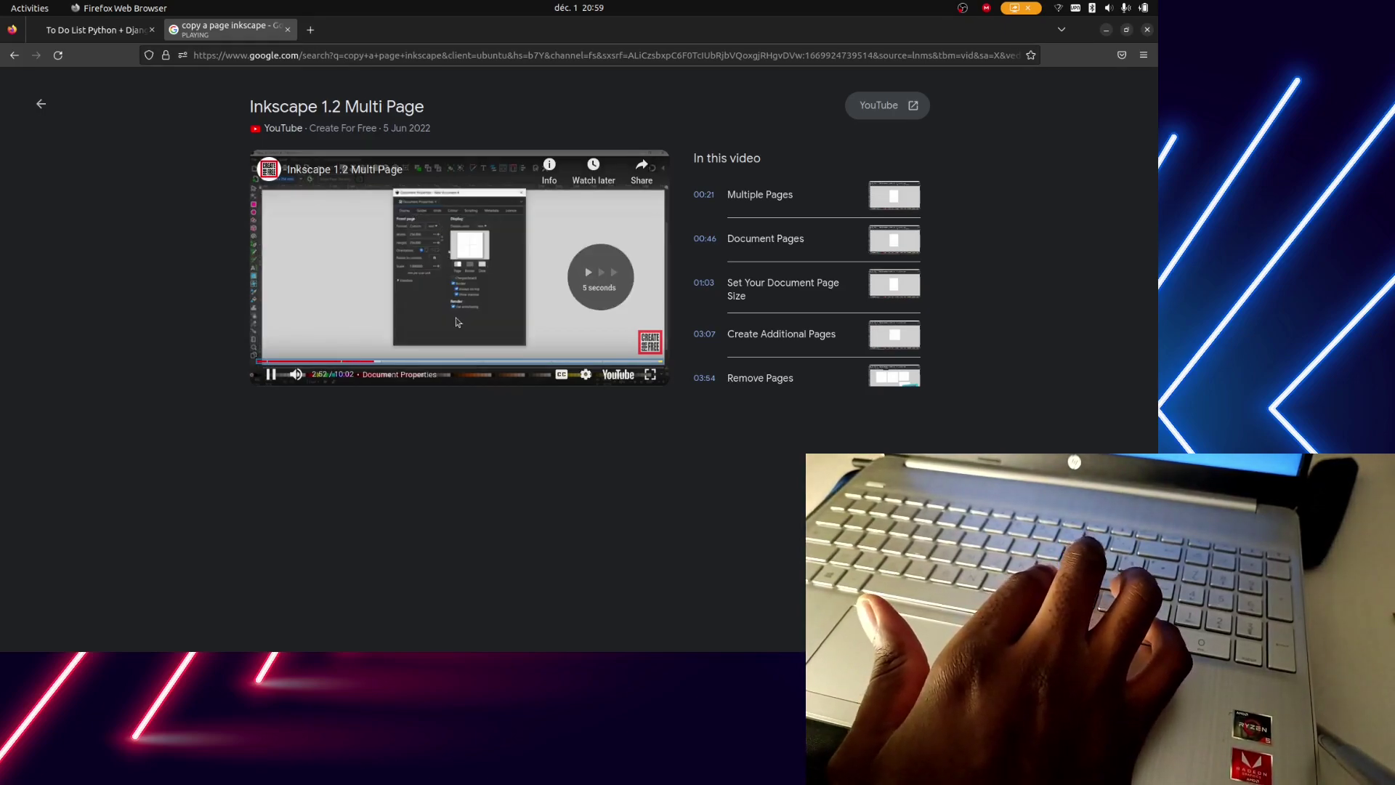
pyautogui.press('Right')
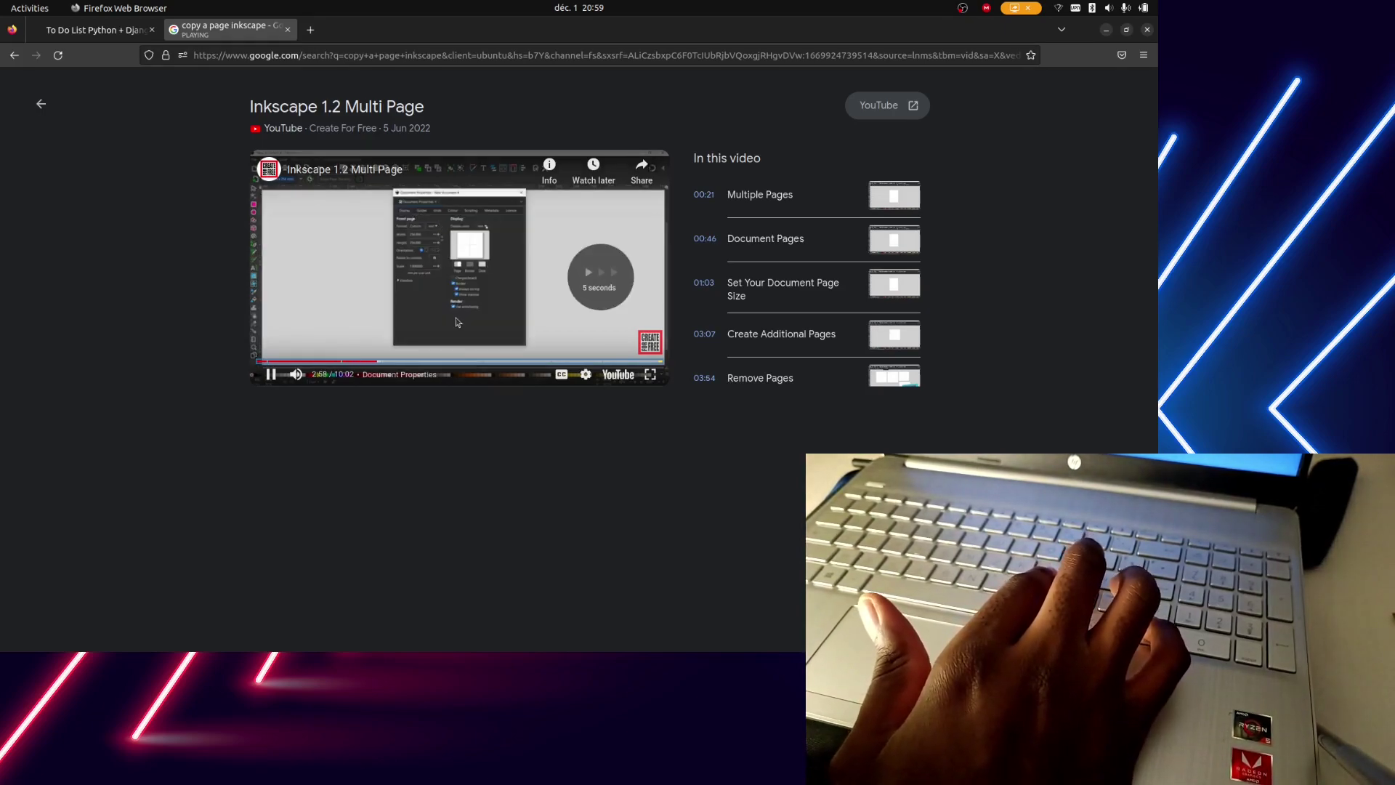
pyautogui.press('Right')
pyautogui.press('Right')
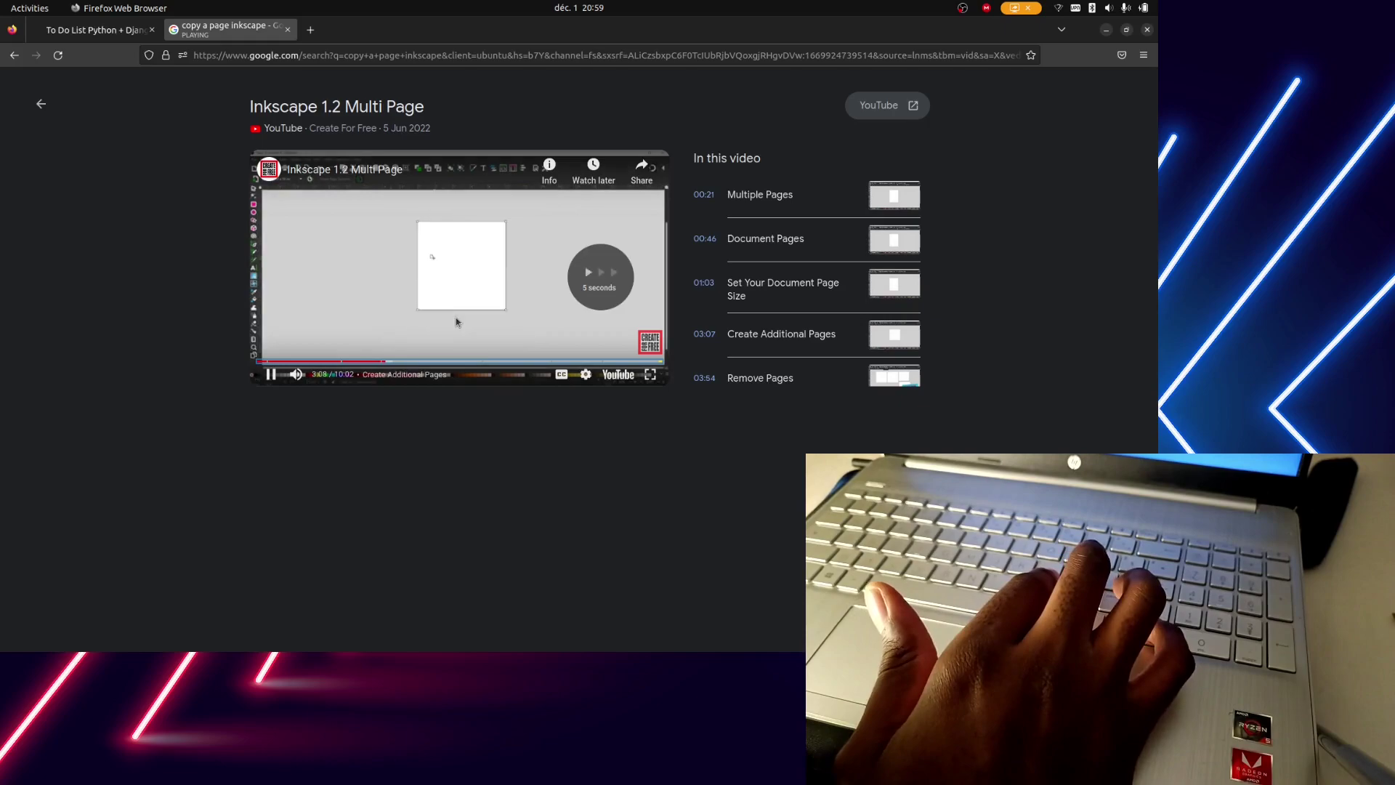
pyautogui.press('Right')
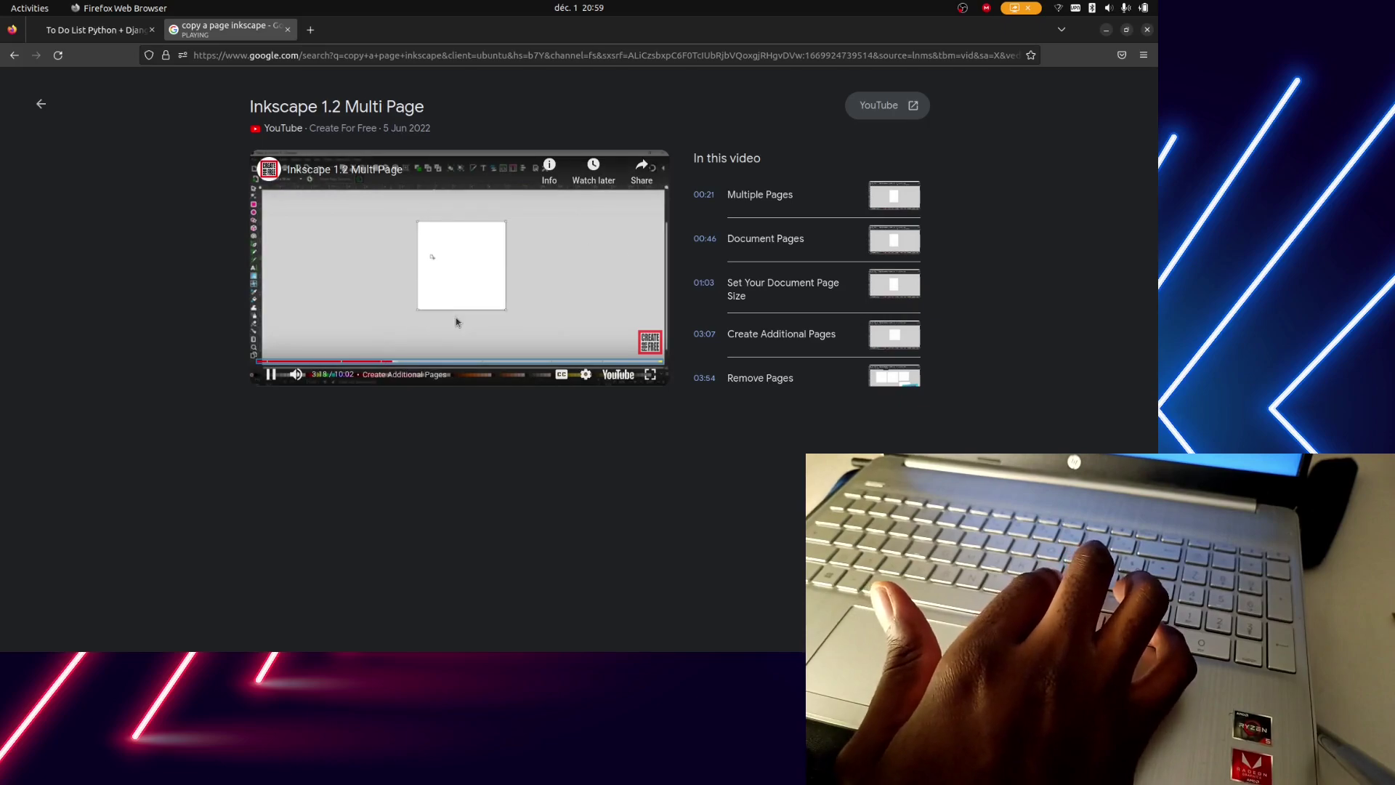
pyautogui.press('Right')
pyautogui.press('Right')
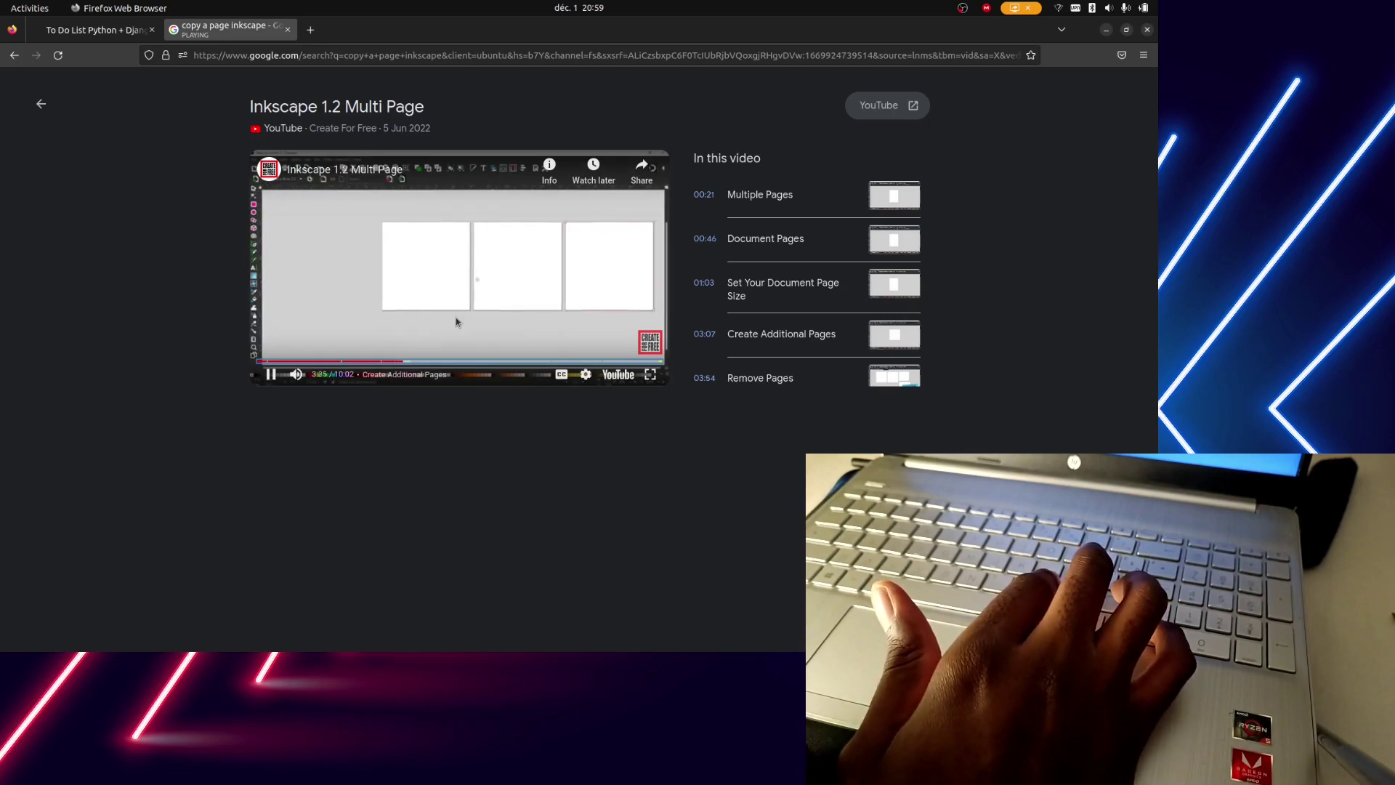
pyautogui.click(782, 333)
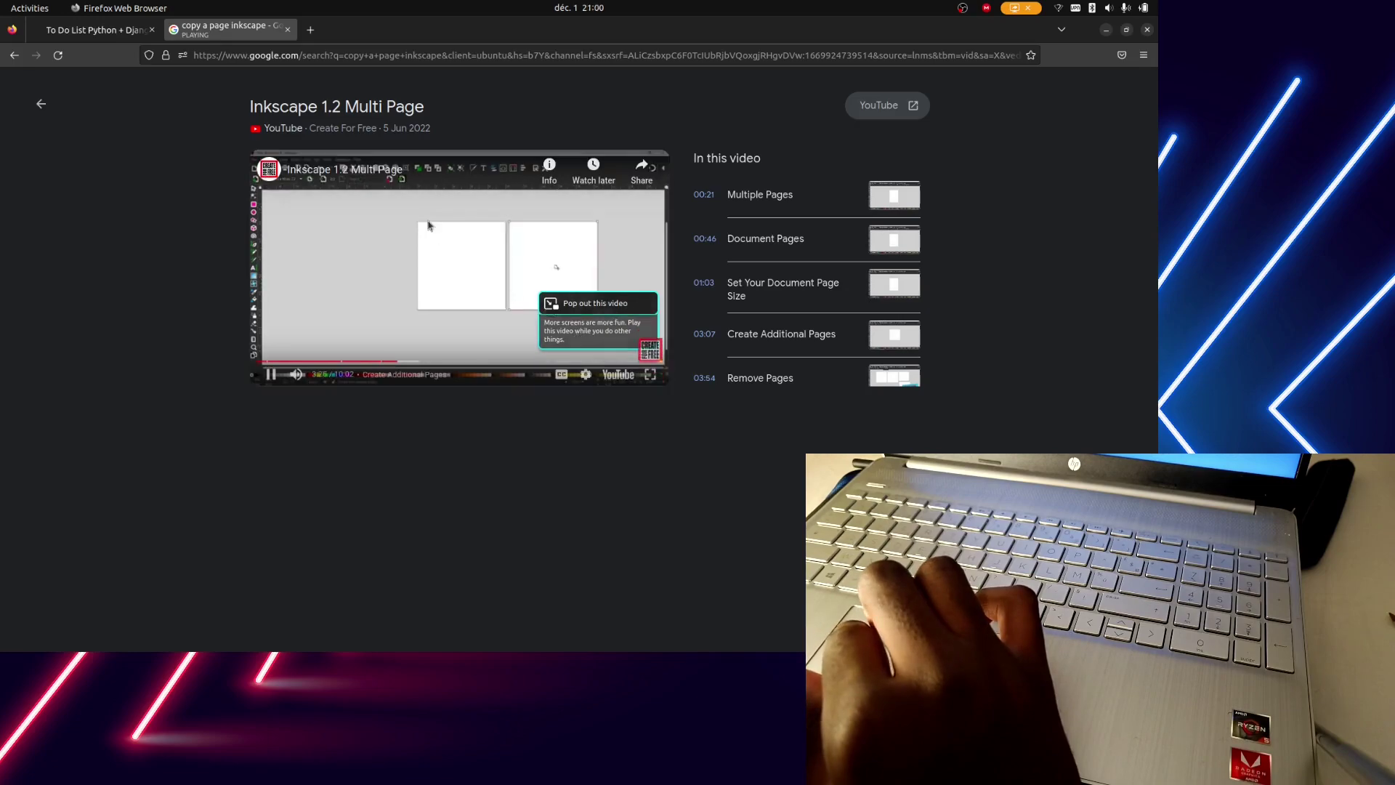
pyautogui.moveTo(2, 327)
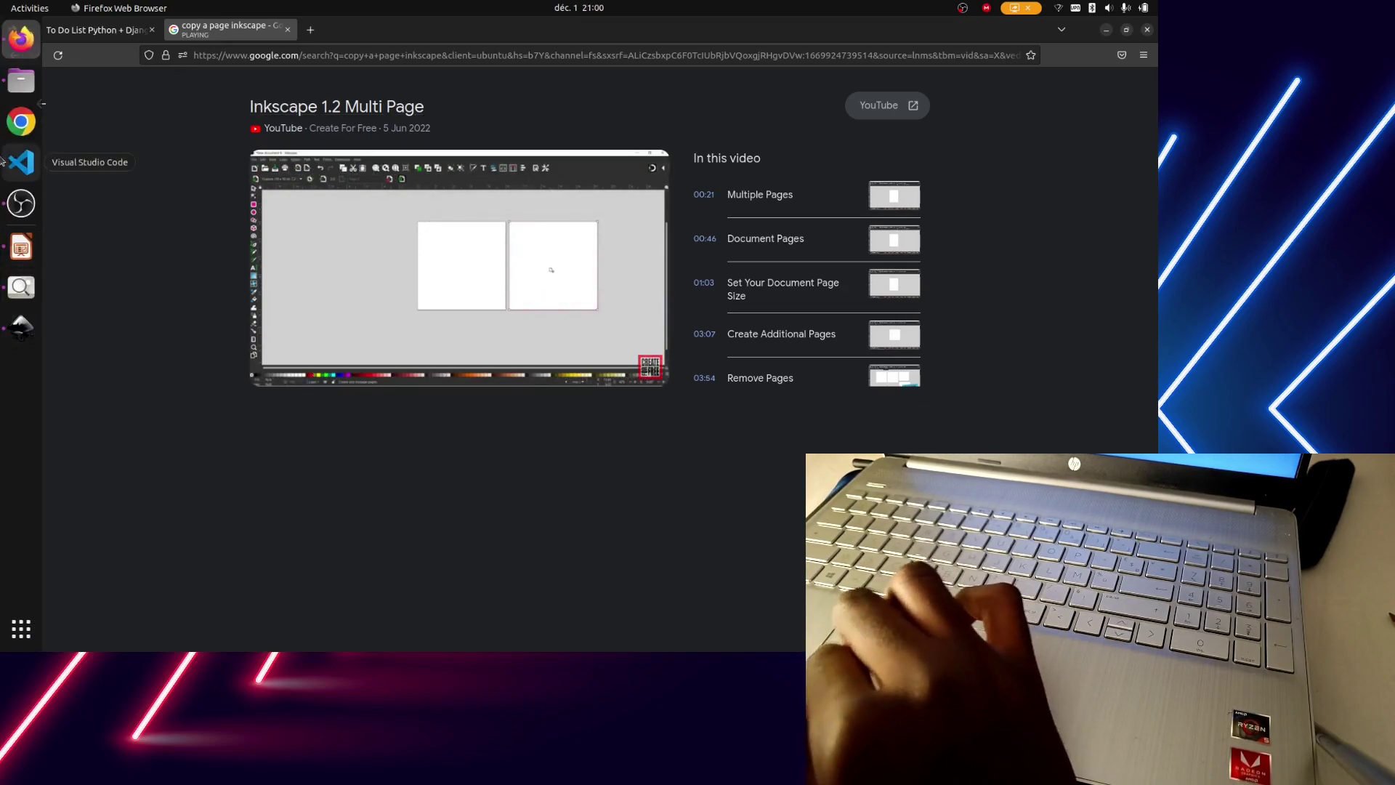
pyautogui.moveTo(458, 267)
pyautogui.click(289, 276)
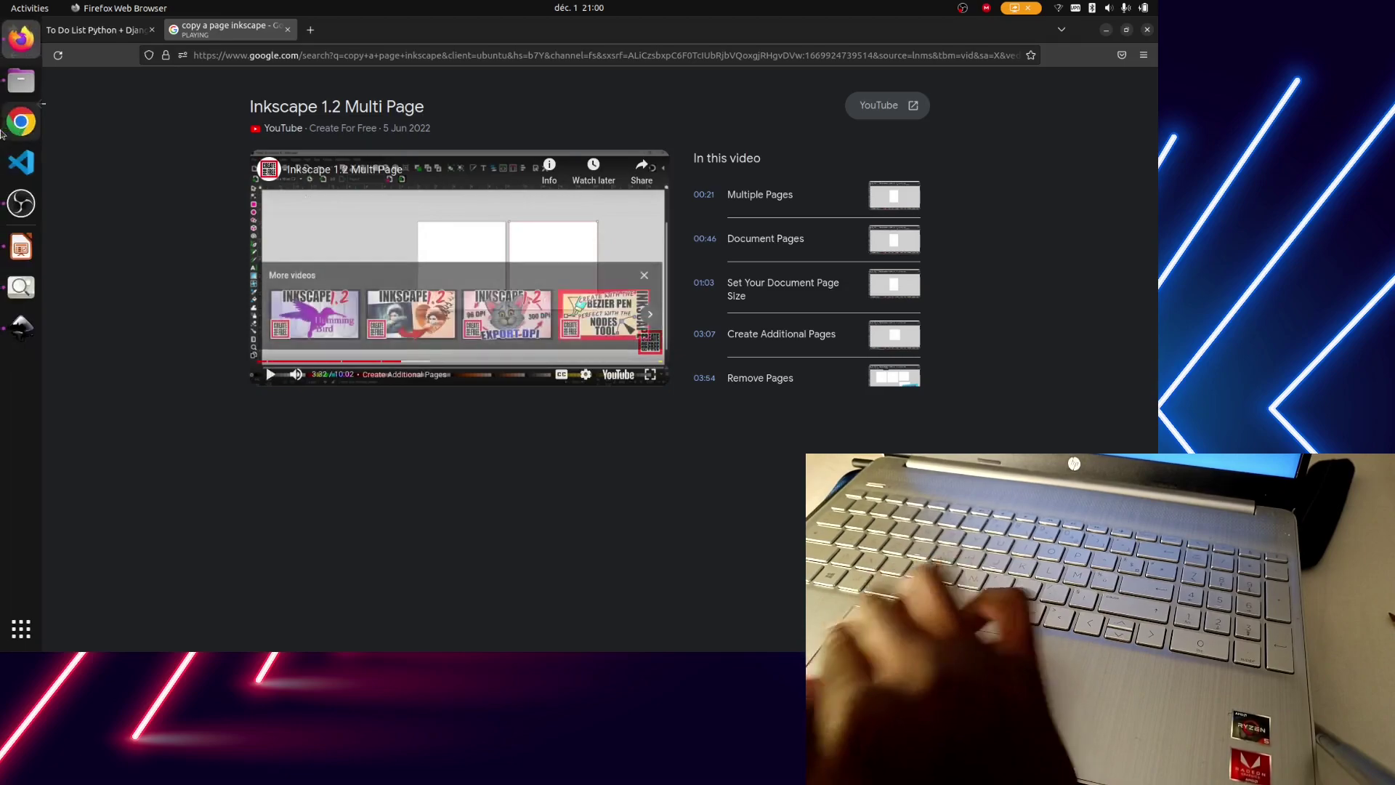
pyautogui.click(20, 325)
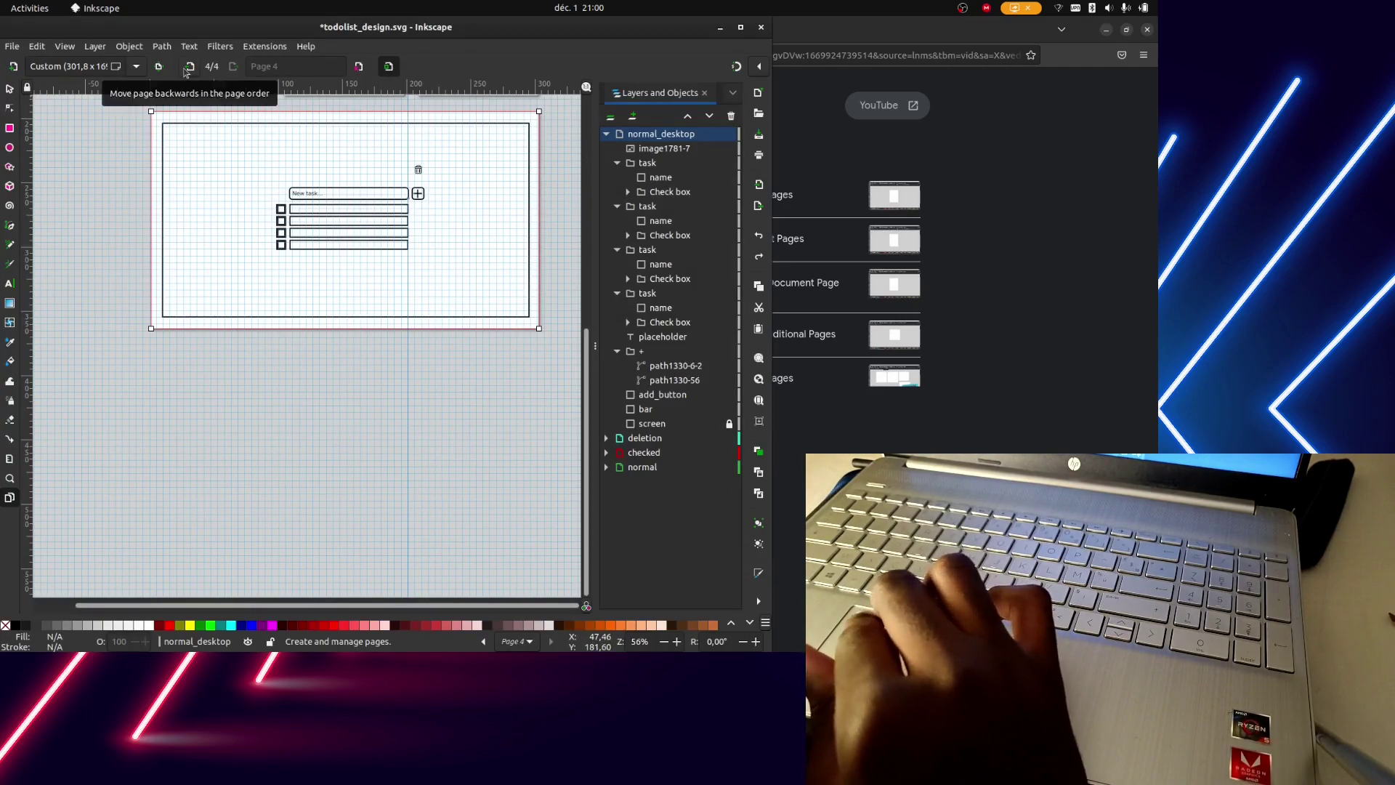
# Add a fifth page to the document
pyautogui.click(13, 67)
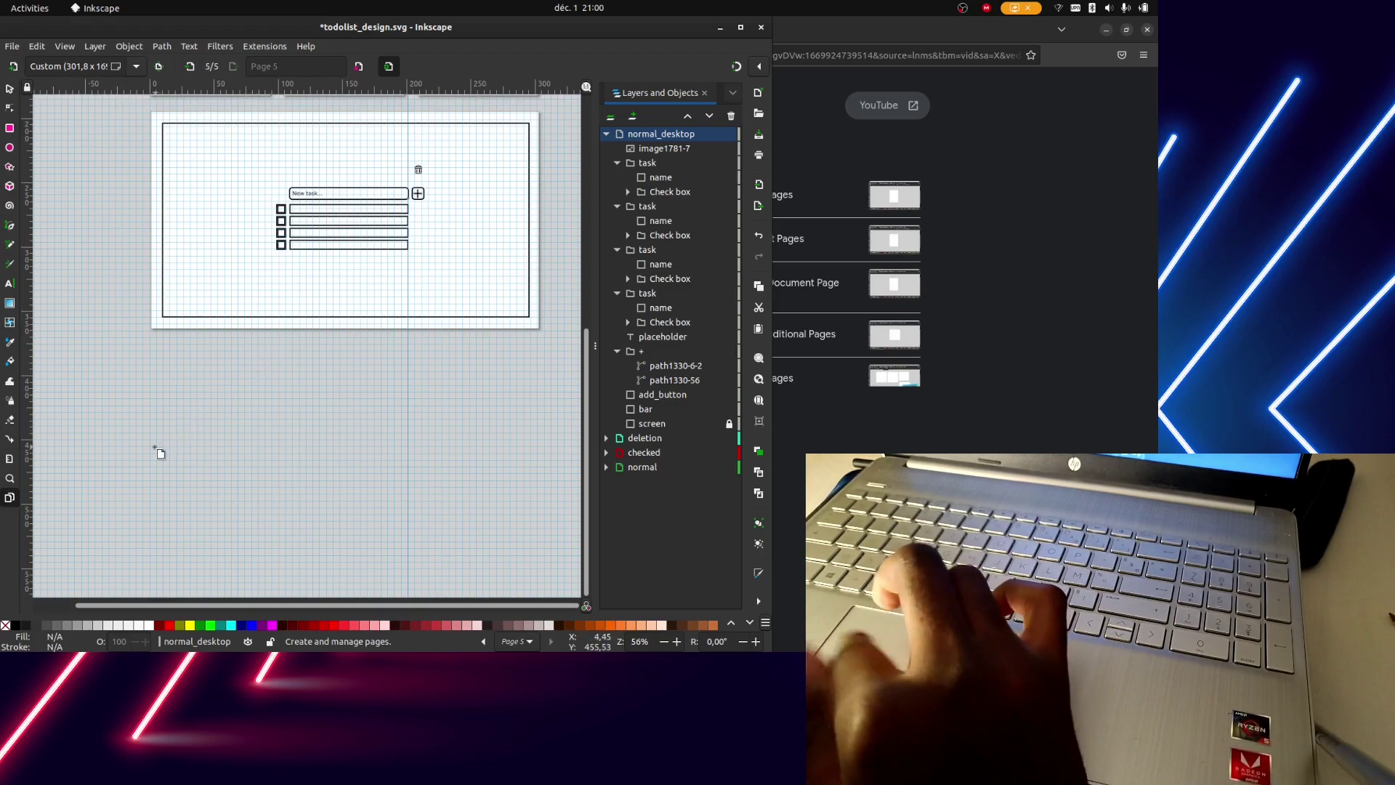
pyautogui.scroll(-2, 160, 452)
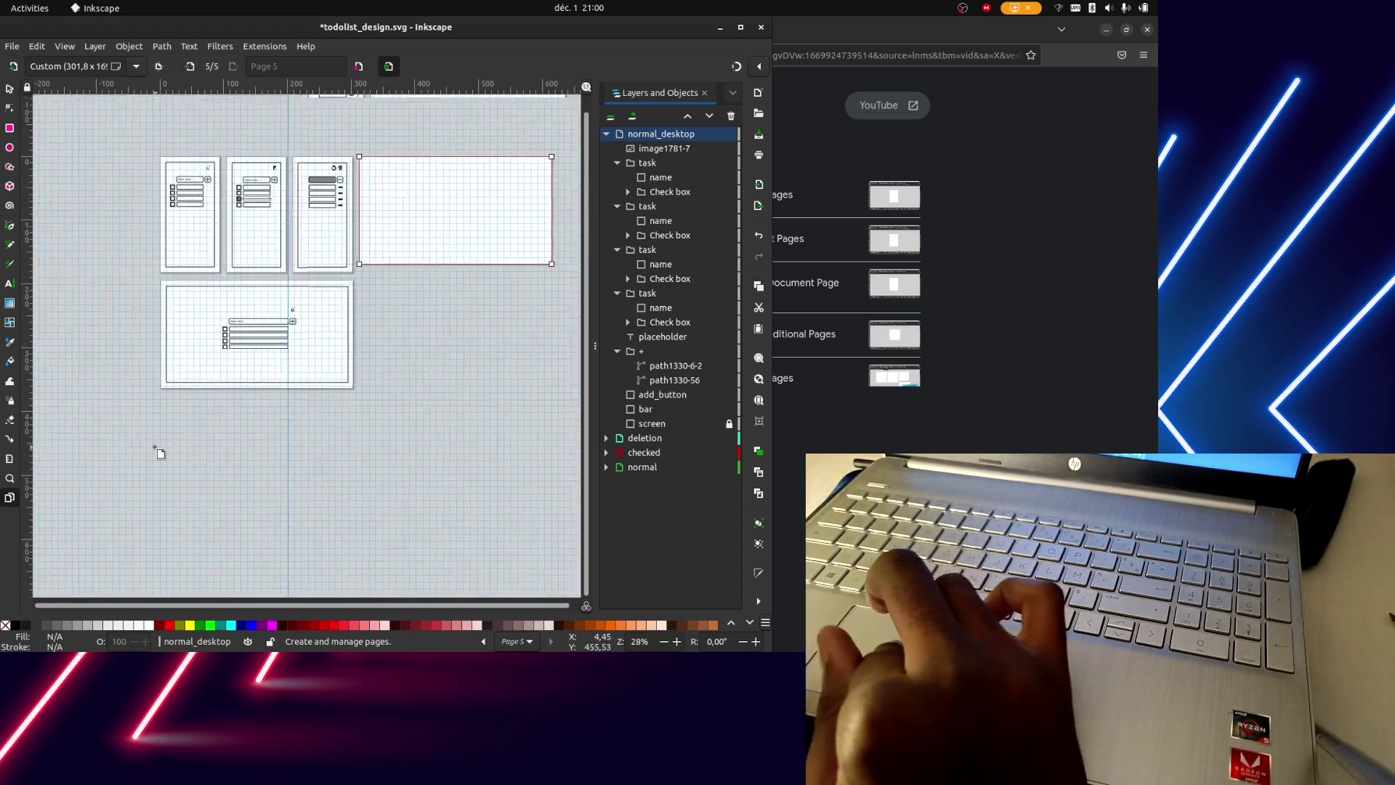
pyautogui.scroll(1, 159, 453)
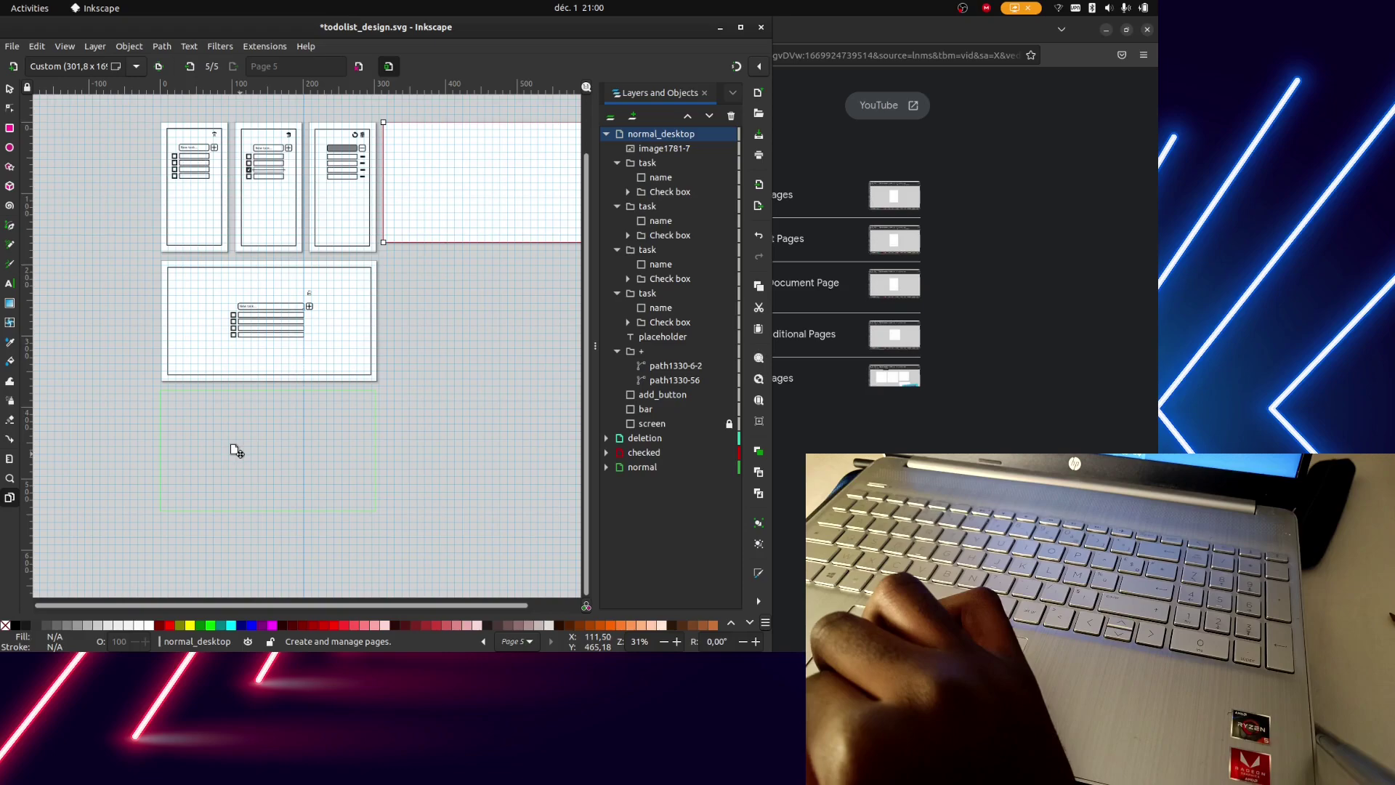
# Move Page 5 directly below the landscape desktop page, nudged into alignment
pyautogui.moveTo(234, 449); pyautogui.dragTo(233, 448)
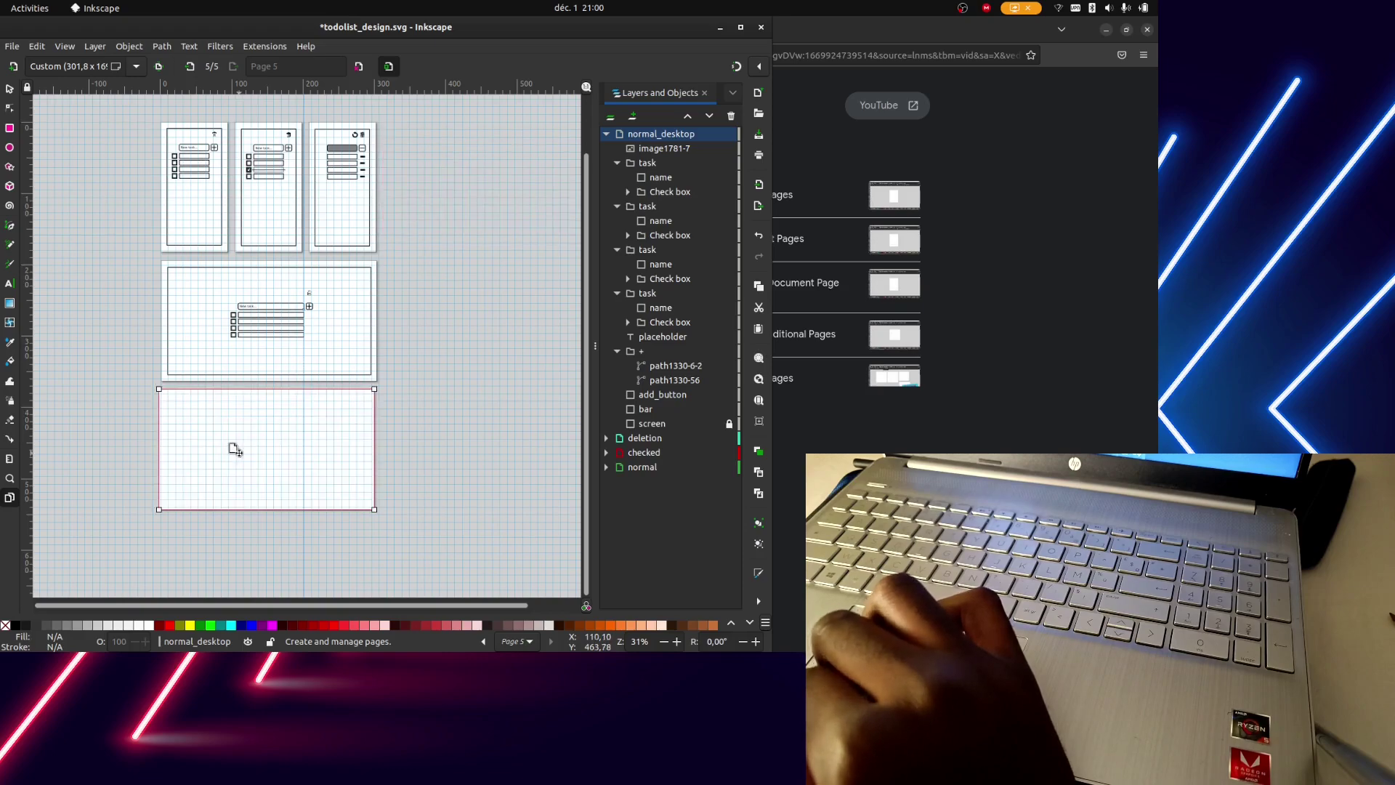
pyautogui.scroll(1, 234, 449)
pyautogui.scroll(1, 234, 449)
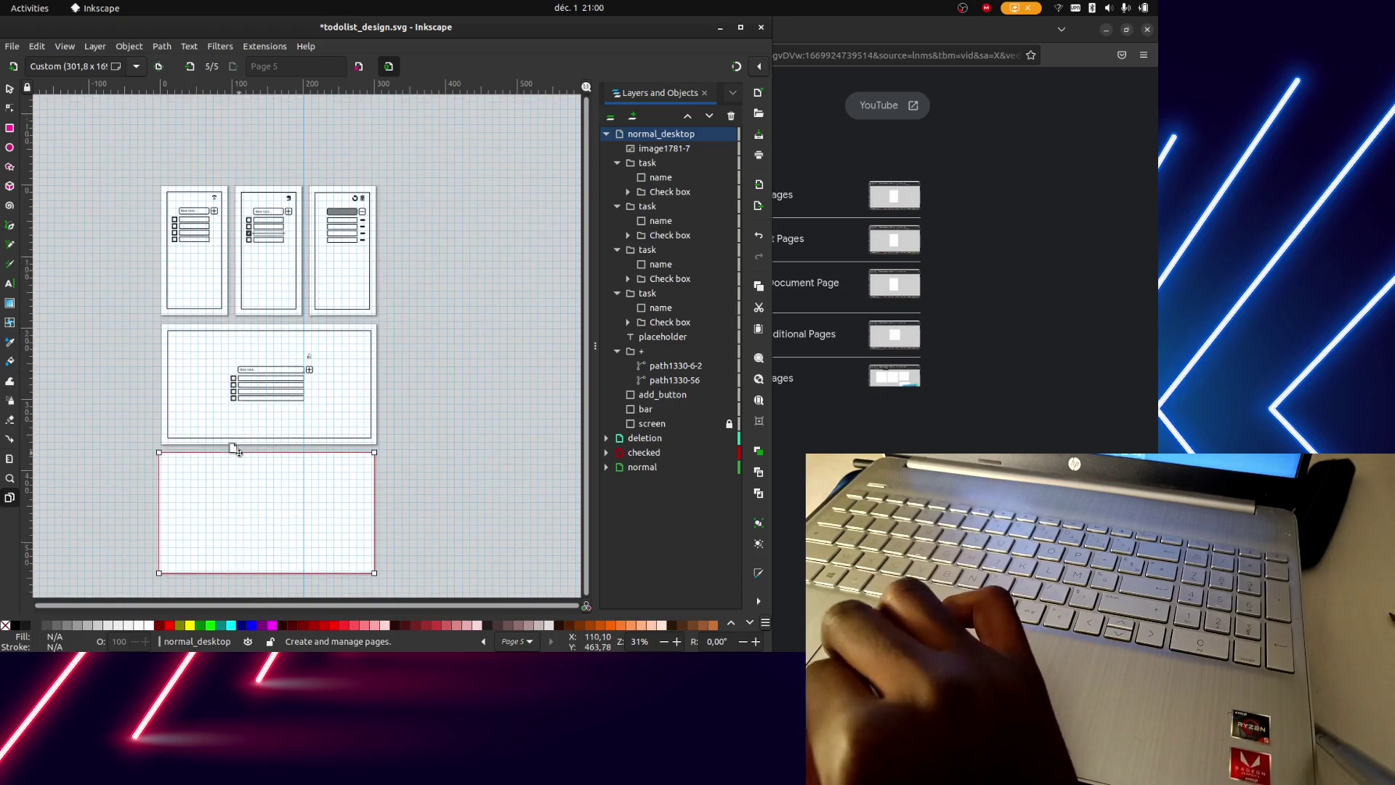
pyautogui.scroll(-3, 234, 449)
pyautogui.scroll(-2, 234, 449)
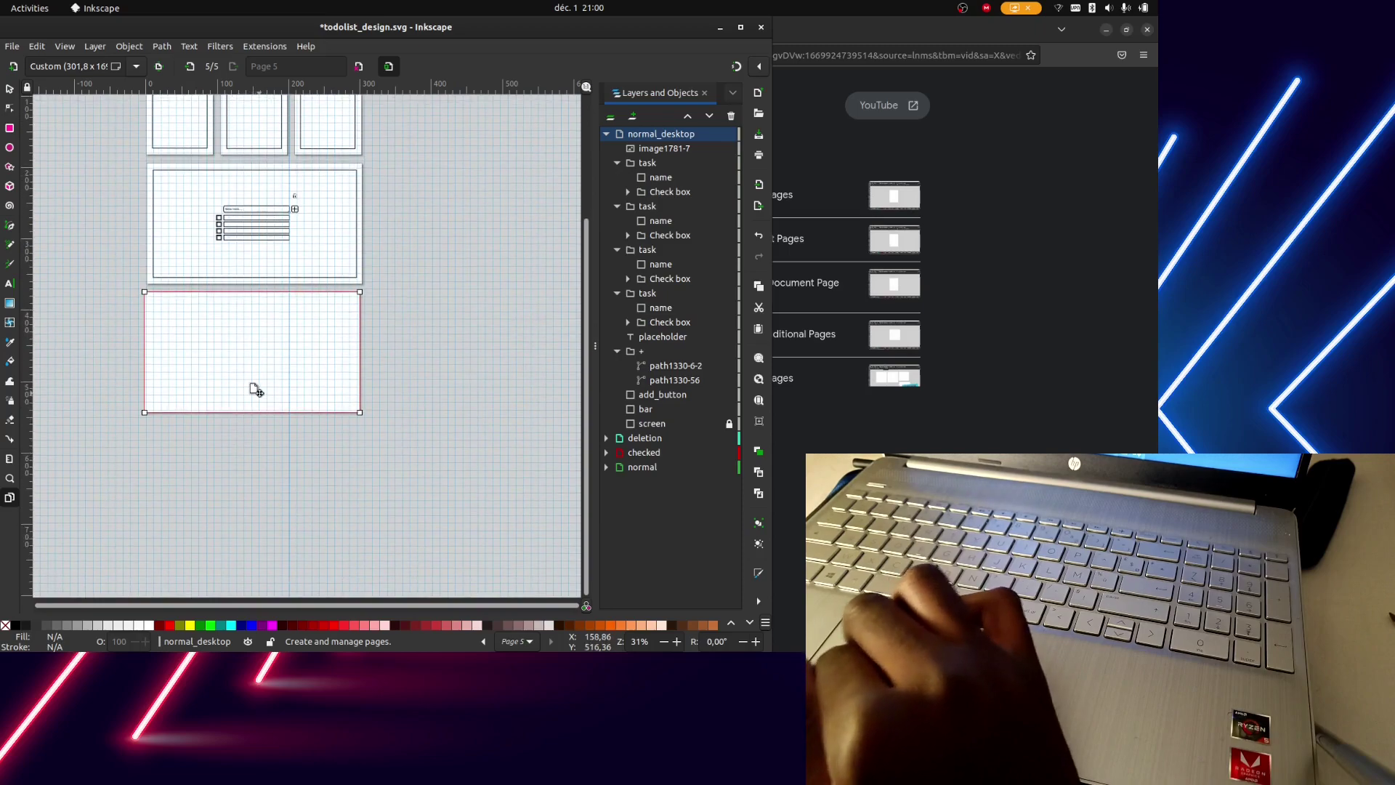
pyautogui.moveTo(262, 390); pyautogui.dragTo(262, 389)
pyautogui.scroll(1, 262, 388)
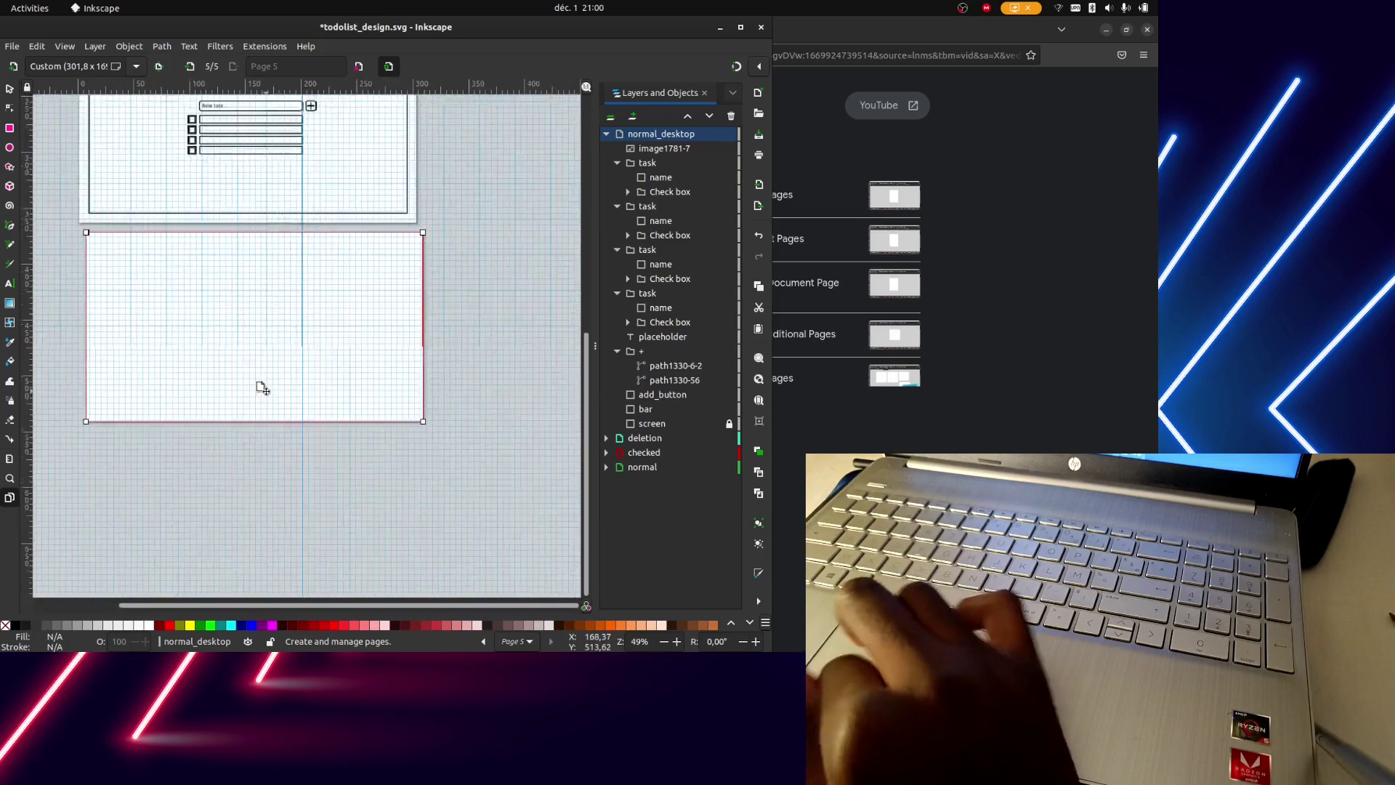
pyautogui.scroll(1, 263, 388)
pyautogui.scroll(2, 262, 389)
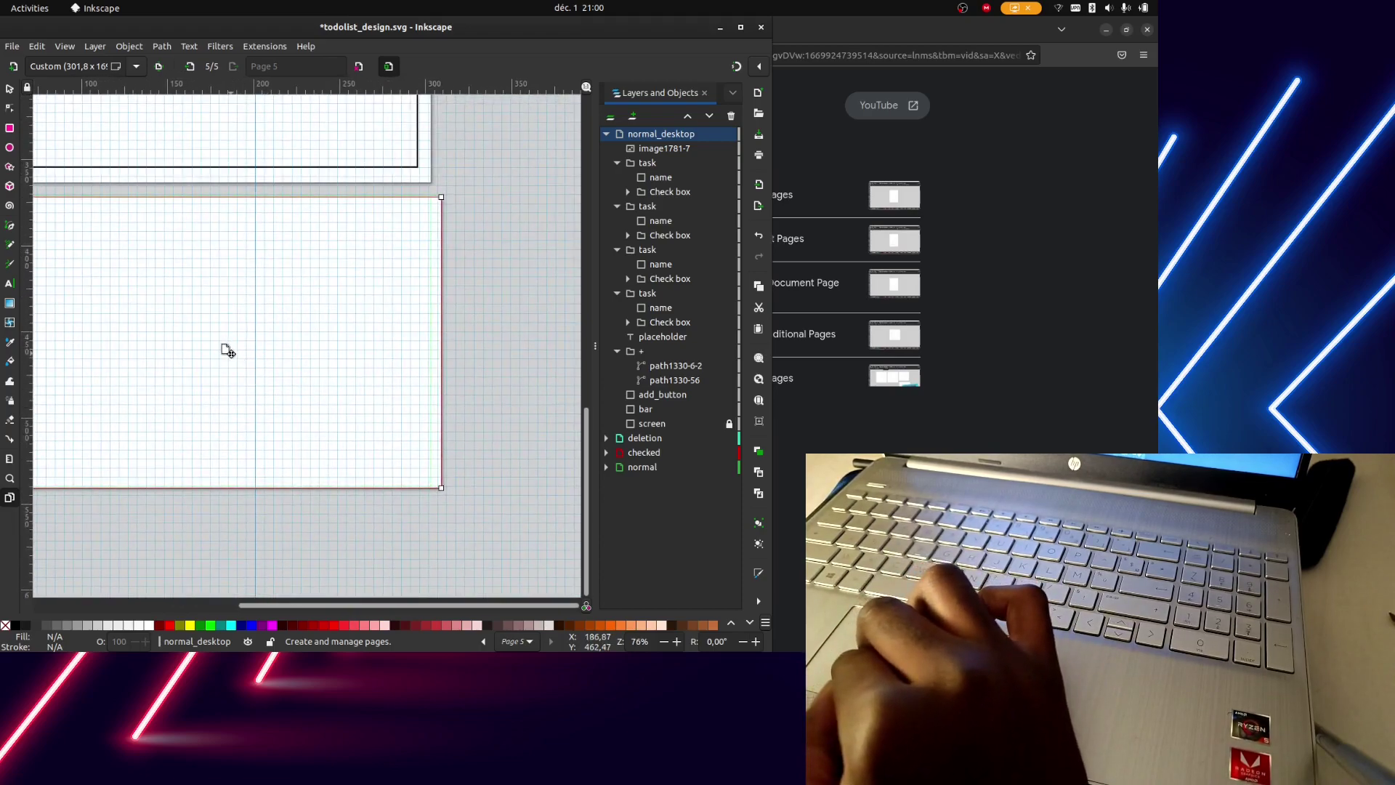
pyautogui.hscroll(-5, 227, 350)
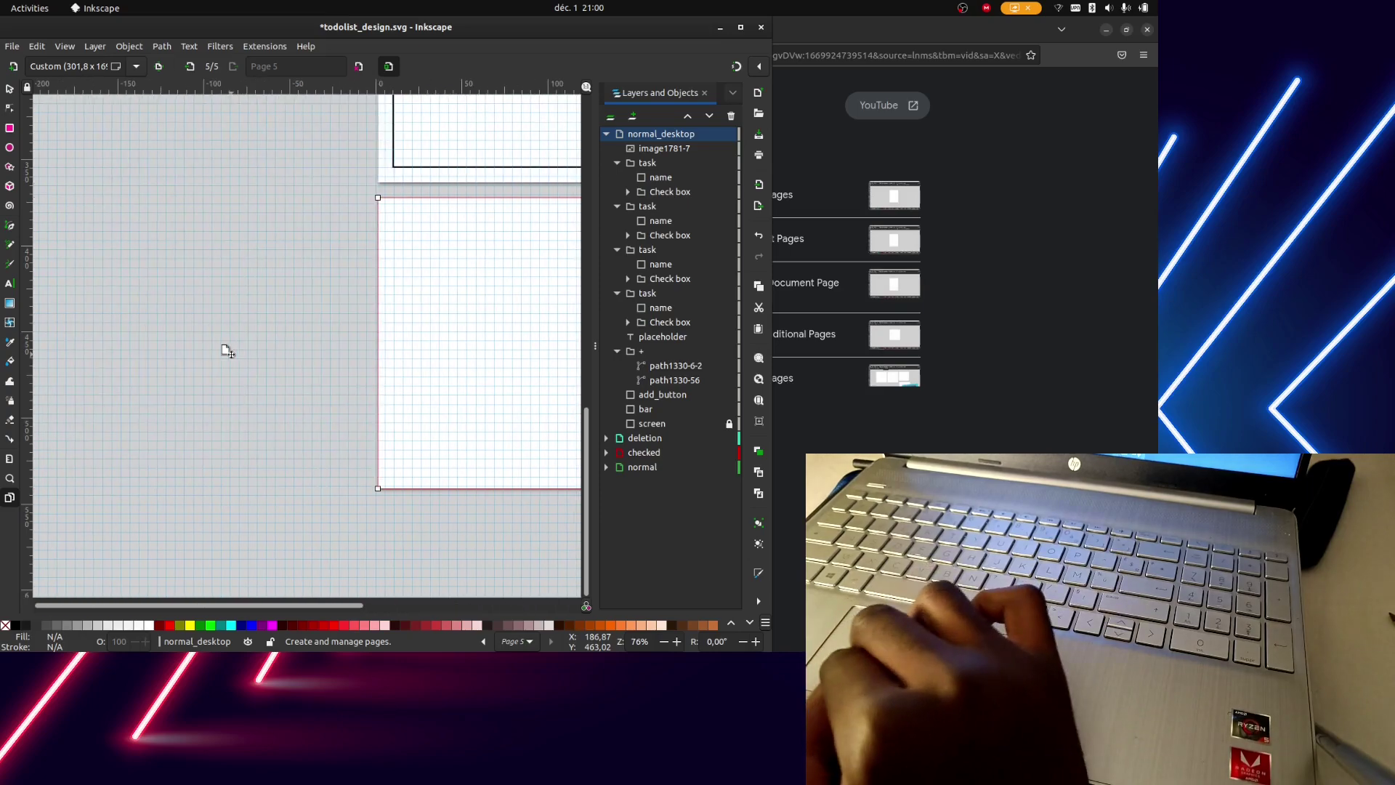
pyautogui.scroll(5, 227, 351)
pyautogui.hscroll(3, 228, 351)
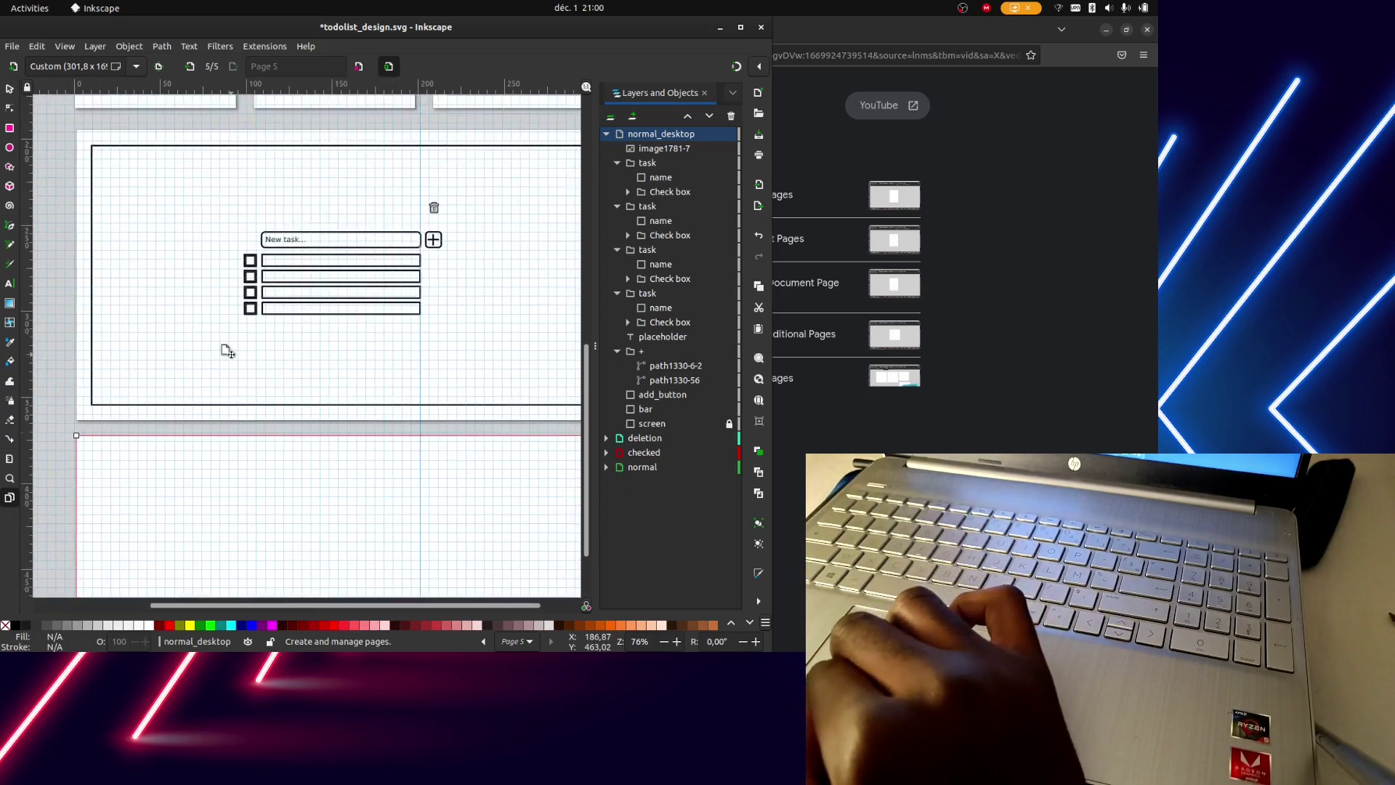
pyautogui.scroll(3, 228, 351)
pyautogui.moveTo(660, 134)
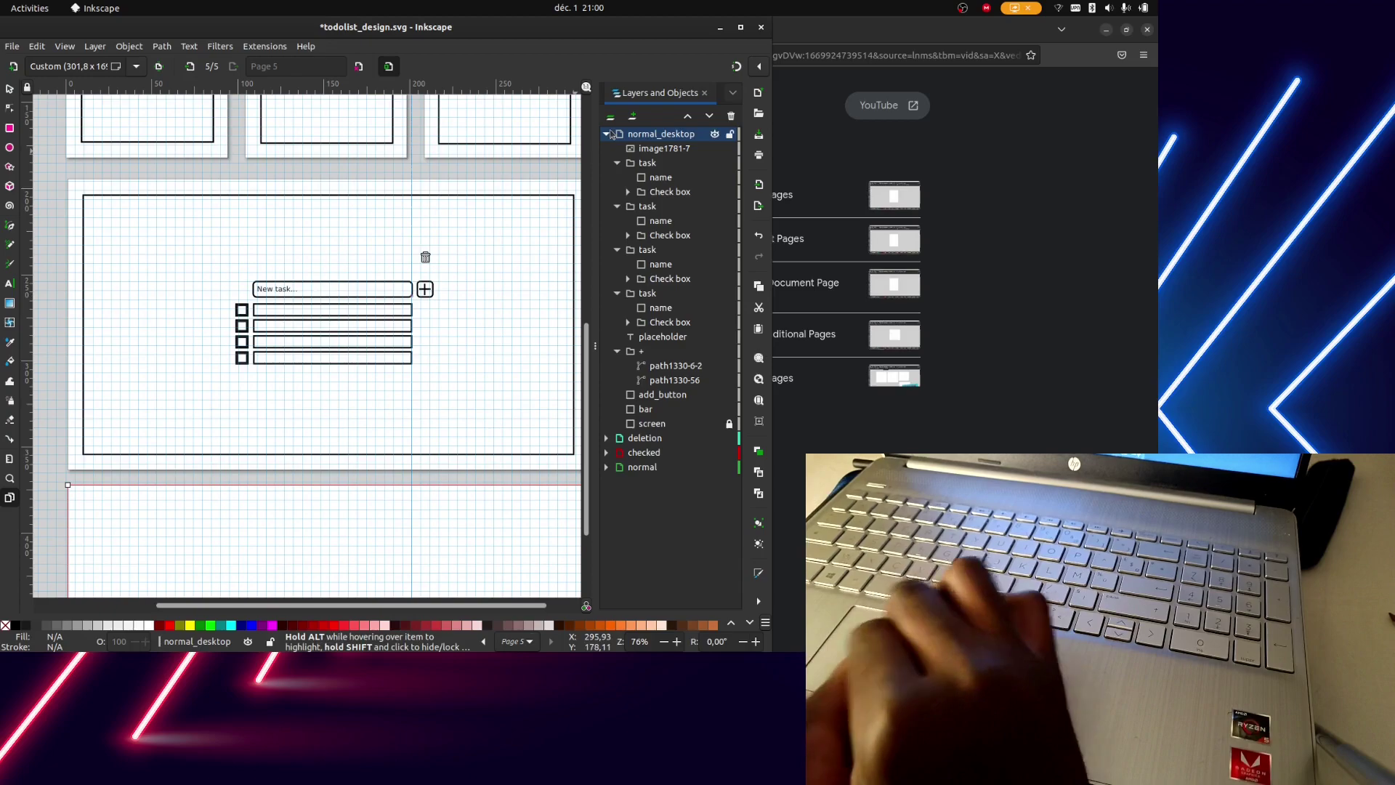
# Collapse the normal_desktop layer and dismiss its layer options without changes
pyautogui.click(606, 135)
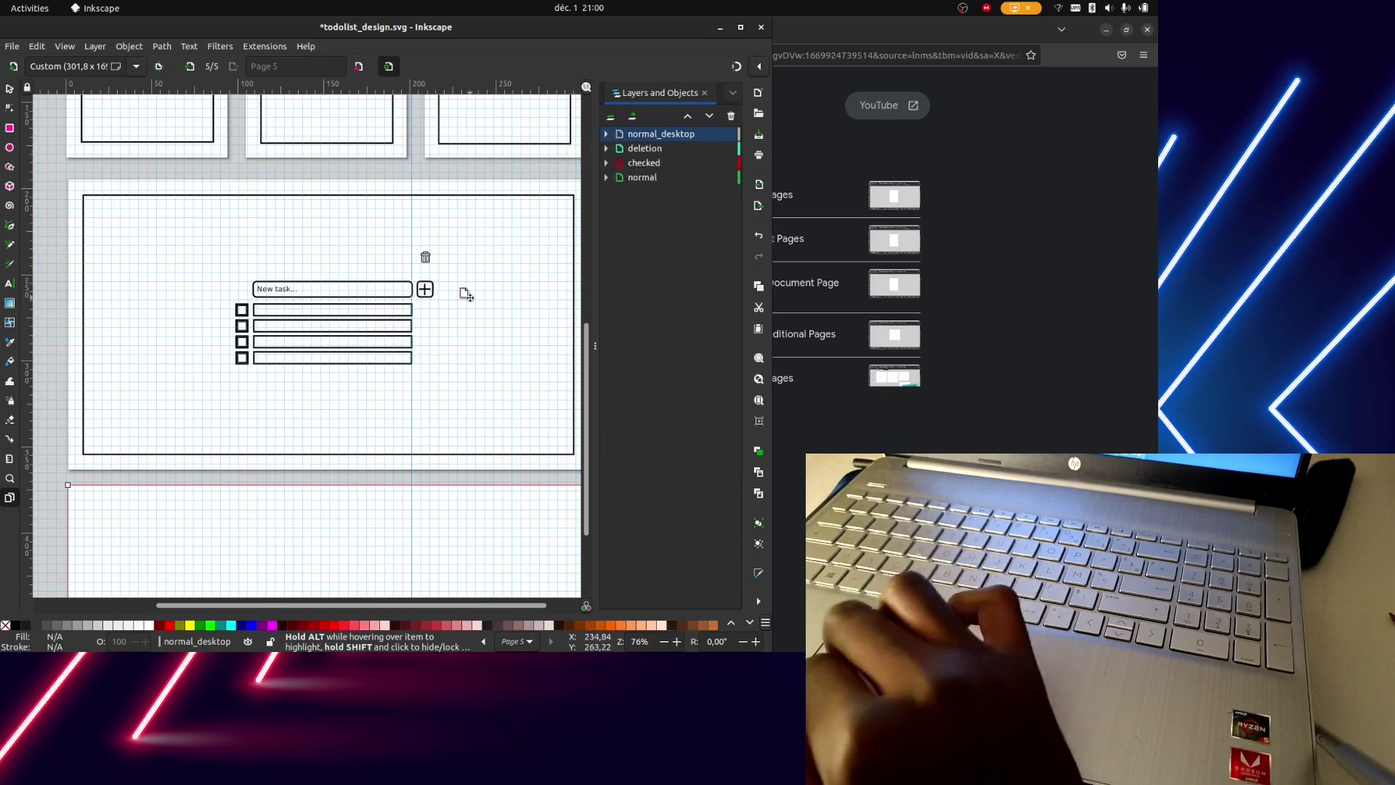
pyautogui.hscroll(2, 466, 293)
pyautogui.scroll(-4, 466, 293)
pyautogui.scroll(5, 466, 294)
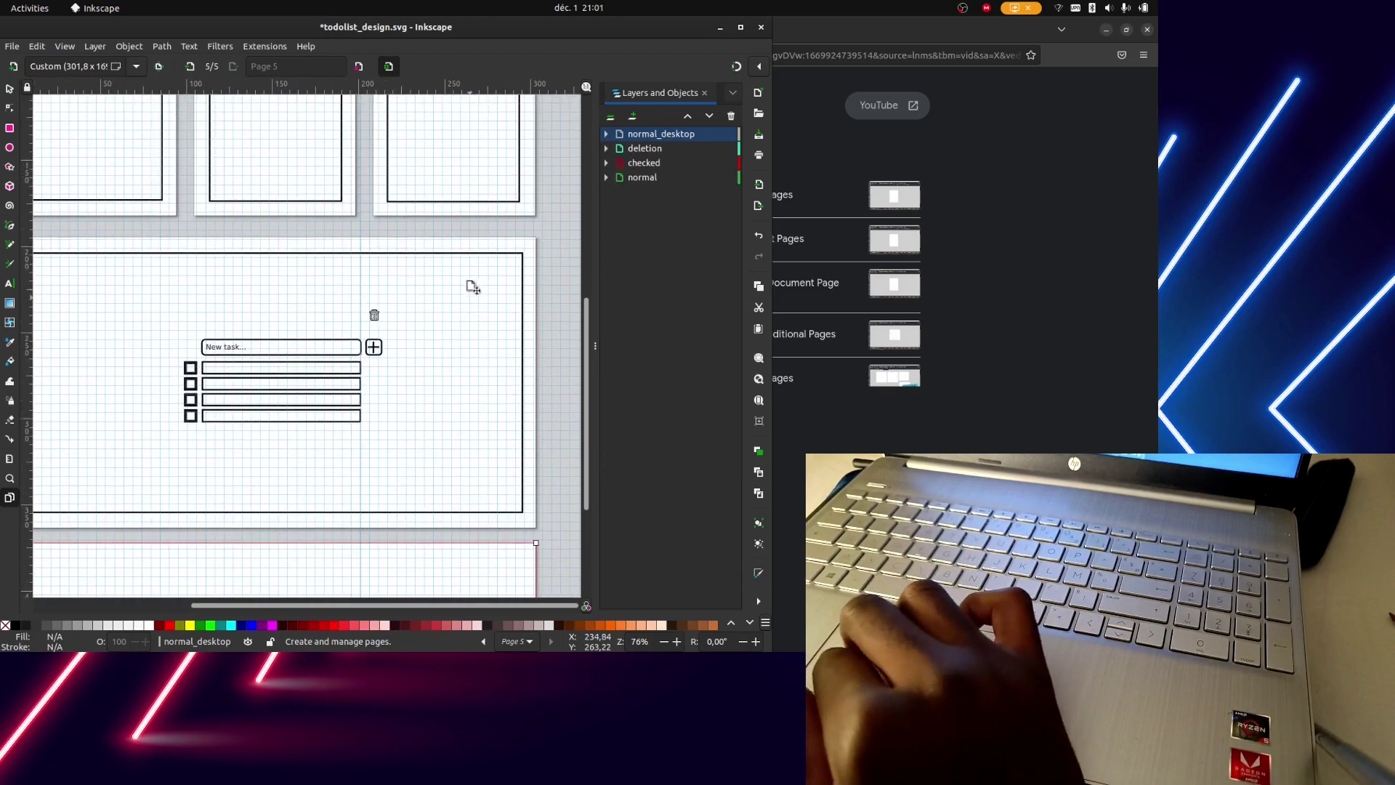
pyautogui.rightClick(655, 136)
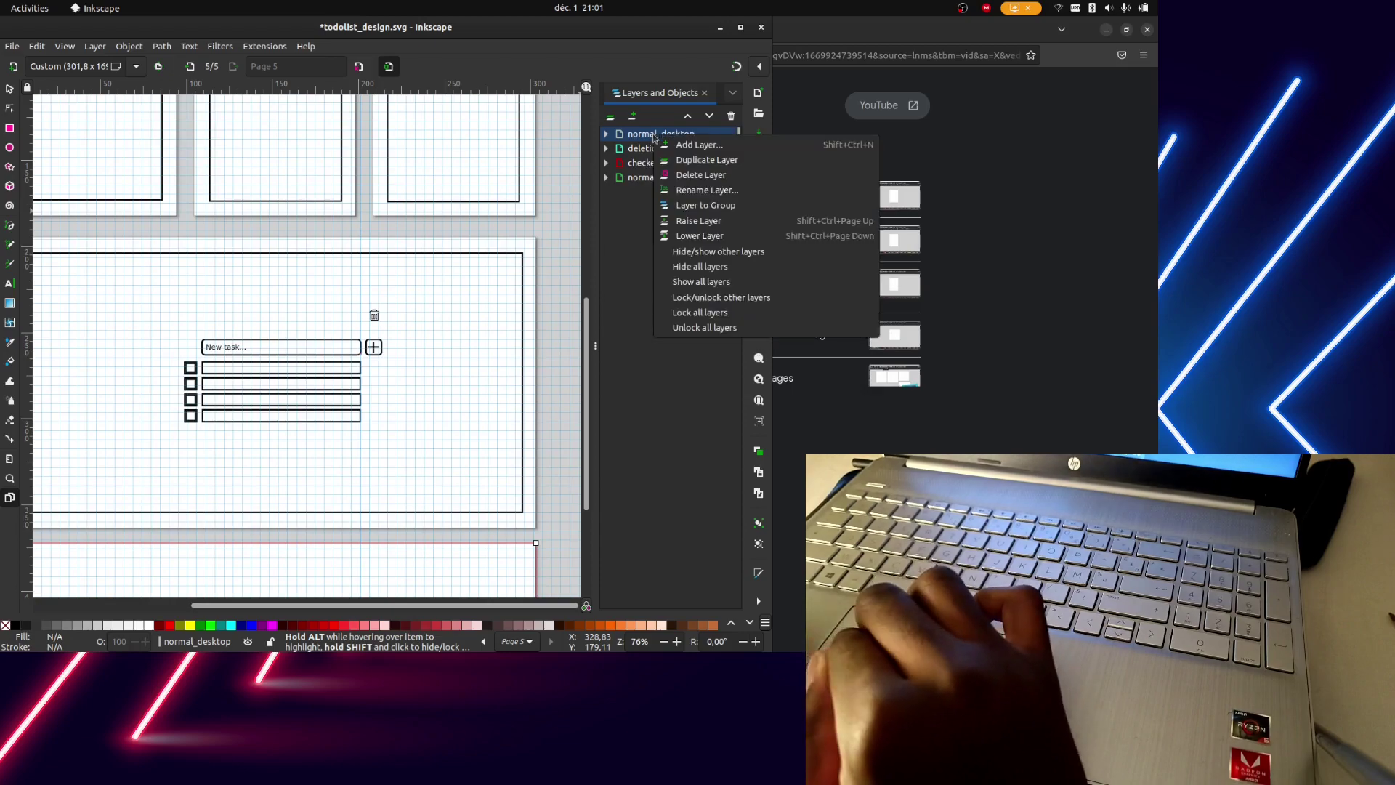
pyautogui.click(637, 271)
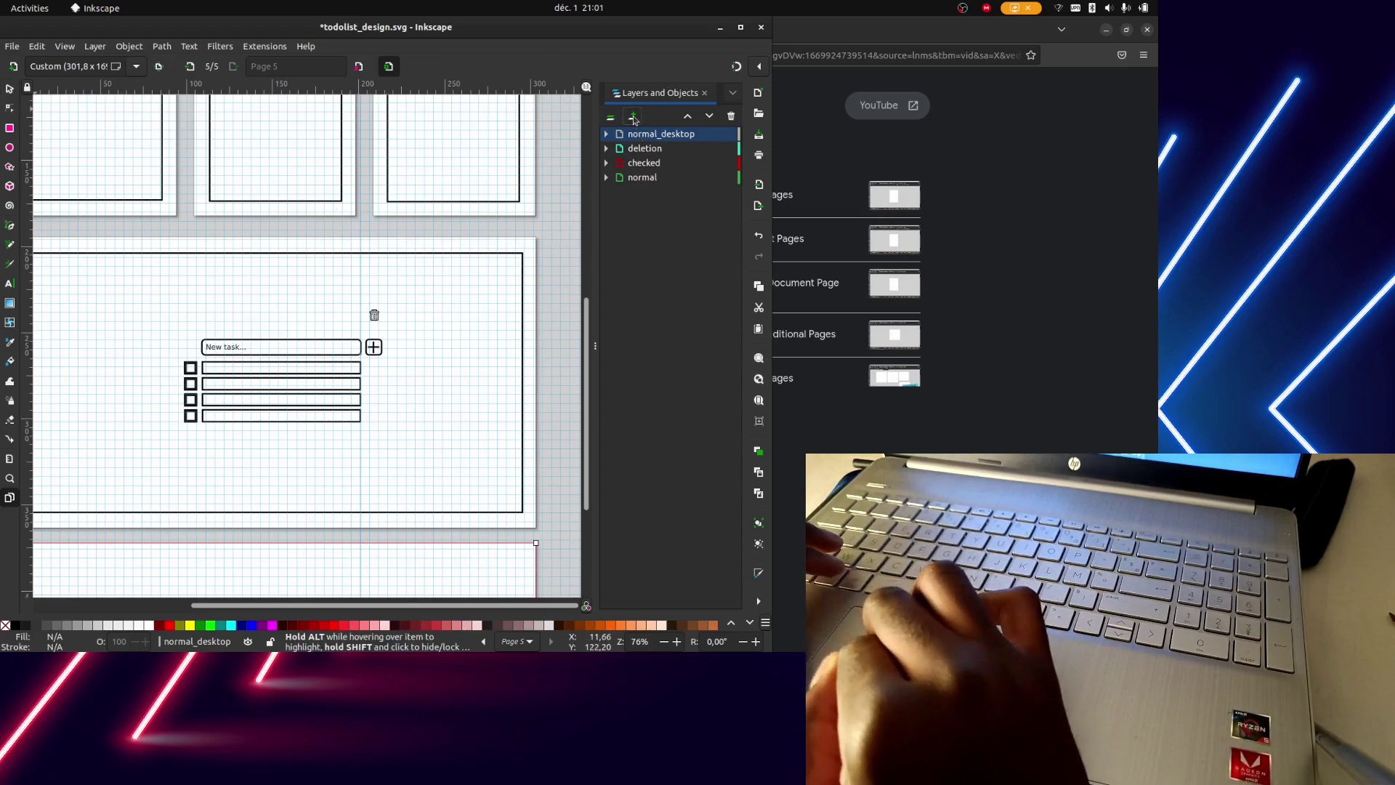
# Add a new layer named checked_desktop at the top of the layer stack
pyautogui.click(633, 117)
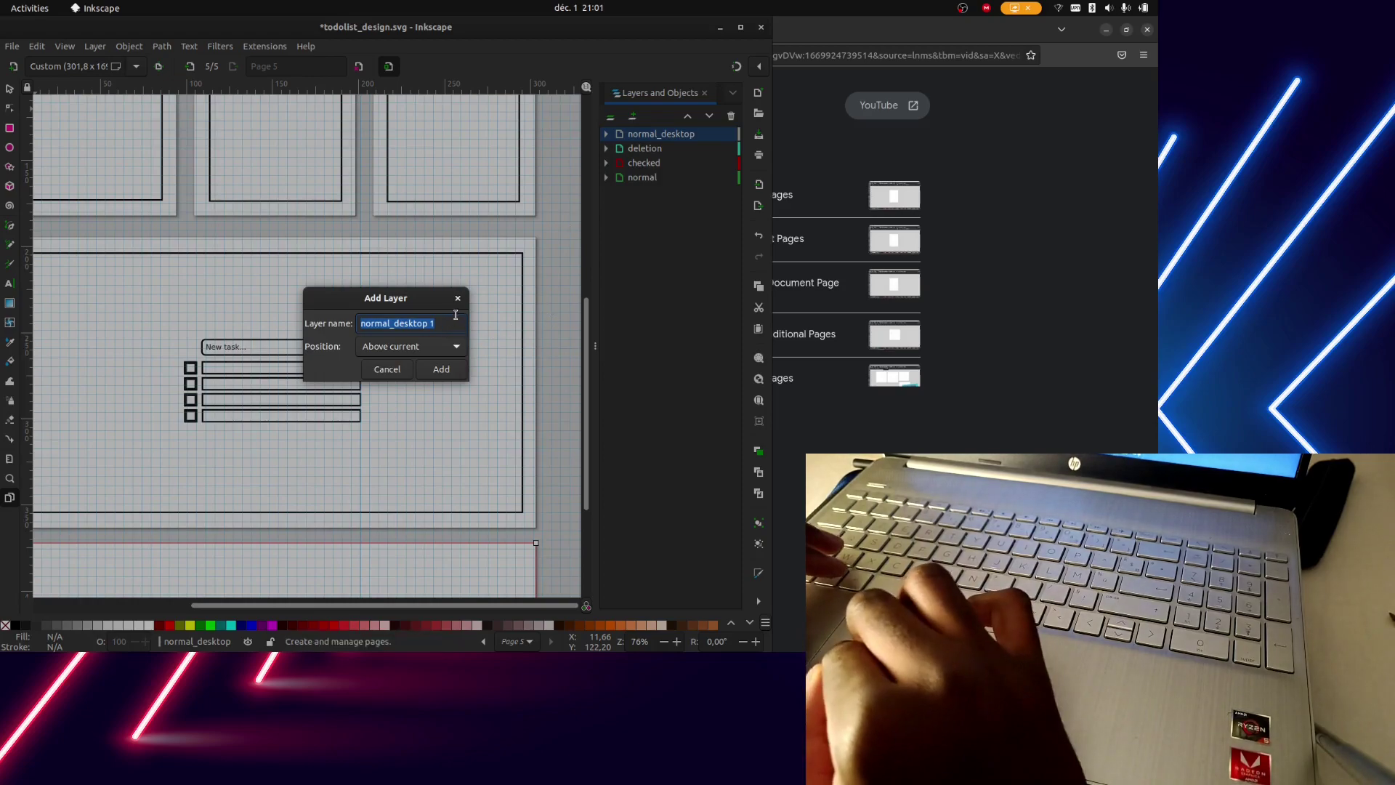
pyautogui.press('BackSpace')
pyautogui.press('BackSpace')
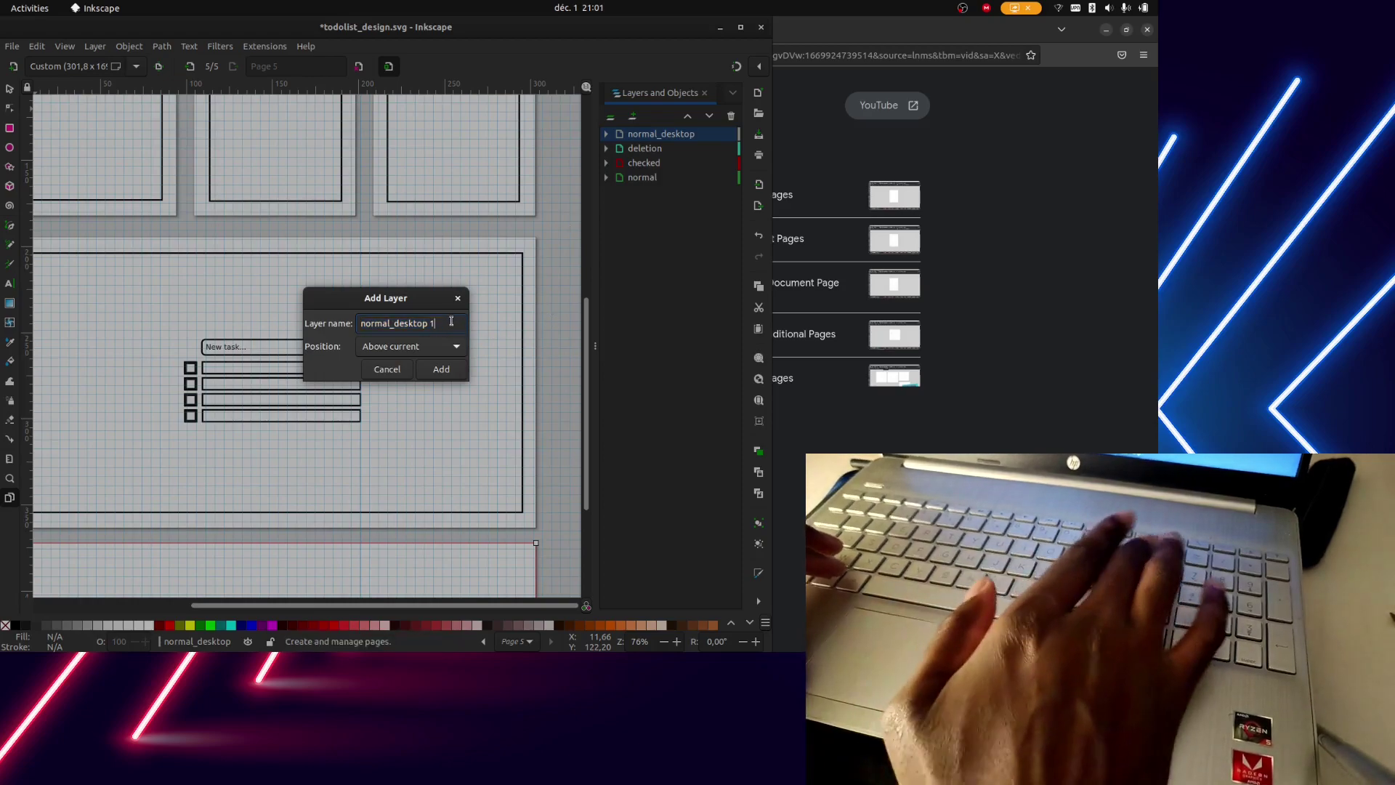
pyautogui.press('BackSpace')
pyautogui.press('BackSpace')
pyautogui.press('BackSpace')
pyautogui.press('BackSpace')
pyautogui.press('BackSpace')
pyautogui.press('BackSpace')
pyautogui.write('ch')
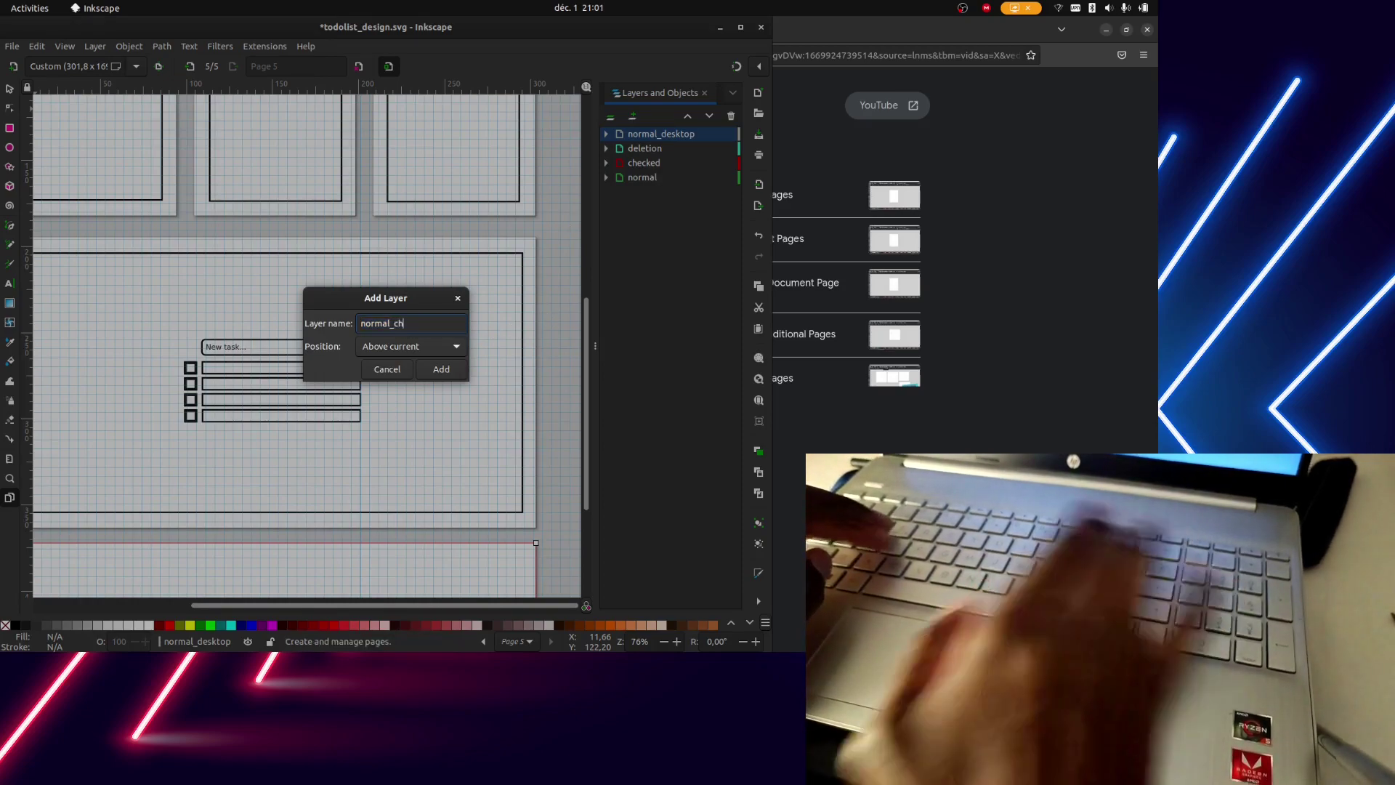
pyautogui.write('ecked')
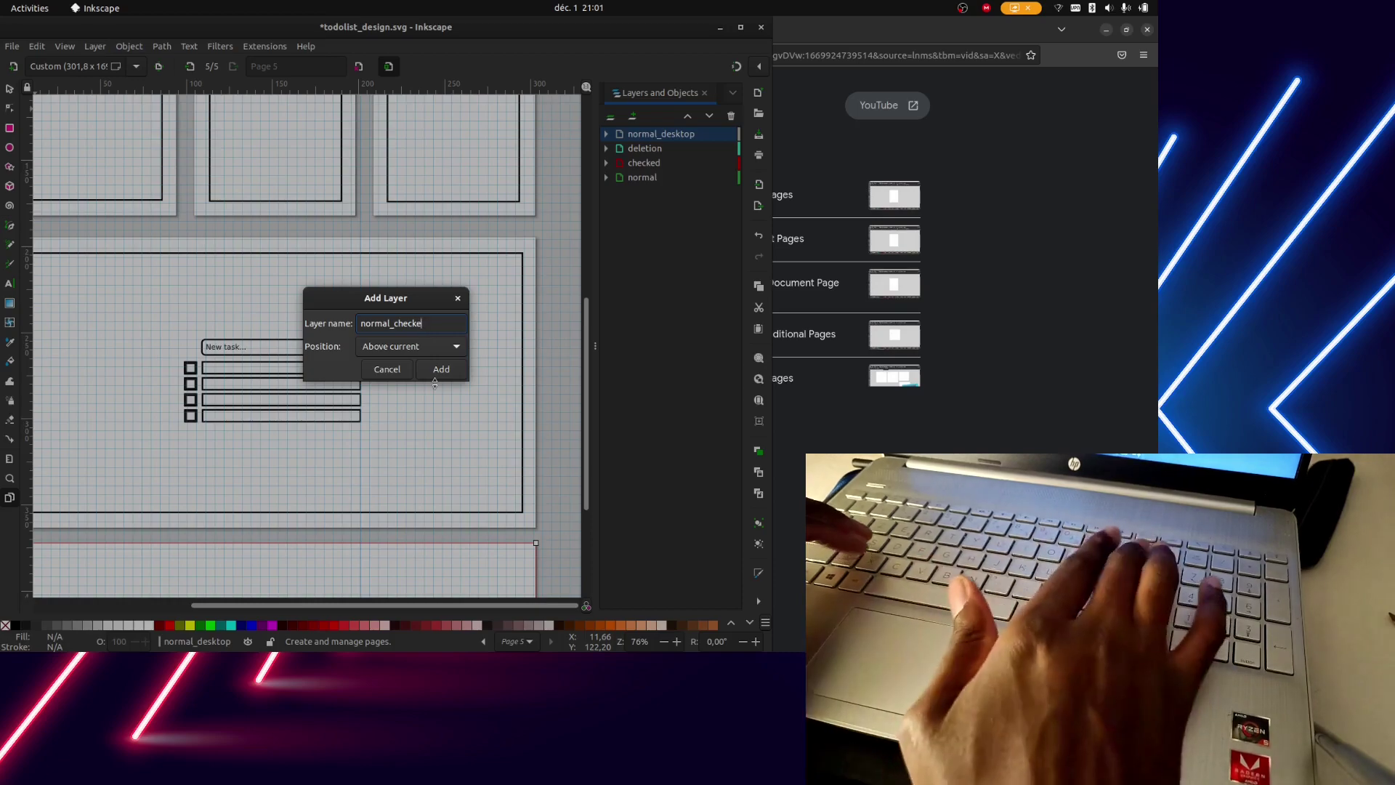
pyautogui.hotkey('ctrl', 'a')
pyautogui.write('checked')
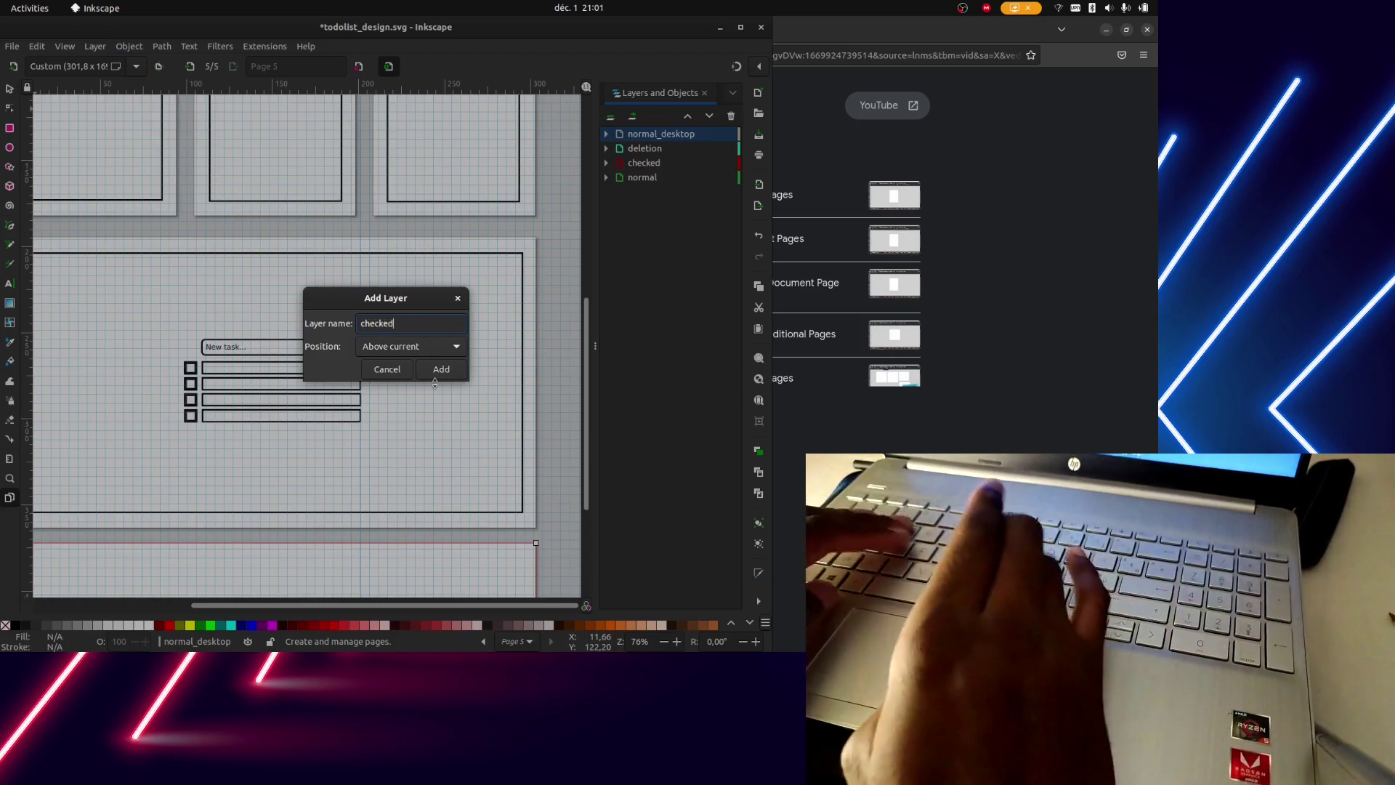
pyautogui.write('_des')
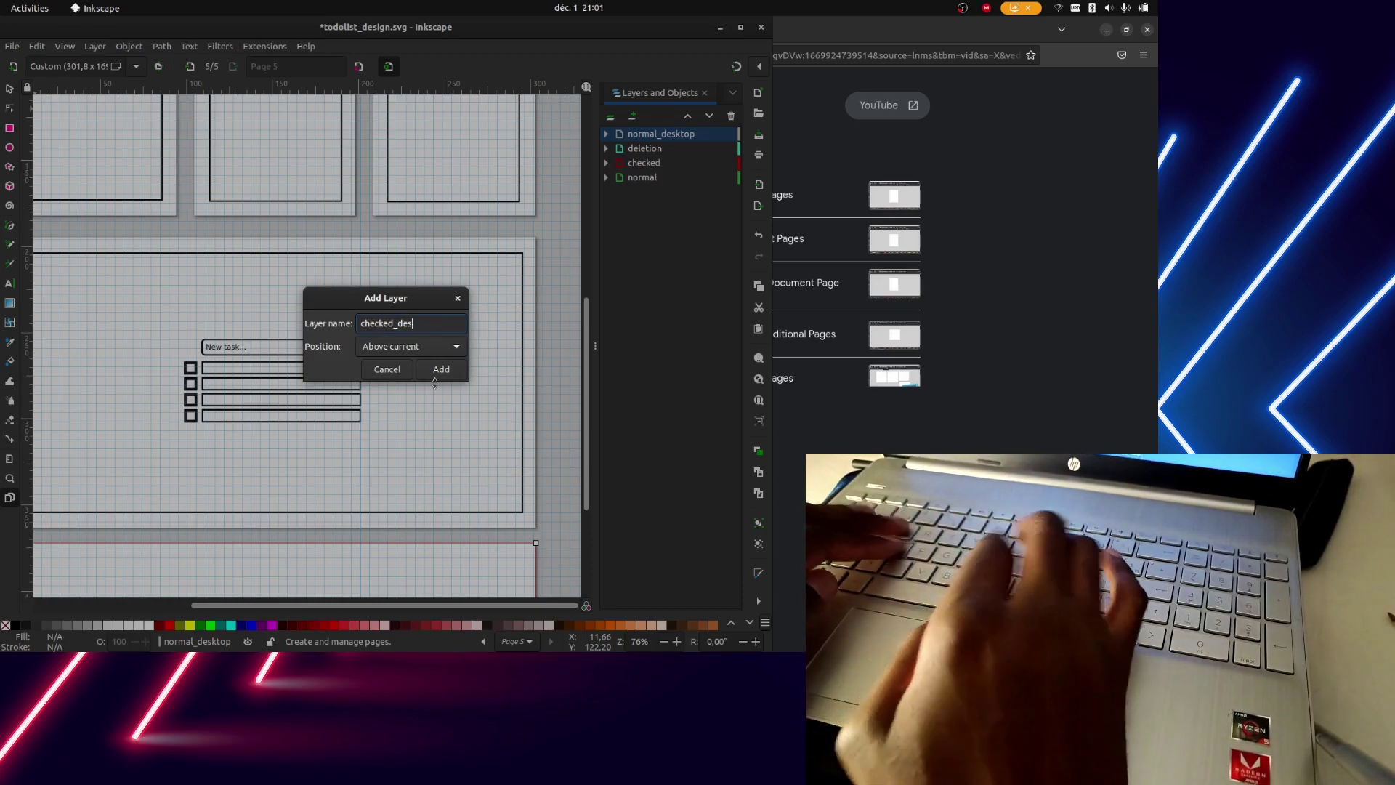
pyautogui.write('ktop')
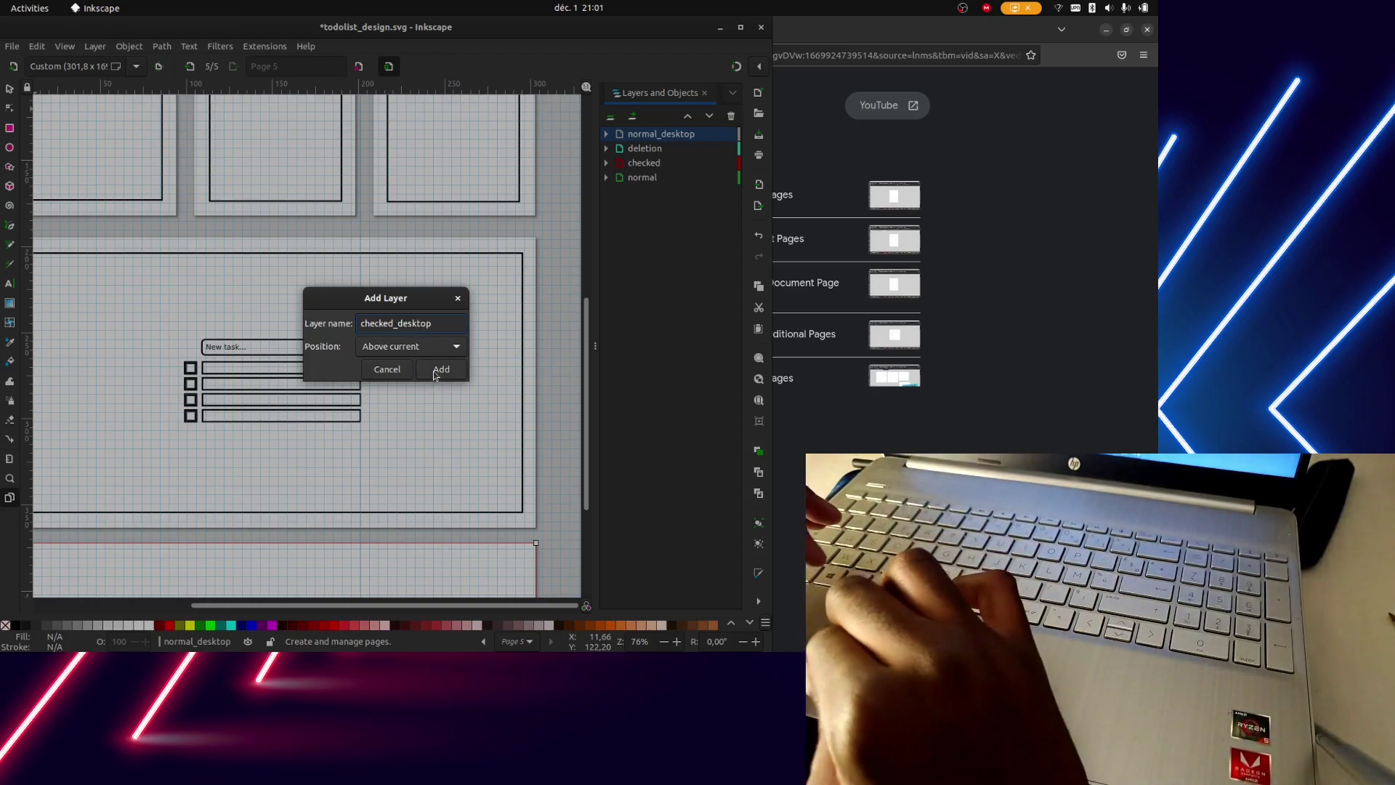
pyautogui.click(439, 371)
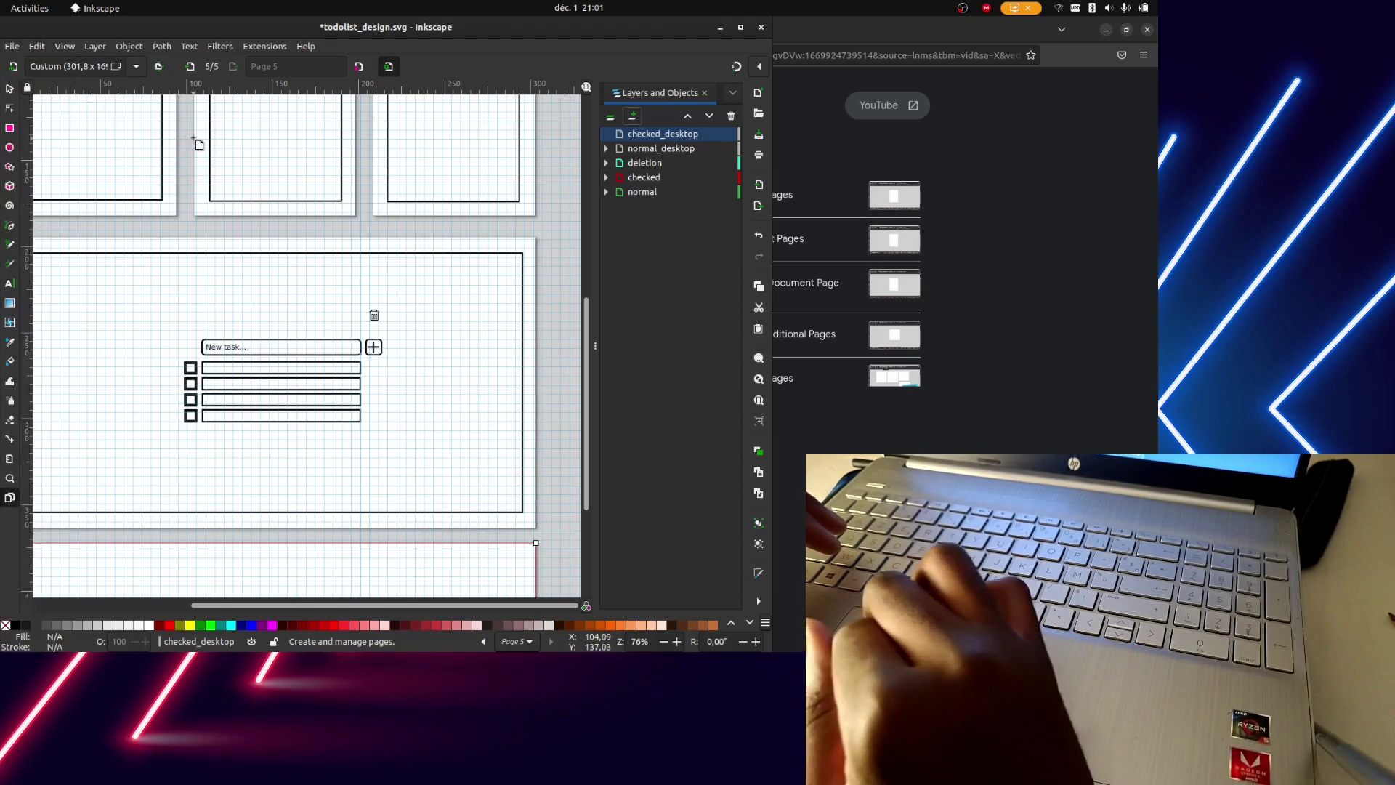
pyautogui.click(9, 93)
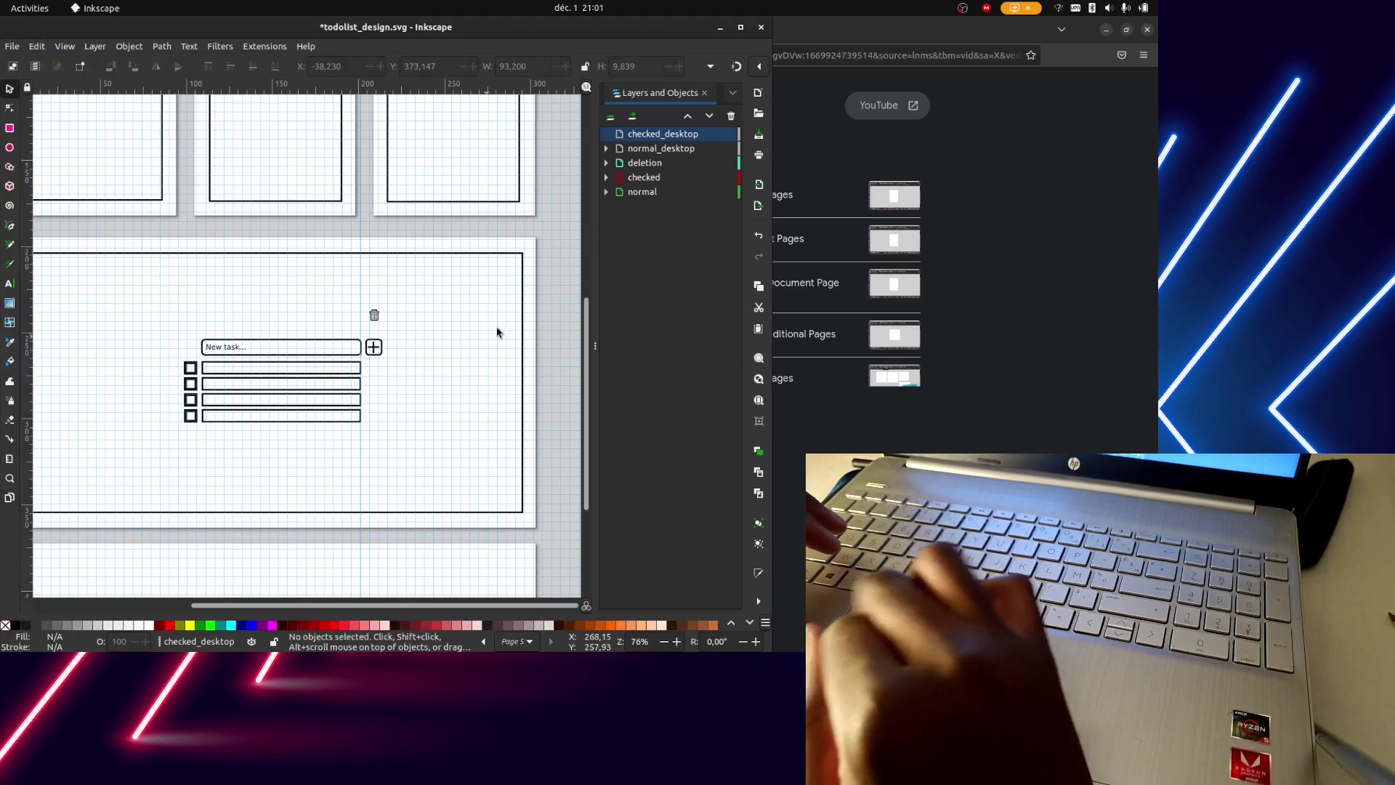
pyautogui.moveTo(543, 240); pyautogui.dragTo(179, 486)
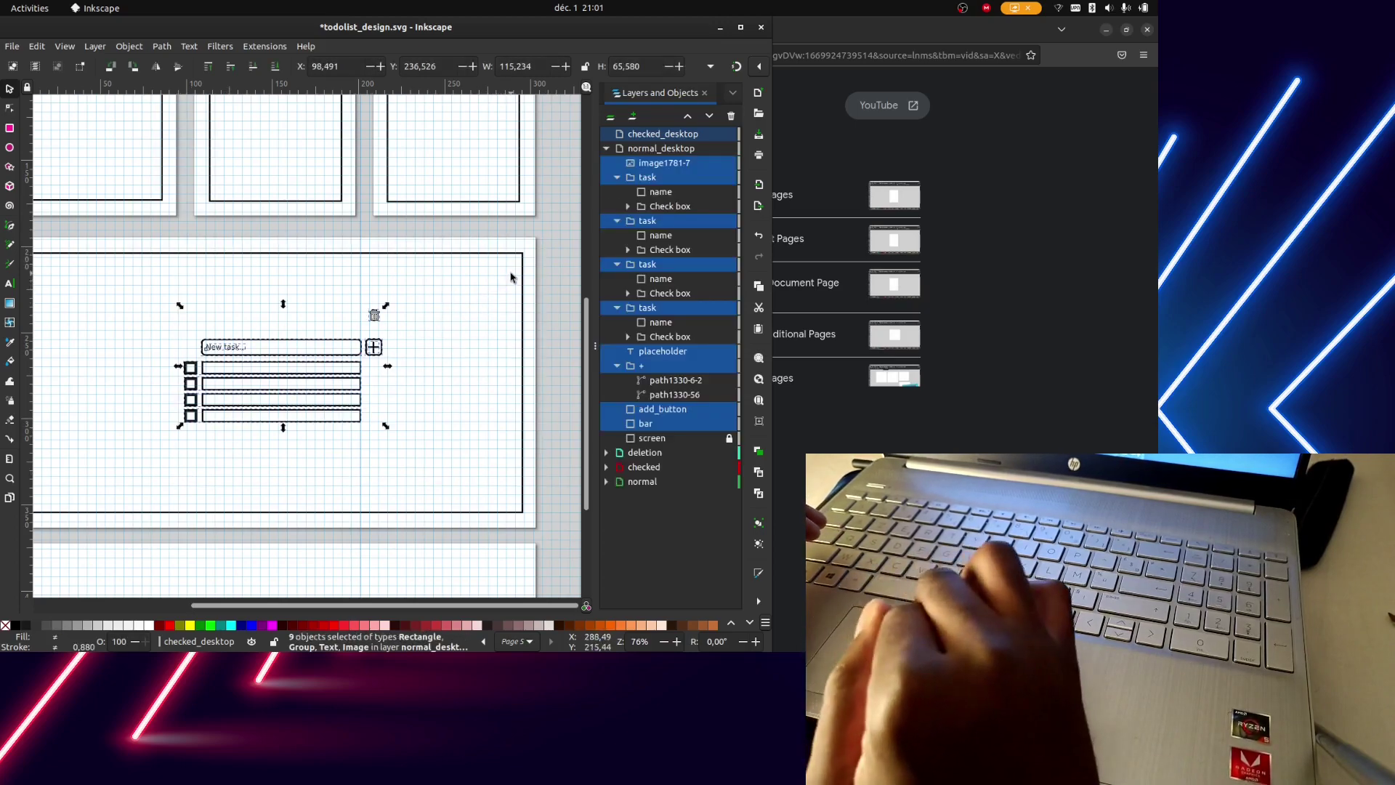
pyautogui.scroll(-2, 516, 270)
pyautogui.moveTo(550, 247); pyautogui.dragTo(172, 453)
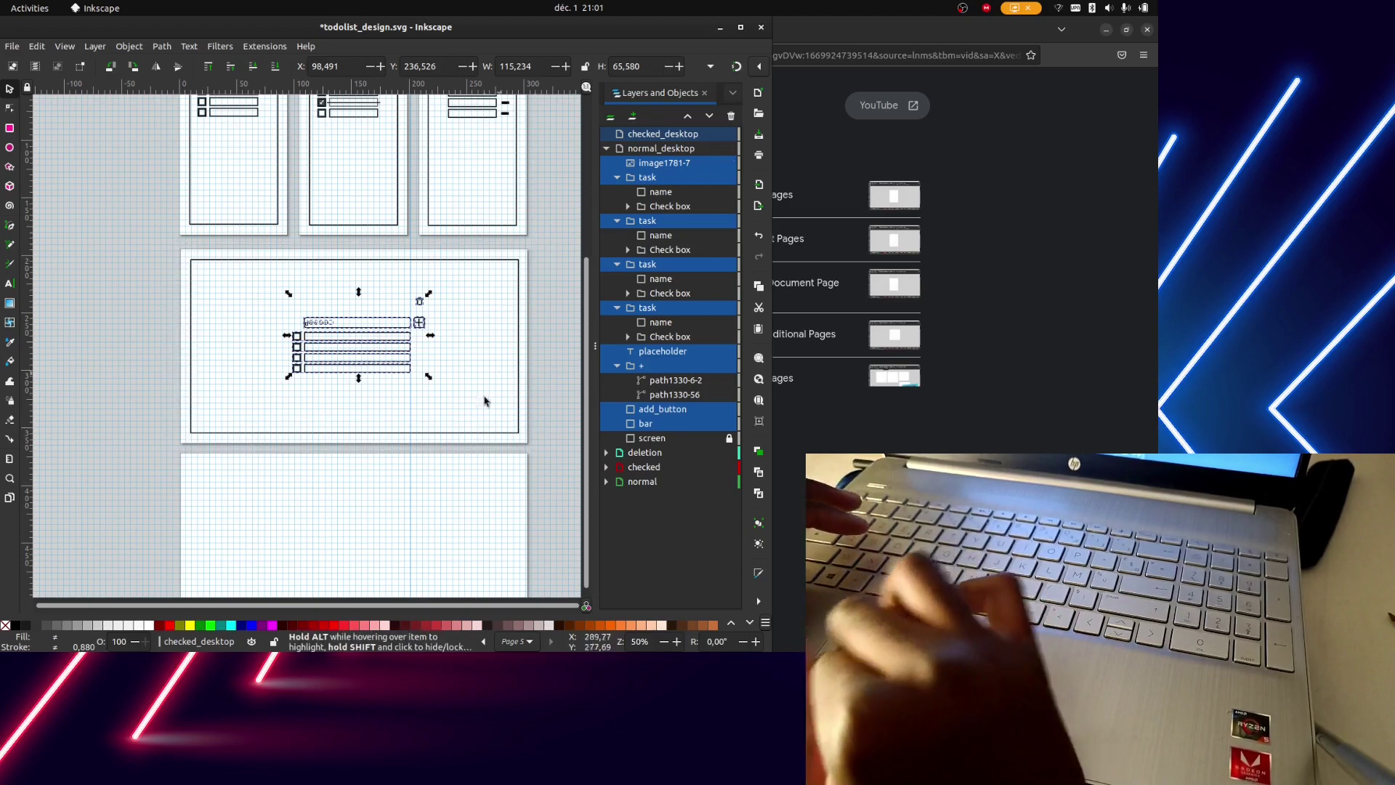
pyautogui.click(371, 517)
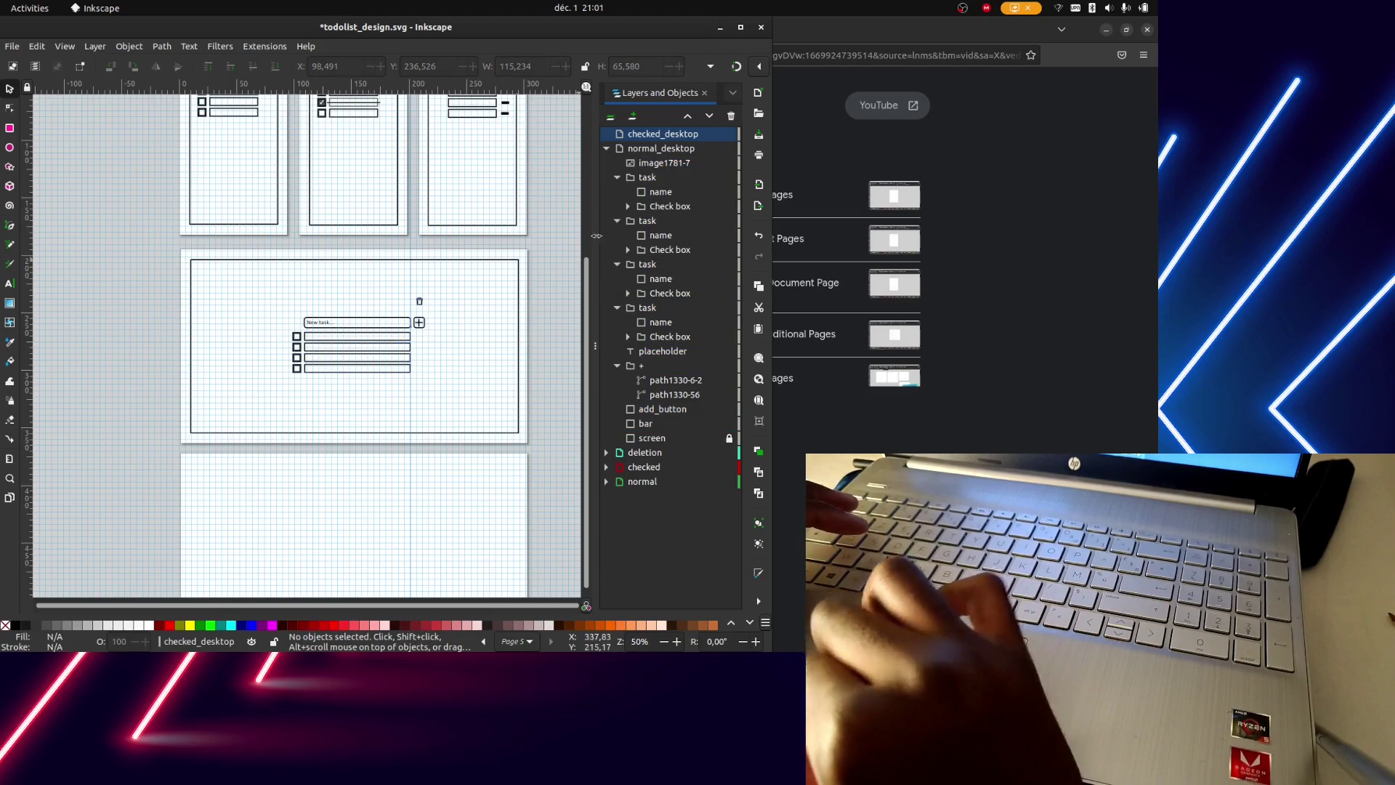
pyautogui.hotkey('ctrl', 'v')
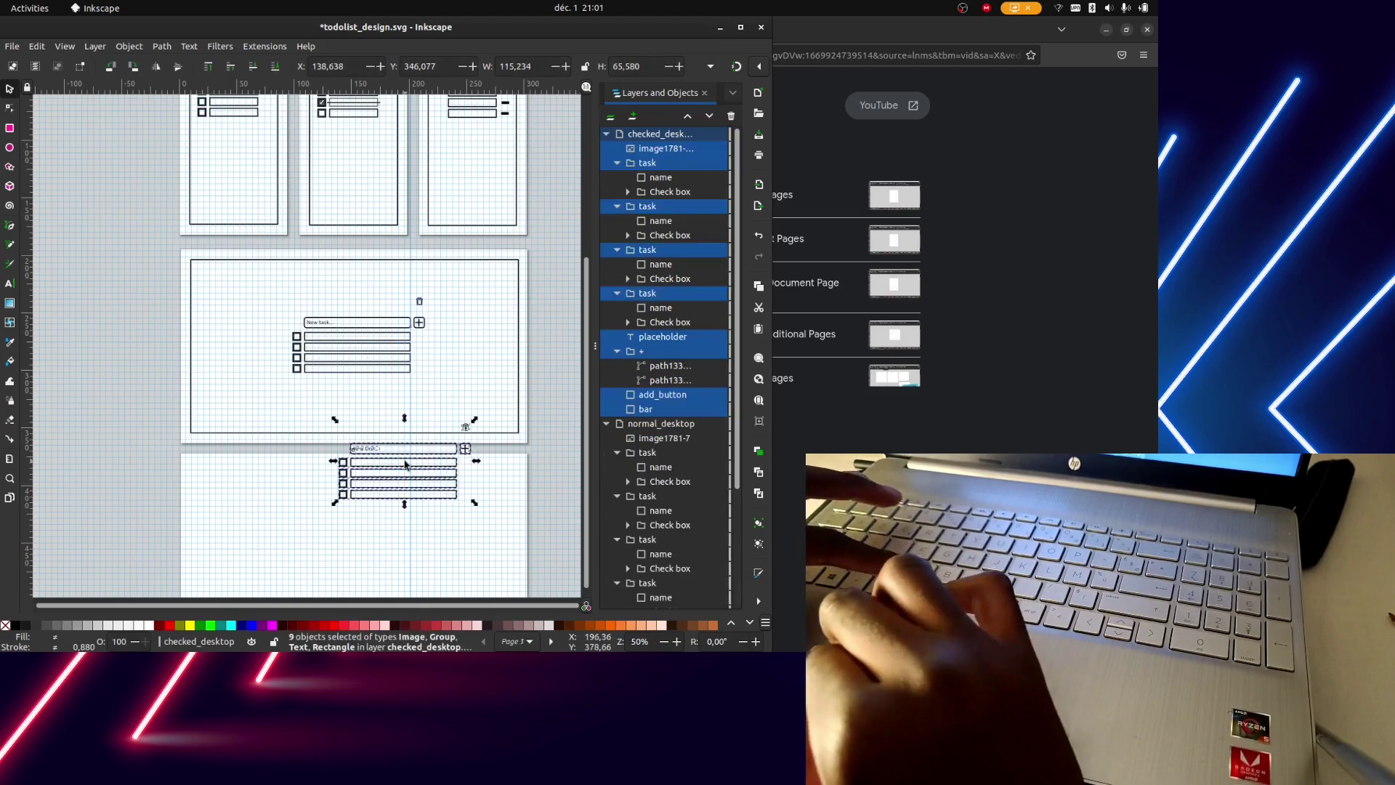
pyautogui.moveTo(663, 148)
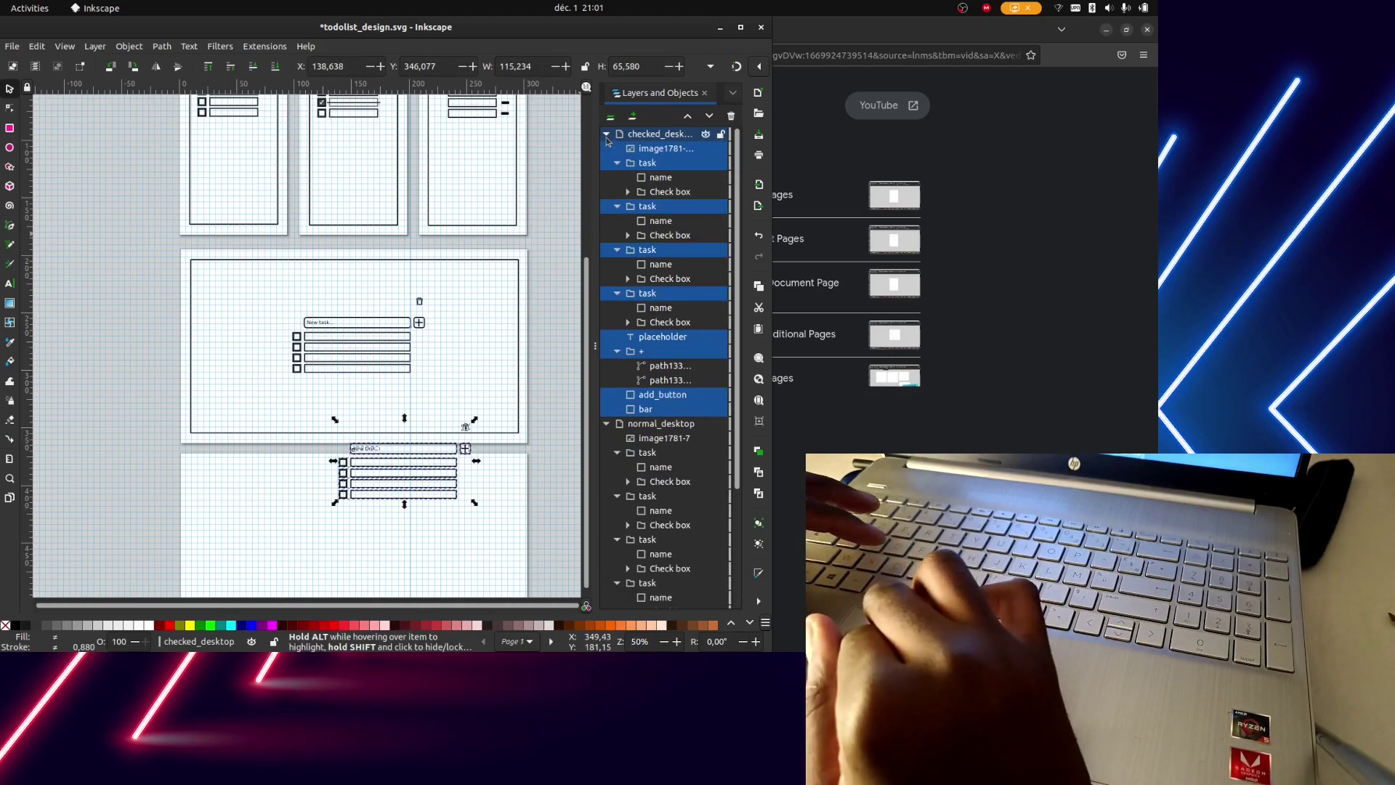
pyautogui.click(606, 137)
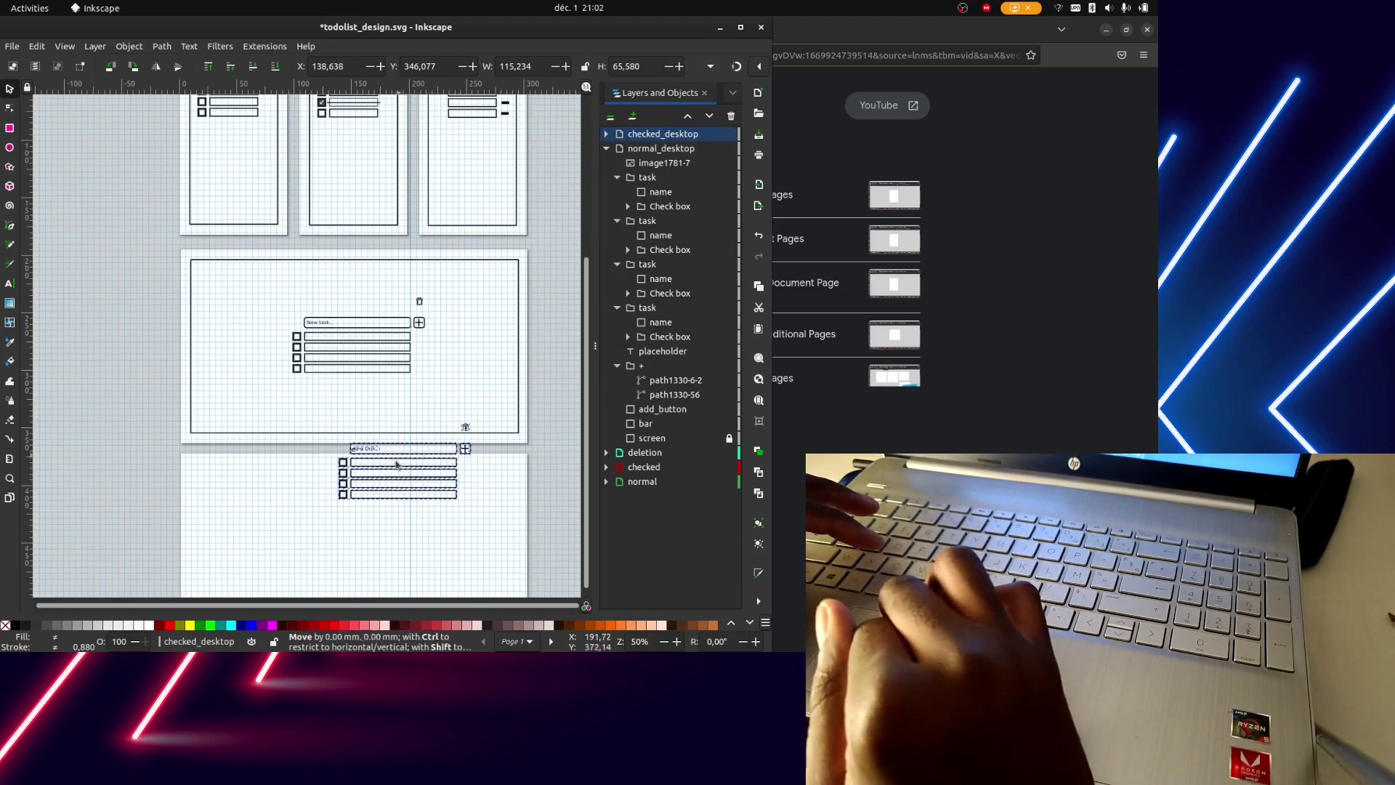
pyautogui.moveTo(400, 455); pyautogui.dragTo(345, 536)
pyautogui.hotkey('ctrl', 'z')
pyautogui.press('Delete')
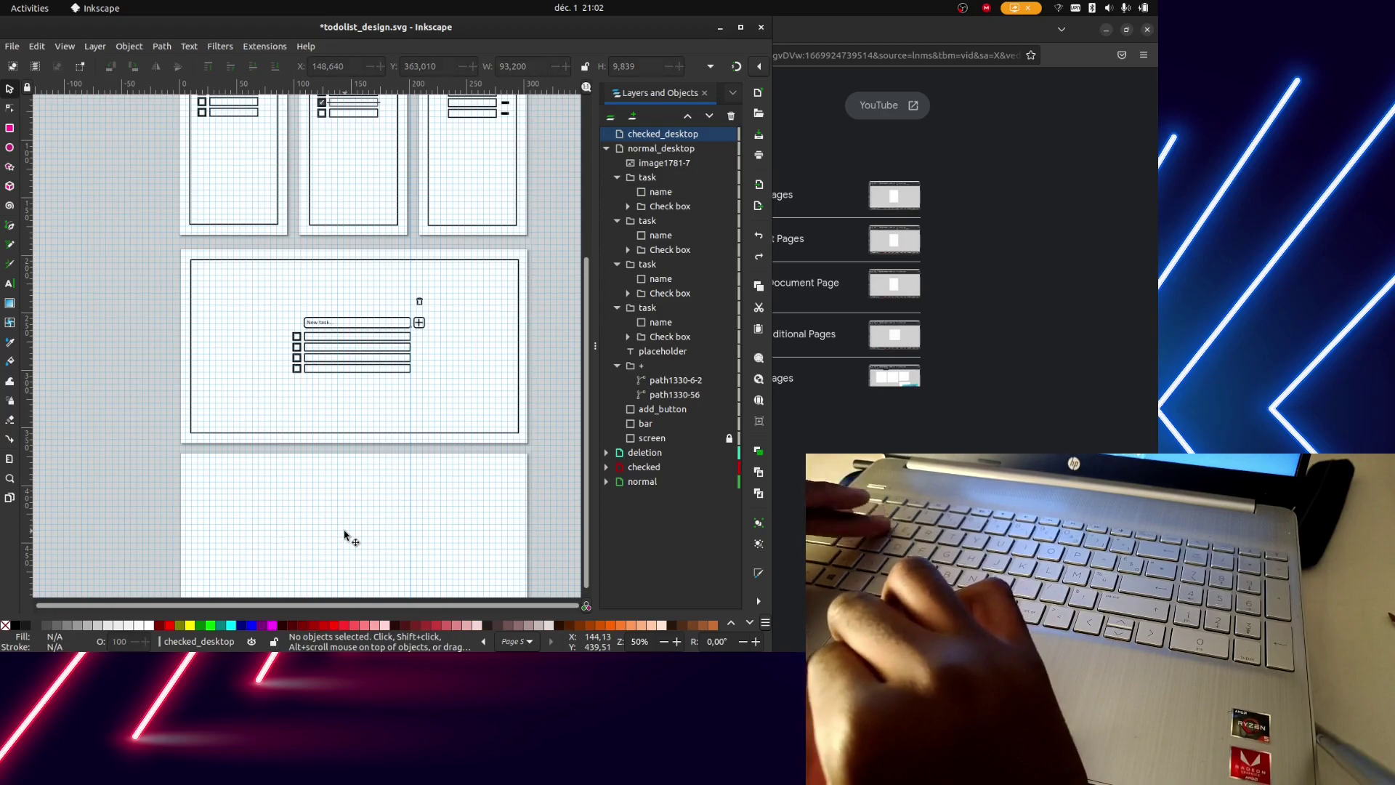
# Select all ten elements of the normal_desktop mockup, then collapse that layer
pyautogui.click(664, 150)
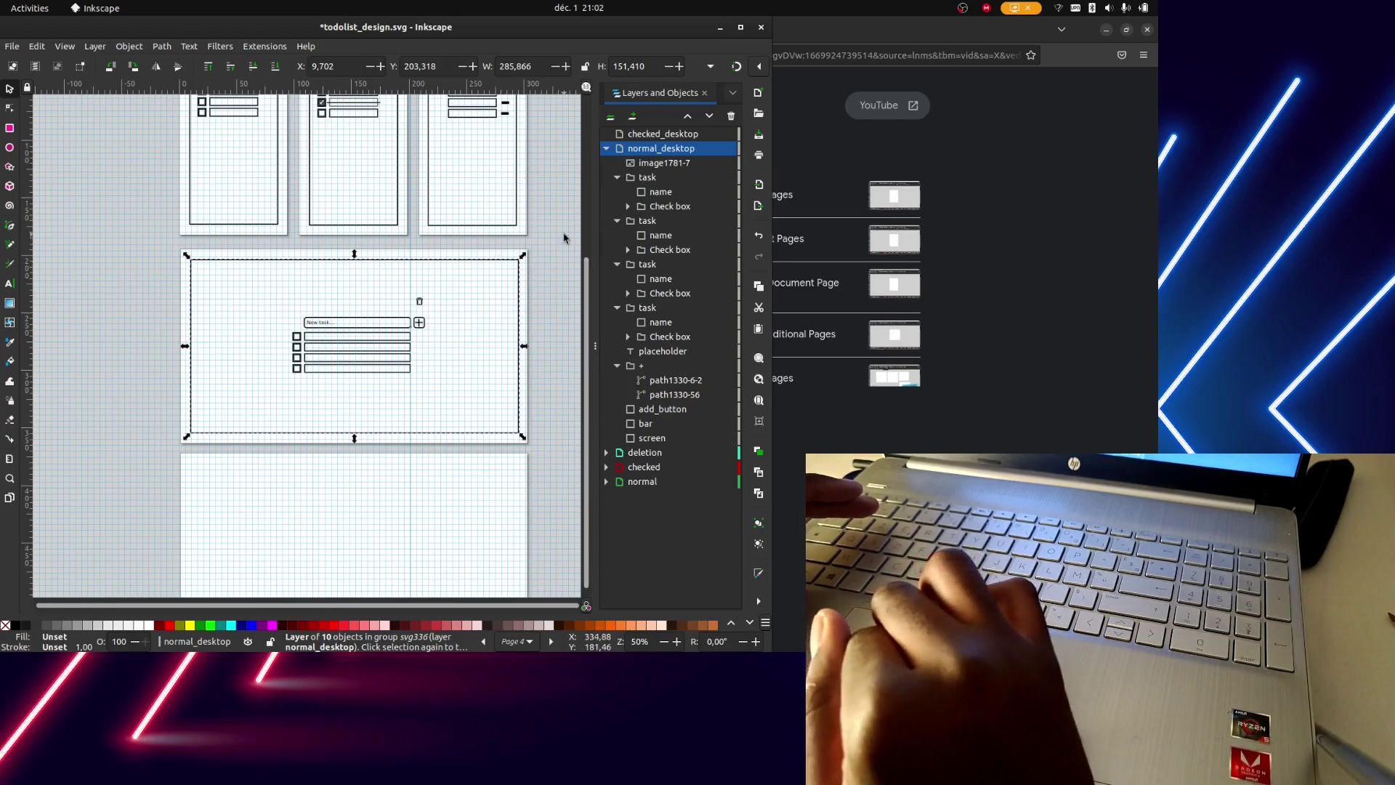
pyautogui.moveTo(544, 239); pyautogui.dragTo(163, 456)
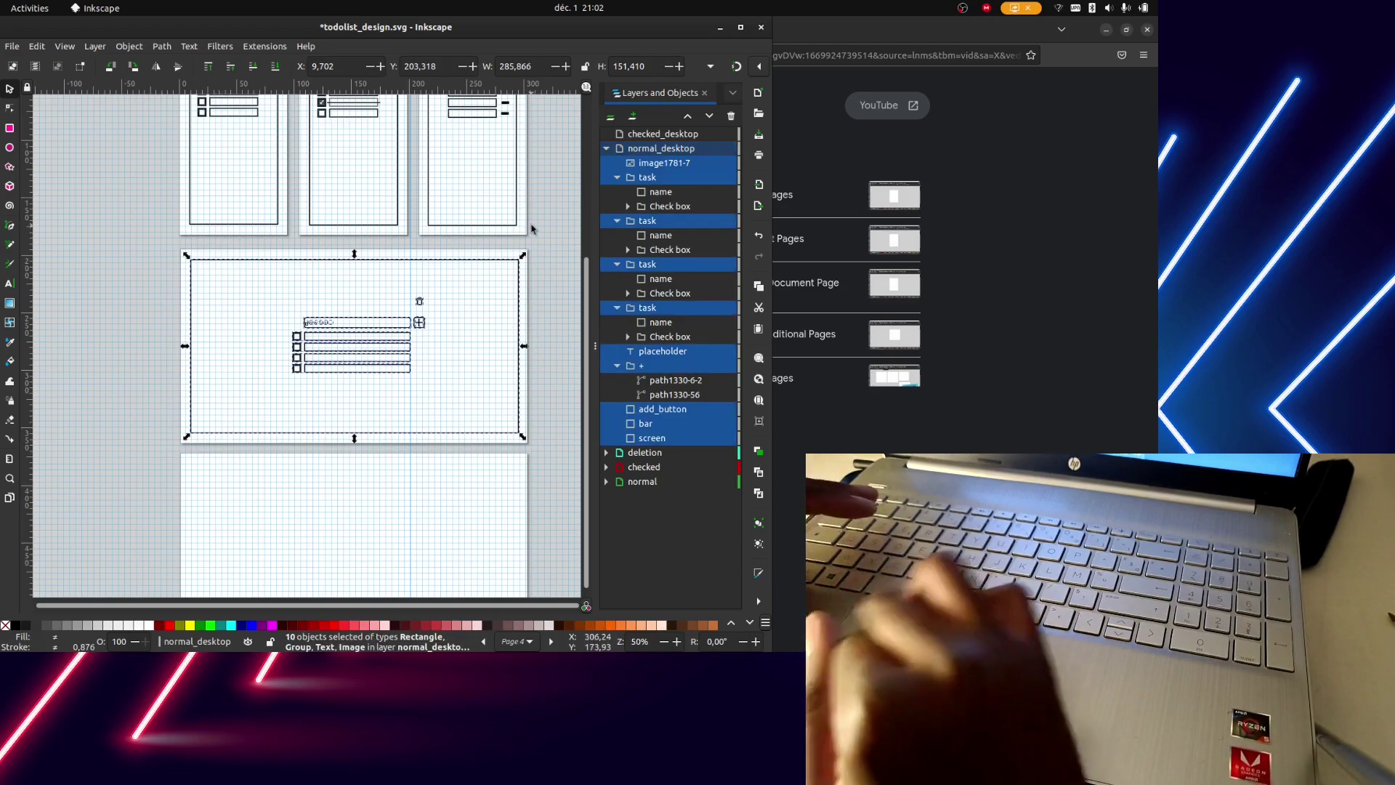
pyautogui.click(605, 149)
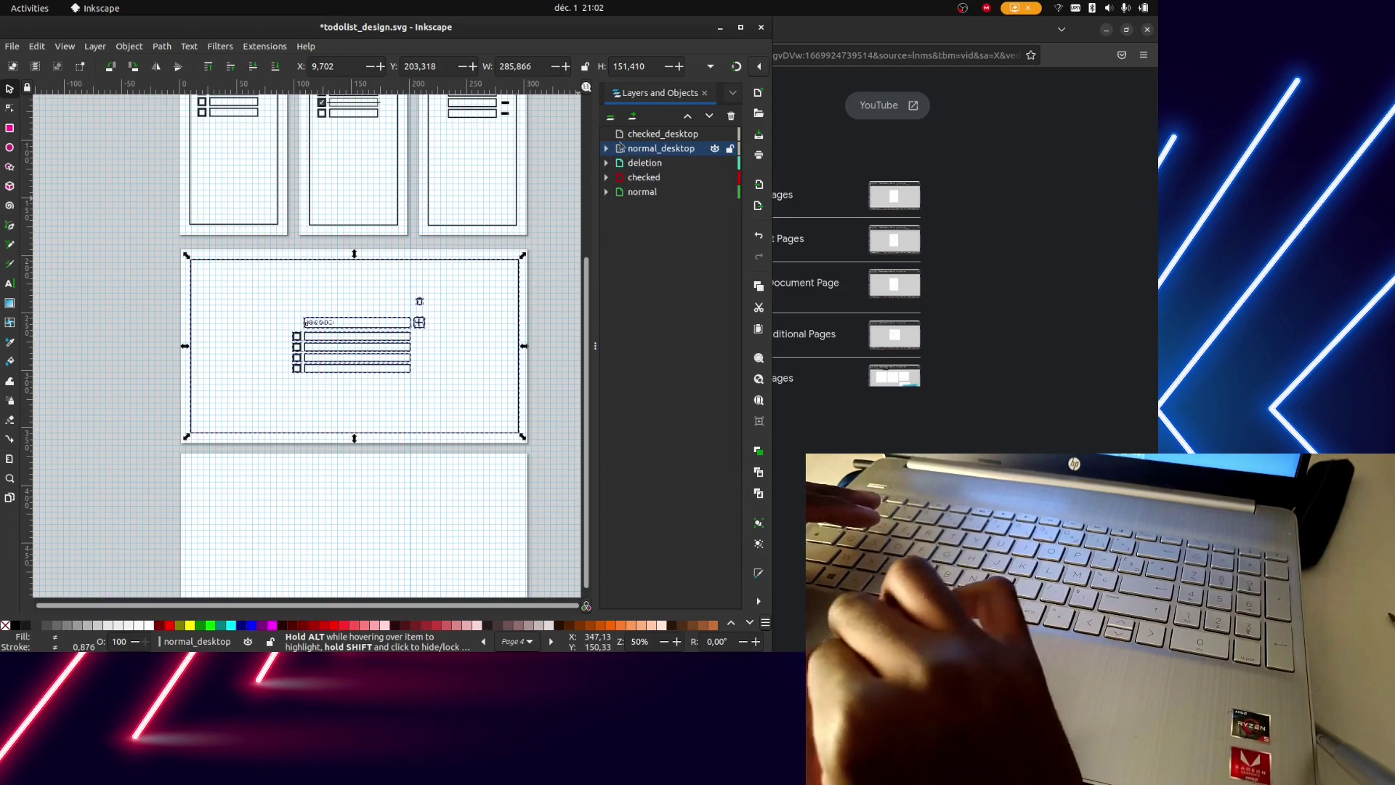
# Make checked_desktop current and set its highlight colour to yellow (about edef73), keeping its name
pyautogui.click(654, 135)
pyautogui.rightClick(672, 136)
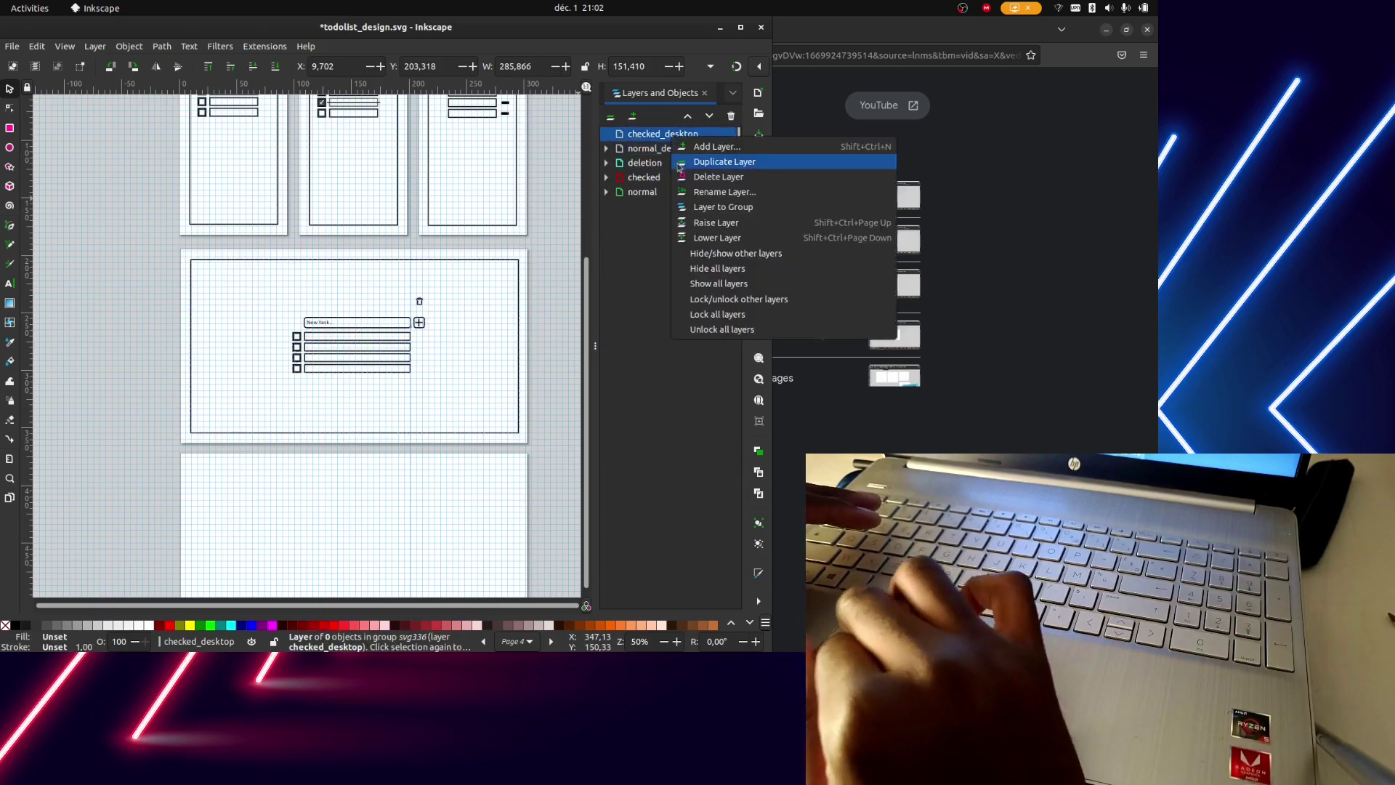
pyautogui.click(734, 192)
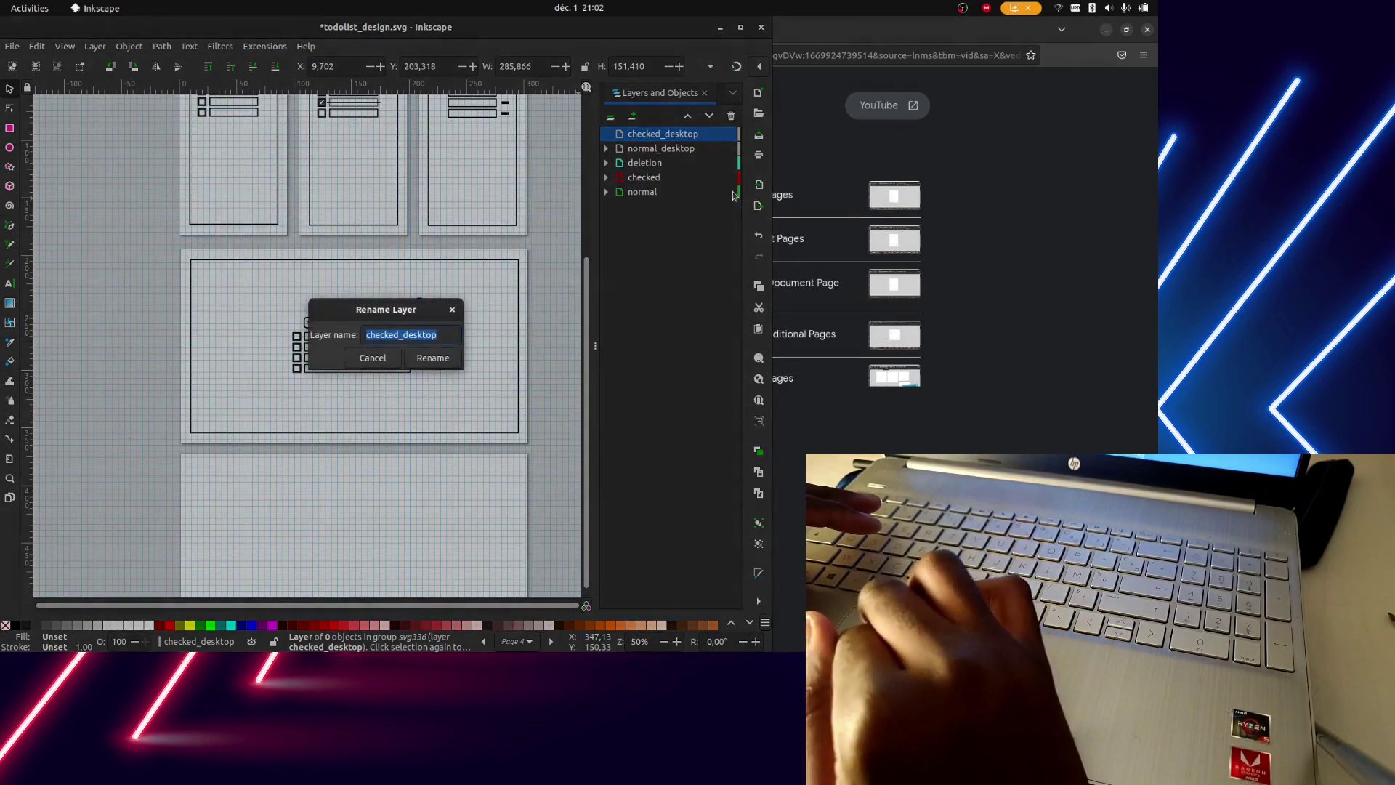
pyautogui.click(387, 364)
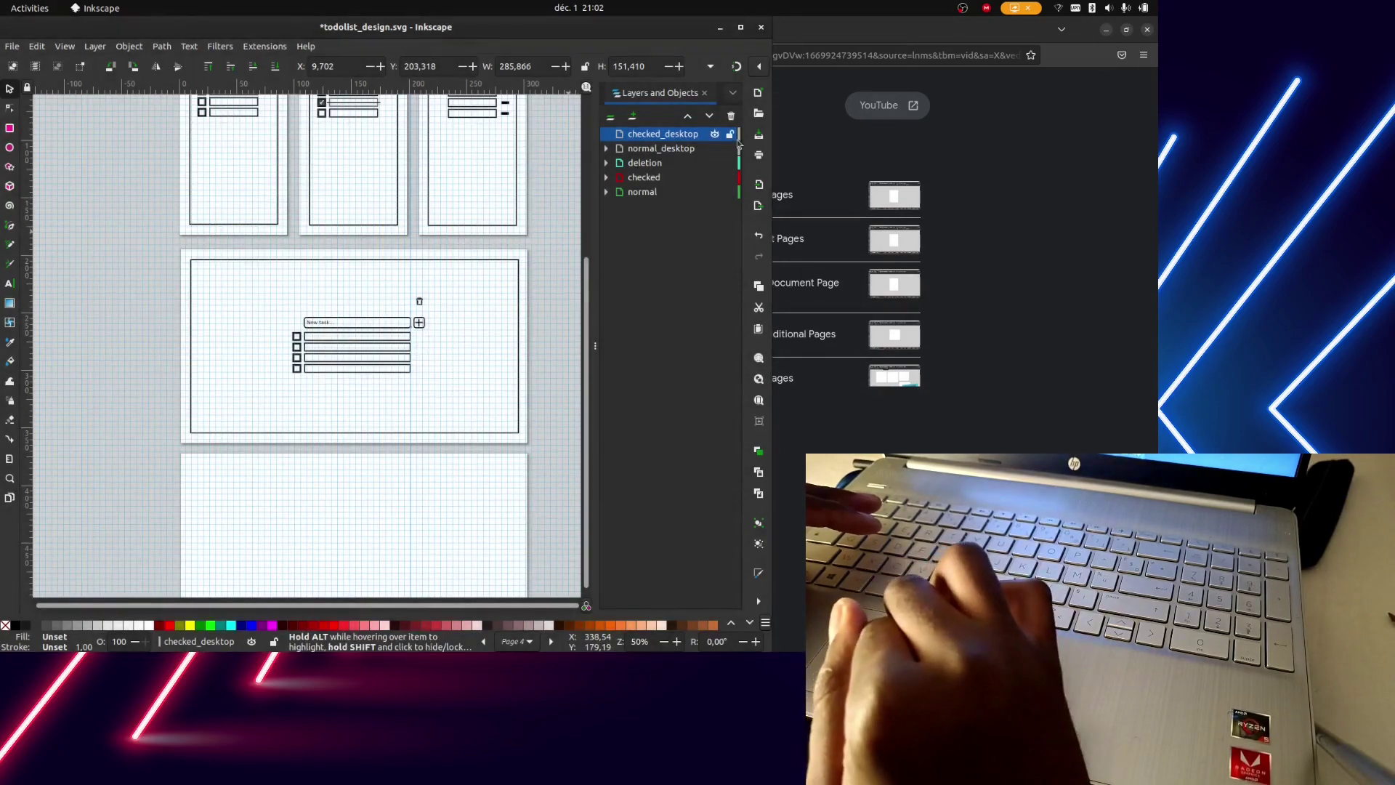
pyautogui.click(740, 136)
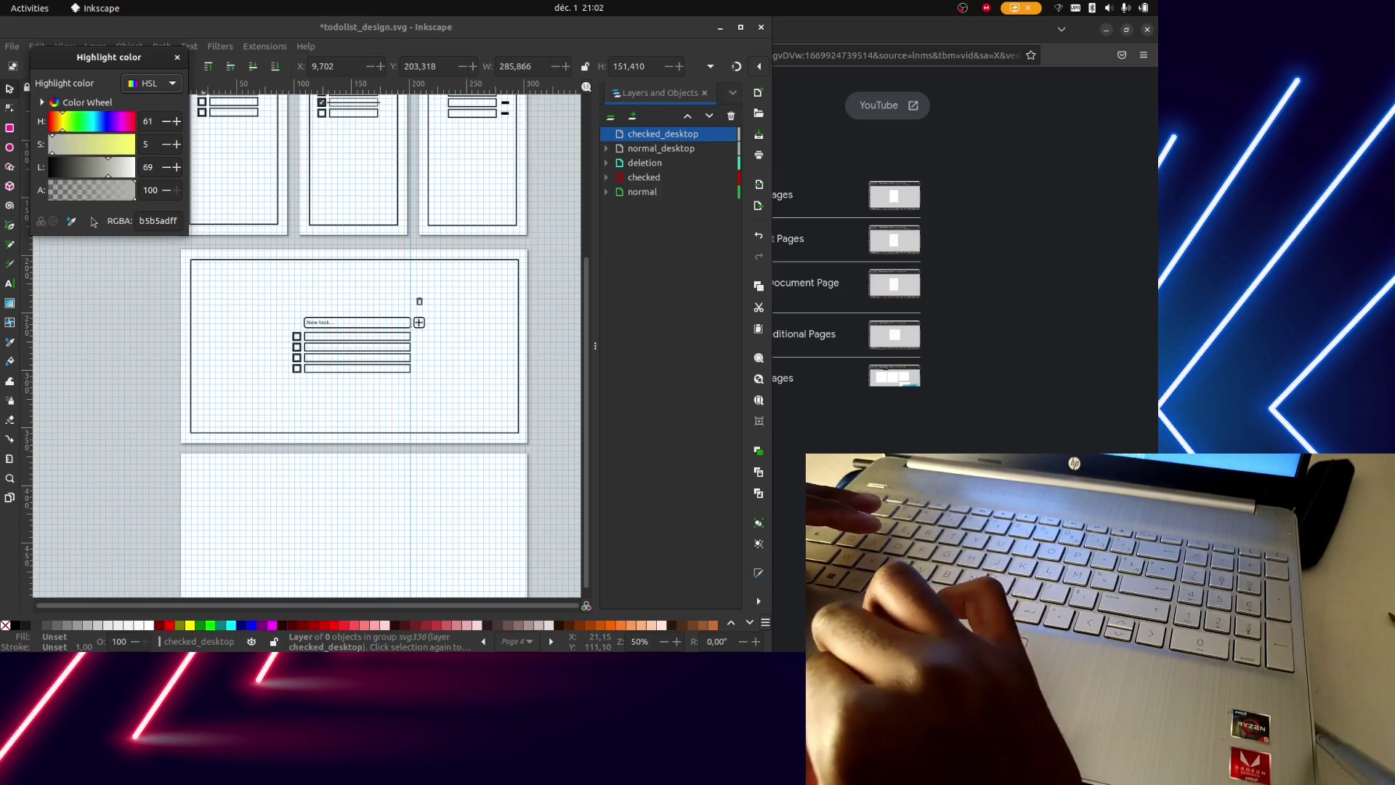
pyautogui.click(109, 154)
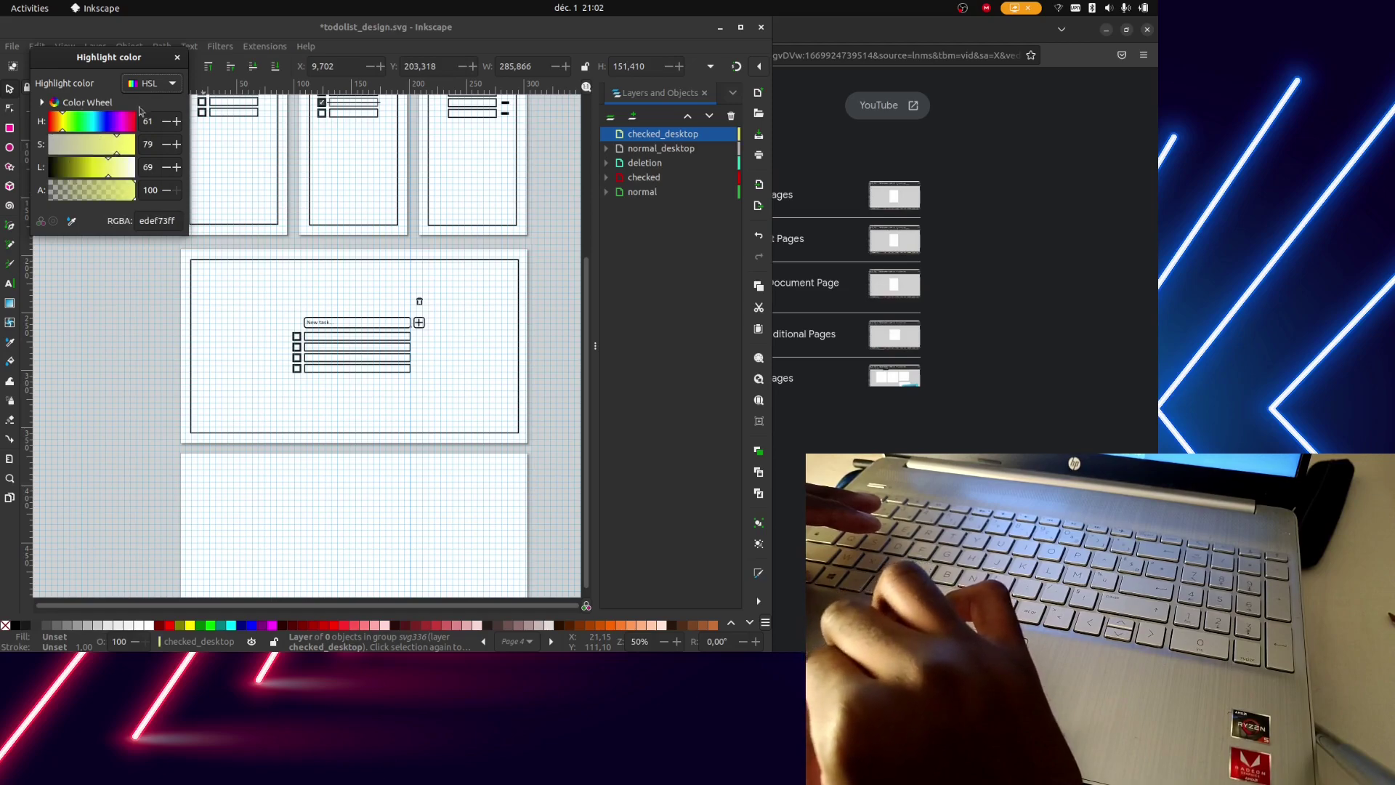
# Paste the copied desktop to-do layout onto the empty fifth page in checked_desktop
pyautogui.click(177, 59)
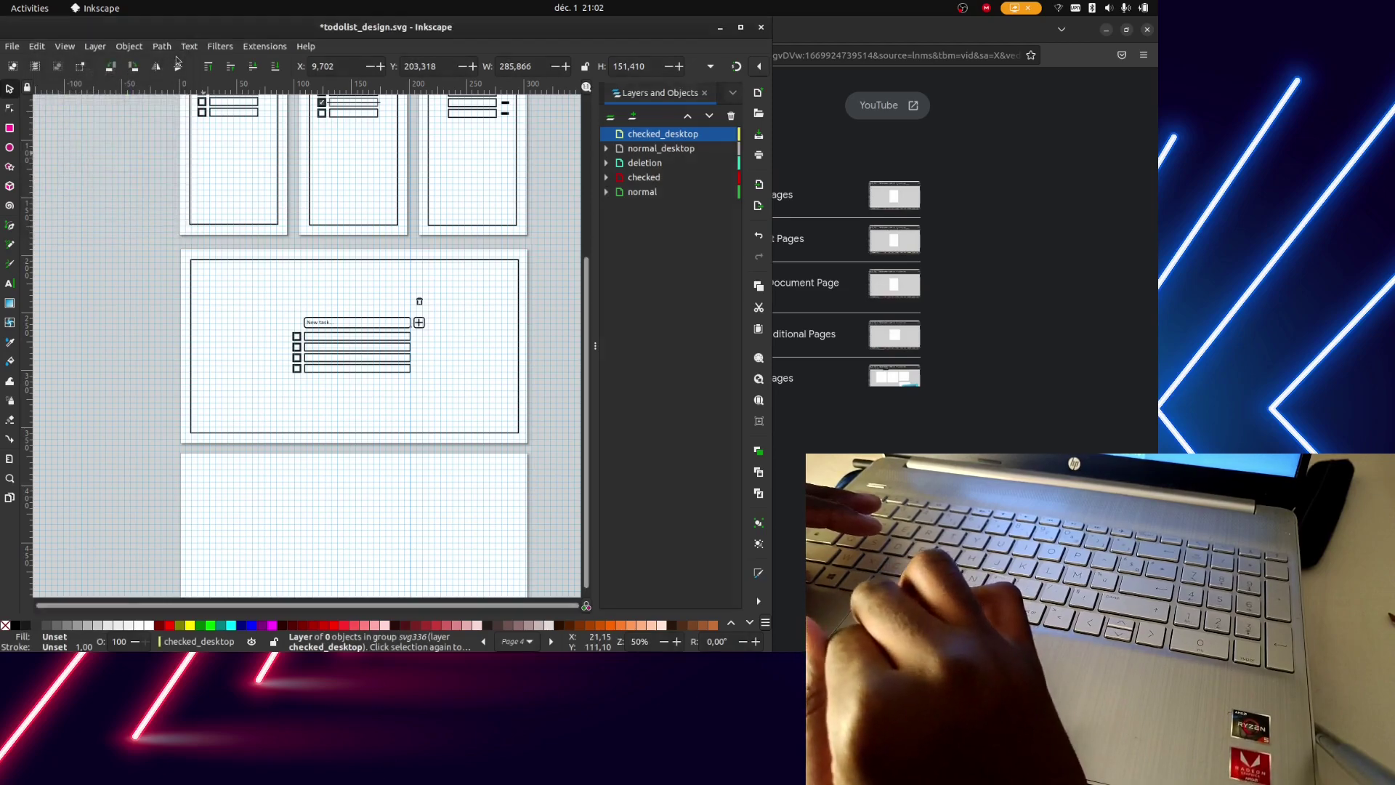
pyautogui.scroll(-2, 233, 492)
pyautogui.scroll(-5, 233, 496)
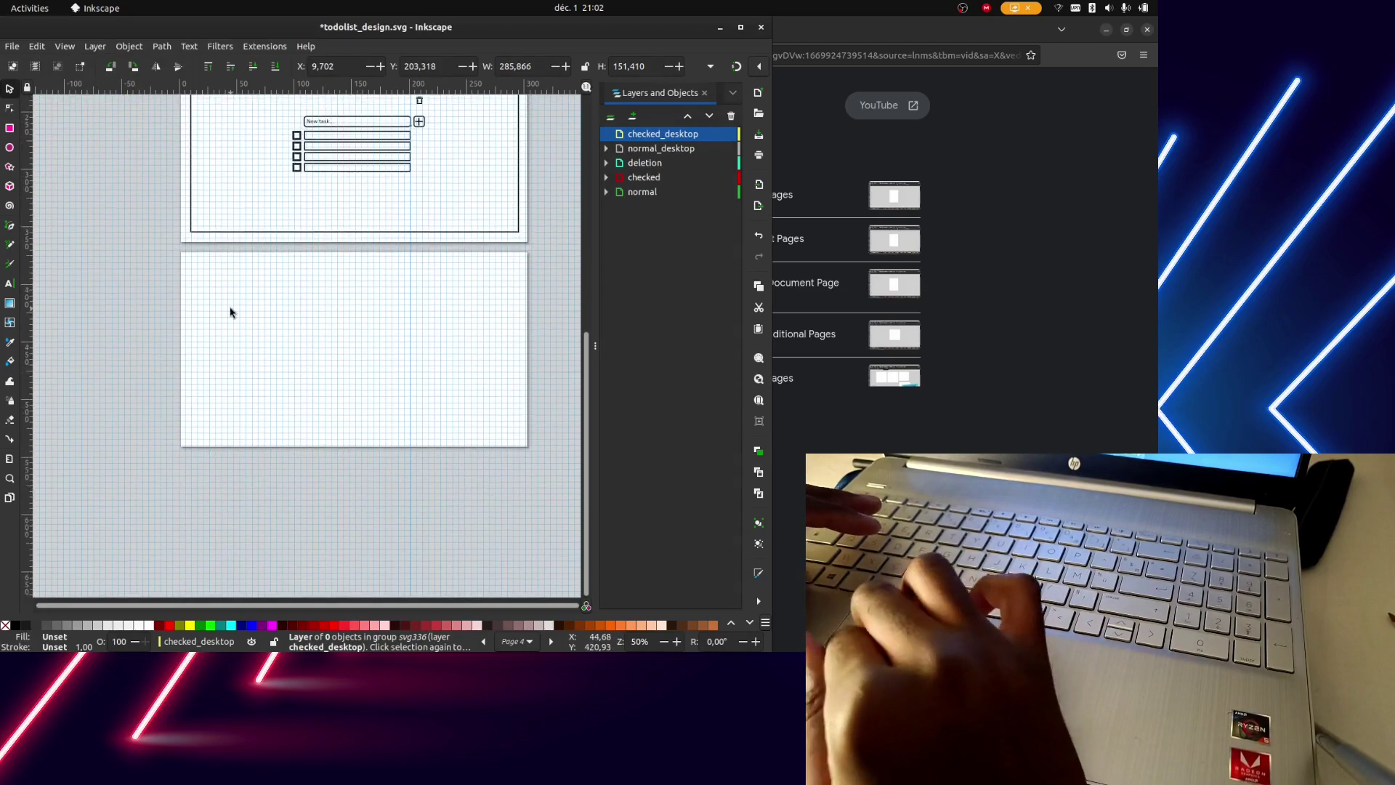
pyautogui.hotkey('ctrl', 'v')
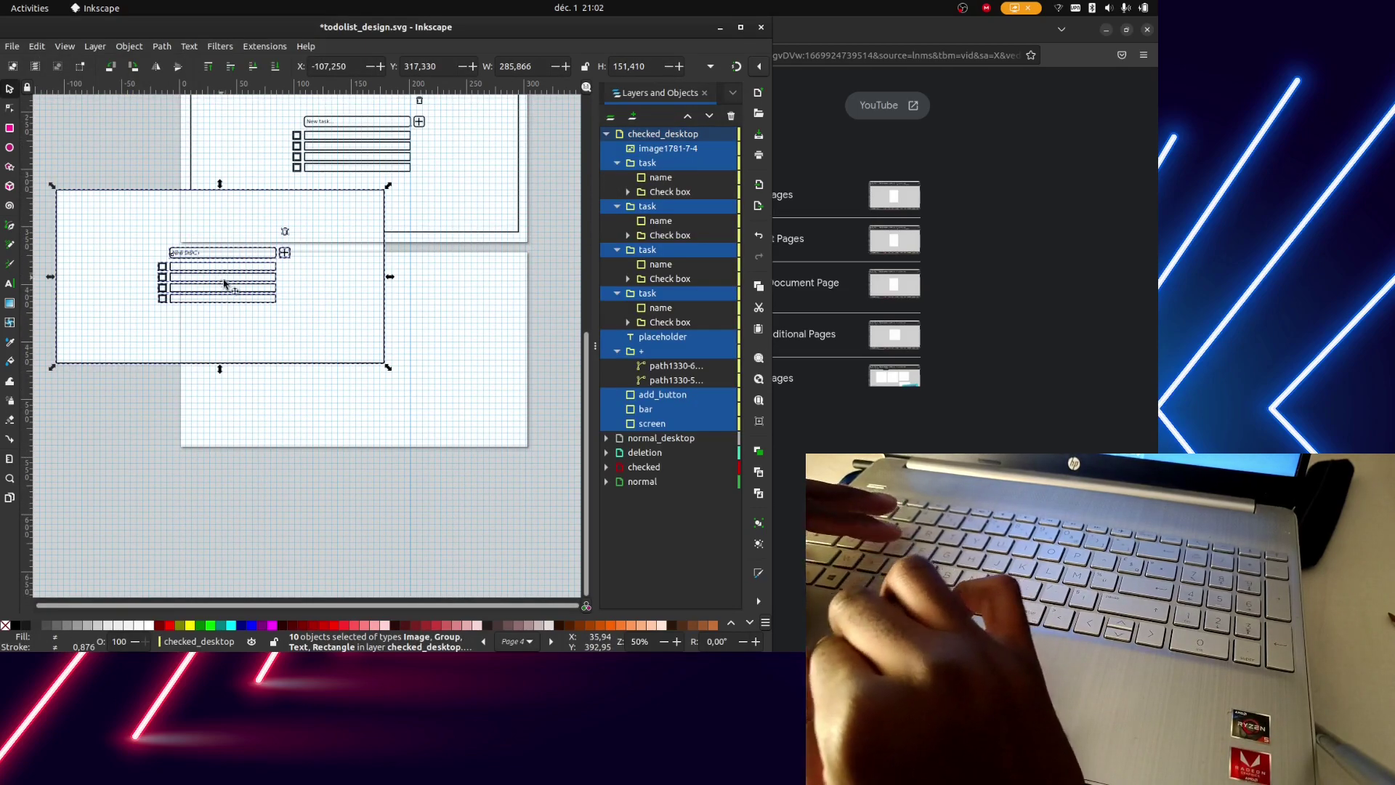
pyautogui.moveTo(316, 339); pyautogui.dragTo(453, 414)
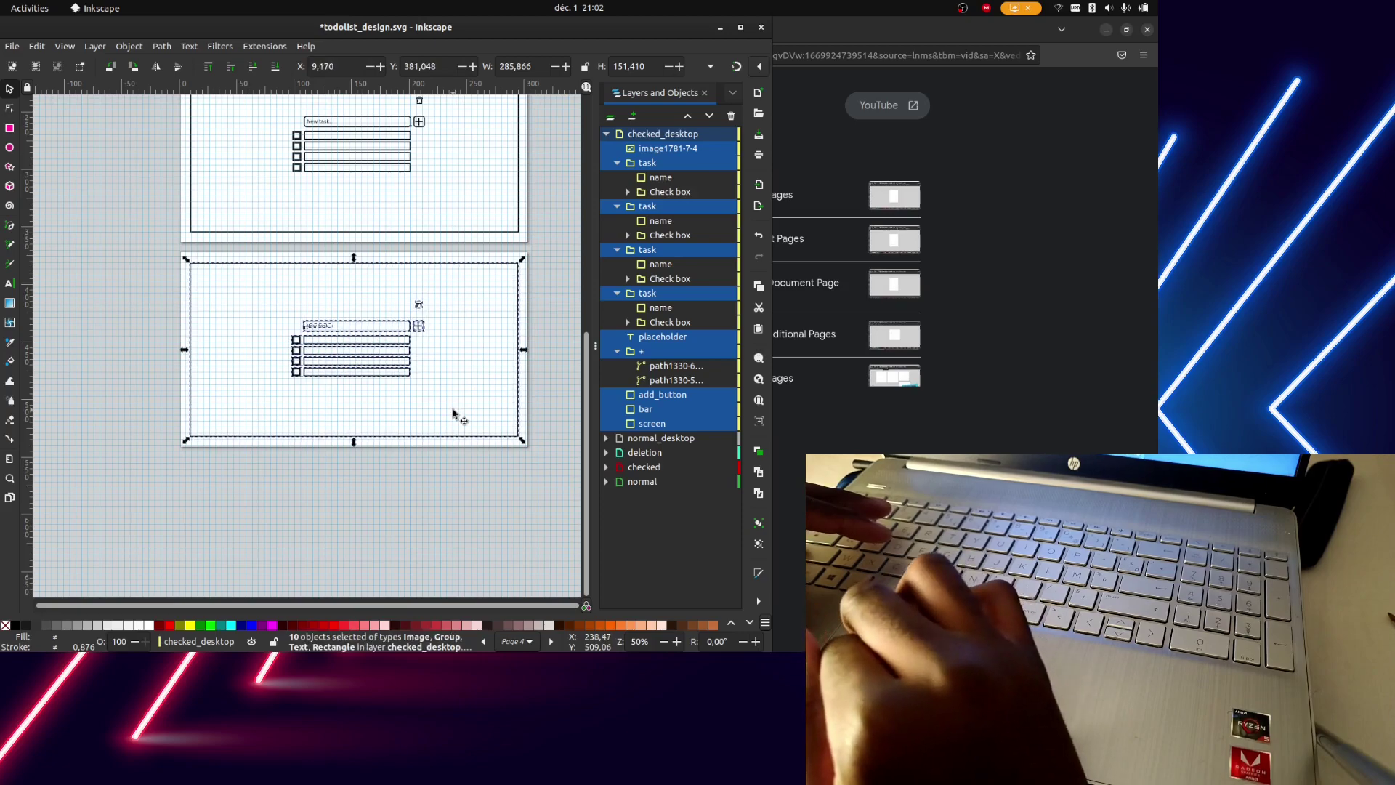
pyautogui.click(564, 376)
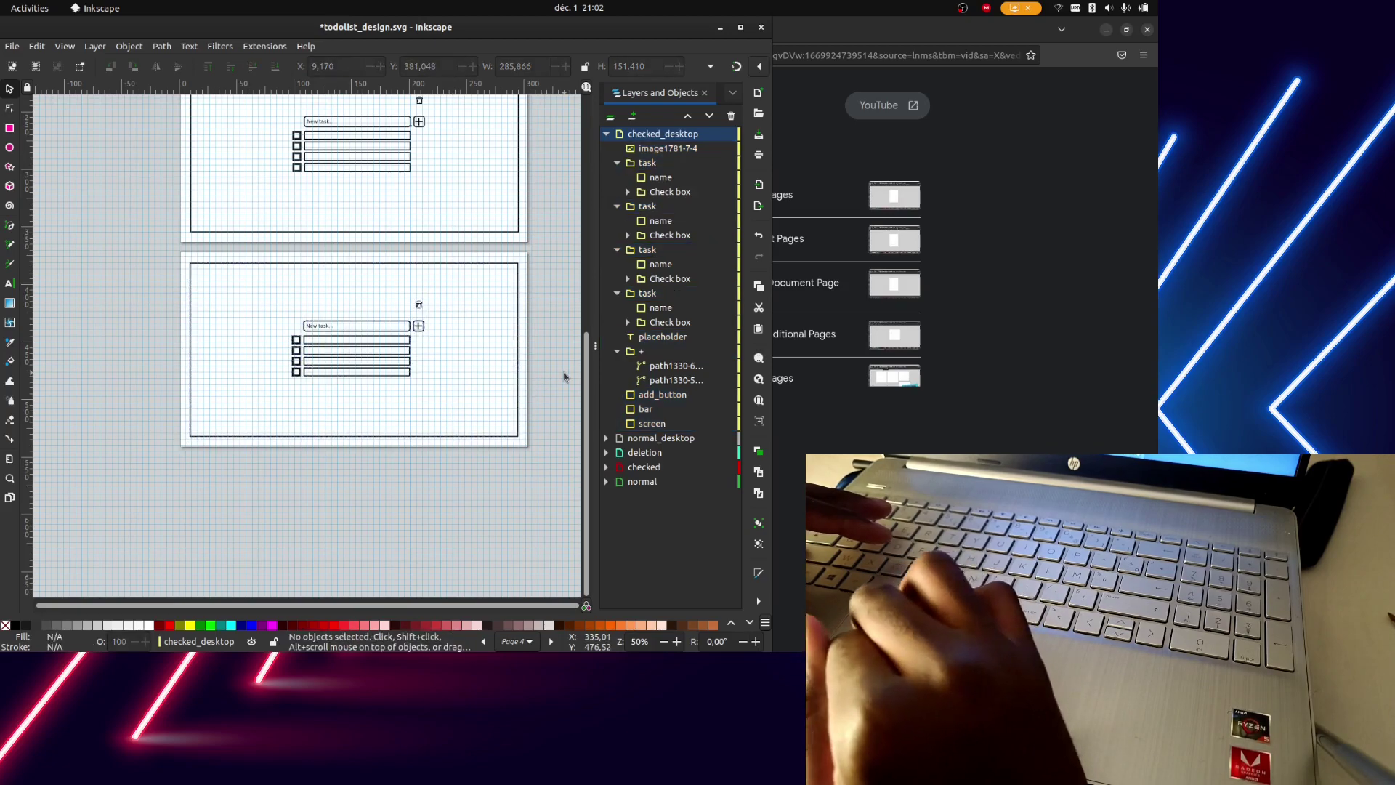
pyautogui.scroll(3, 563, 376)
pyautogui.scroll(6, 564, 376)
pyautogui.scroll(2, 564, 376)
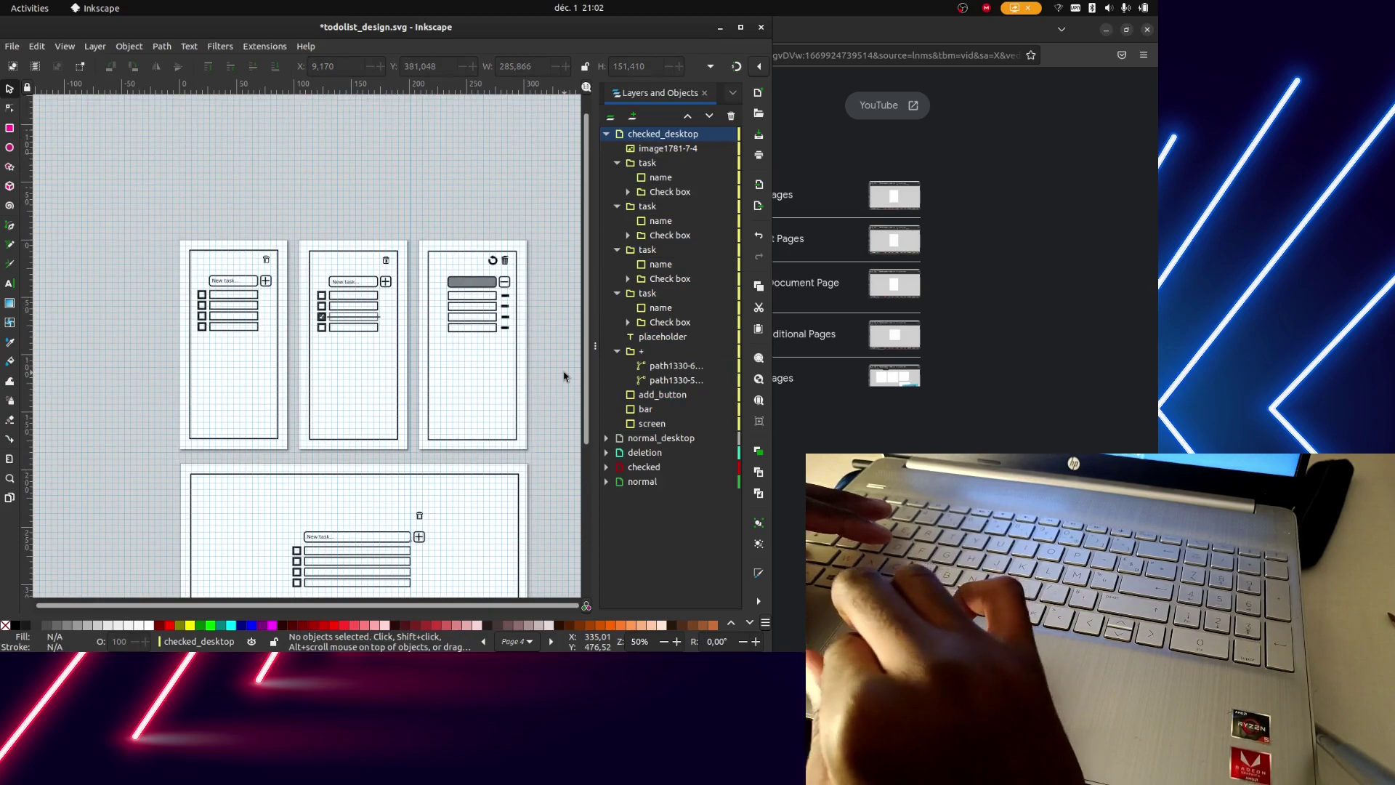
# Select the checked, struck-through task group on the phone mockup
pyautogui.scroll(1, 564, 376)
pyautogui.scroll(1, 564, 376)
pyautogui.scroll(1, 563, 376)
pyautogui.scroll(1, 564, 376)
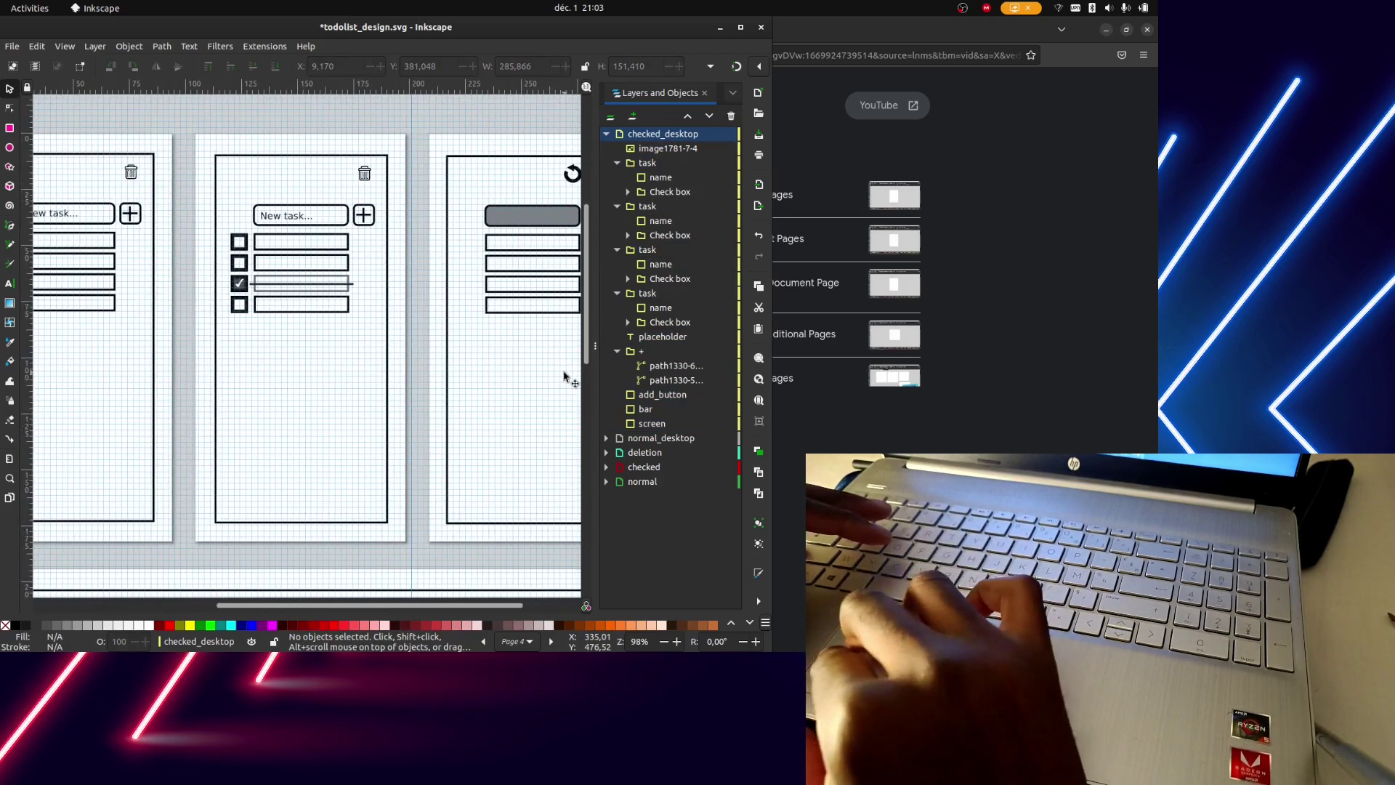
pyautogui.click(299, 359)
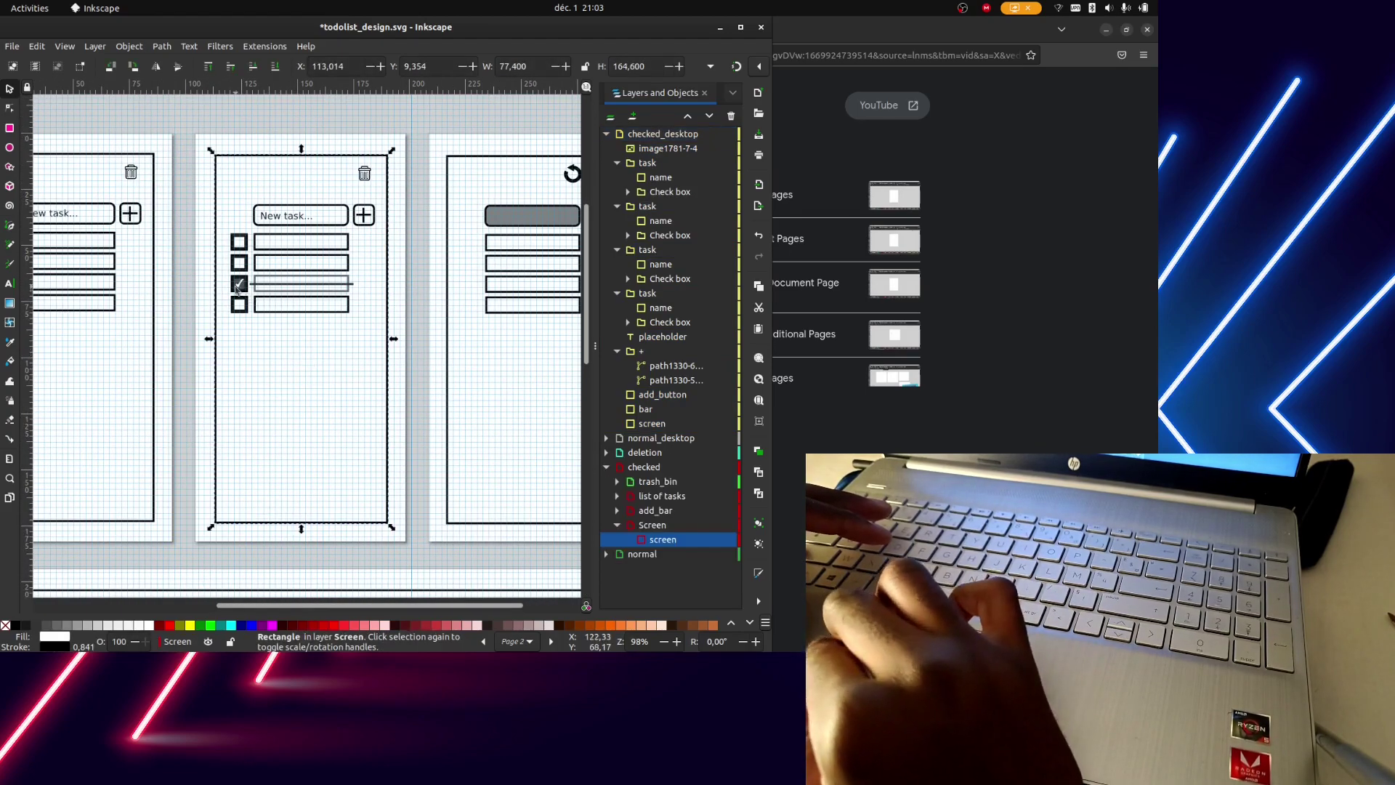
pyautogui.click(237, 290)
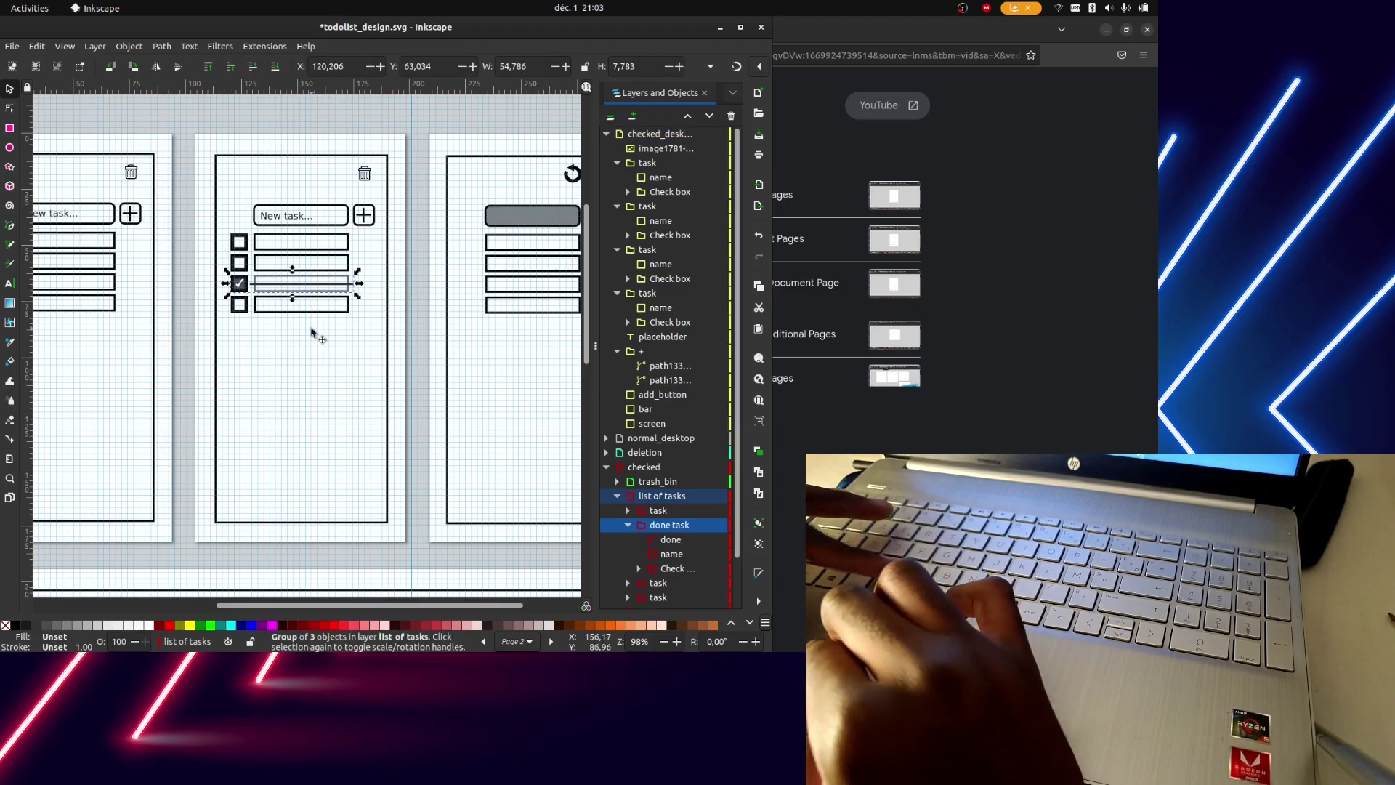
# Paste the done task group onto the desktop page's task list
pyautogui.scroll(-5, 311, 332)
pyautogui.scroll(-10, 311, 331)
pyautogui.scroll(-1, 311, 332)
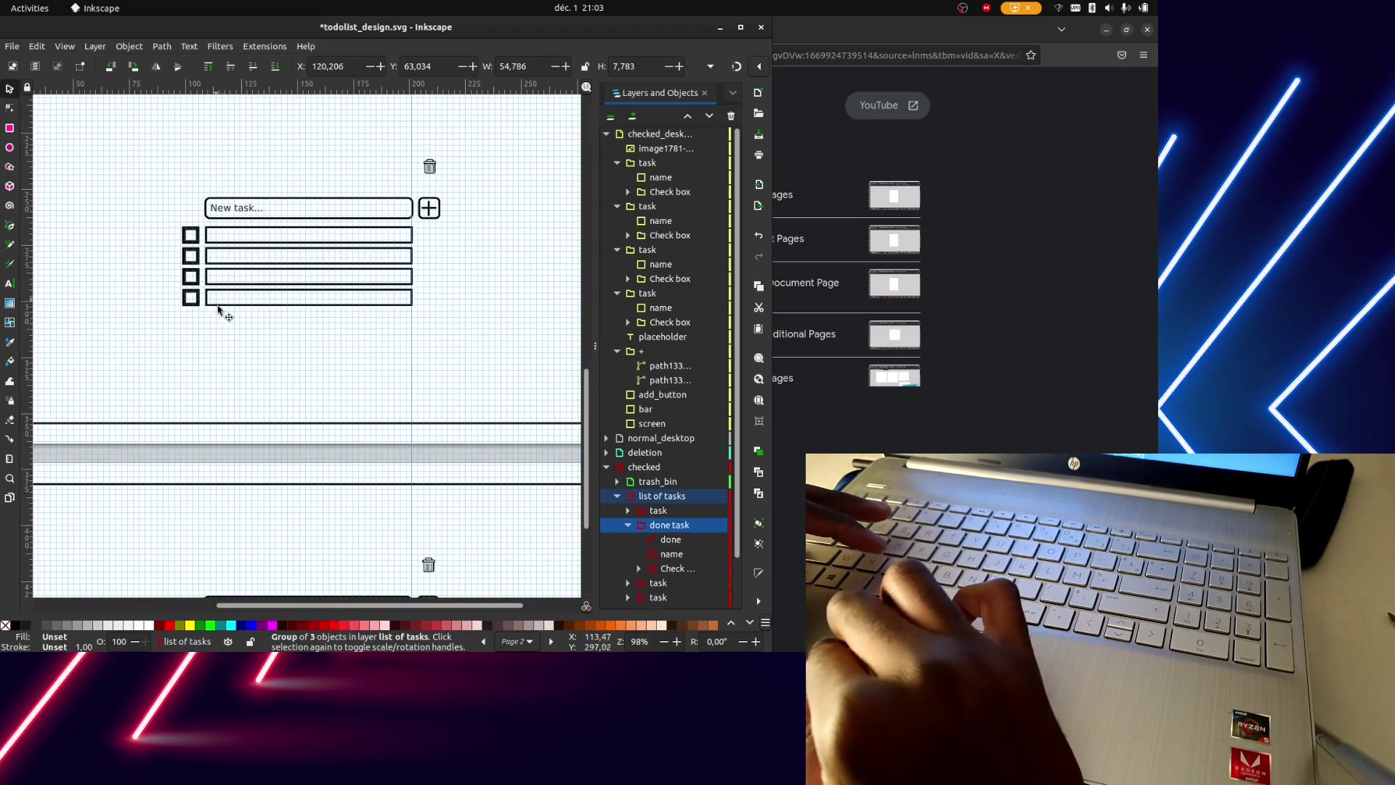
pyautogui.scroll(8, 225, 334)
pyautogui.scroll(-2, 233, 367)
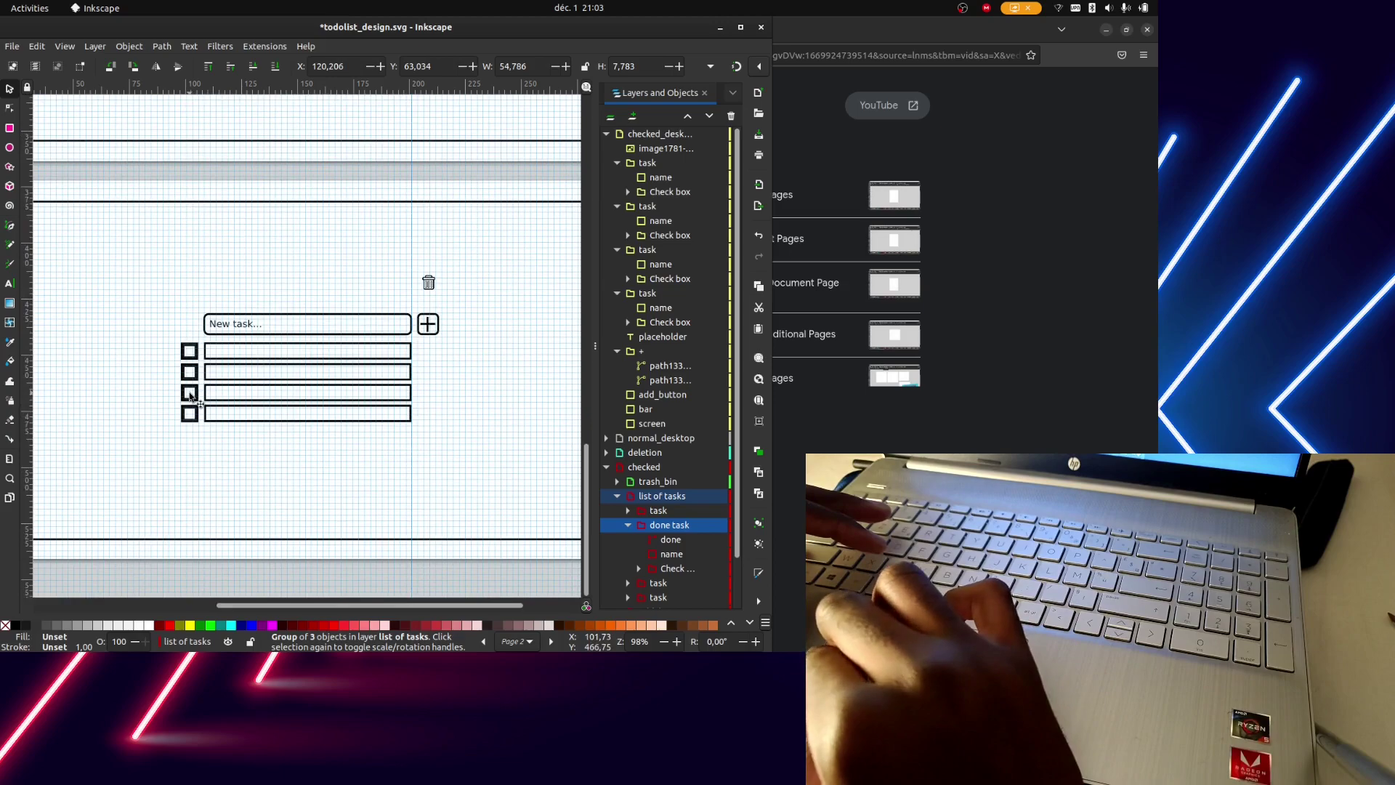
pyautogui.click(190, 396)
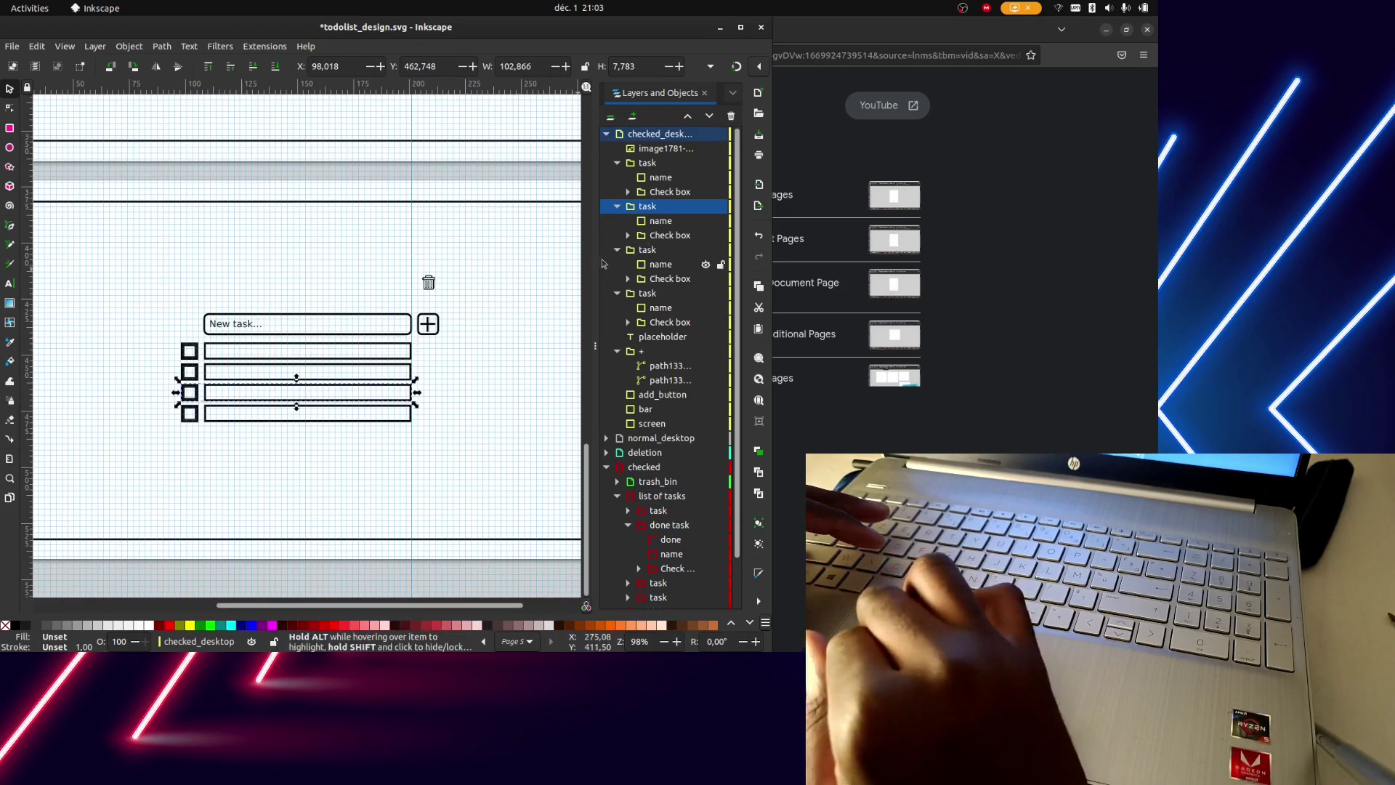
pyautogui.press('ctrl')
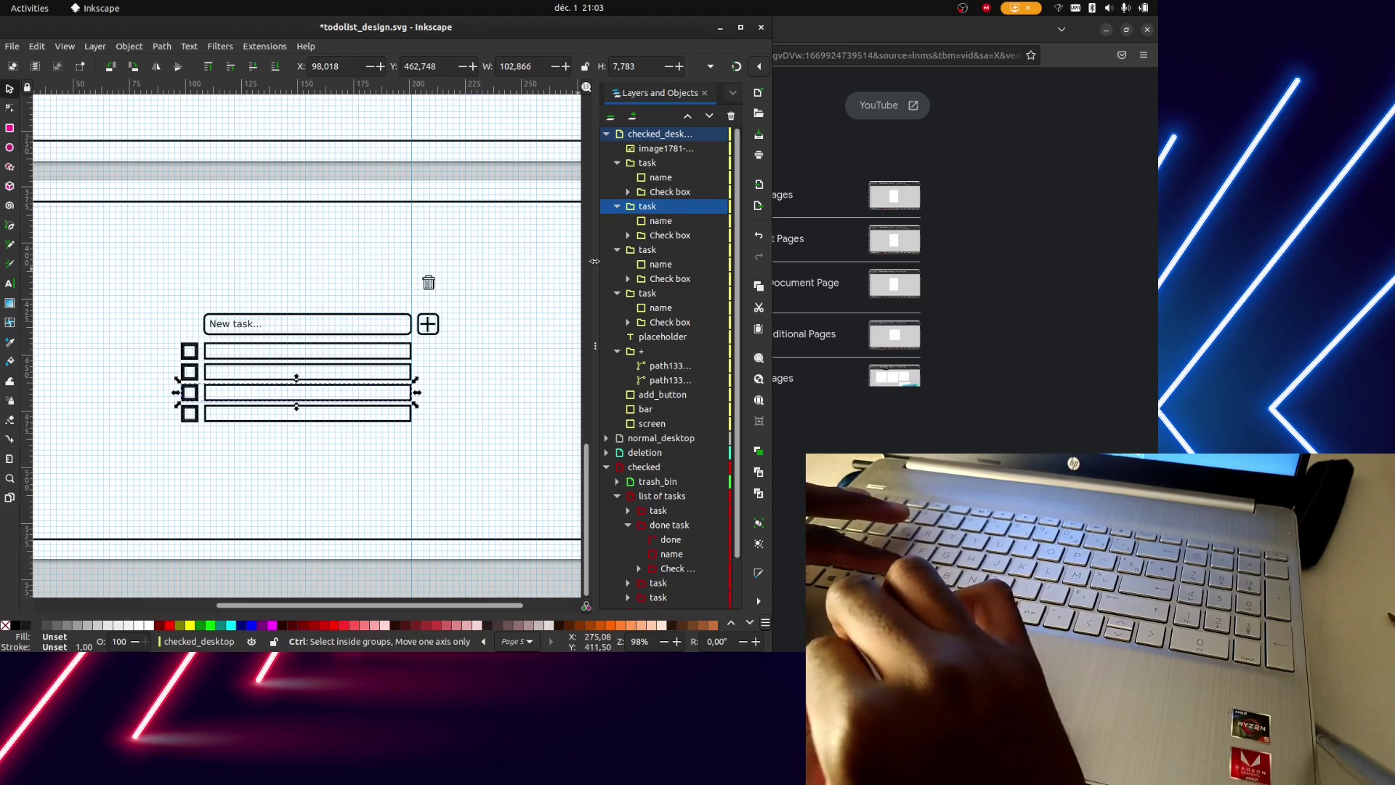
pyautogui.hotkey('ctrl', 'v')
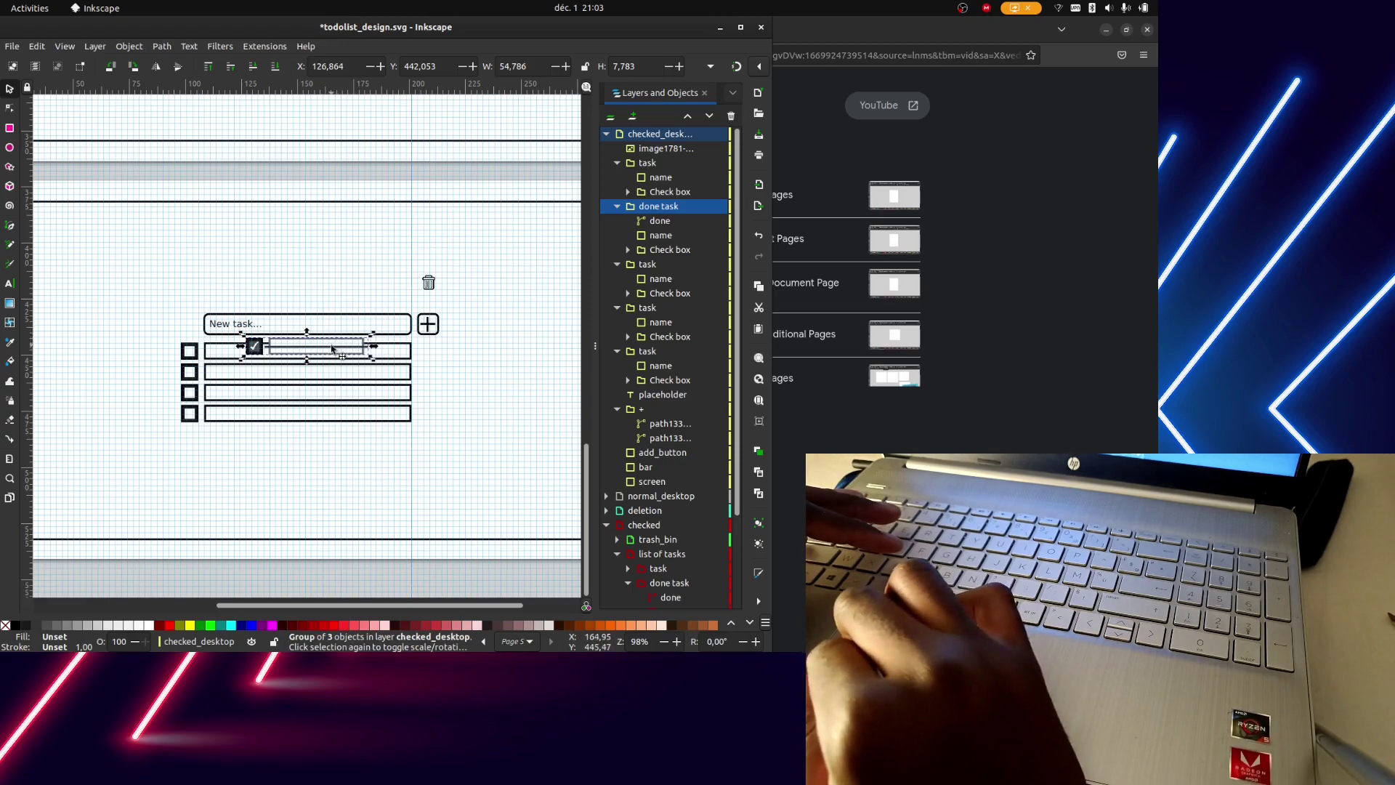
# Nudge the pasted done task down onto the third task row
pyautogui.press('Down')
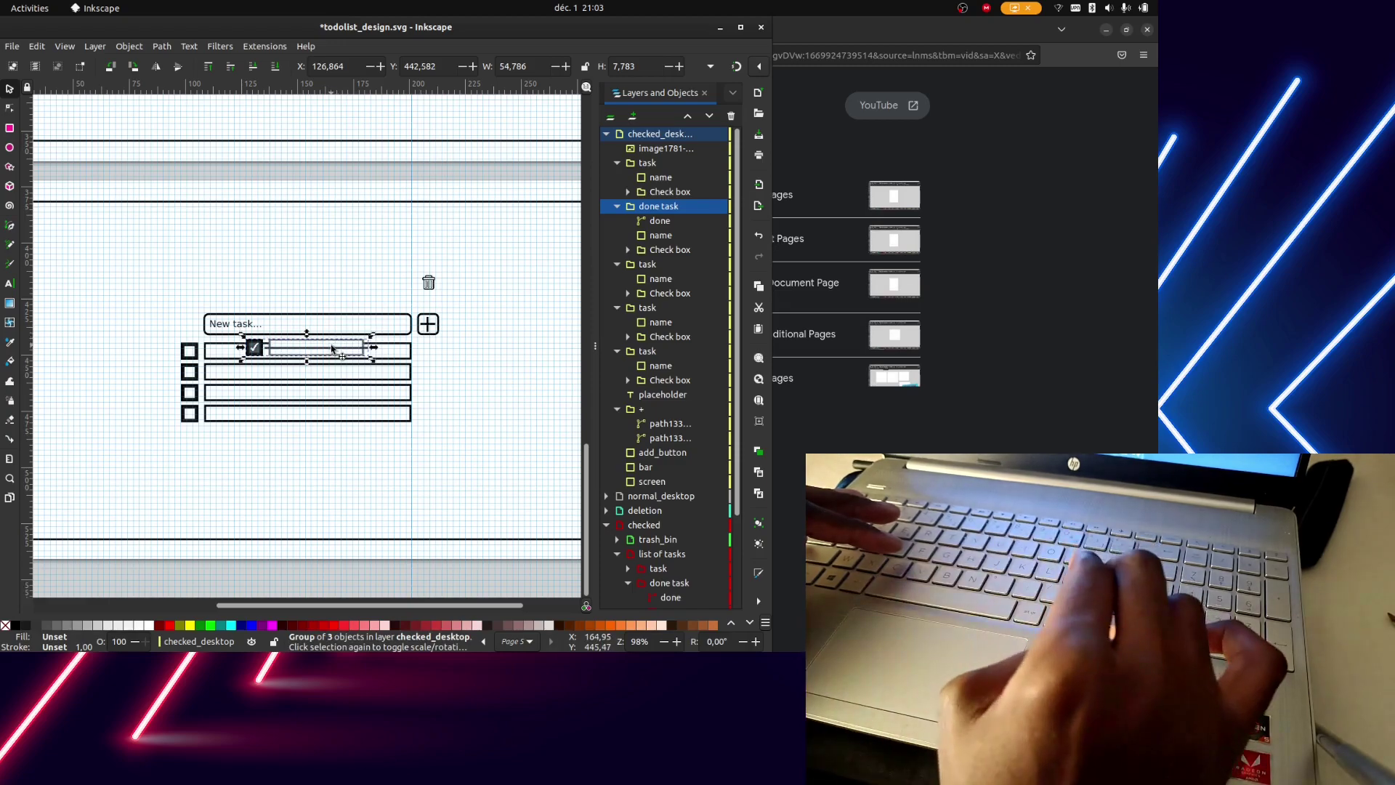
pyautogui.press('Down')
pyautogui.press('Down')
pyautogui.press('Down')
pyautogui.press('Down')
pyautogui.press('Down')
pyautogui.press('Down')
pyautogui.press('Down')
pyautogui.press('Down')
pyautogui.press('Down')
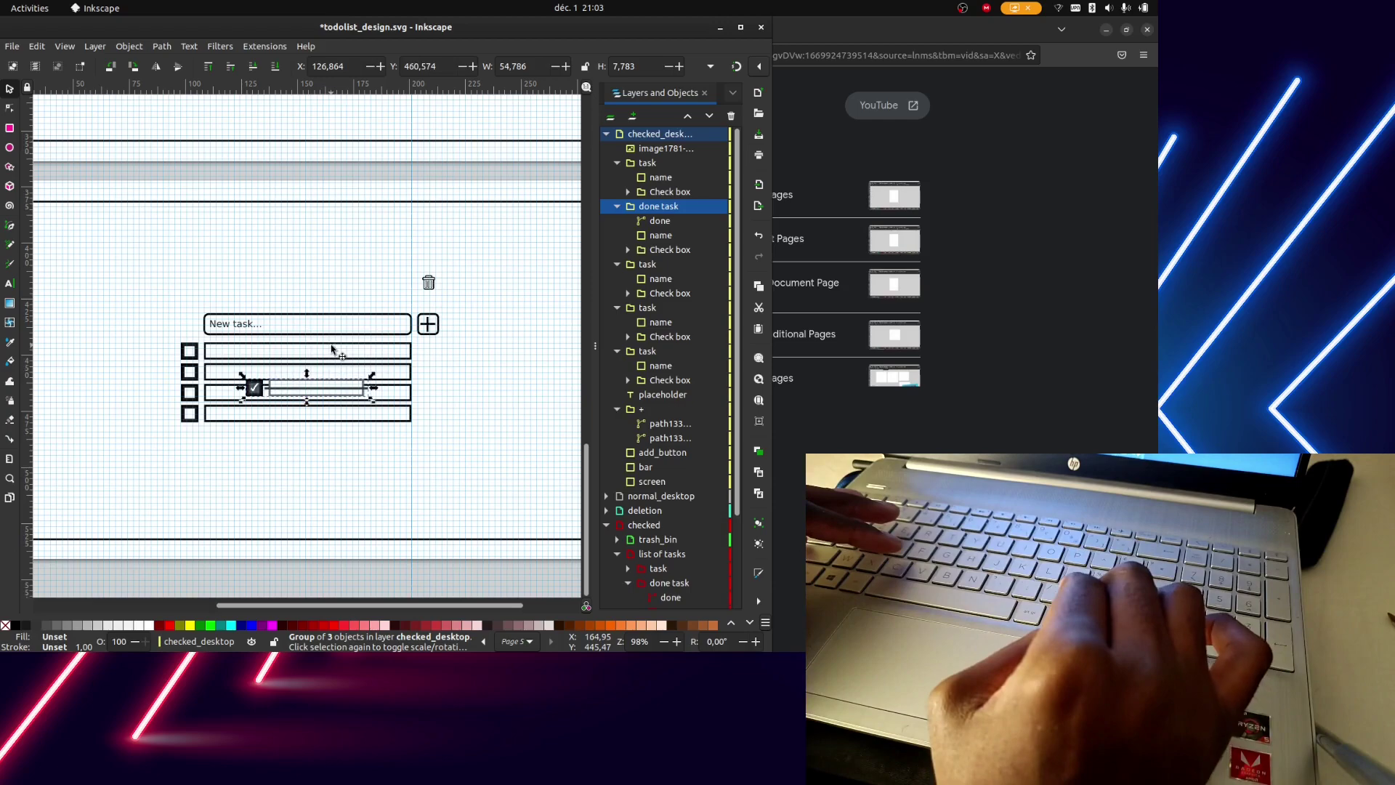
pyautogui.scroll(10, 332, 350)
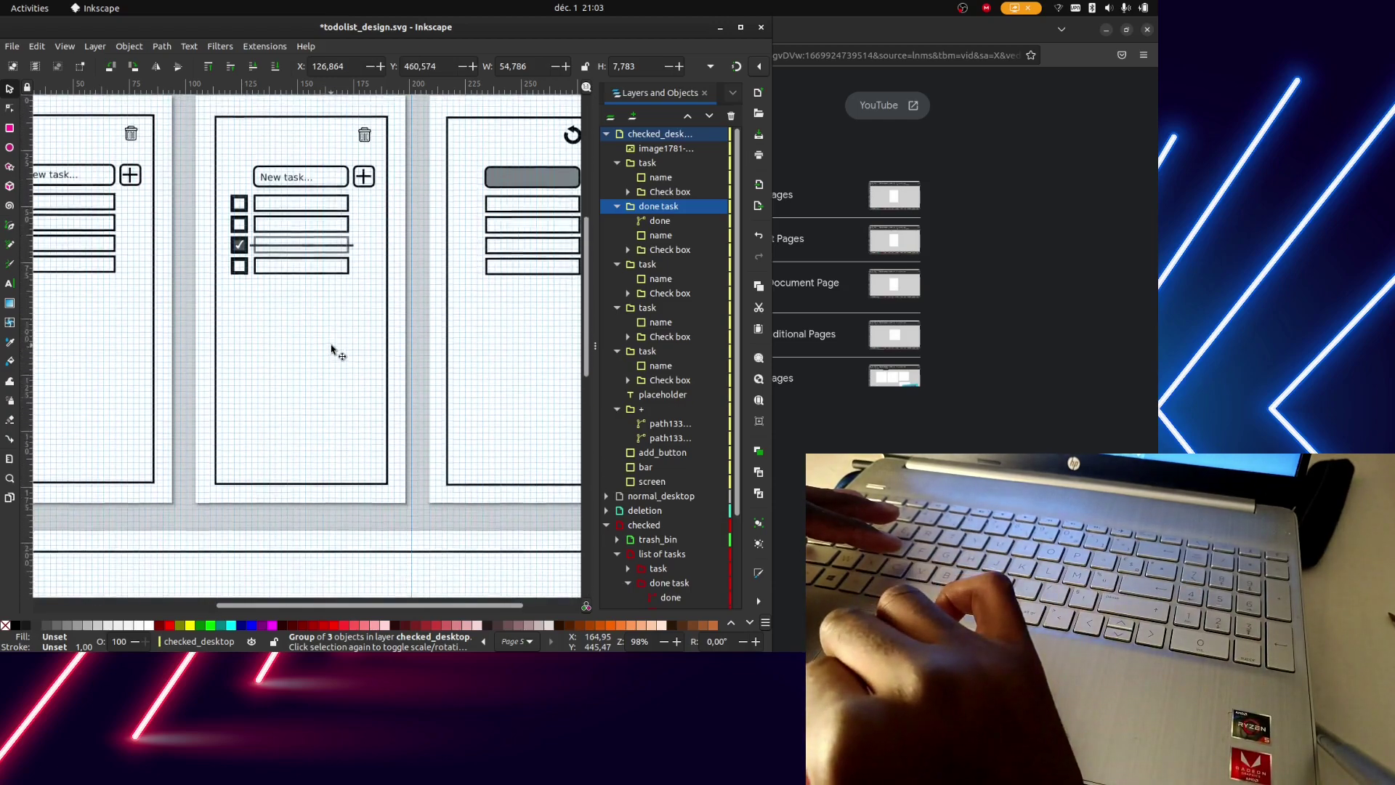
pyautogui.scroll(-10, 332, 350)
pyautogui.scroll(-1, 332, 350)
pyautogui.scroll(2, 332, 351)
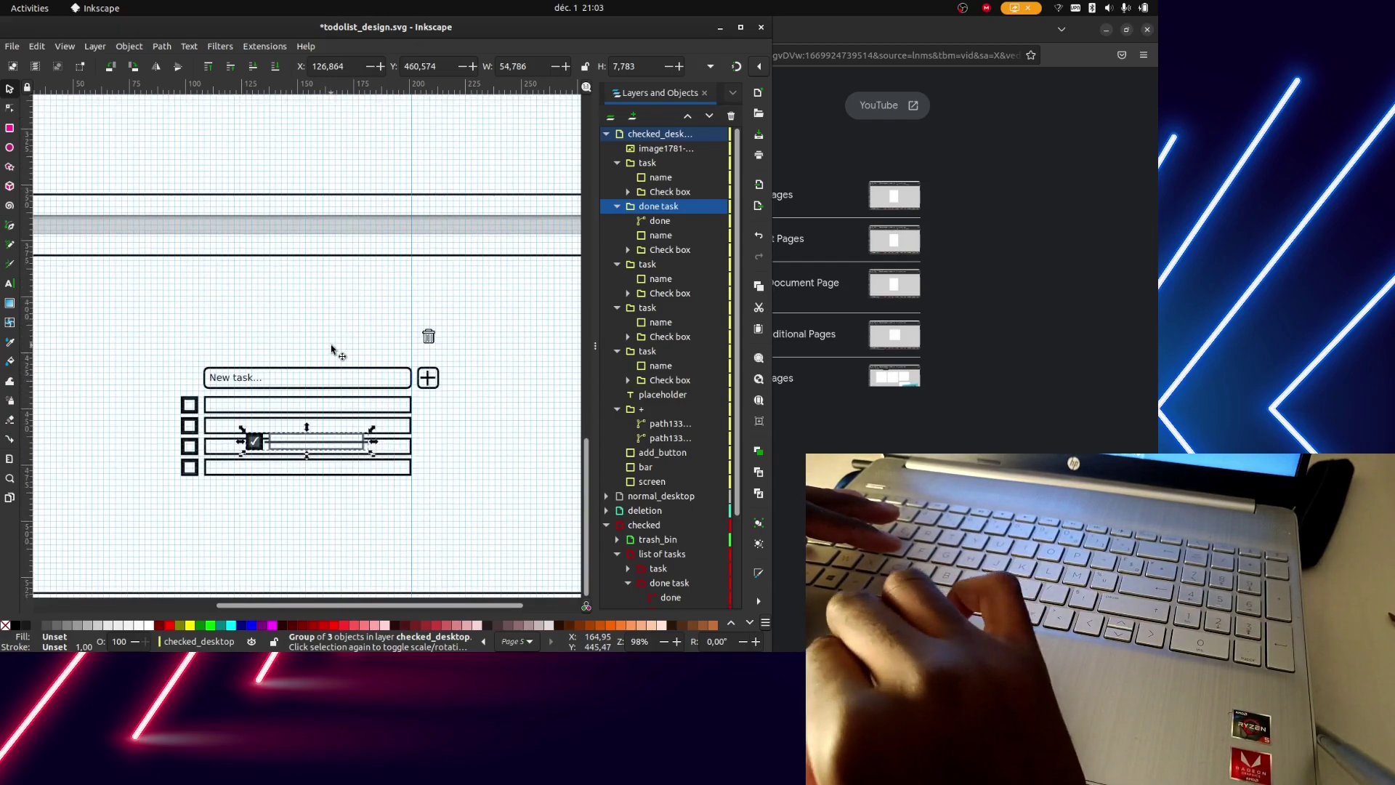
pyautogui.press('Down')
pyautogui.press('Down')
pyautogui.press('Down')
pyautogui.press('Left')
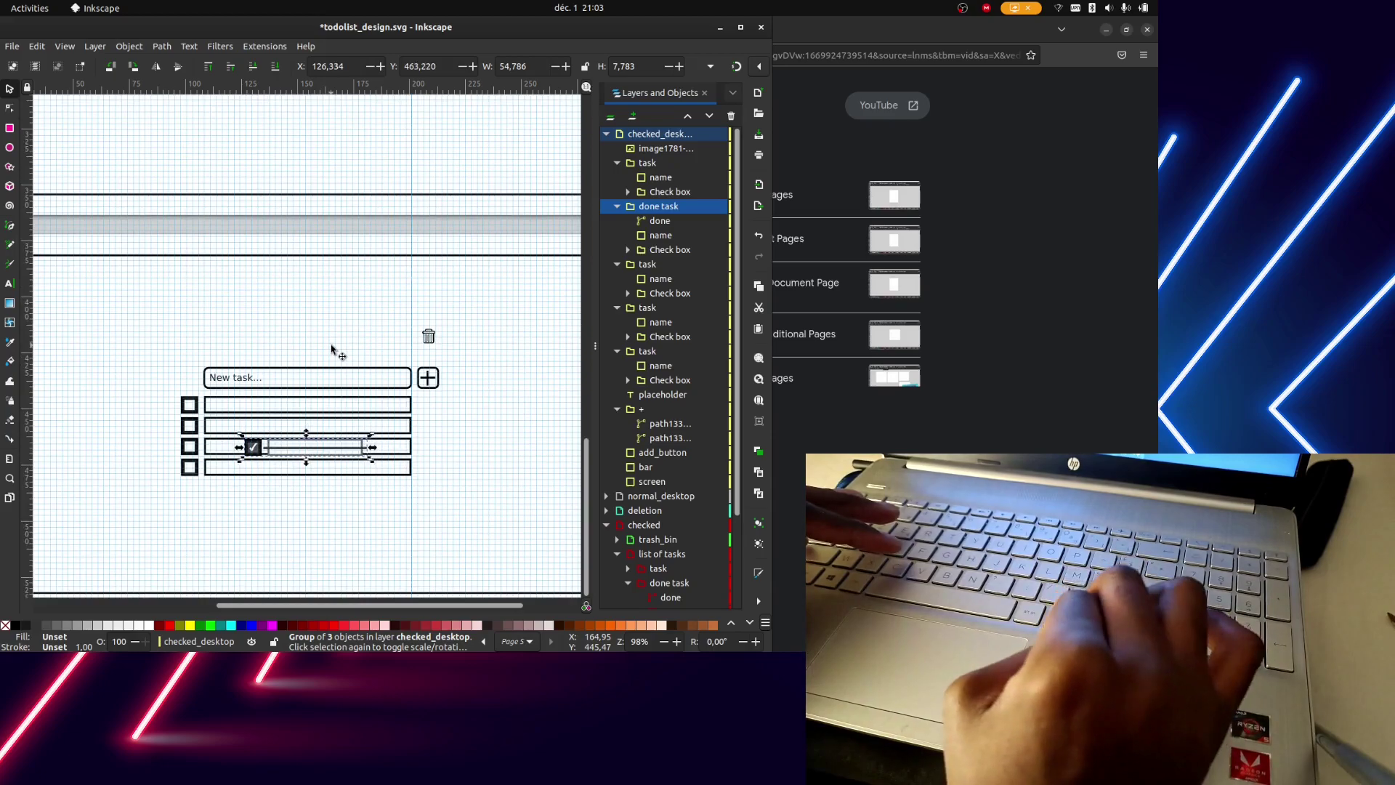
pyautogui.press('Left')
pyautogui.press('Left')
pyautogui.press('Left')
# Fine-tune the done task leftward so its tick sits over the third checkbox
pyautogui.keyDown('ctrl'); pyautogui.scroll(3, 332, 351); pyautogui.keyUp('ctrl')
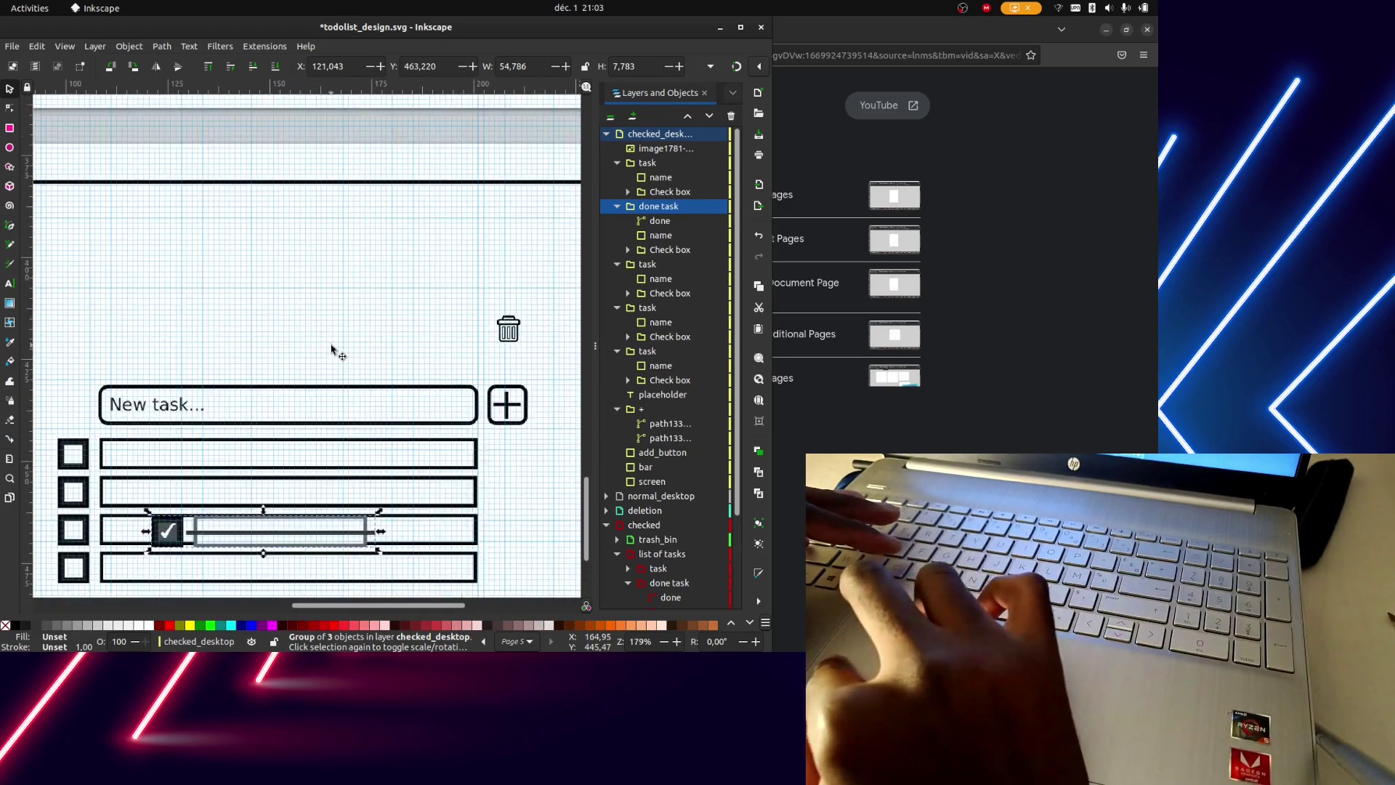
pyautogui.scroll(-2, 332, 350)
pyautogui.scroll(-5, 332, 350)
pyautogui.scroll(3, 332, 350)
pyautogui.hscroll(-5, 332, 351)
pyautogui.keyDown('ctrl'); pyautogui.scroll(1, 332, 350); pyautogui.keyUp('ctrl')
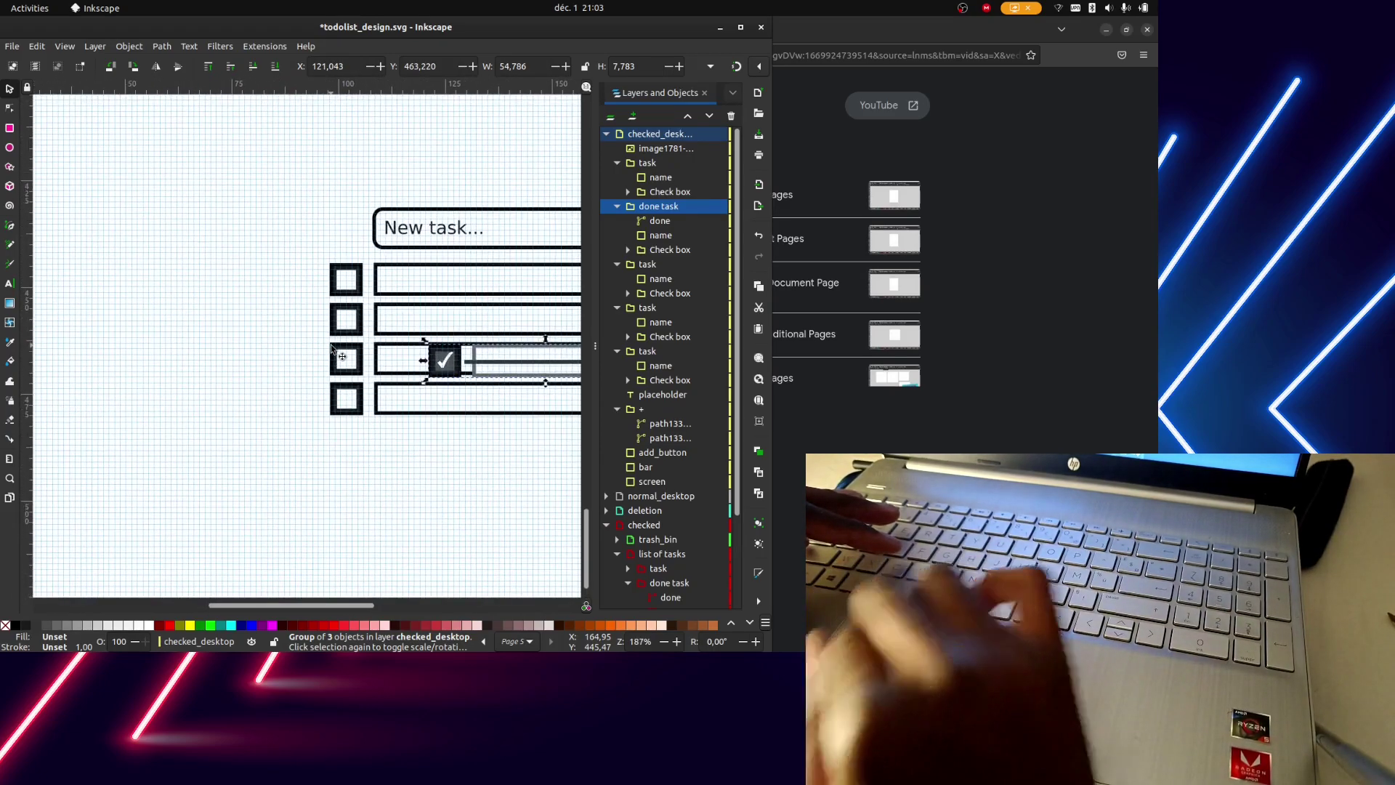
pyautogui.press('Left')
pyautogui.press('Left')
pyautogui.press('Left')
pyautogui.press('Up')
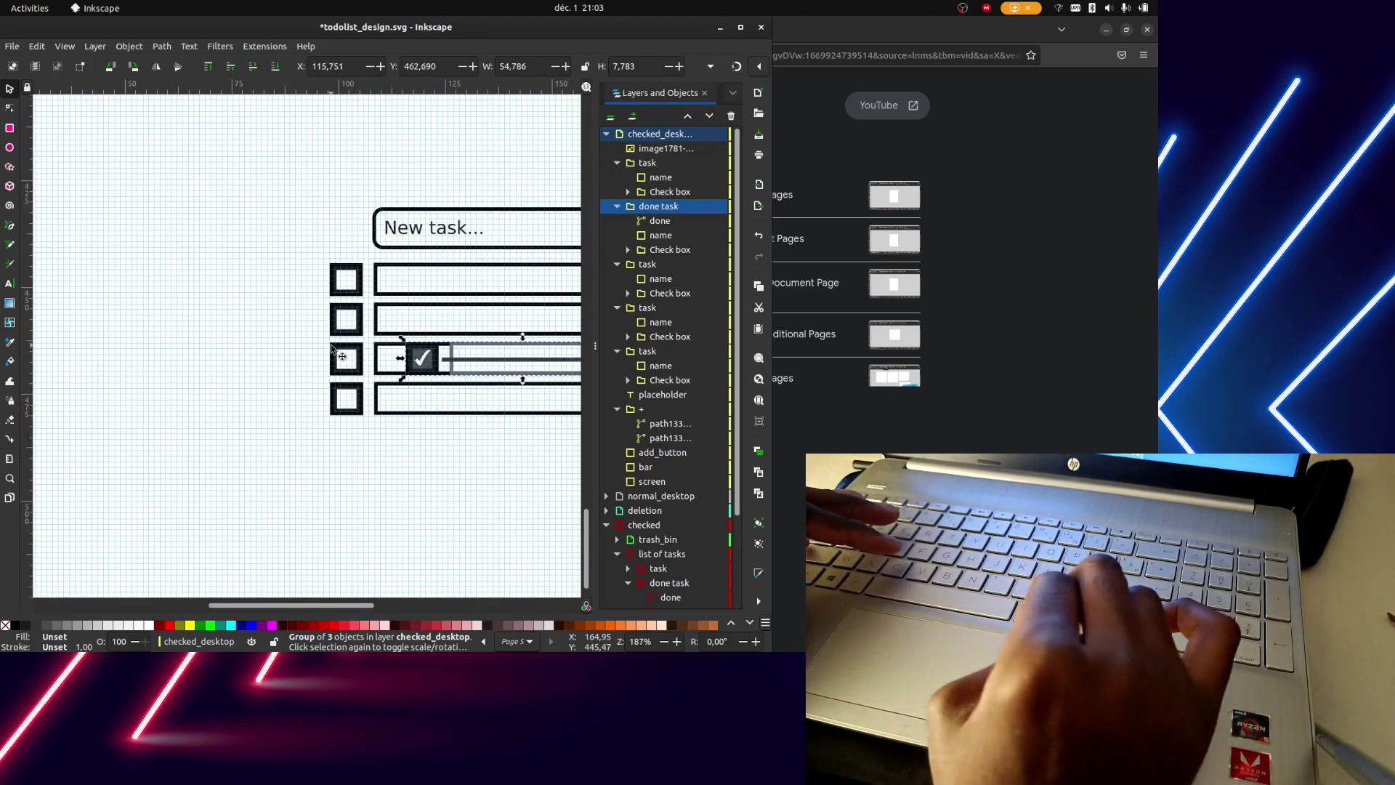
pyautogui.press('Left')
pyautogui.press('Left')
pyautogui.press('Left')
pyautogui.press('Left')
pyautogui.press('Left')
pyautogui.press('Left')
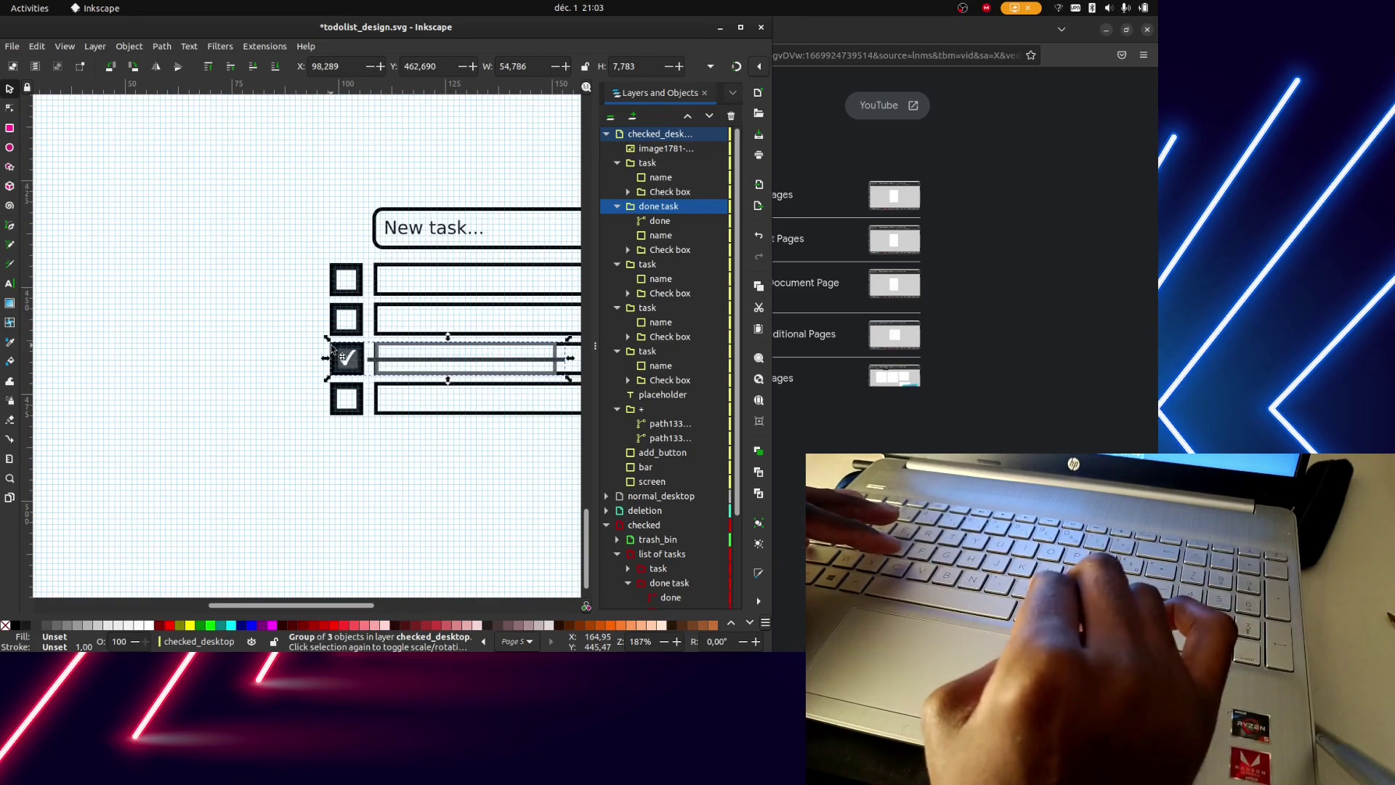
pyautogui.press('Left')
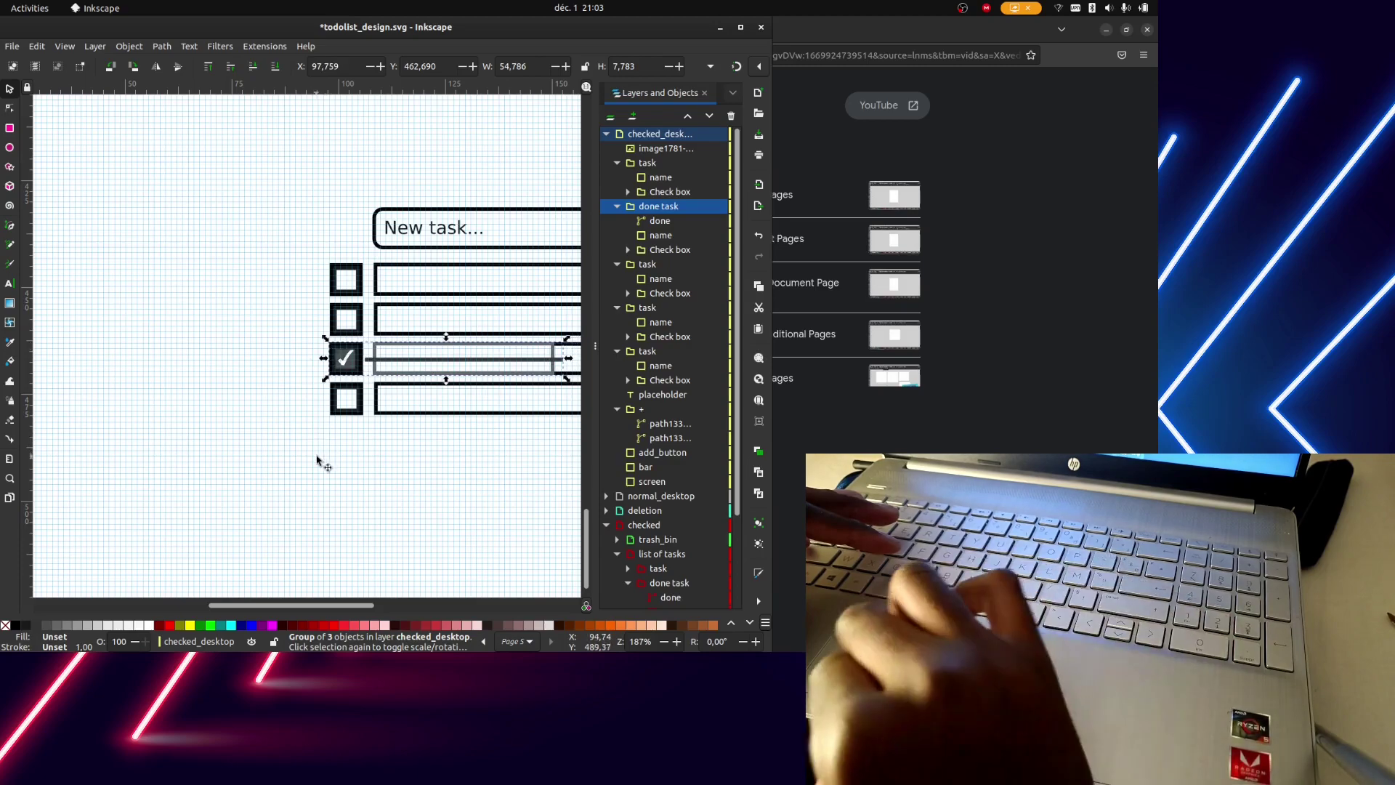
pyautogui.hscroll(2, 346, 439)
pyautogui.hscroll(6, 342, 440)
pyautogui.hscroll(1, 342, 440)
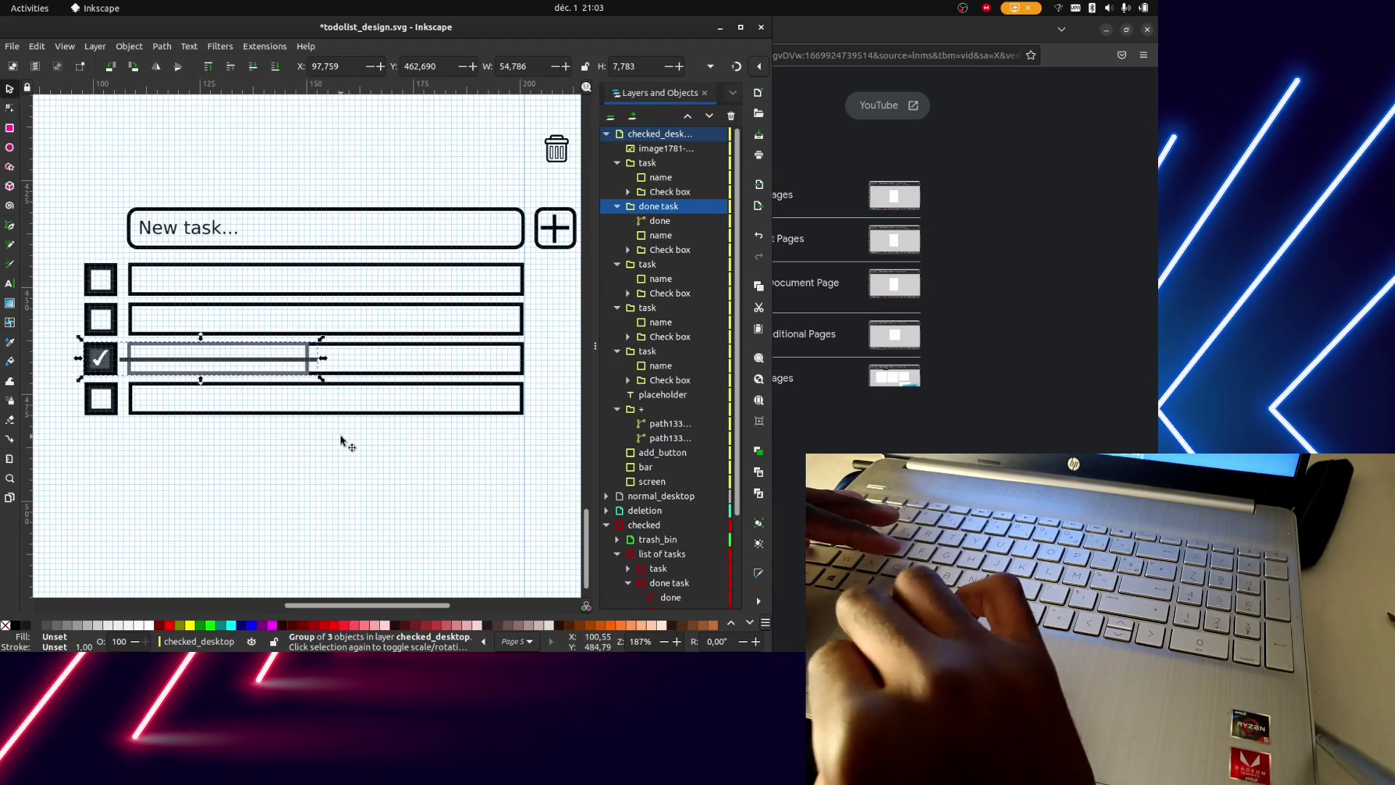
# Delete the plain task group under the done task on the third row
pyautogui.click(454, 358)
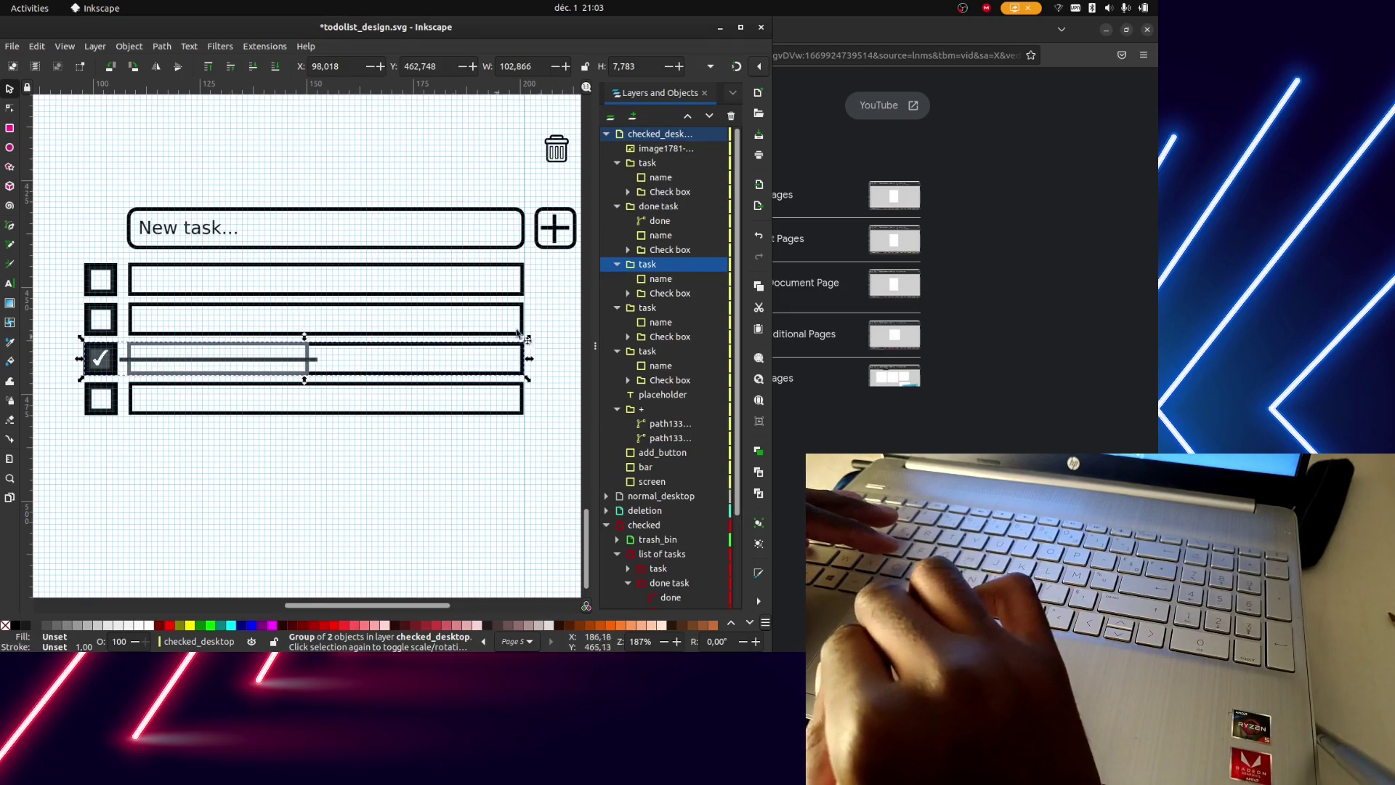
pyautogui.rightClick(673, 267)
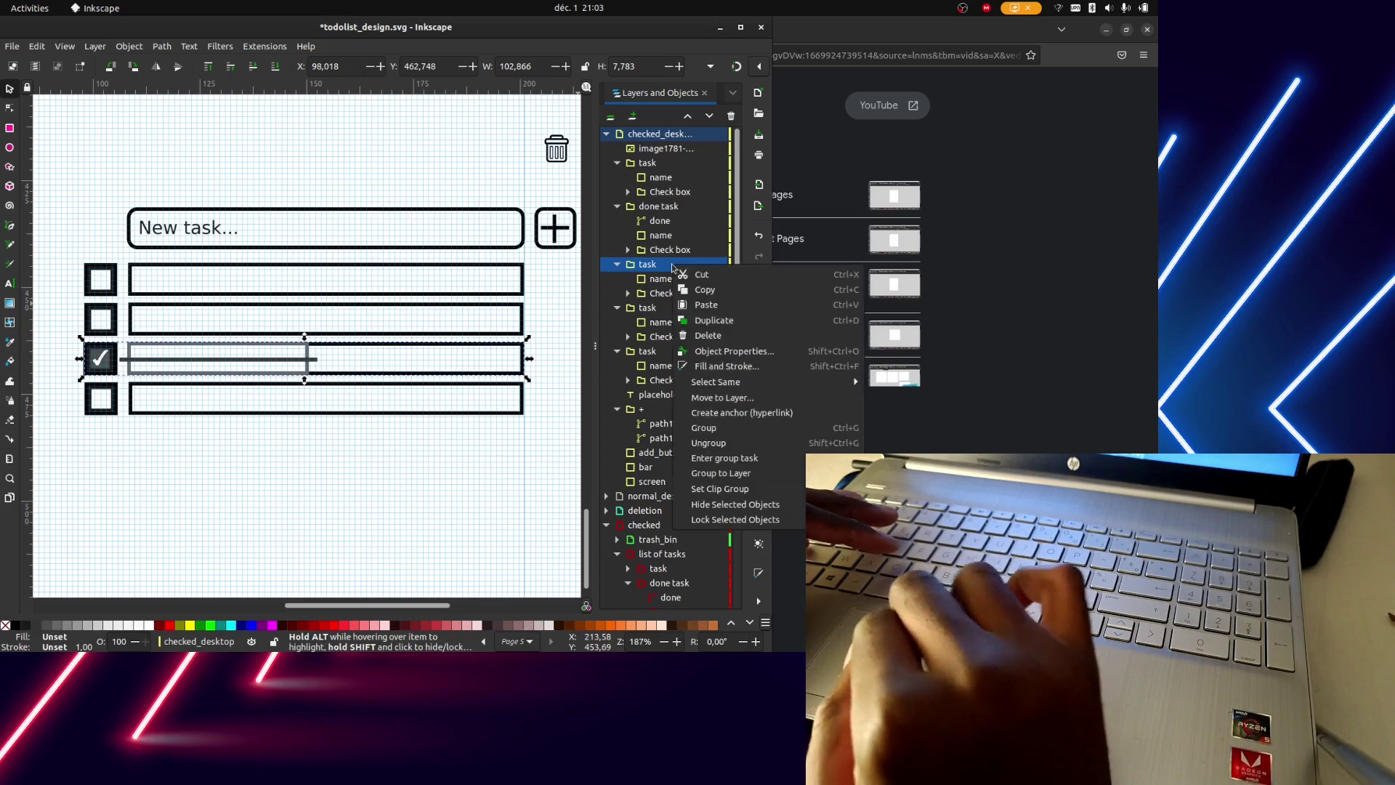
pyautogui.click(698, 330)
pyautogui.hotkey('ctrl', 'z')
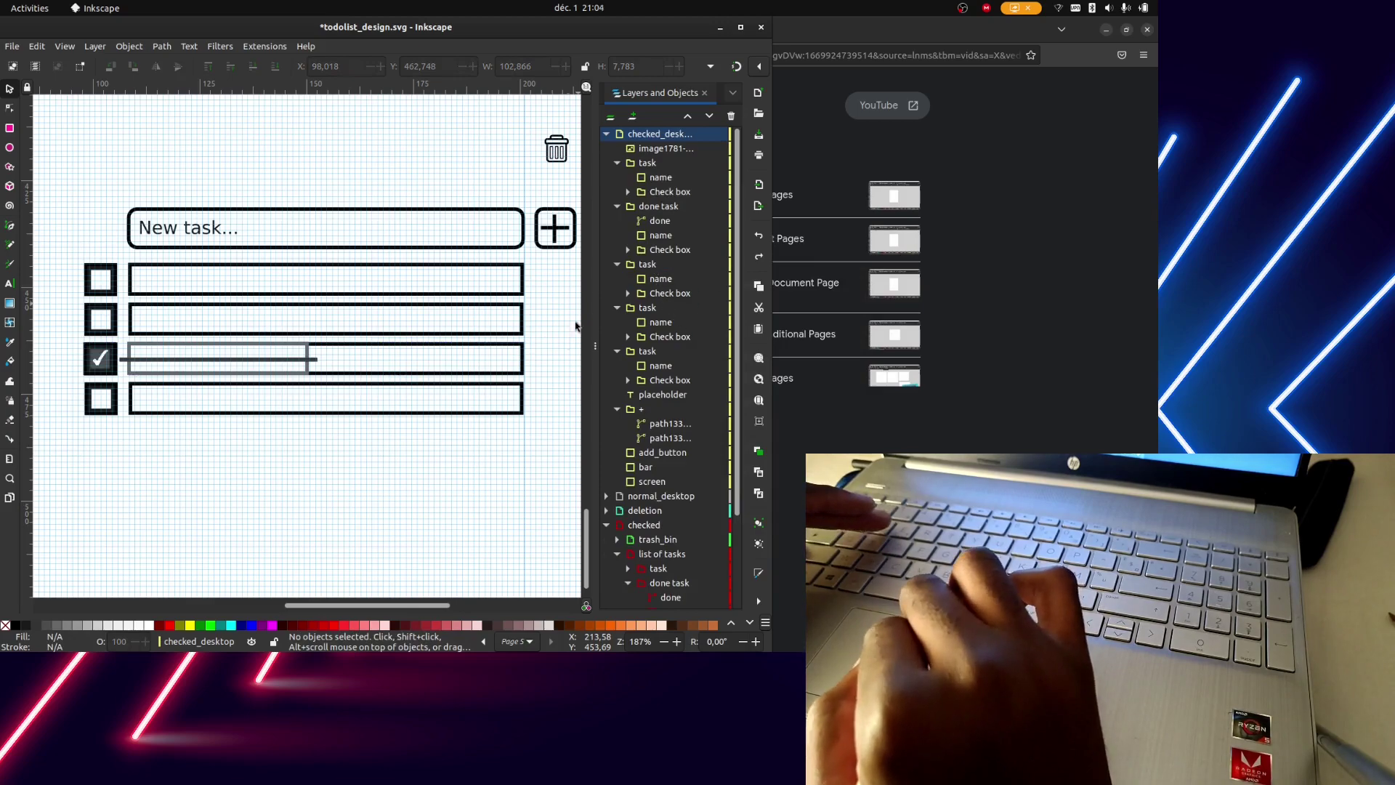
pyautogui.click(523, 359)
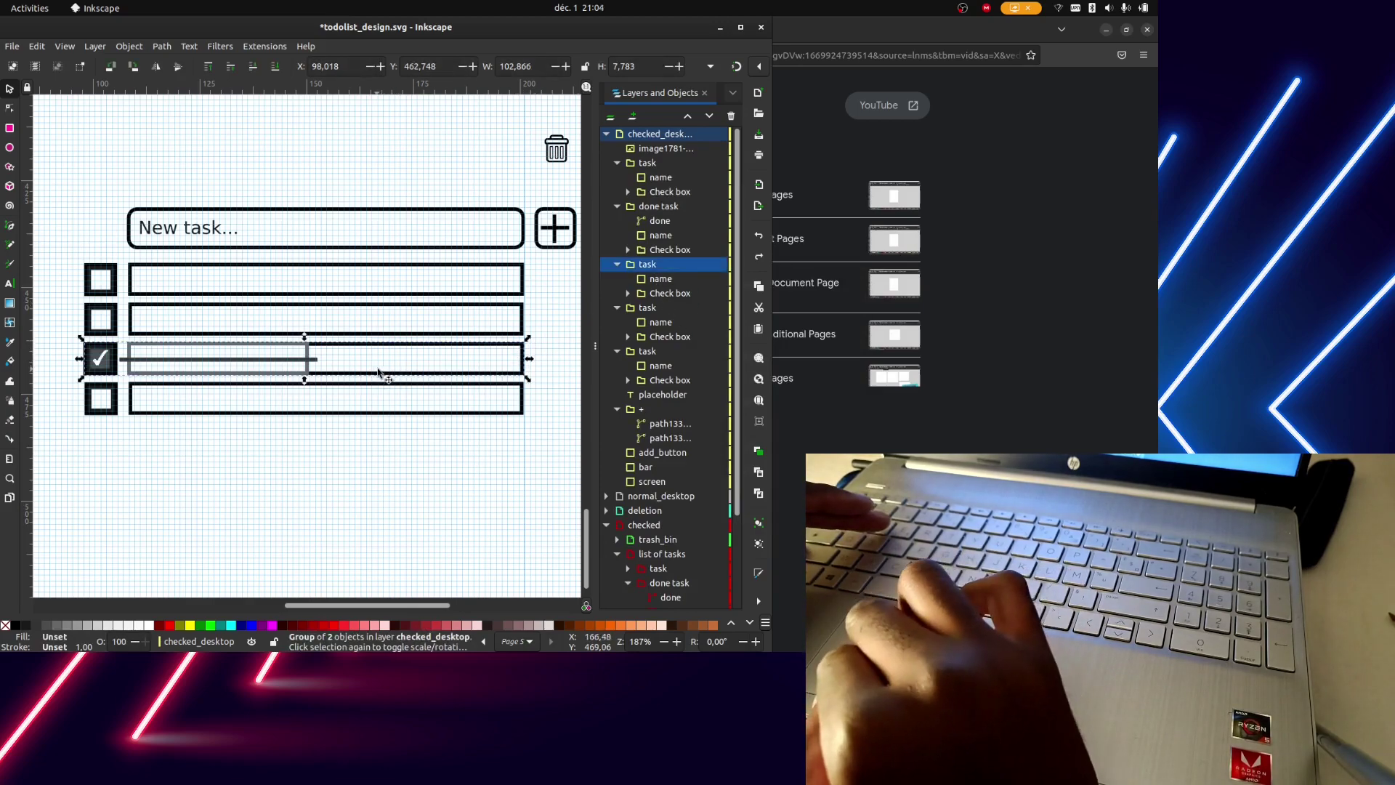
pyautogui.rightClick(660, 266)
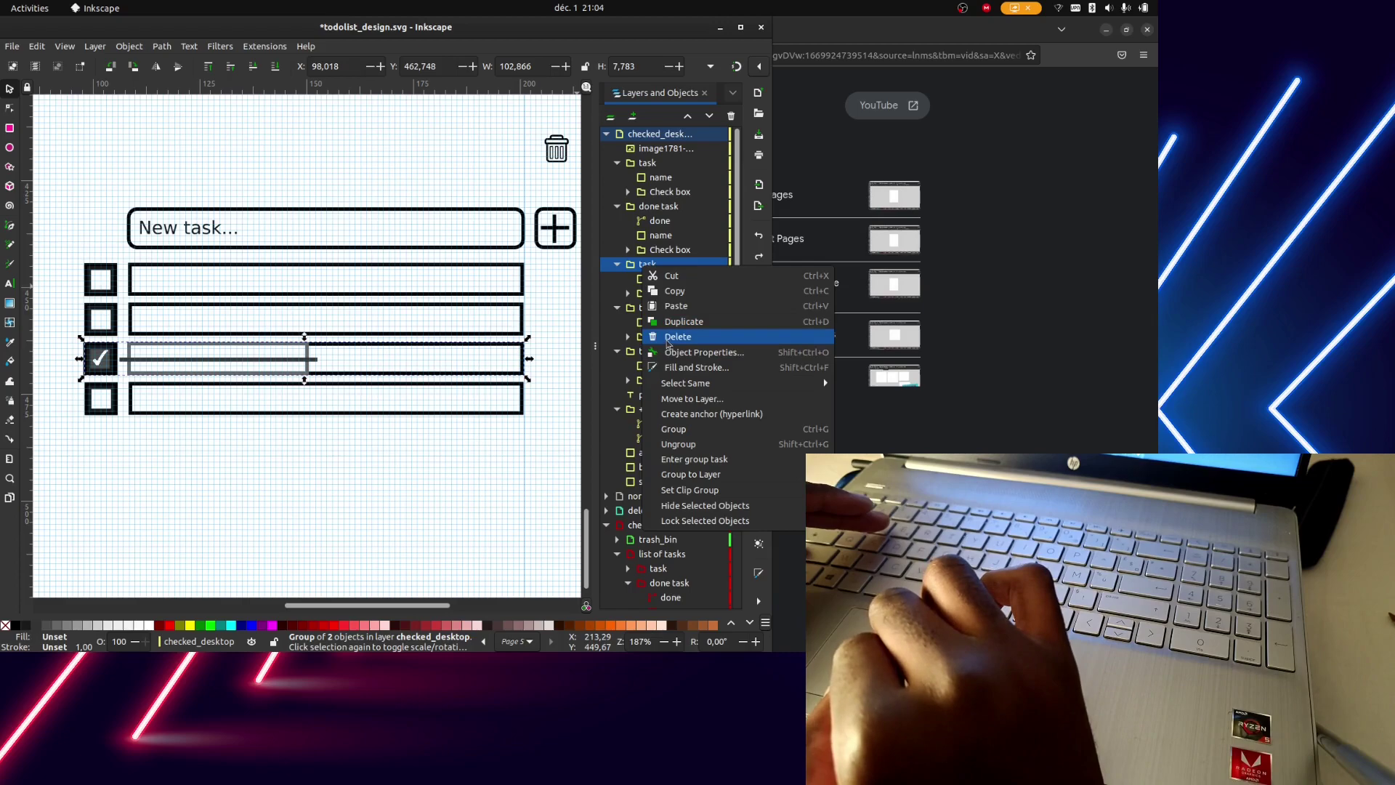
pyautogui.click(668, 338)
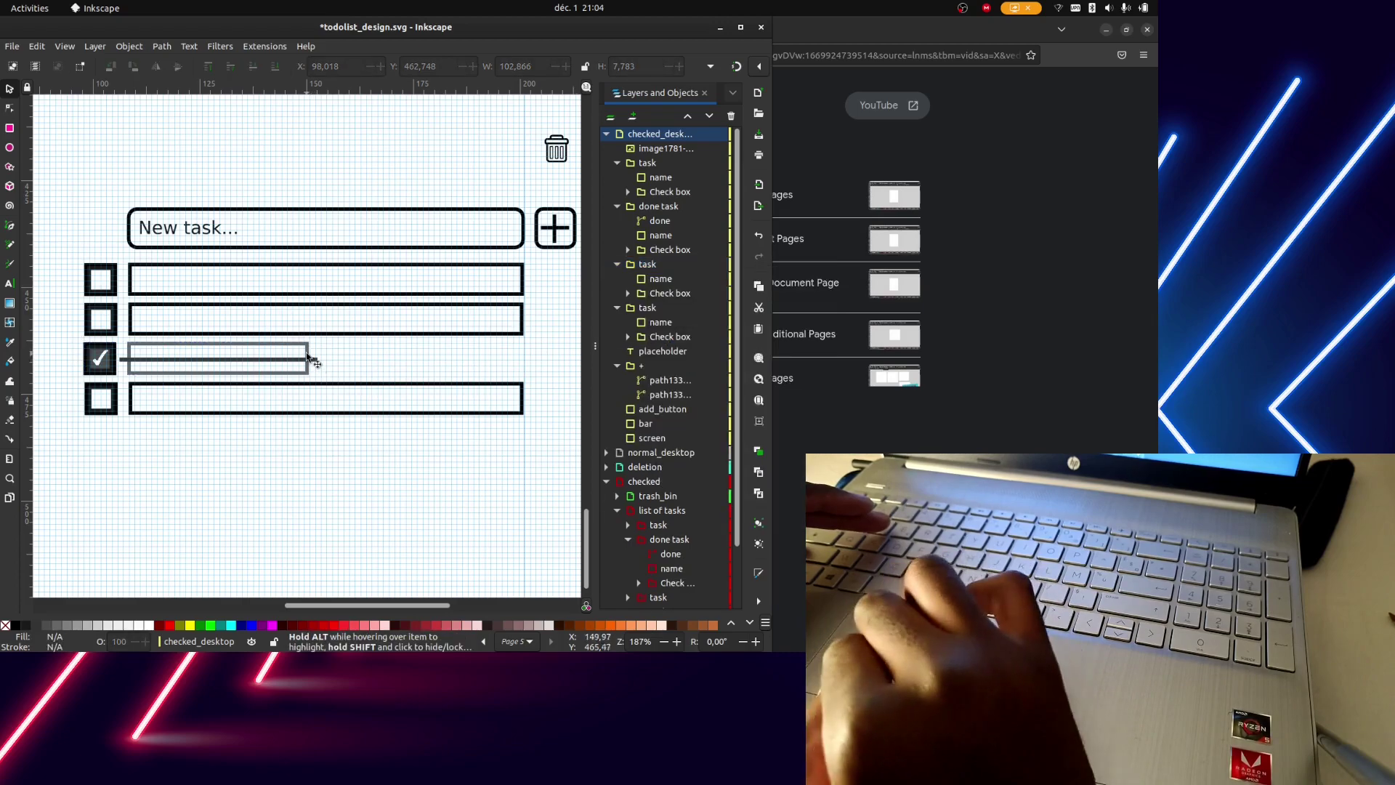
pyautogui.click(310, 354)
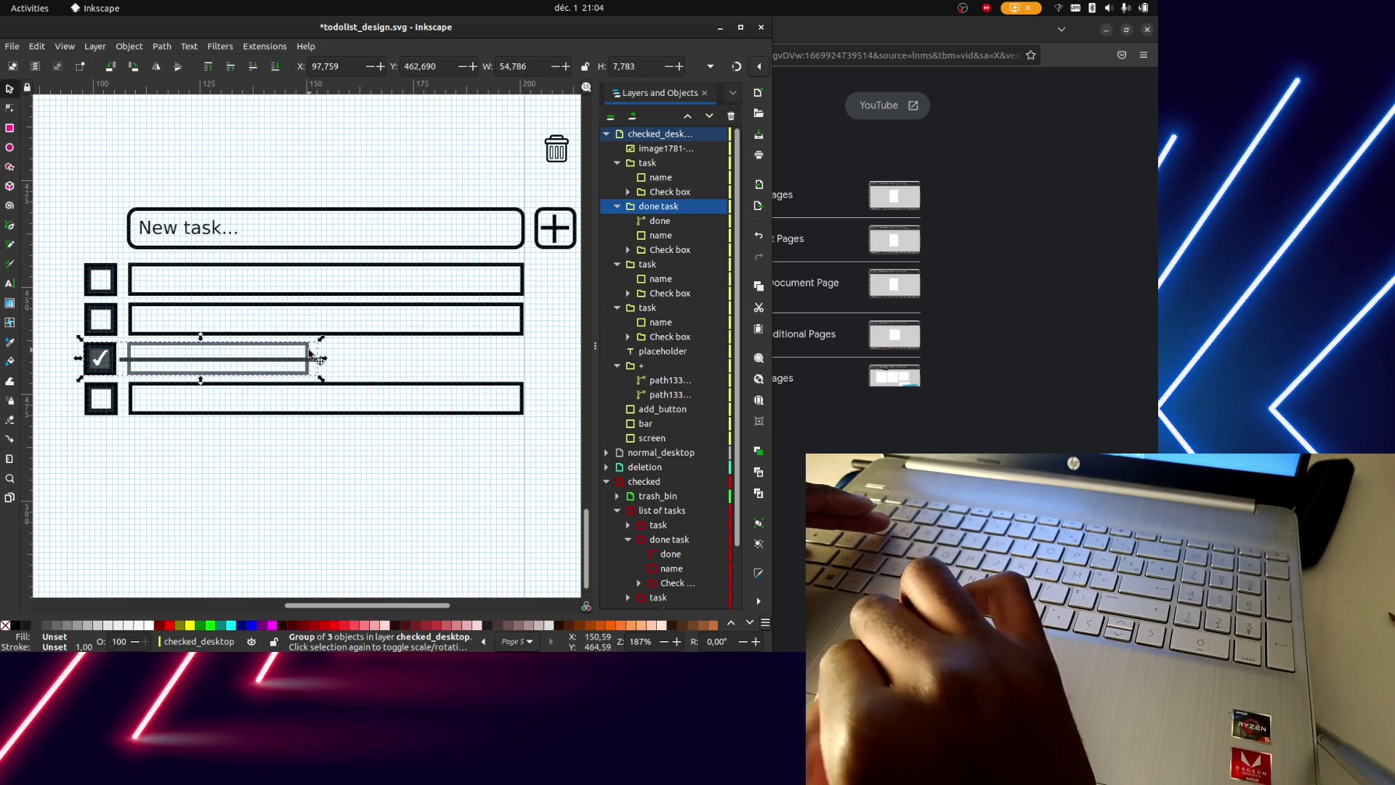
# Widen the done task's name box to span the full row width
pyautogui.doubleClick(310, 354)
pyautogui.click(306, 353)
pyautogui.press('r')
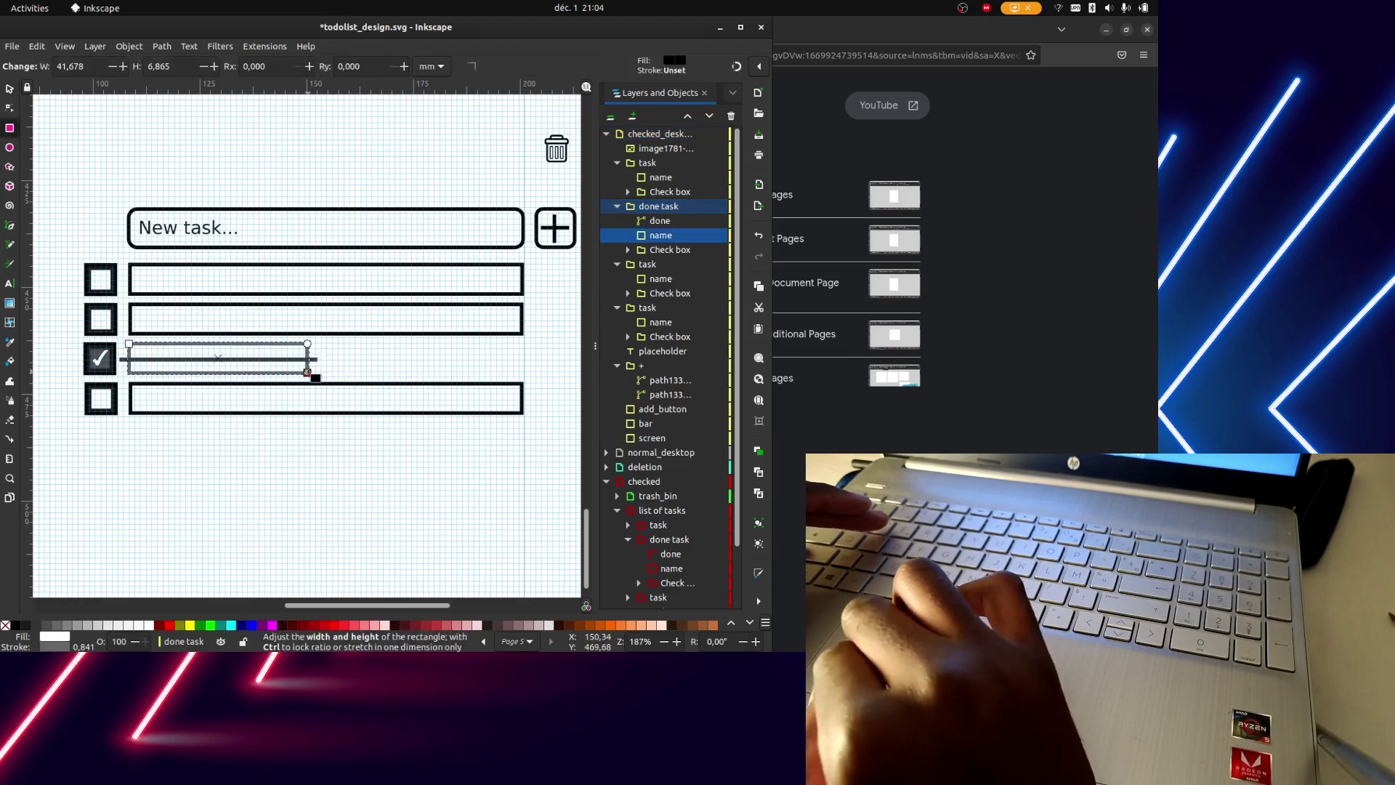
pyautogui.moveTo(308, 372); pyautogui.dragTo(525, 353)
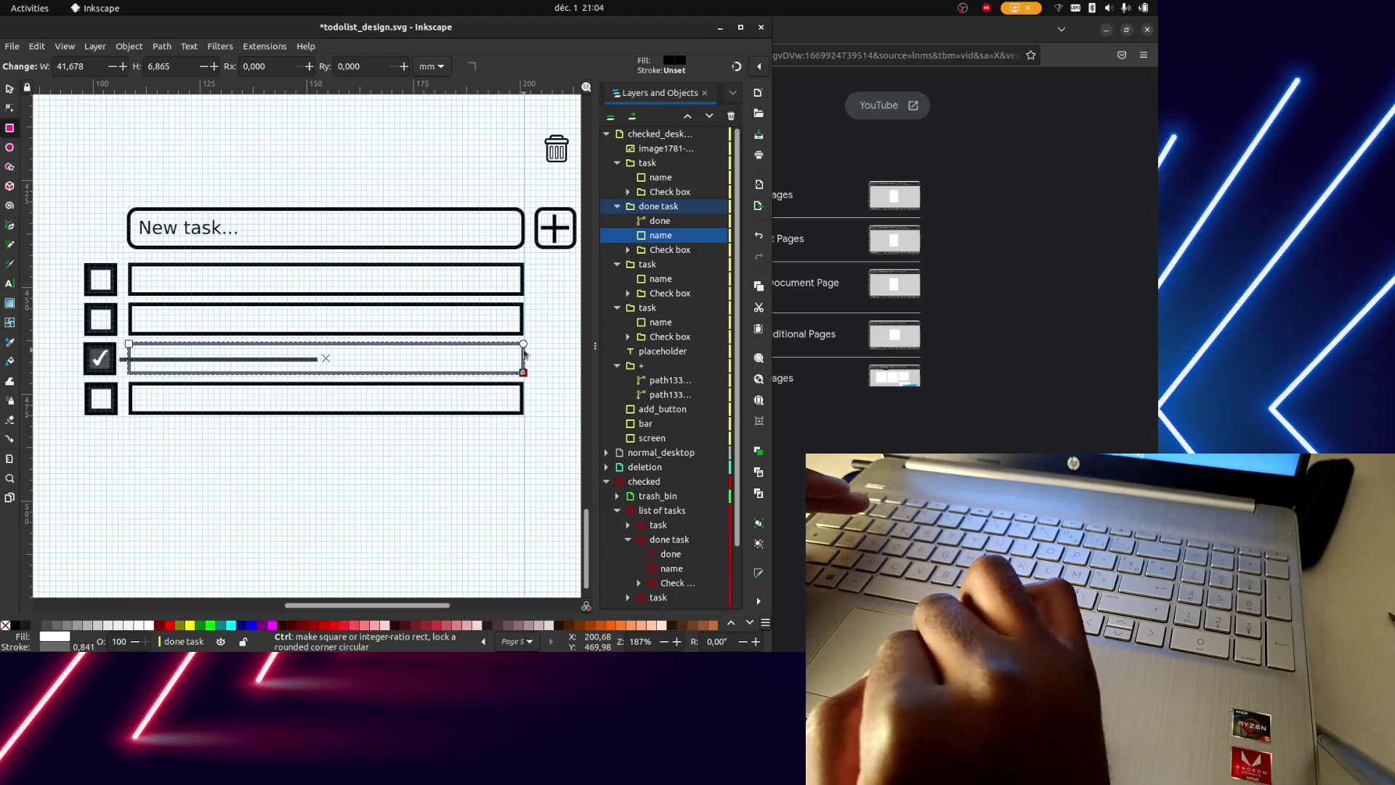
pyautogui.moveTo(525, 353); pyautogui.dragTo(531, 355)
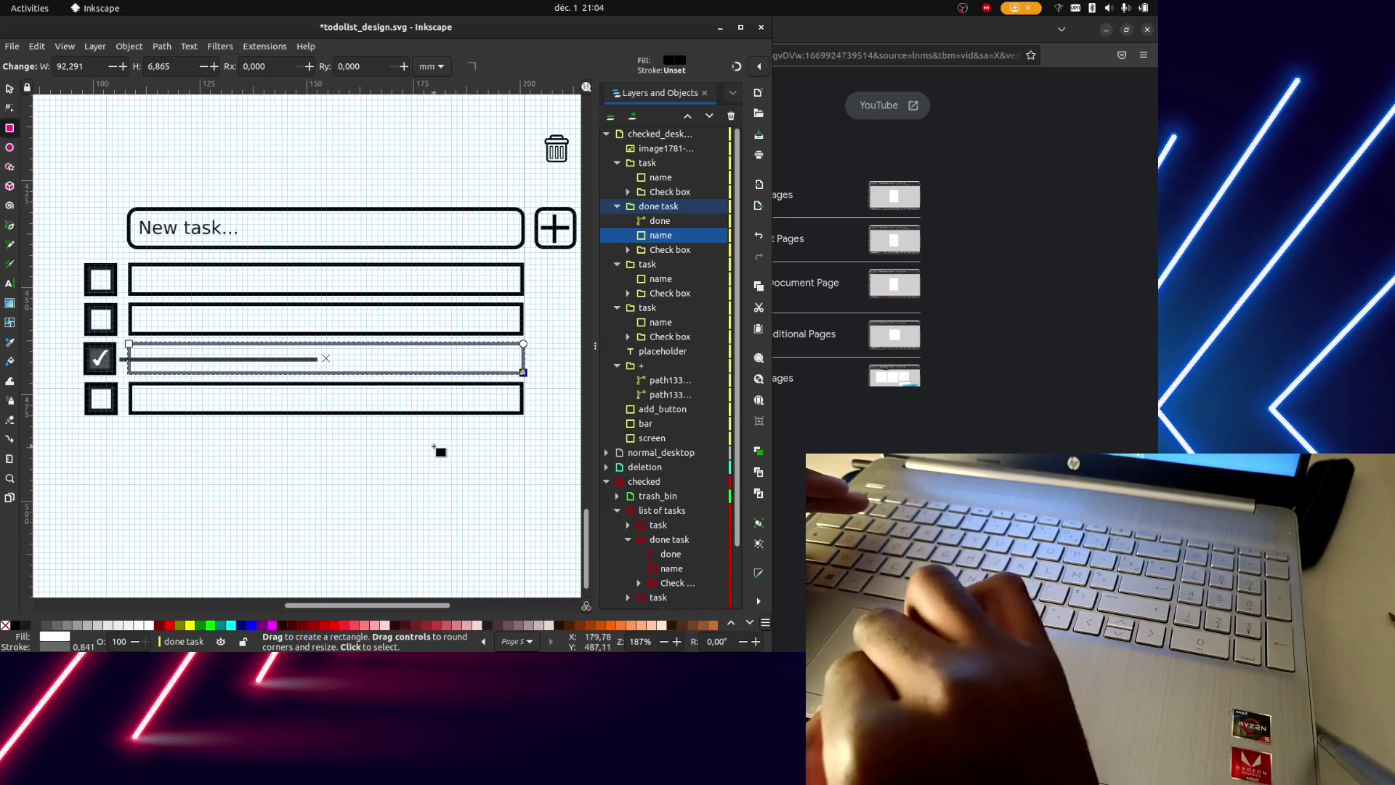
pyautogui.click(436, 450)
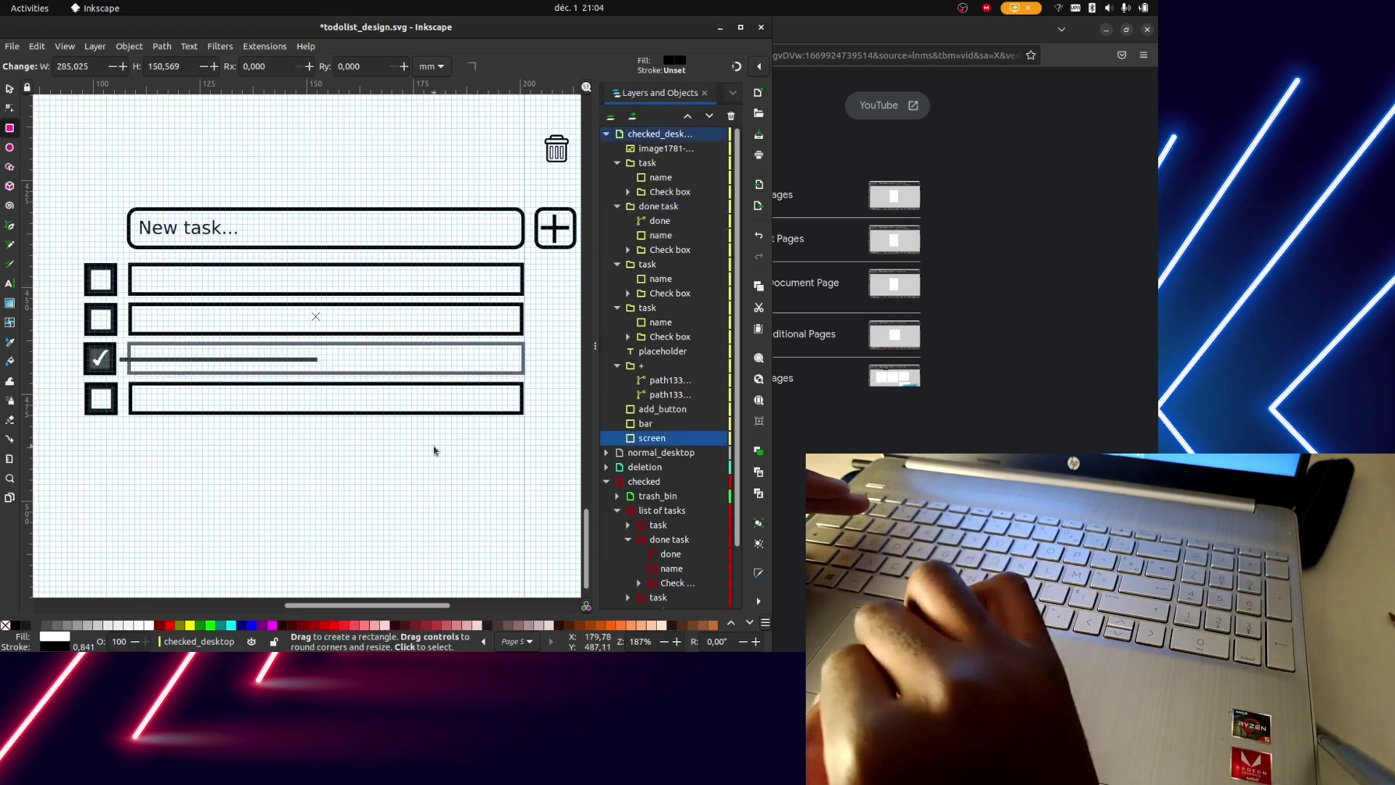
# Extend the strike-through line's end node across the whole third row
pyautogui.click(314, 364)
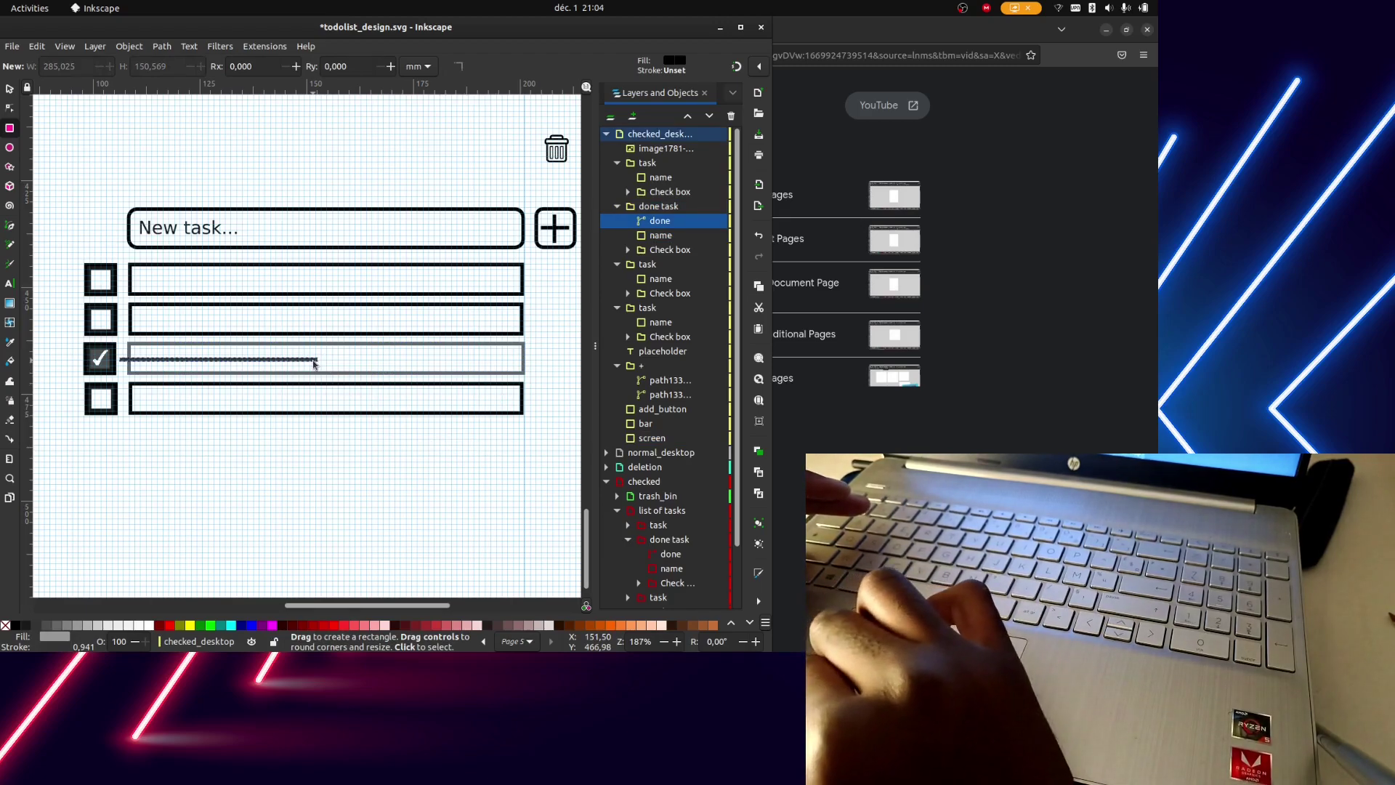
pyautogui.click(9, 88)
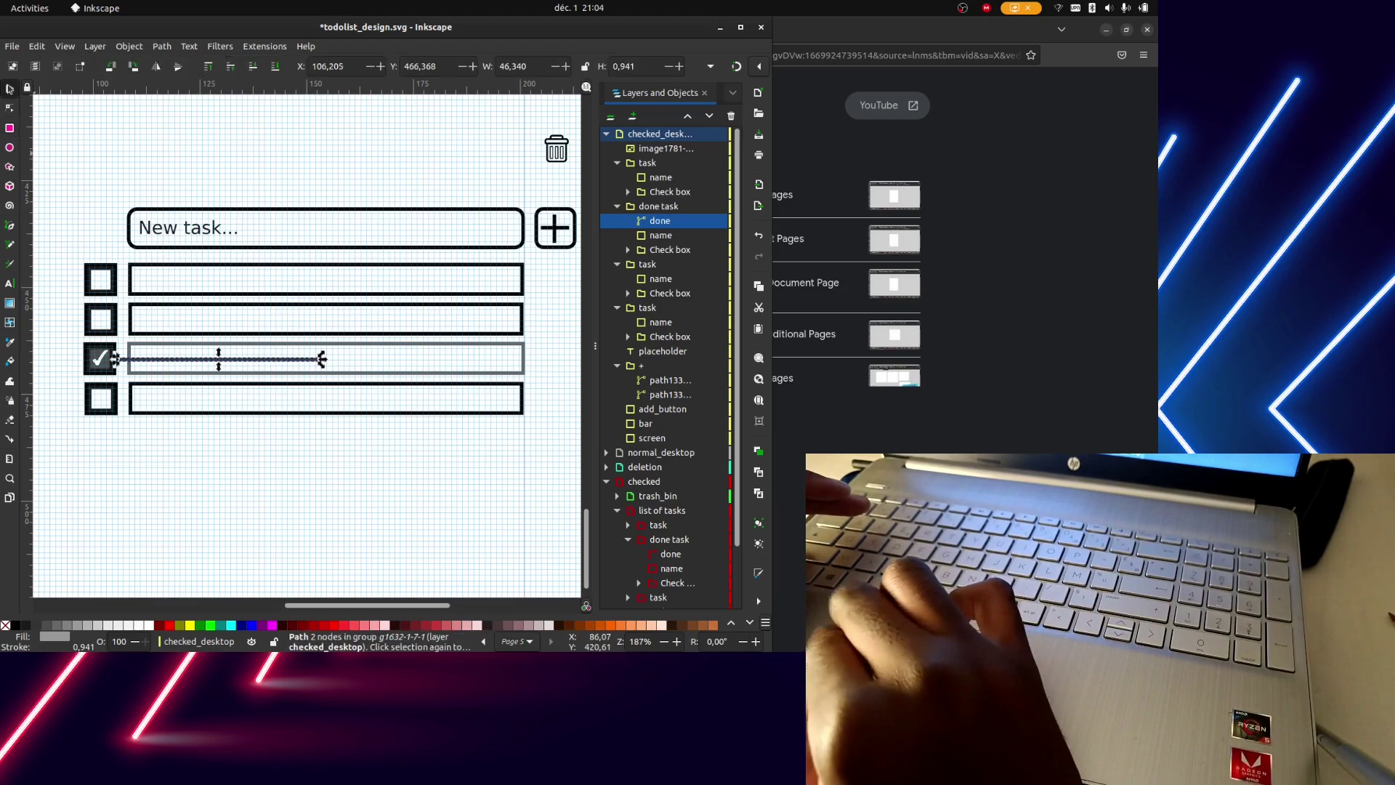
pyautogui.click(306, 363)
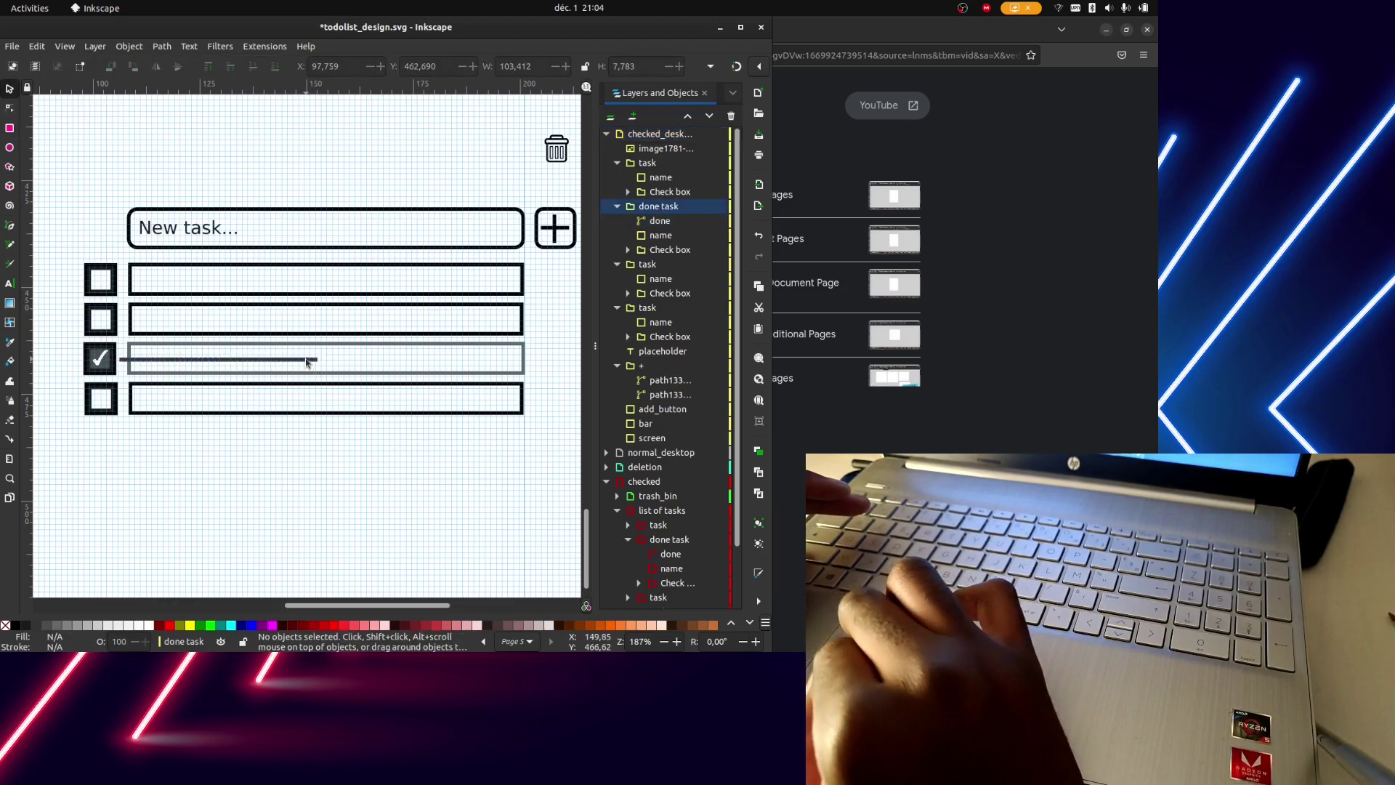
pyautogui.click(312, 364)
pyautogui.press('n')
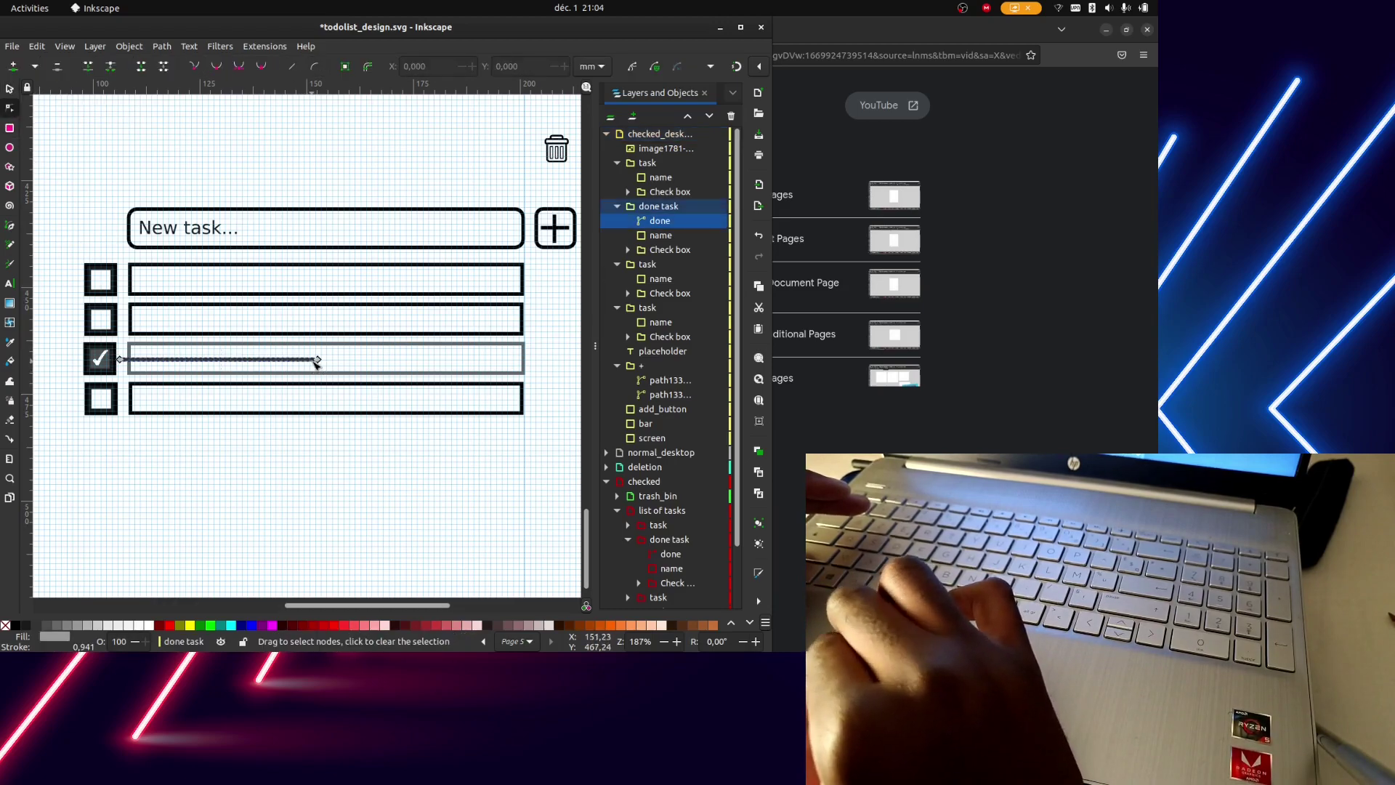
pyautogui.moveTo(317, 360); pyautogui.dragTo(534, 357)
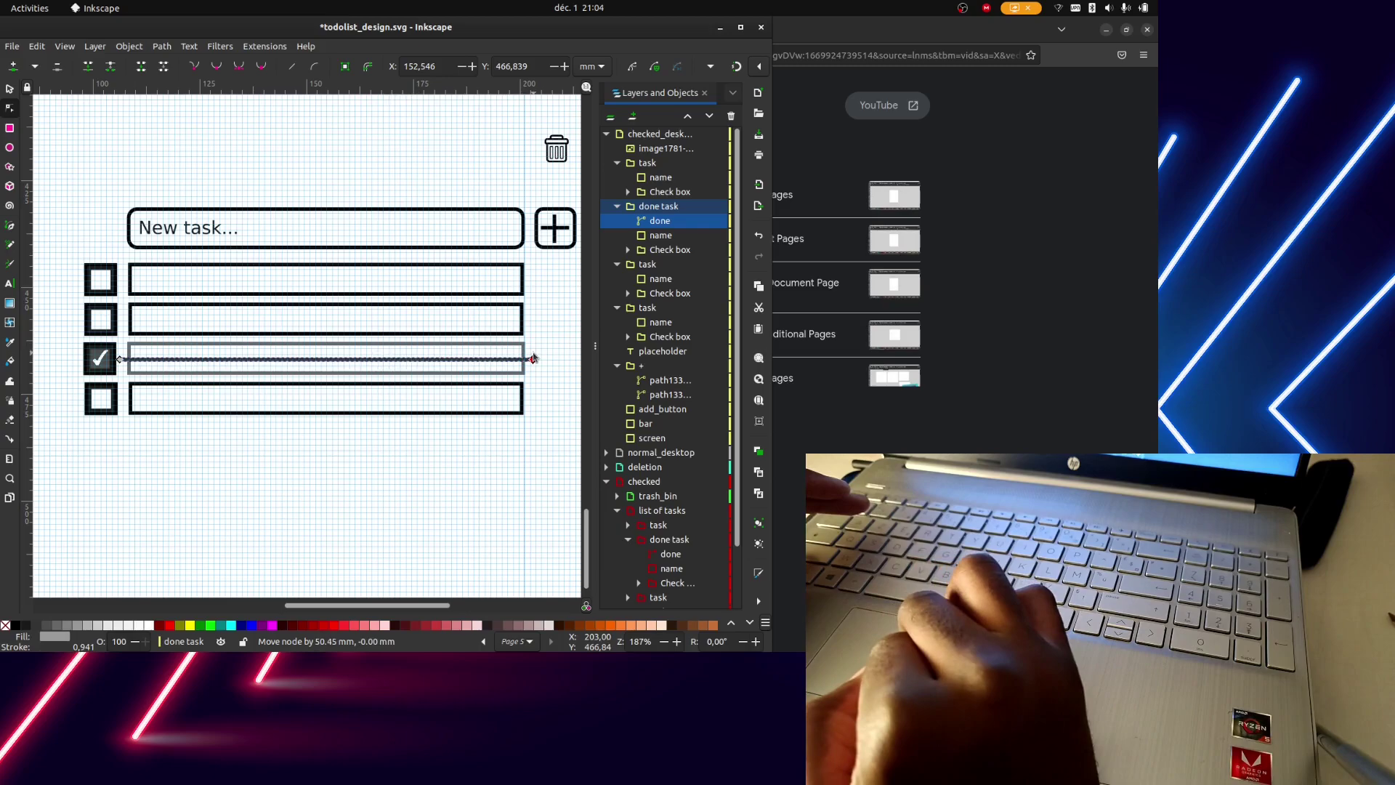
pyautogui.click(446, 465)
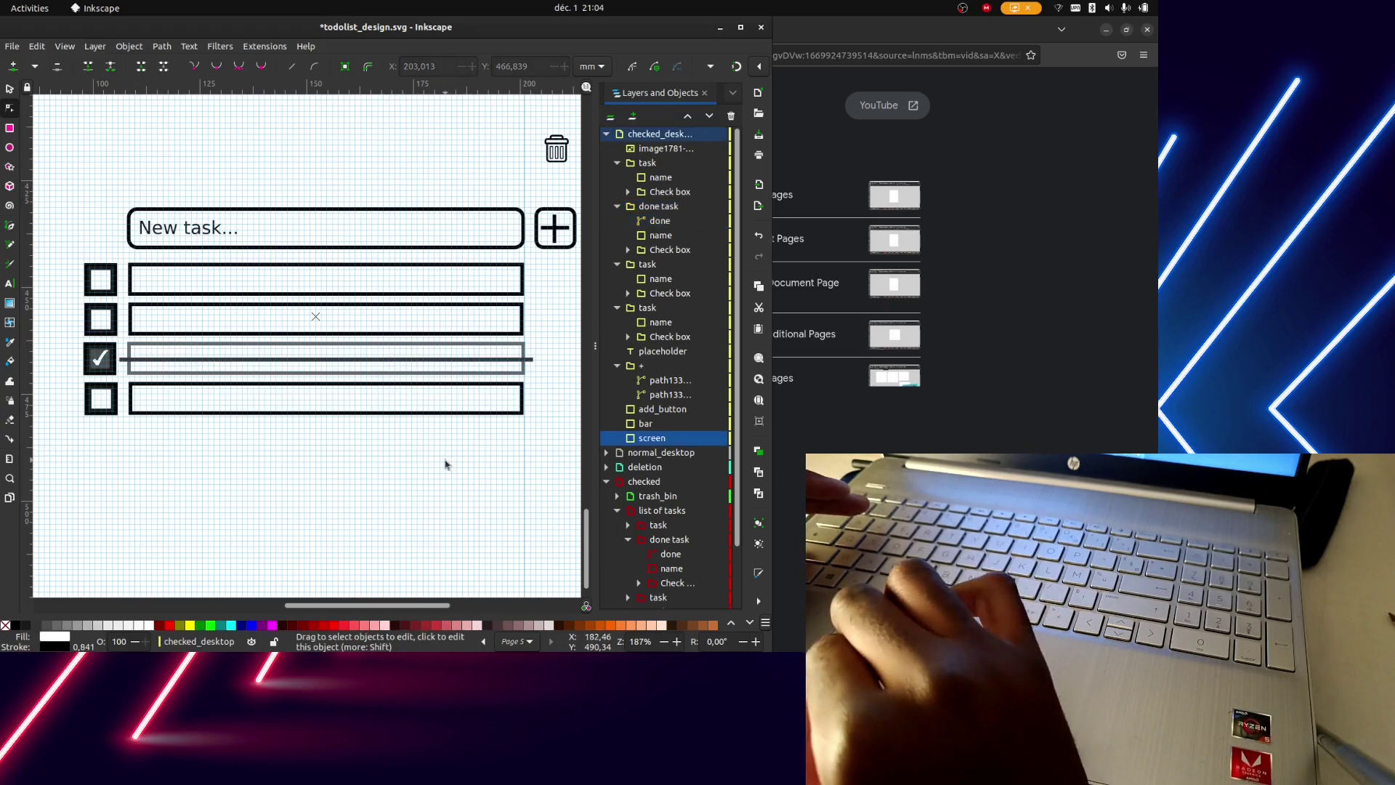
# Zoom out and pan to review all five mockup pages, then switch to OBS Studio
pyautogui.scroll(-2, 489, 430)
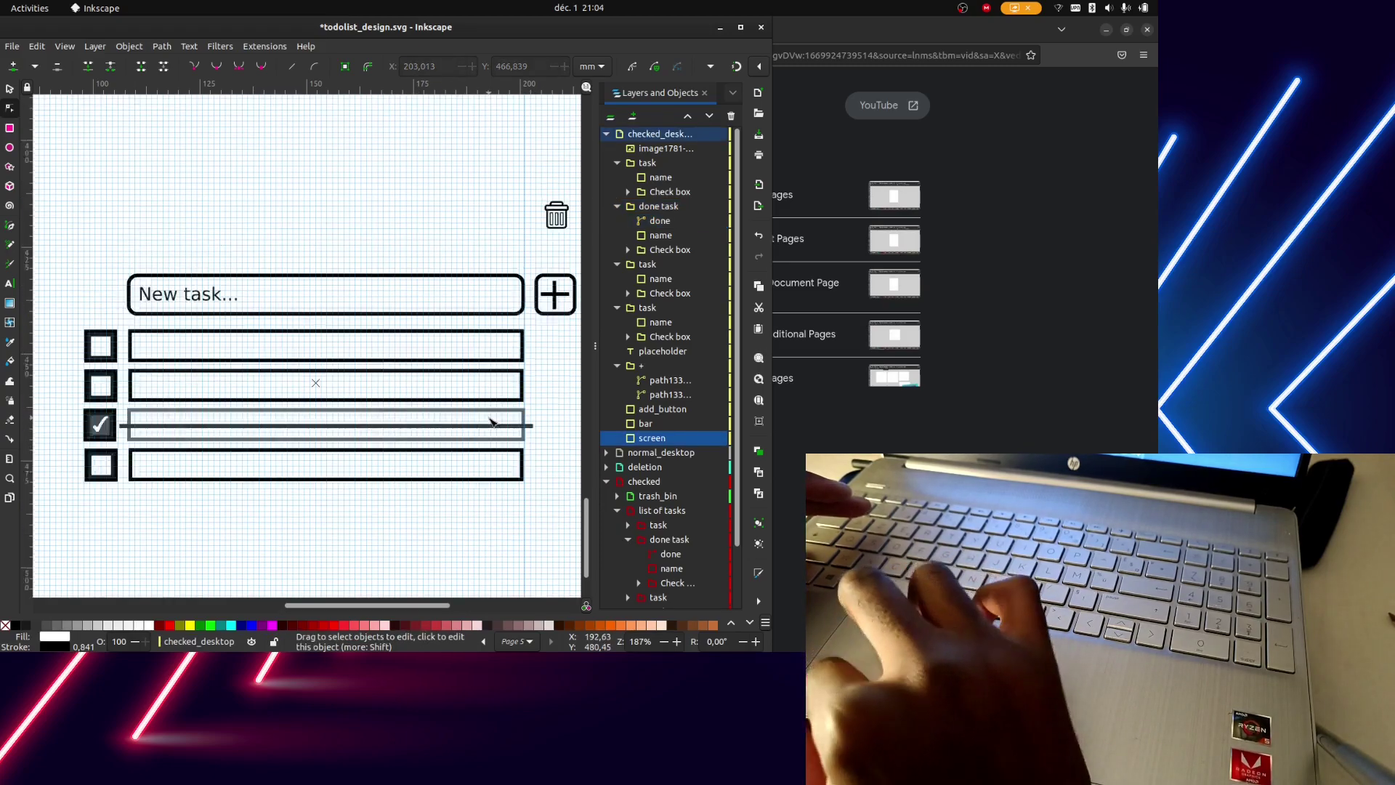
pyautogui.scroll(-1, 491, 422)
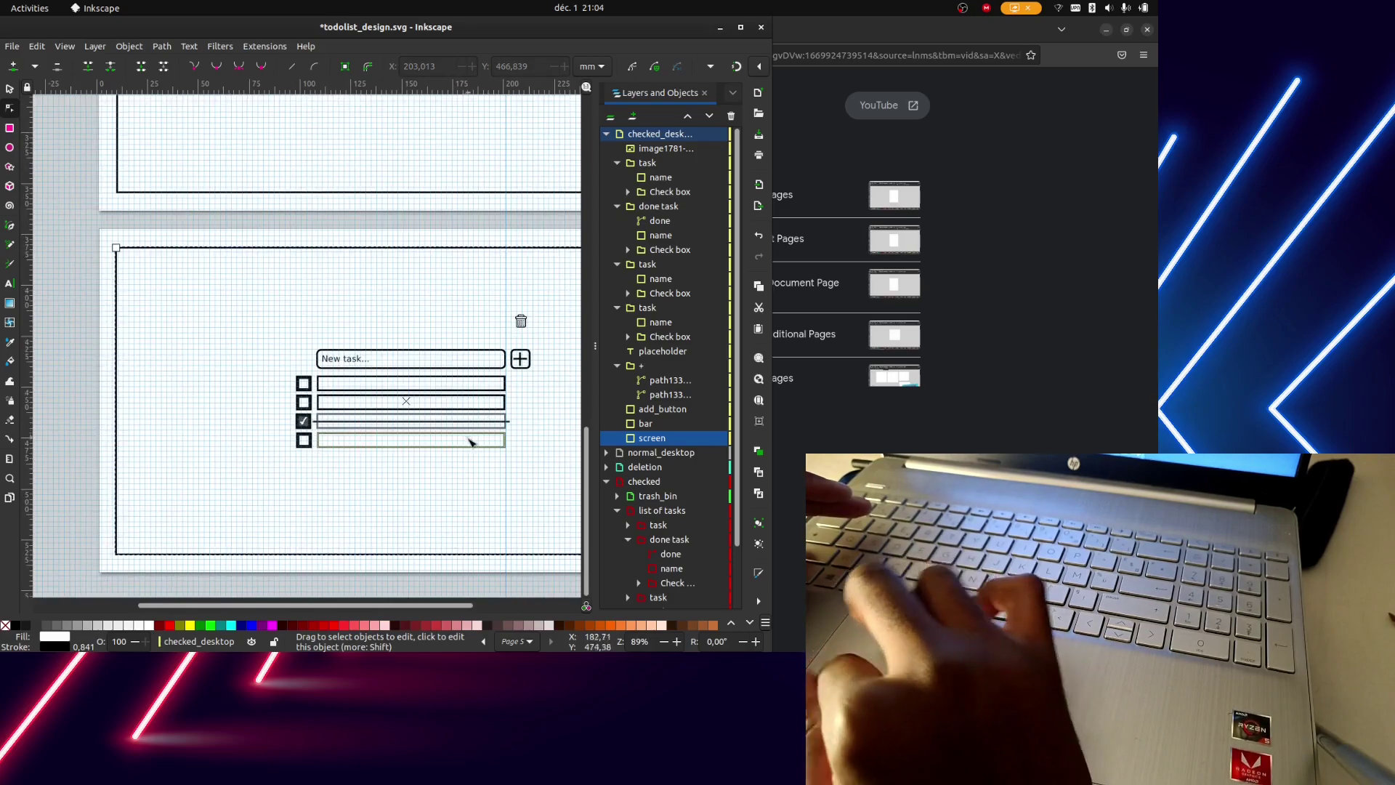
pyautogui.scroll(-1, 465, 446)
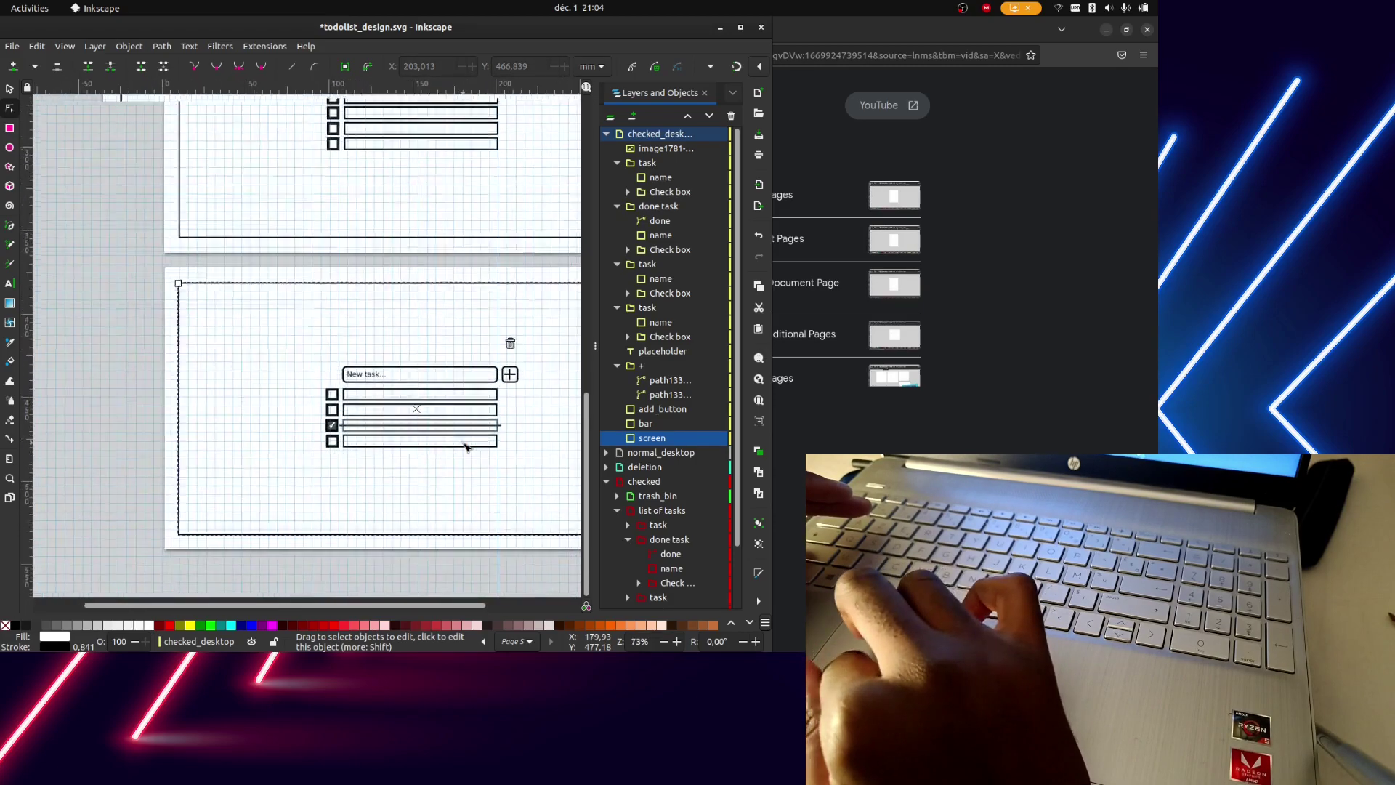
pyautogui.click(48, 347)
pyautogui.scroll(3, 200, 386)
pyautogui.scroll(3, 202, 386)
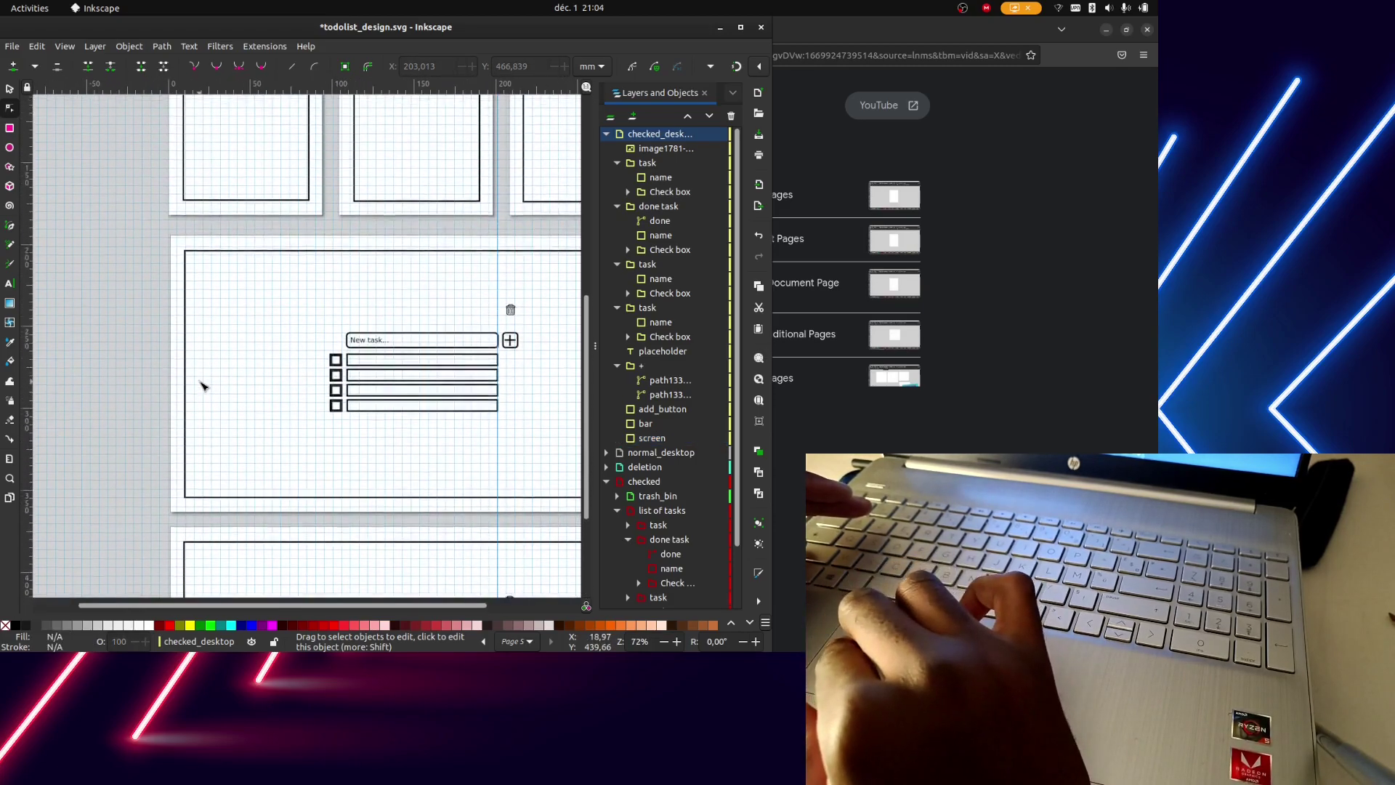
pyautogui.scroll(3, 203, 385)
pyautogui.hscroll(3, 203, 385)
pyautogui.hscroll(1, 202, 386)
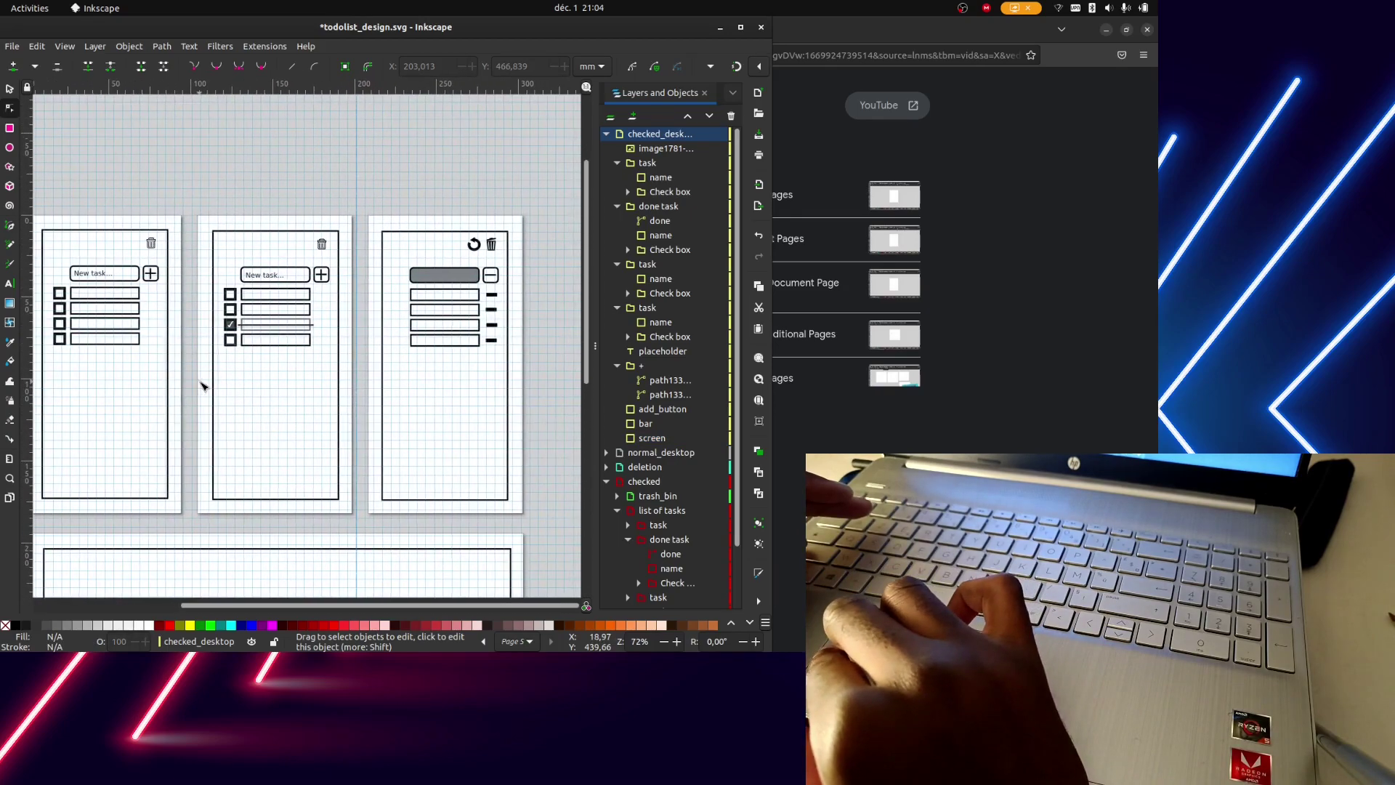
pyautogui.hscroll(2, 202, 386)
pyautogui.scroll(-3, 203, 386)
pyautogui.hscroll(-1, 203, 386)
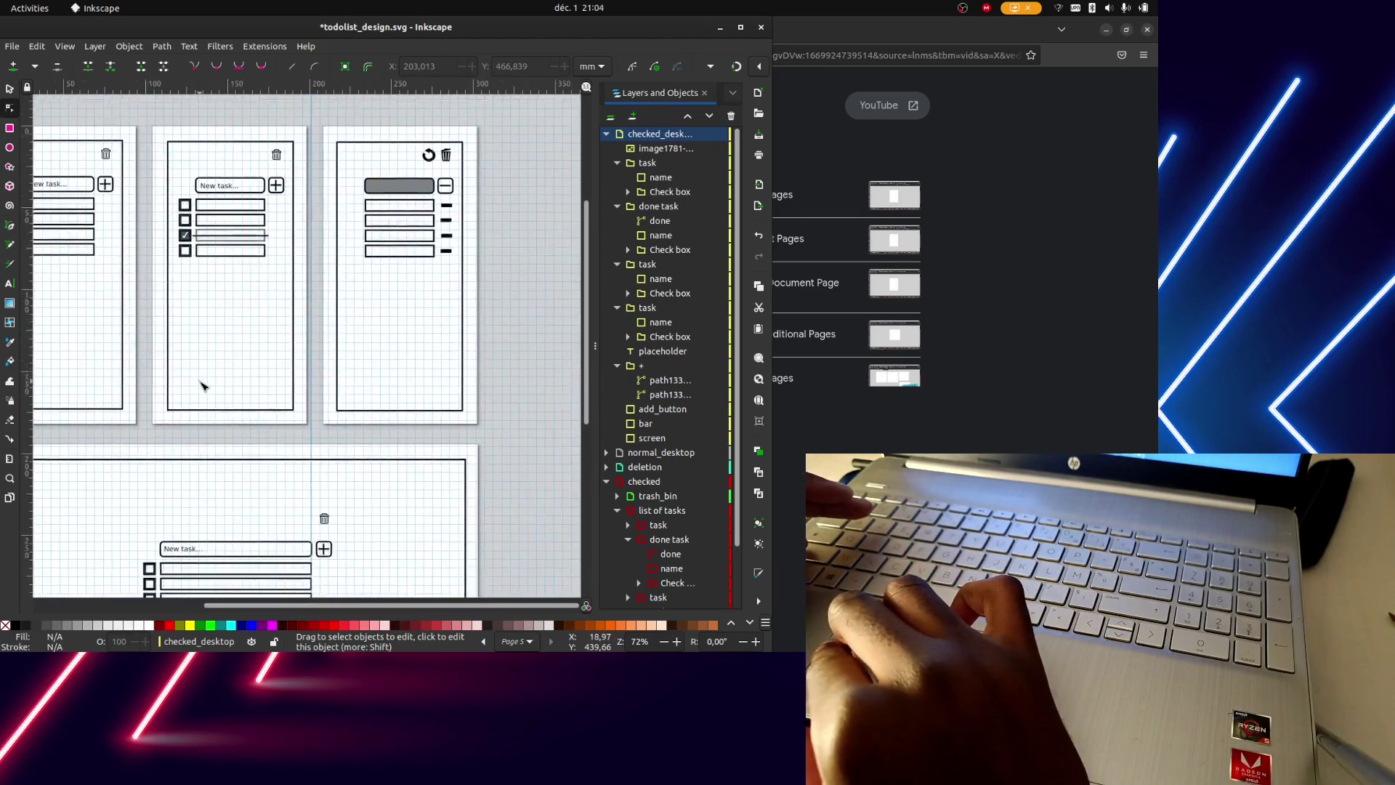
pyautogui.hscroll(-1, 203, 386)
pyautogui.scroll(-1, 203, 386)
pyautogui.scroll(1, 203, 386)
pyautogui.hscroll(1, 203, 386)
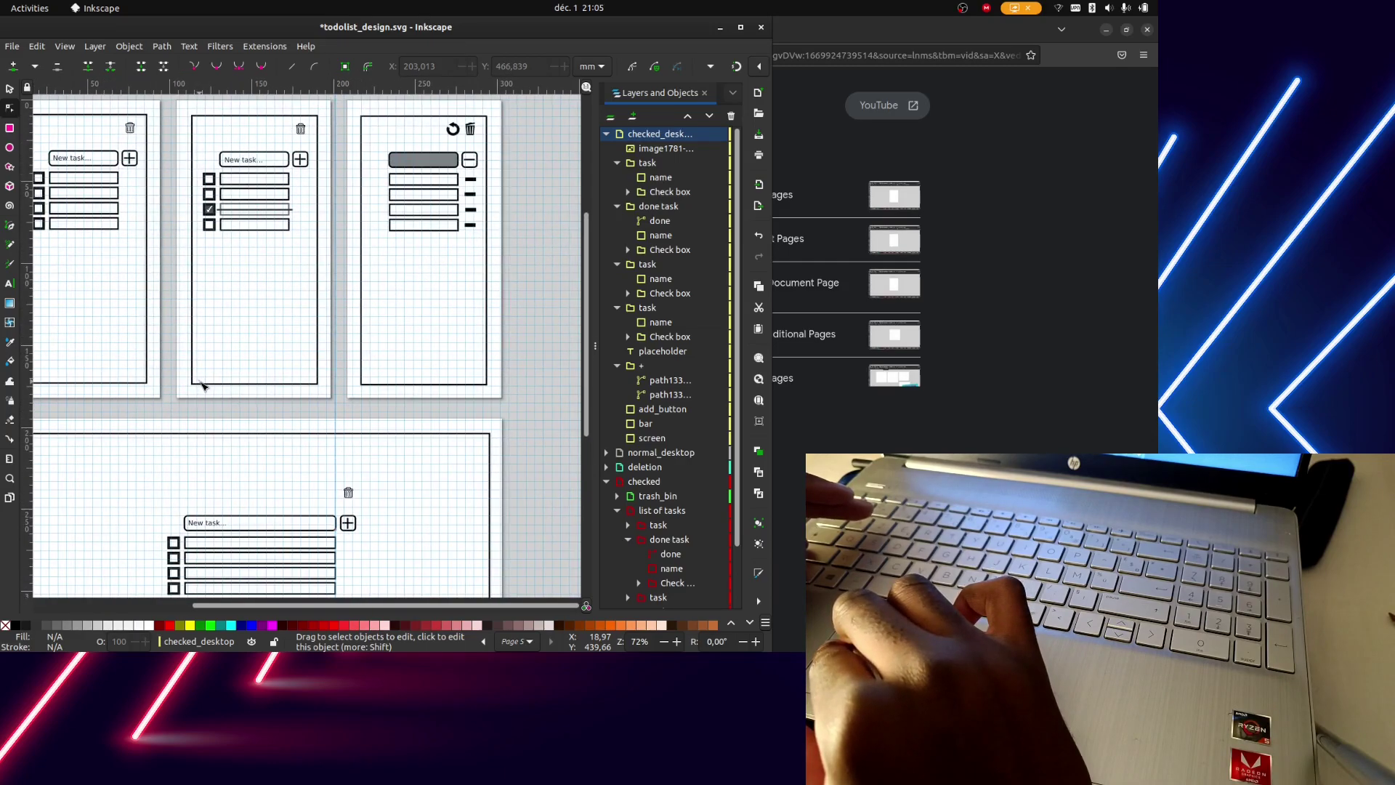
pyautogui.scroll(-1, 203, 385)
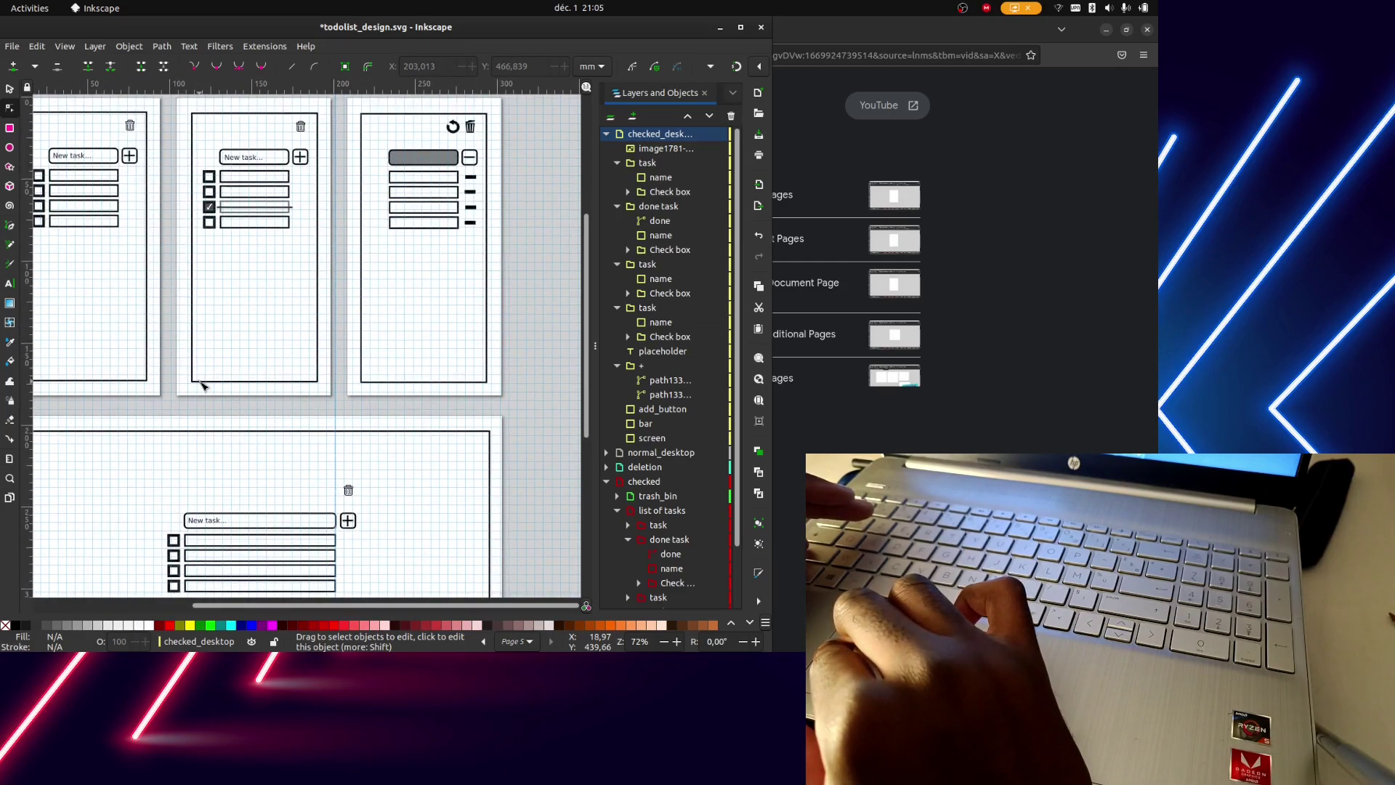
pyautogui.scroll(-1, 203, 386)
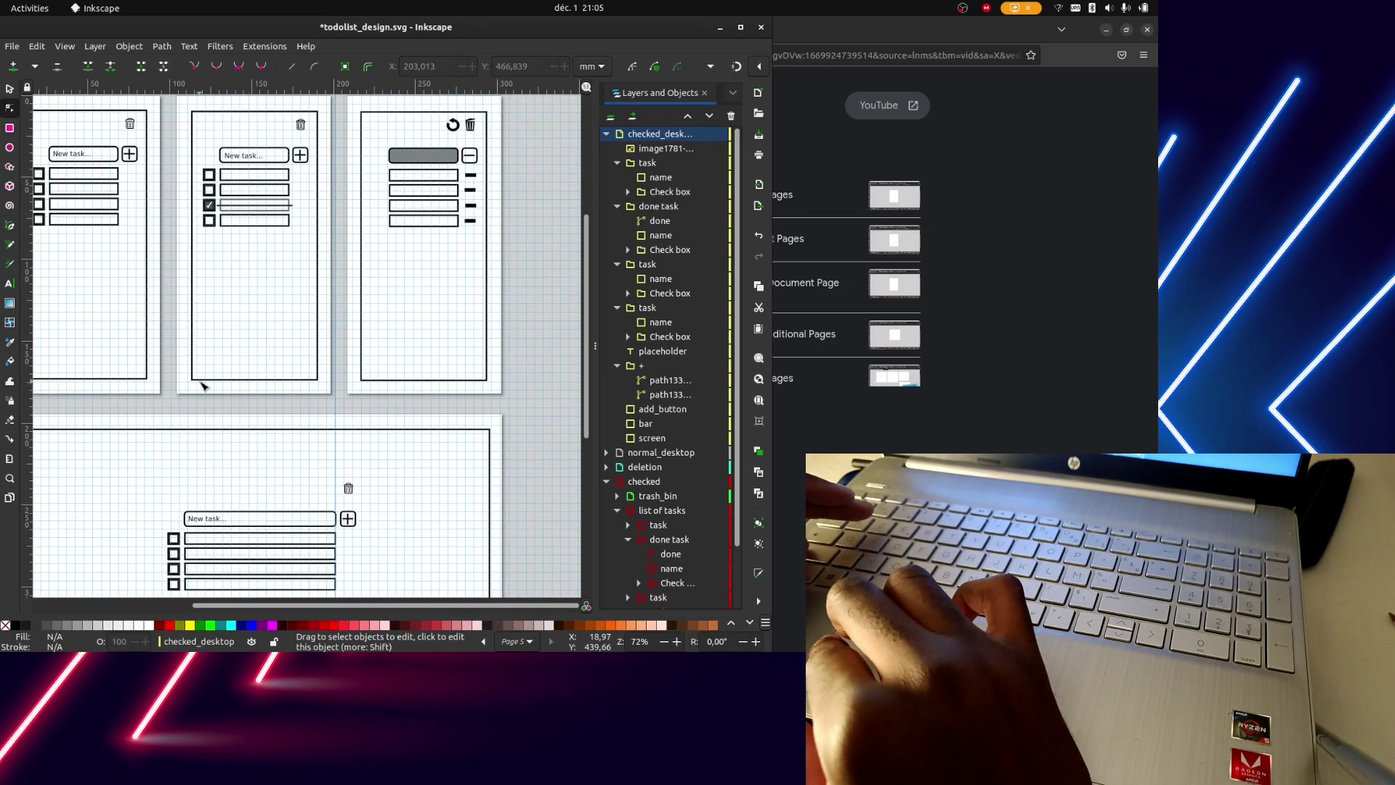
pyautogui.scroll(-2, 203, 386)
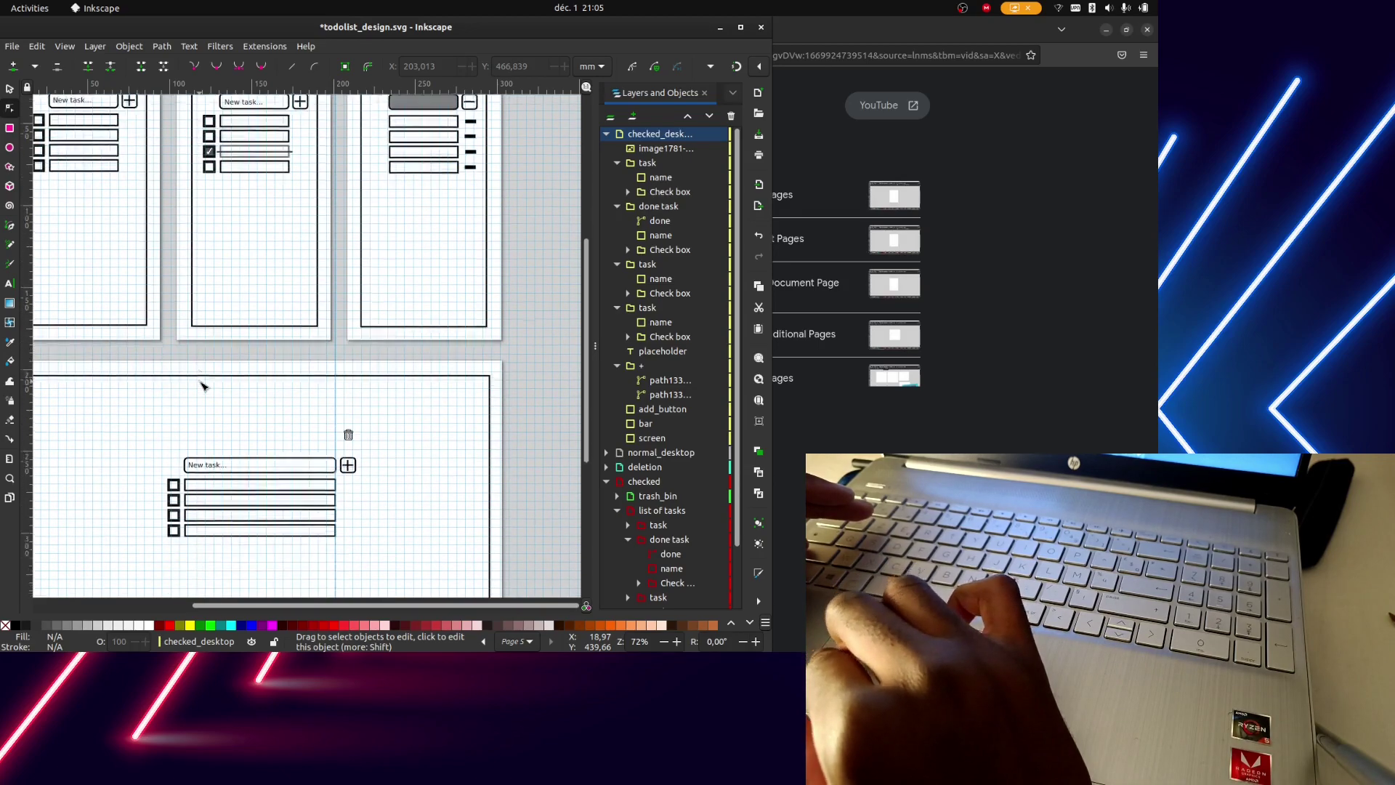
pyautogui.scroll(-5, 202, 386)
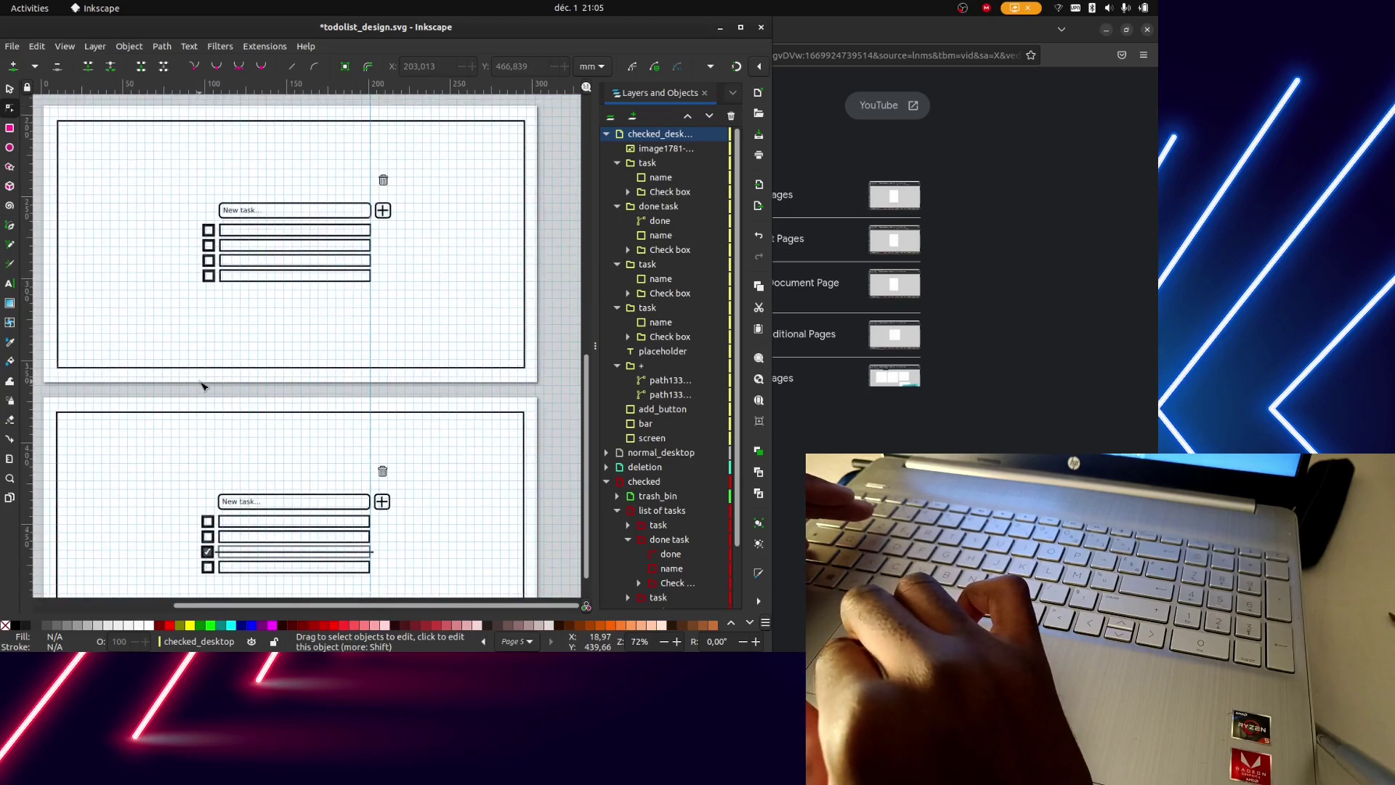
pyautogui.keyDown('ctrl'); pyautogui.scroll(-1, 203, 386); pyautogui.keyUp('ctrl')
pyautogui.keyDown('ctrl'); pyautogui.scroll(-1, 202, 386); pyautogui.keyUp('ctrl')
pyautogui.keyDown('ctrl'); pyautogui.scroll(-1, 217, 378); pyautogui.keyUp('ctrl')
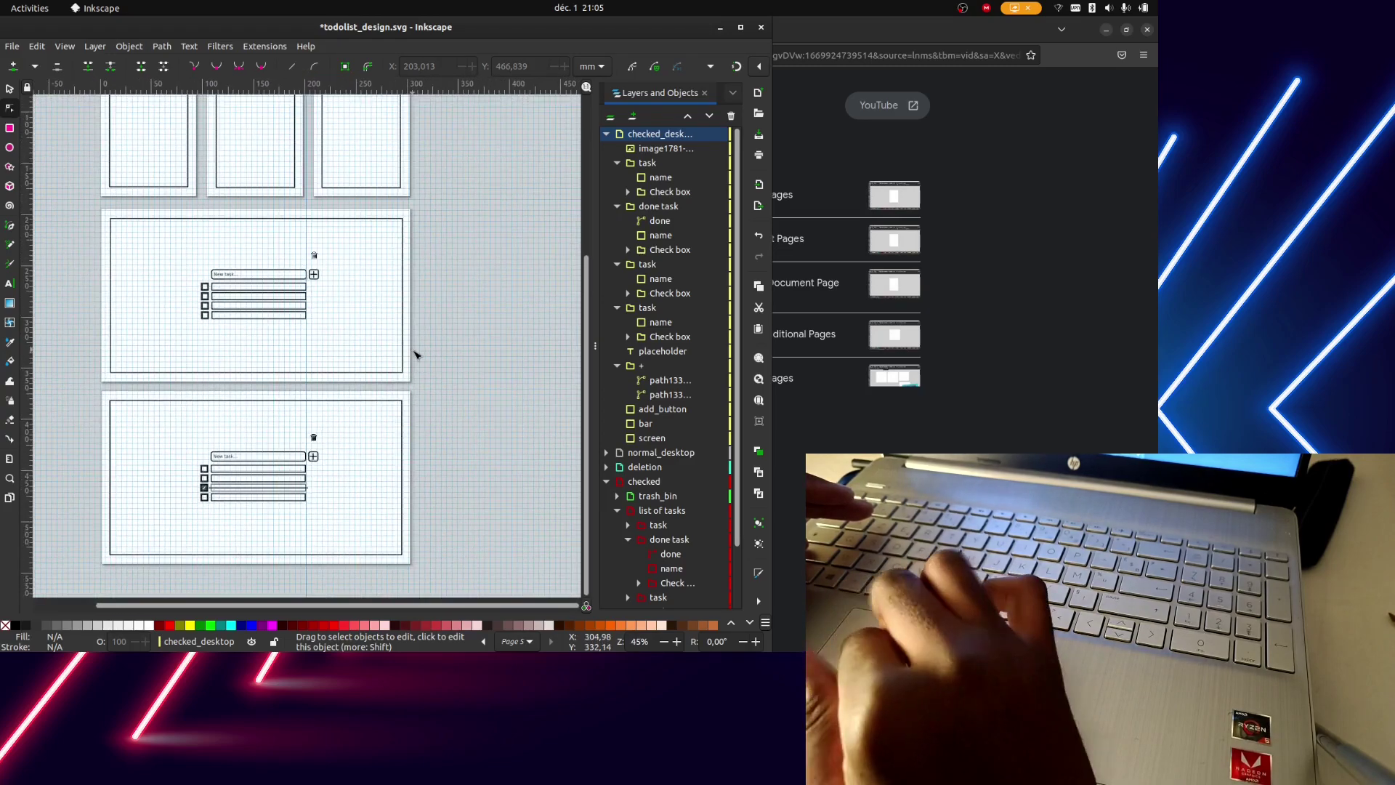
pyautogui.scroll(3, 378, 374)
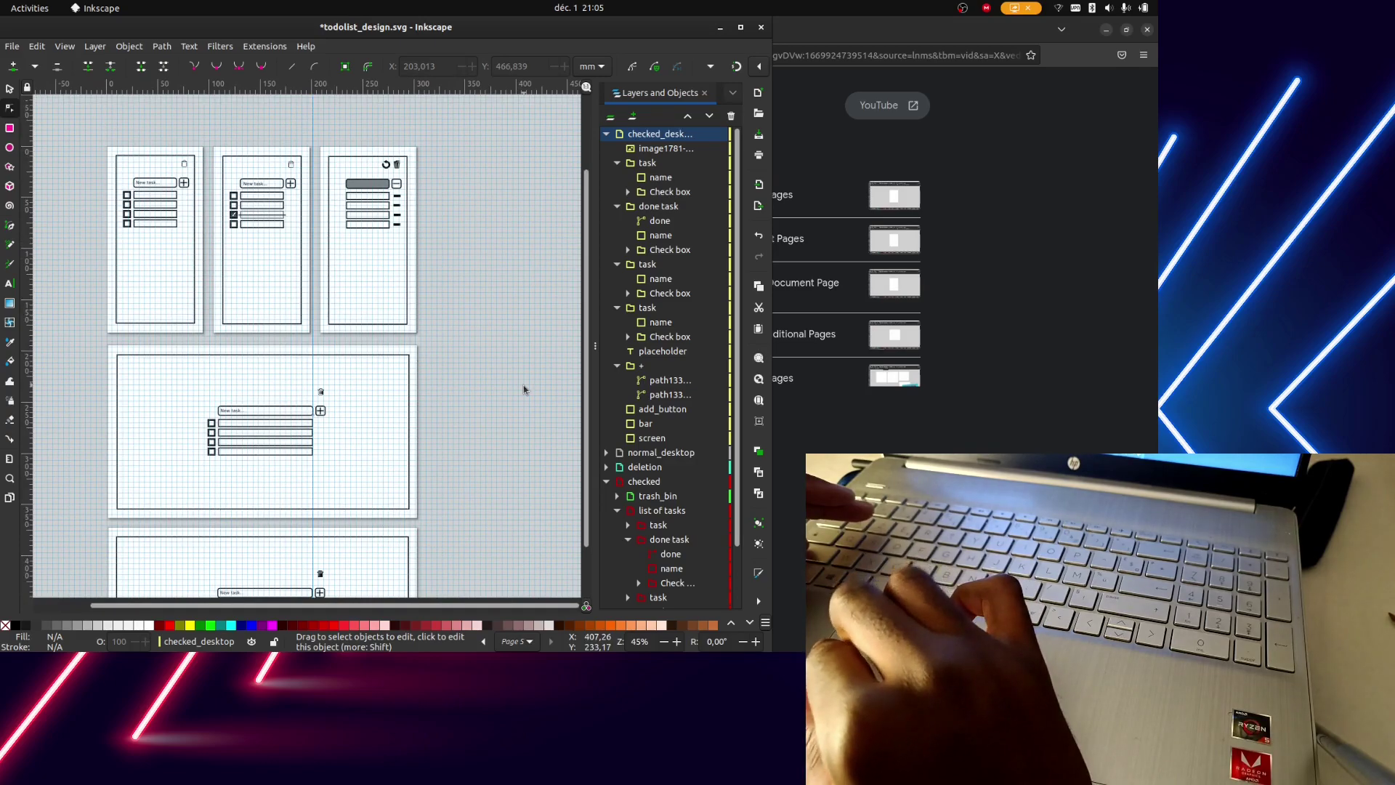
pyautogui.scroll(-2, 524, 389)
pyautogui.press('super+Right')
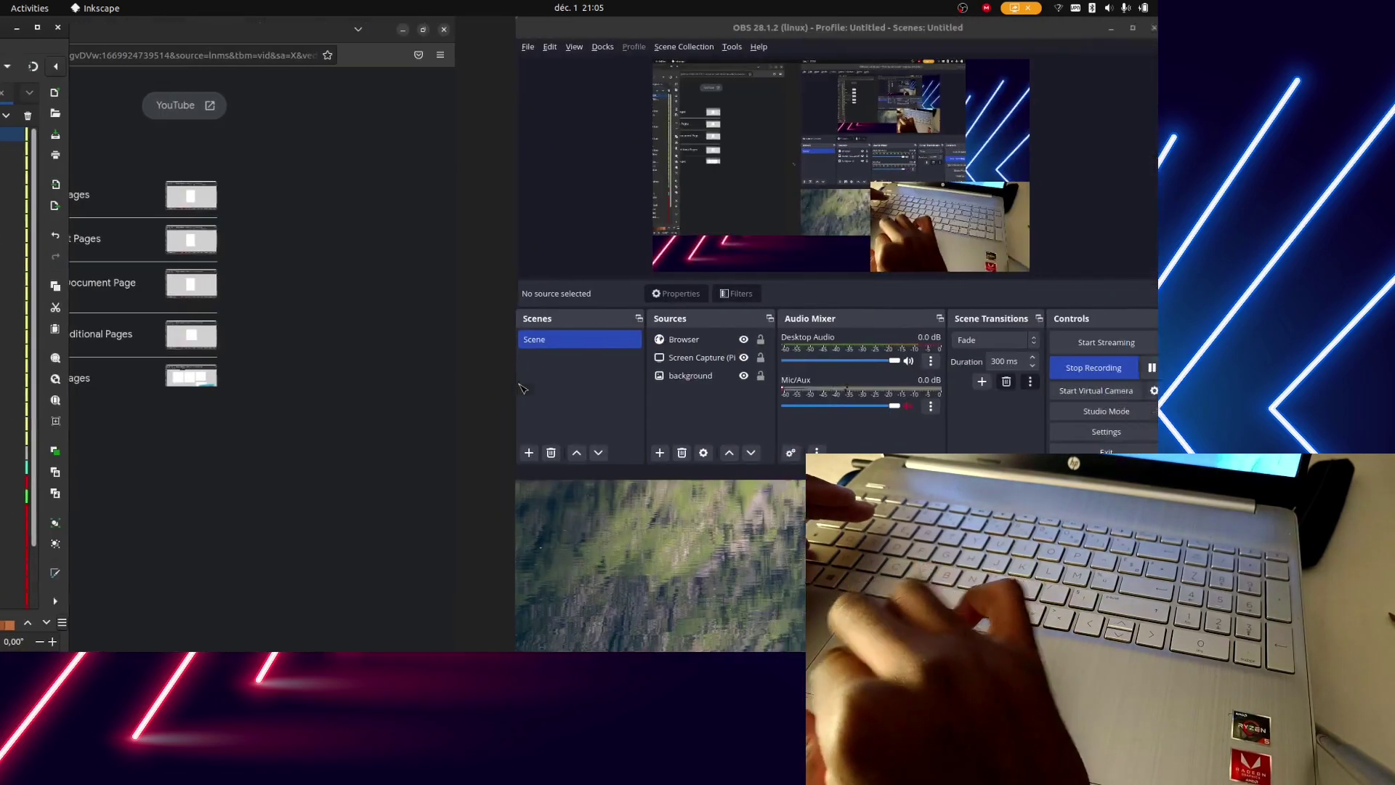